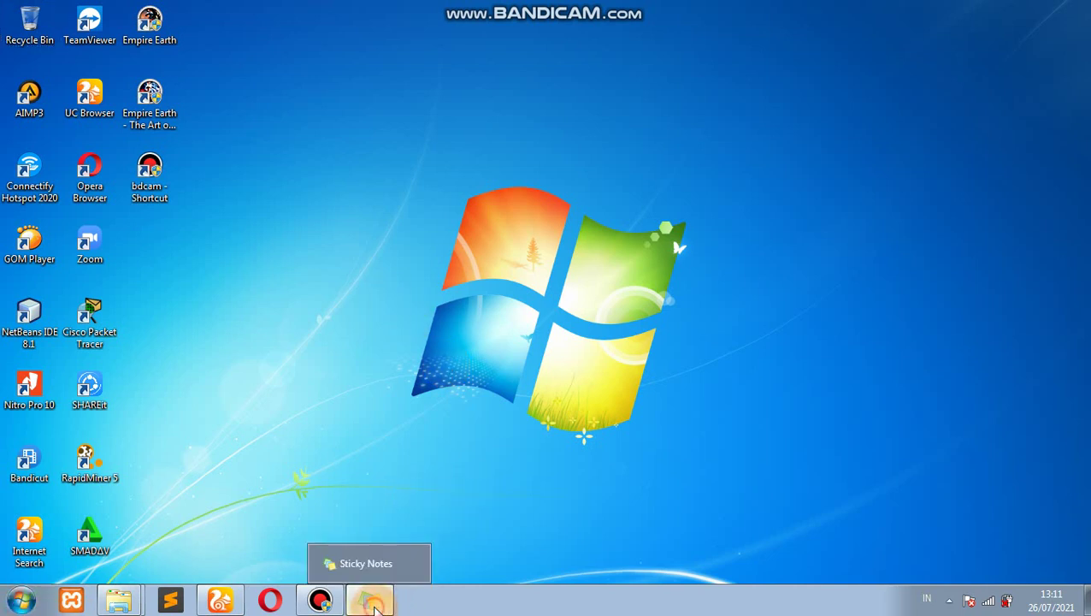
# Start a new sticky note listing '1. akun email' with an empty item 2
pyautogui.click(385, 602)
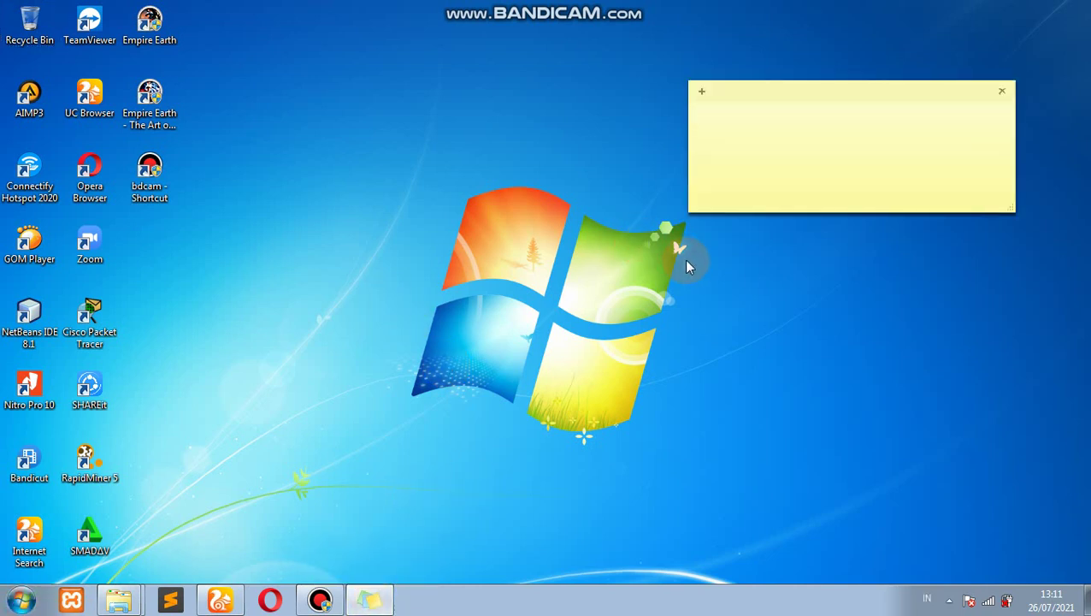
pyautogui.write('1. ak')
pyautogui.write('un email ')
pyautogui.write('2.')
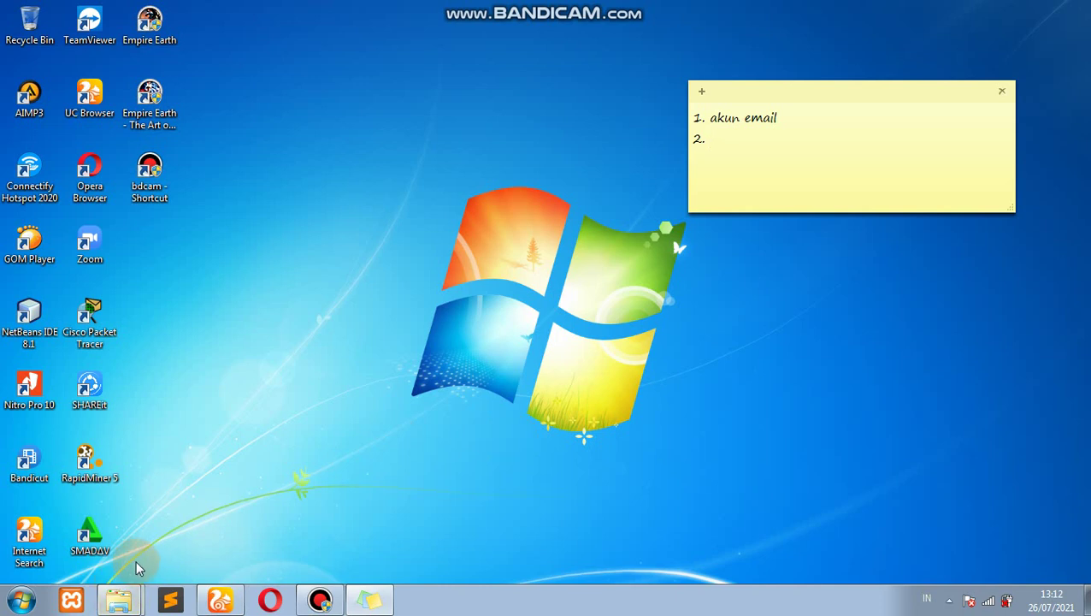
pyautogui.moveTo(224, 604)
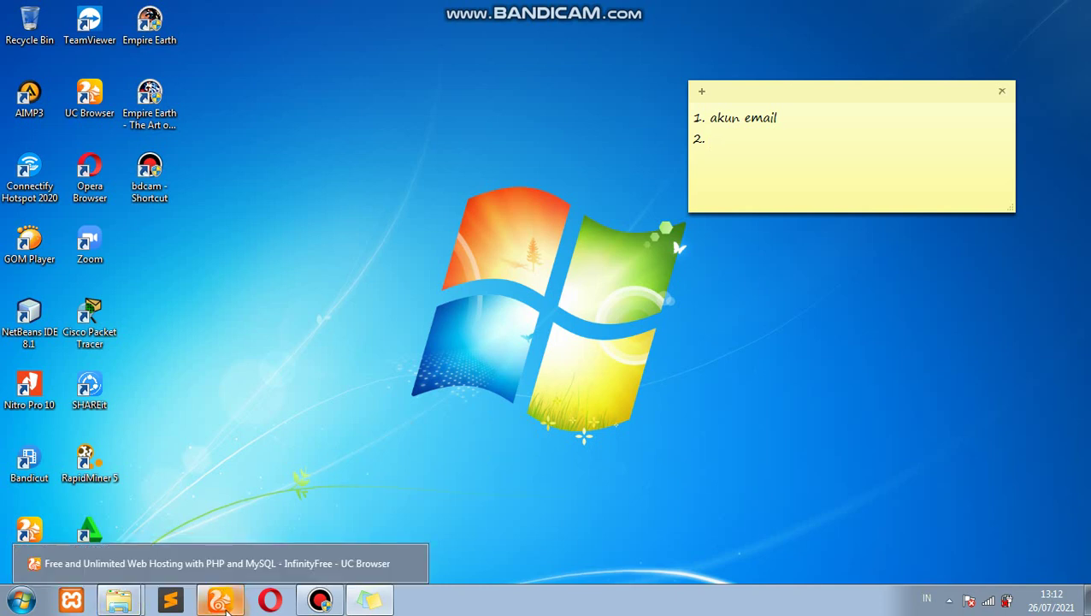
pyautogui.click(224, 604)
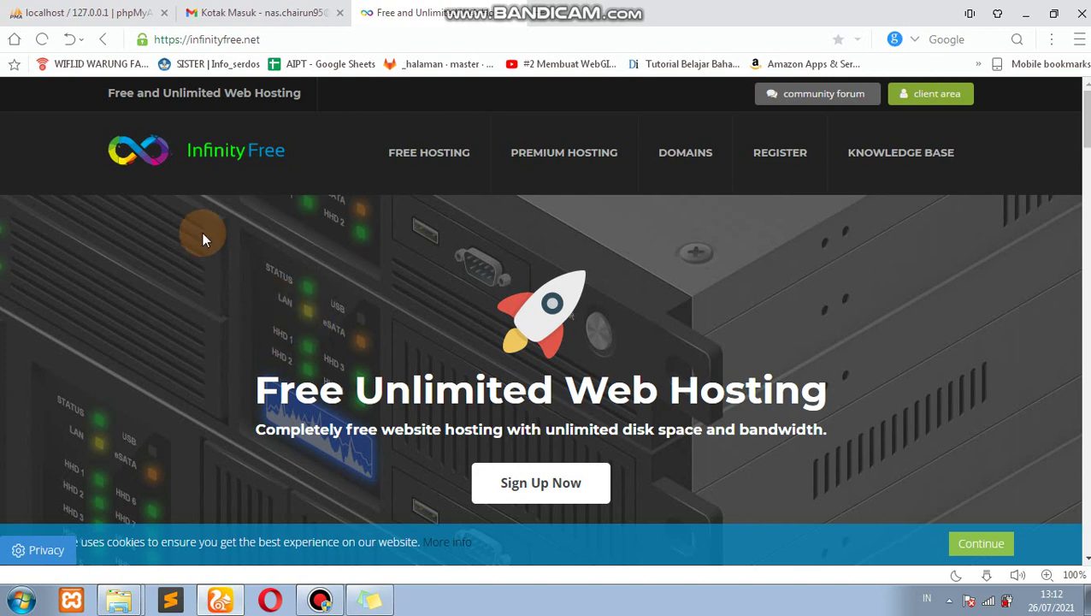
pyautogui.click(294, 39)
pyautogui.hotkey('ctrl', 'c')
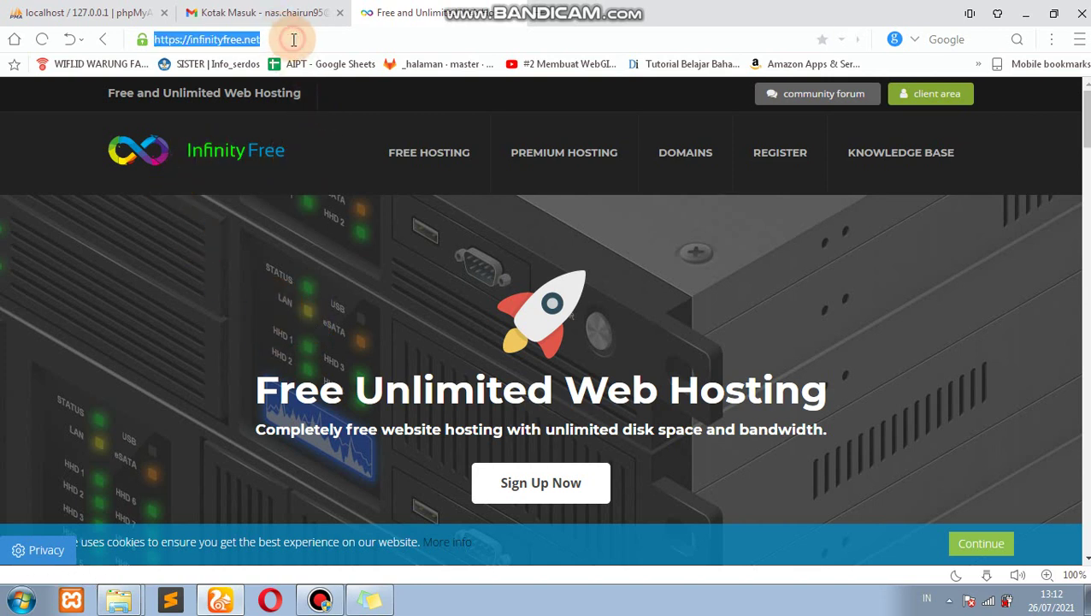
pyautogui.click(376, 599)
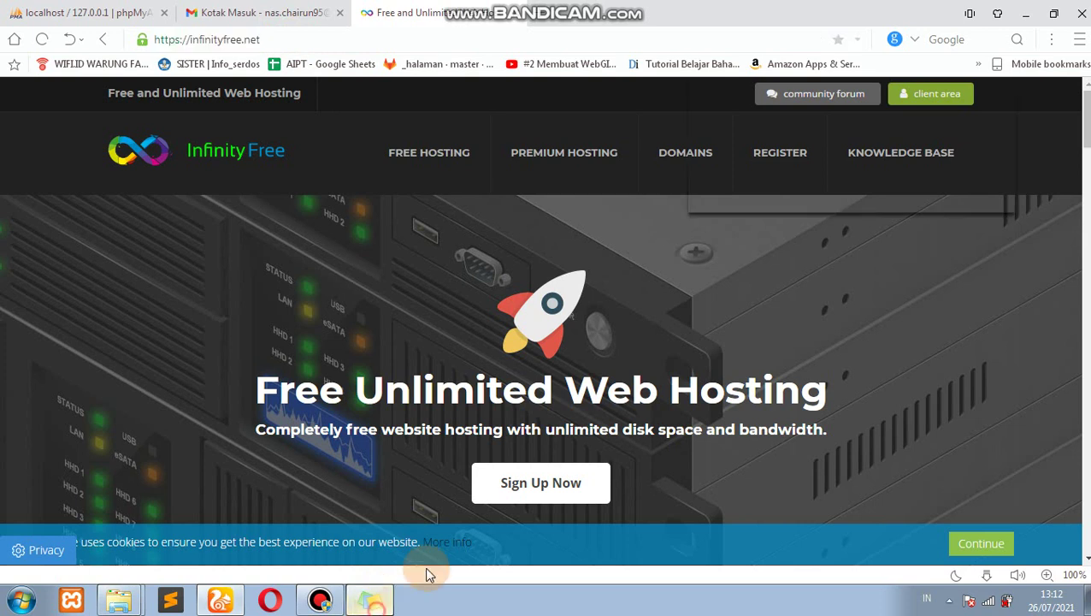
pyautogui.hotkey('ctrl', 'v')
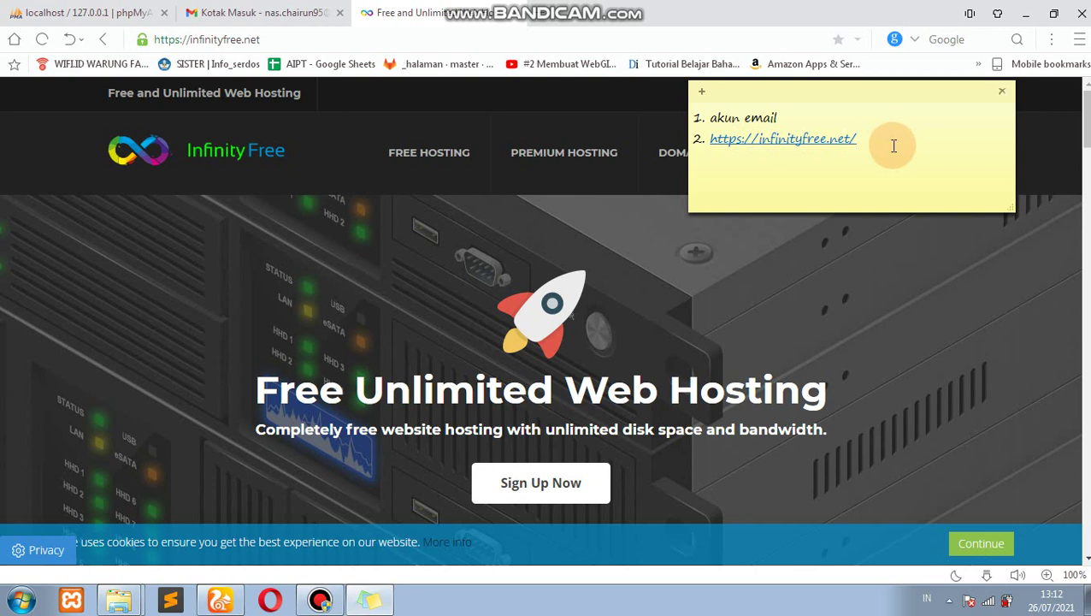
pyautogui.click(30, 154)
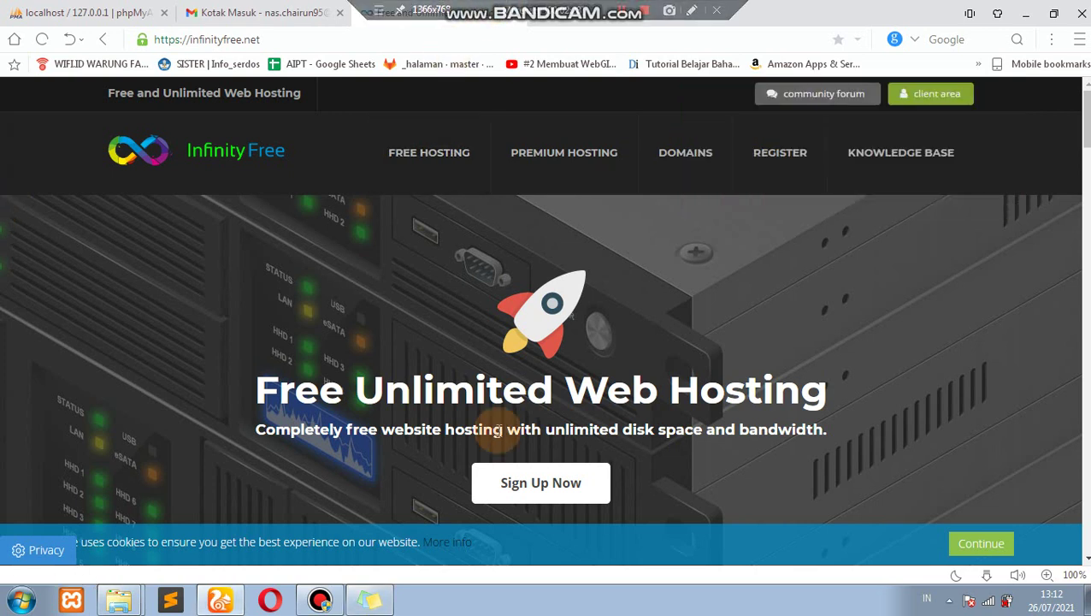
pyautogui.scroll(-5, 787, 395)
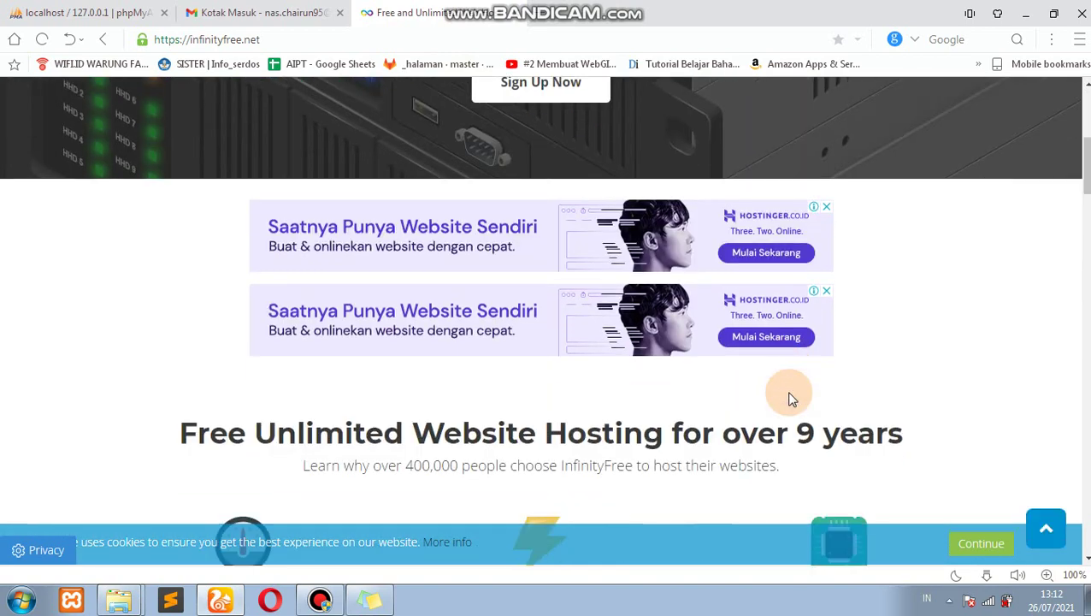
pyautogui.scroll(5, 789, 397)
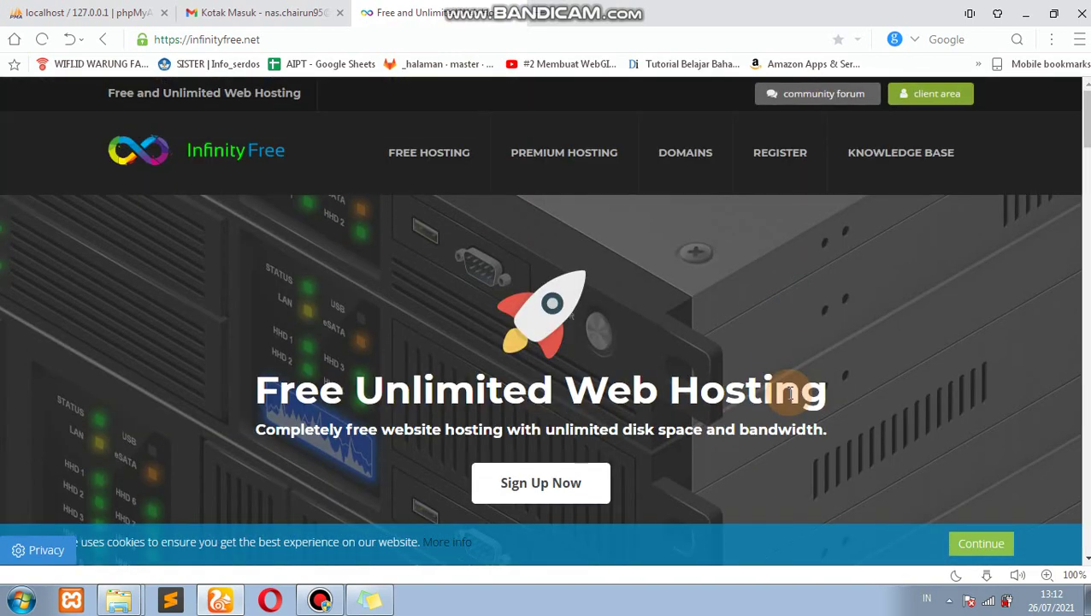
# On the InfinityFree sign-up page, enter the account e-mail address and a password
pyautogui.click(544, 484)
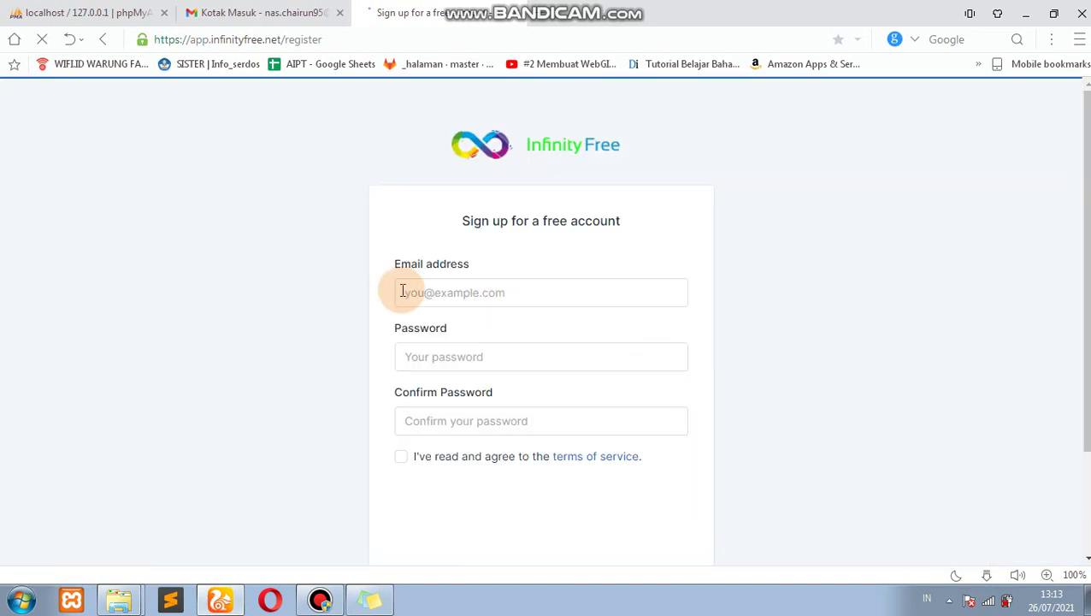
pyautogui.scroll(-1, 326, 346)
pyautogui.click(534, 214)
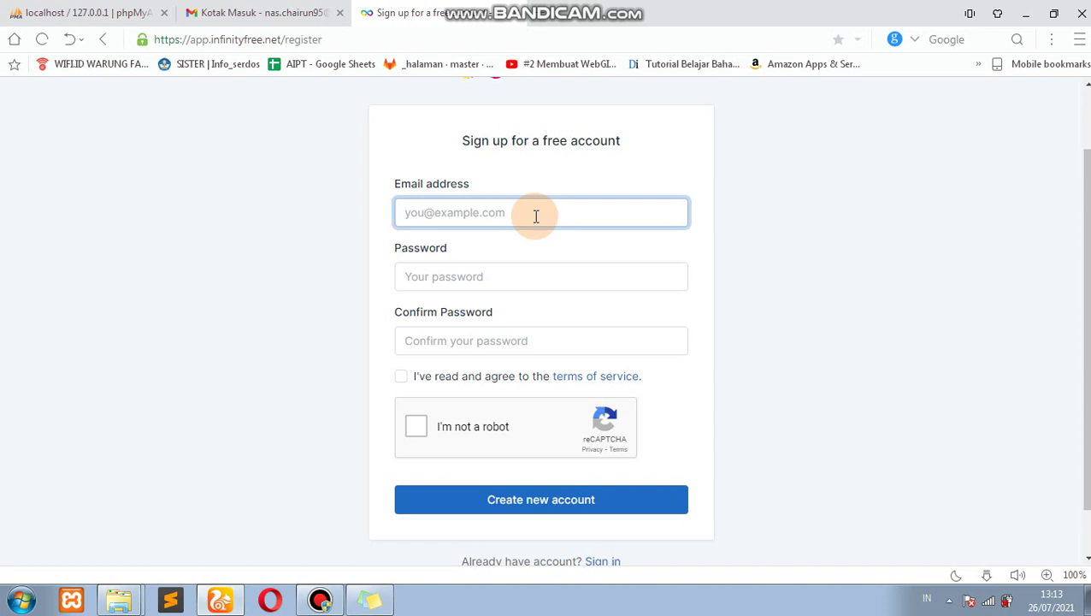
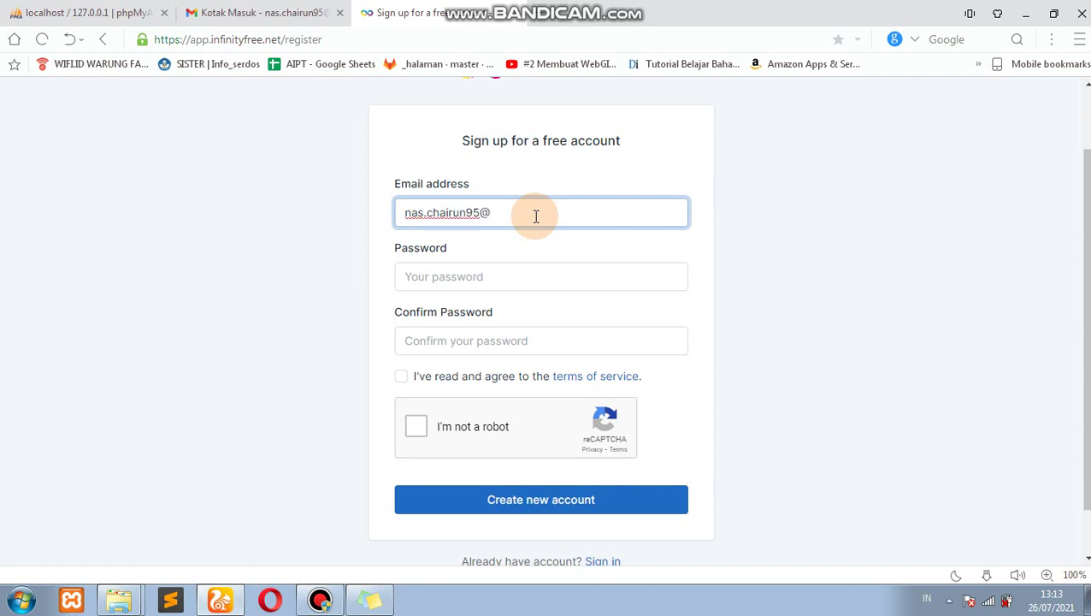
pyautogui.click(539, 277)
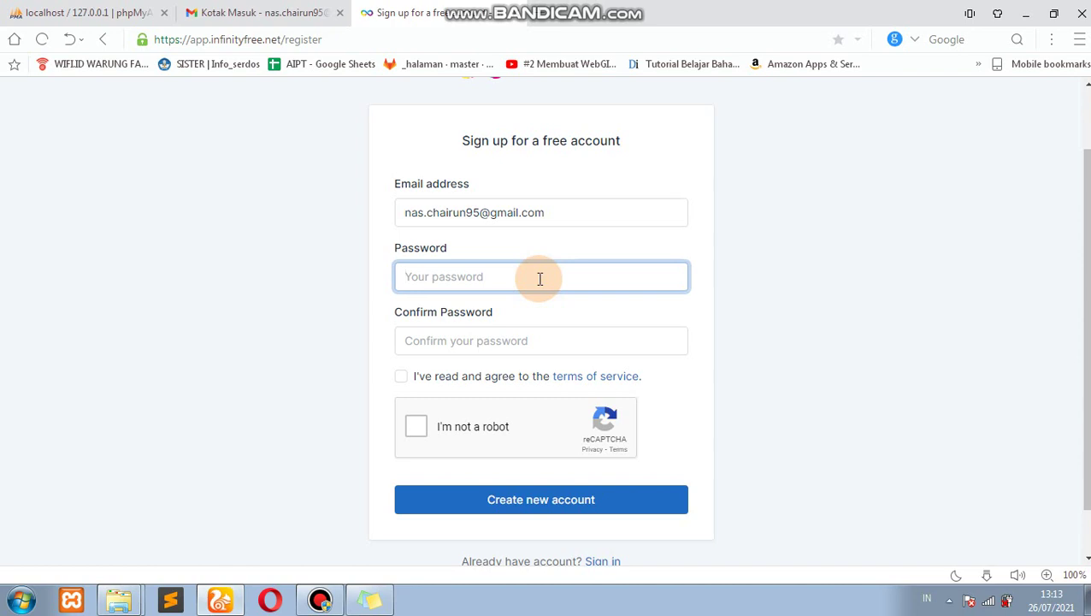
pyautogui.press('Tab')
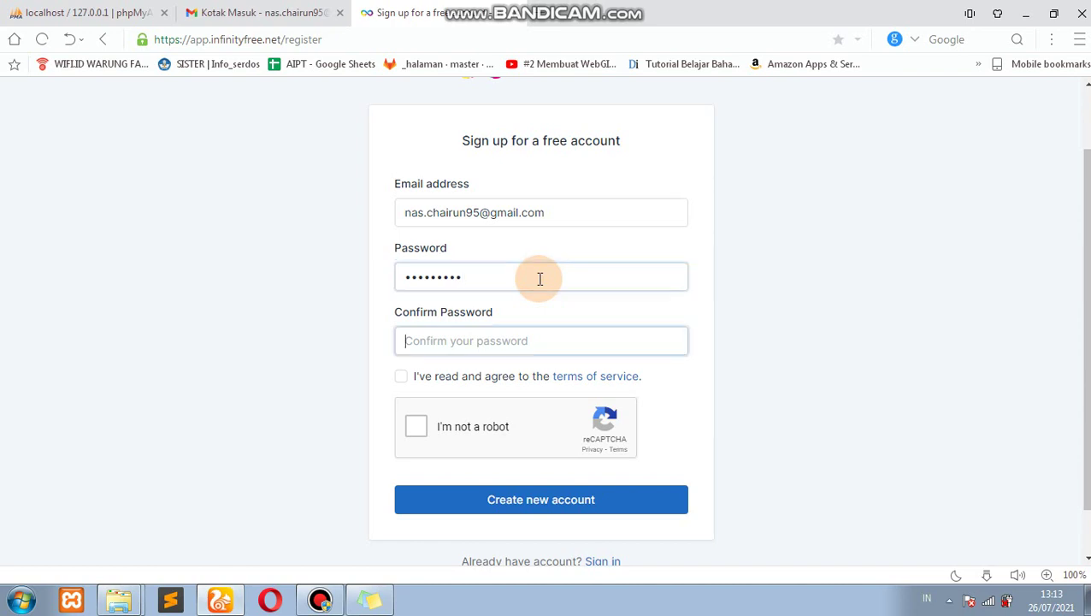
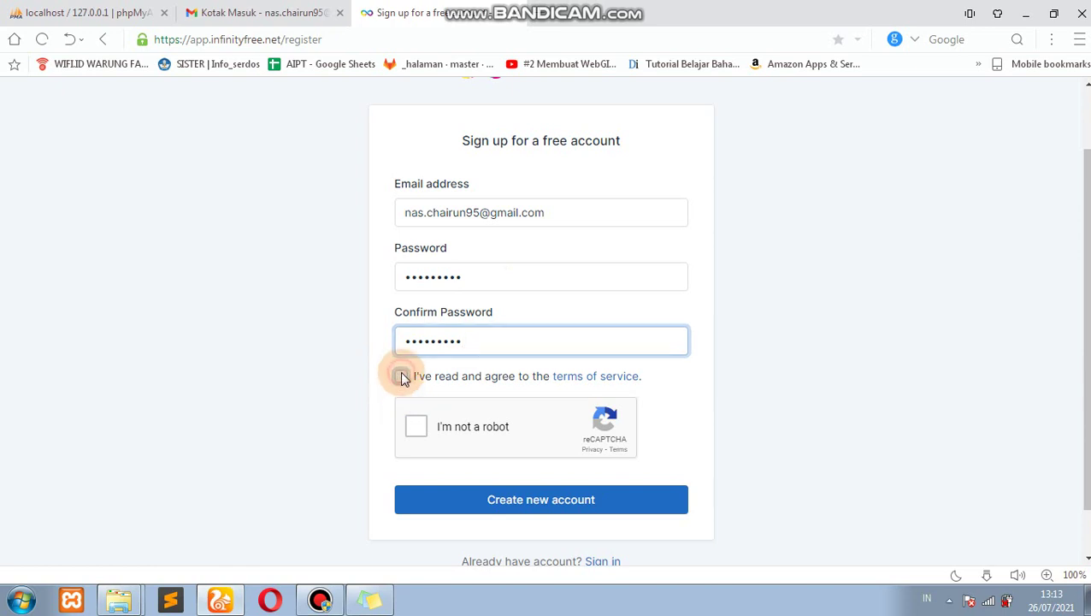
# Agree to the terms, retry the reCAPTCHA after its connection error, and submit the form
pyautogui.click(401, 379)
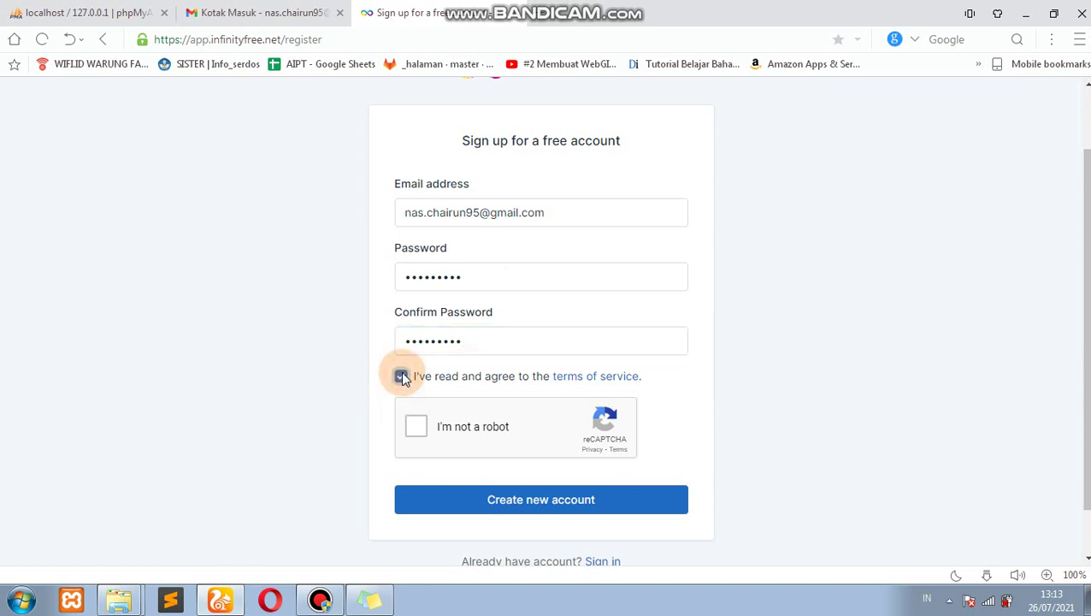
pyautogui.click(416, 428)
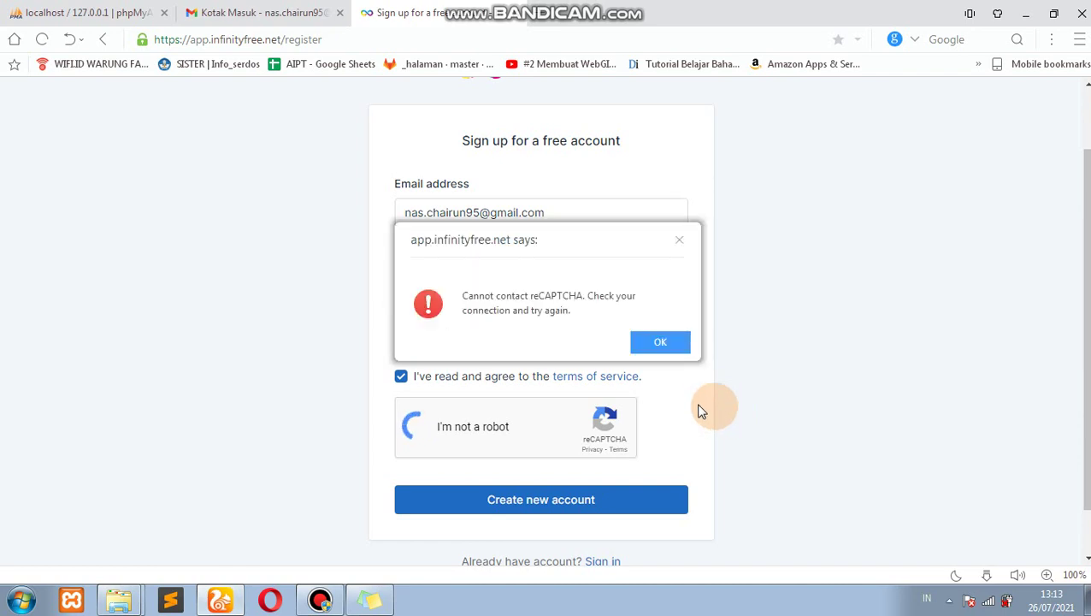
pyautogui.click(660, 342)
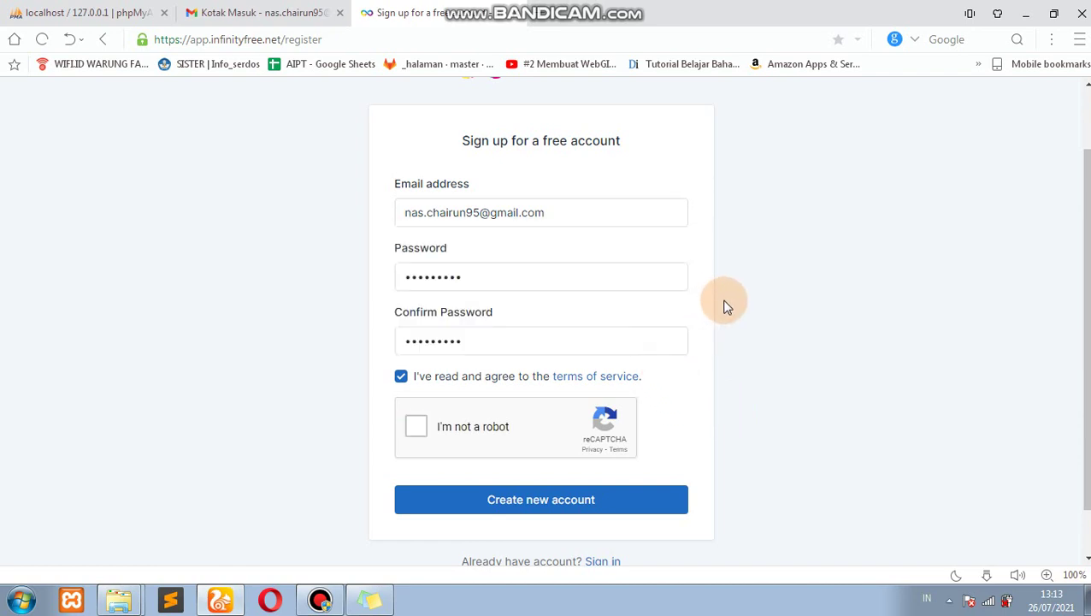
pyautogui.click(416, 428)
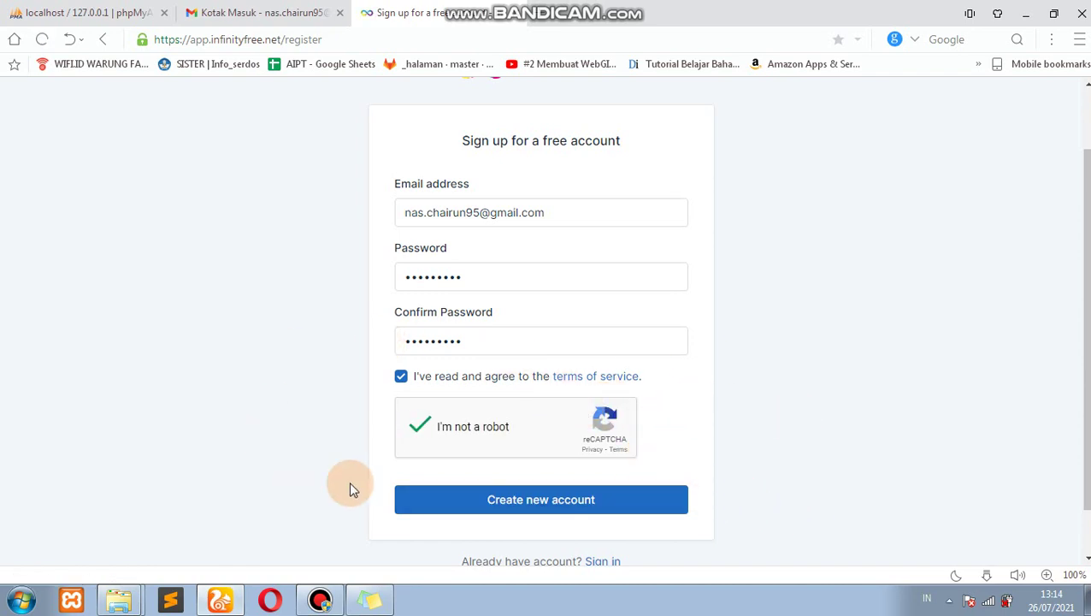
pyautogui.click(564, 502)
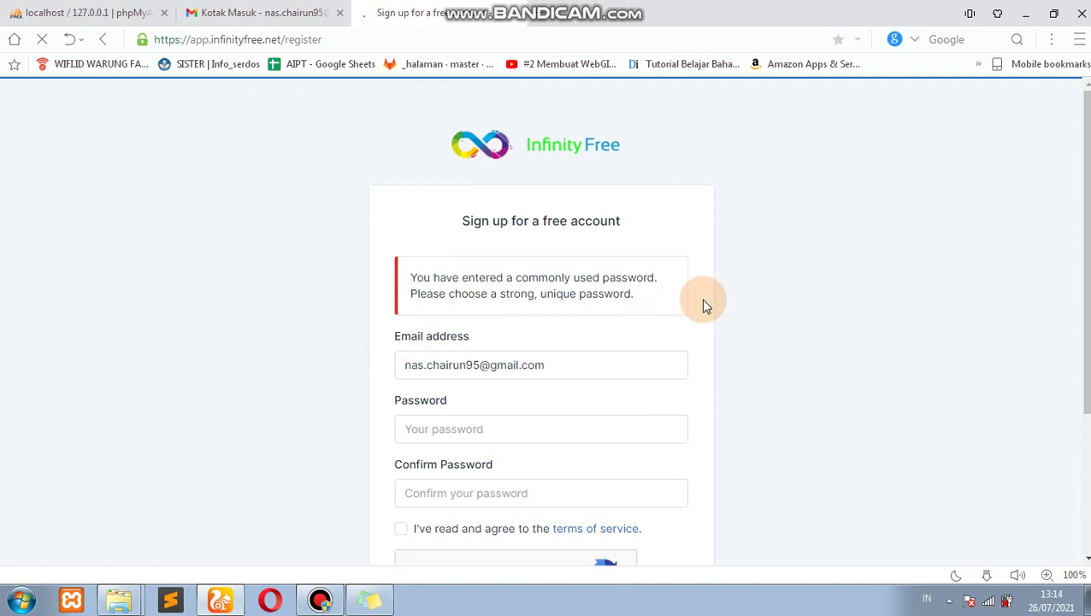
# Enter and confirm a new password, agree to the terms, and resubmit the sign-up
pyautogui.scroll(-1, 699, 305)
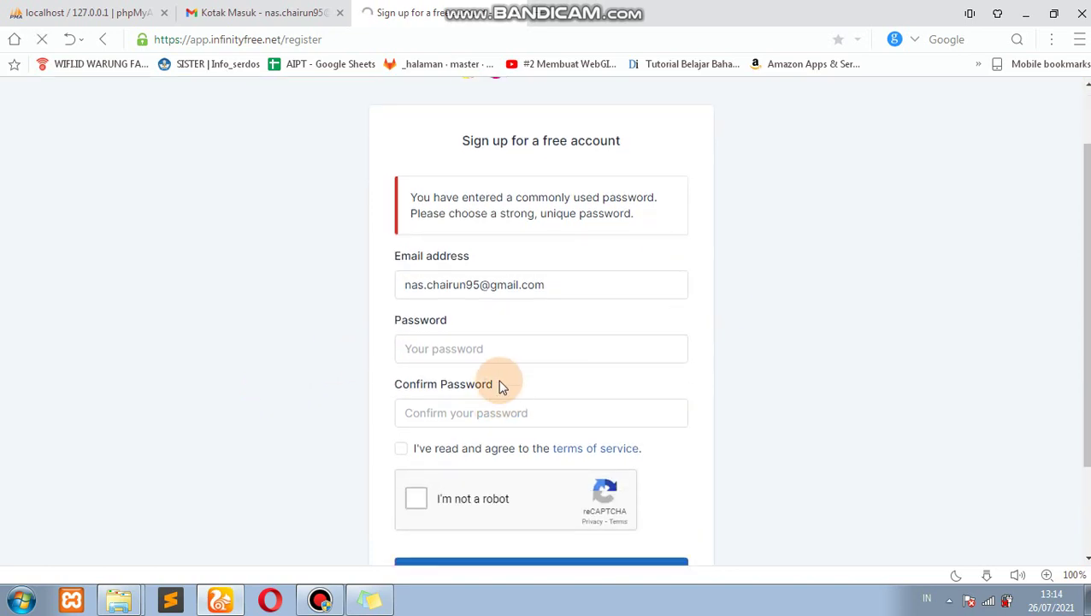
pyautogui.scroll(-1, 556, 357)
pyautogui.click(501, 271)
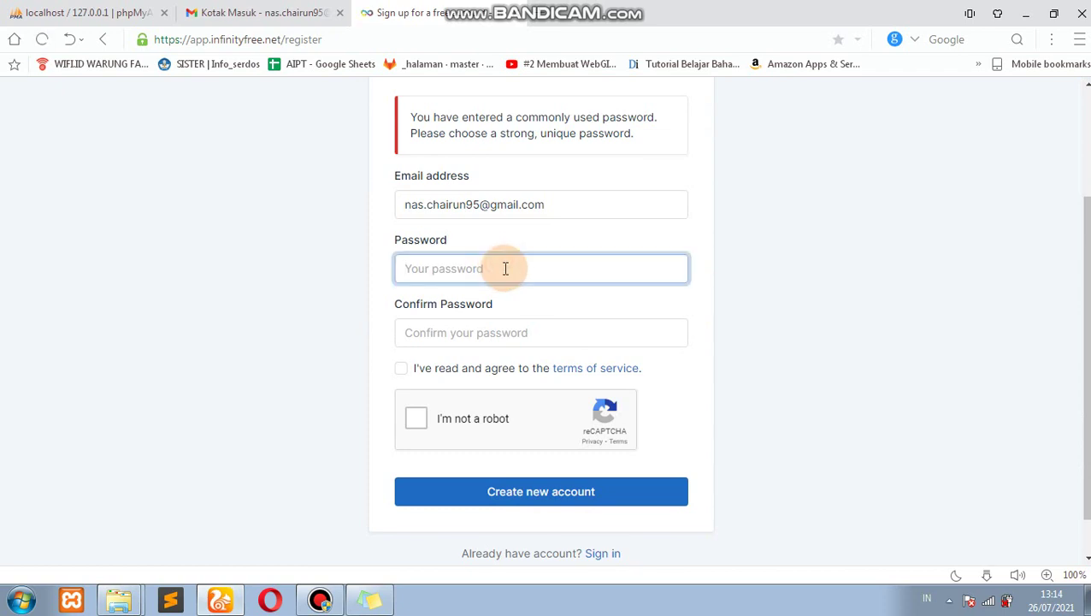
pyautogui.write('a')
pyautogui.press('Tab')
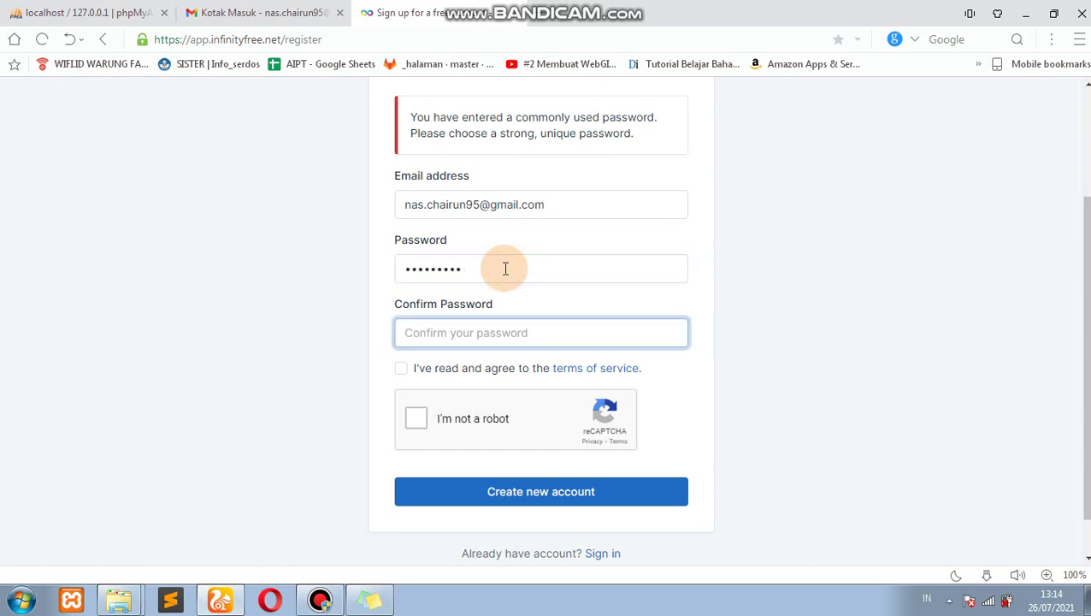
pyautogui.write('a')
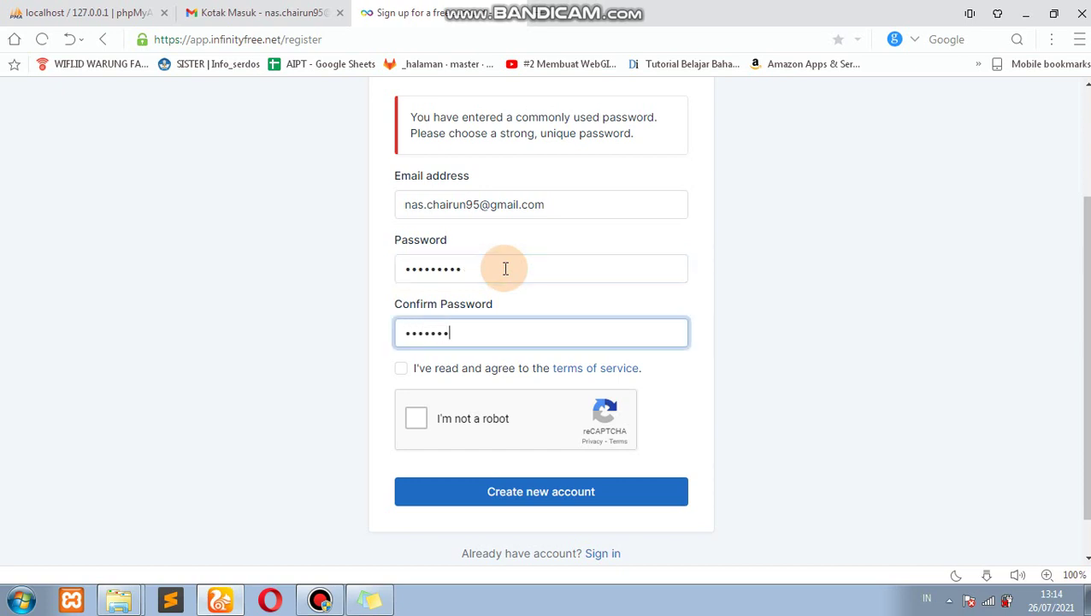
pyautogui.click(401, 367)
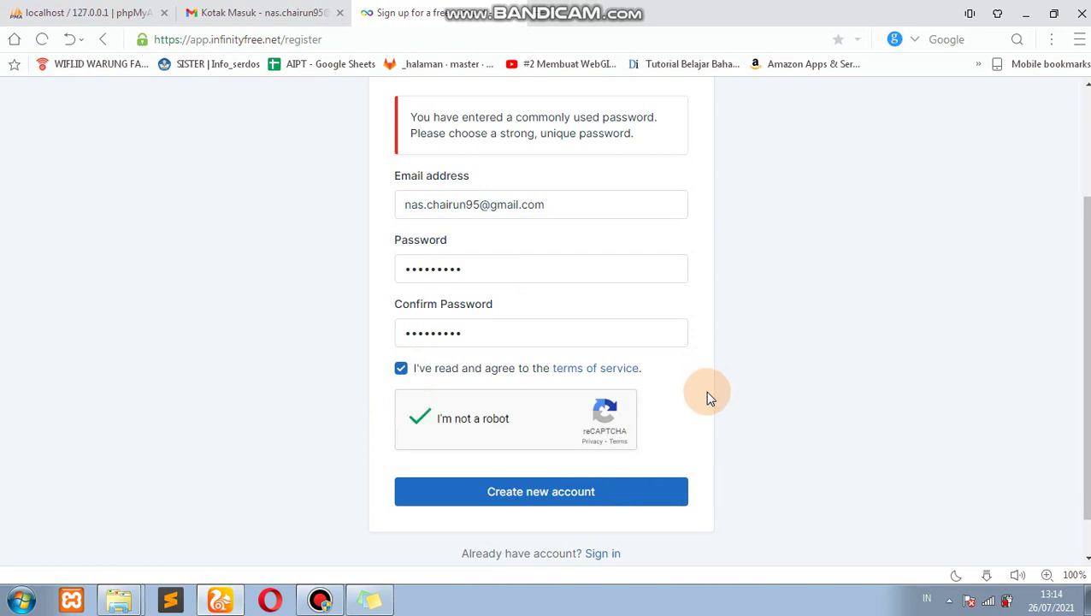
pyautogui.click(585, 495)
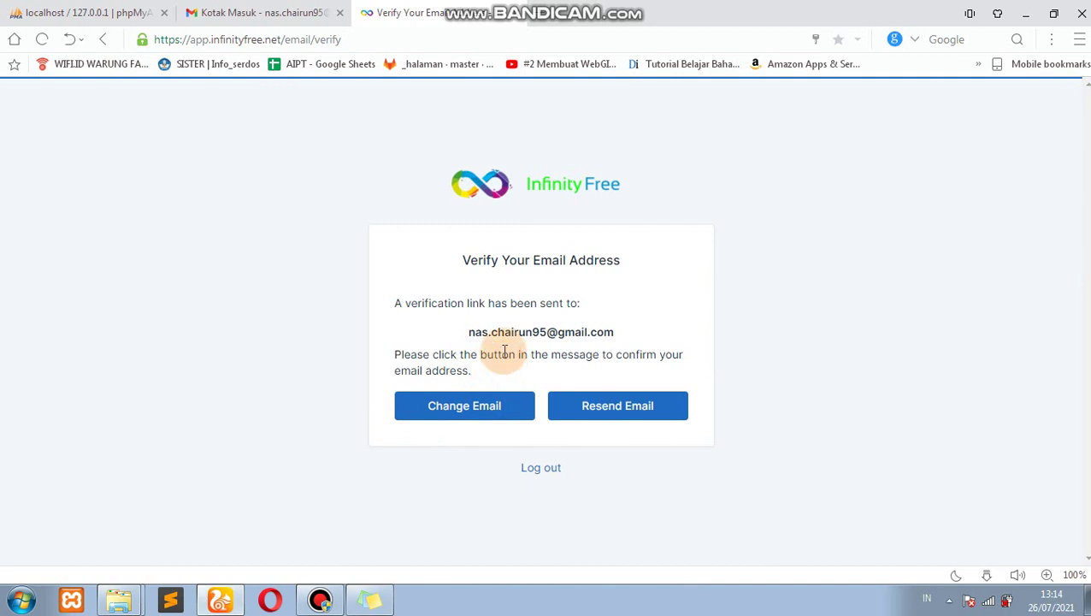
# In the Gmail inbox, open InfinityFree's verification e-mail and follow its Verify Email Address link
pyautogui.click(245, 9)
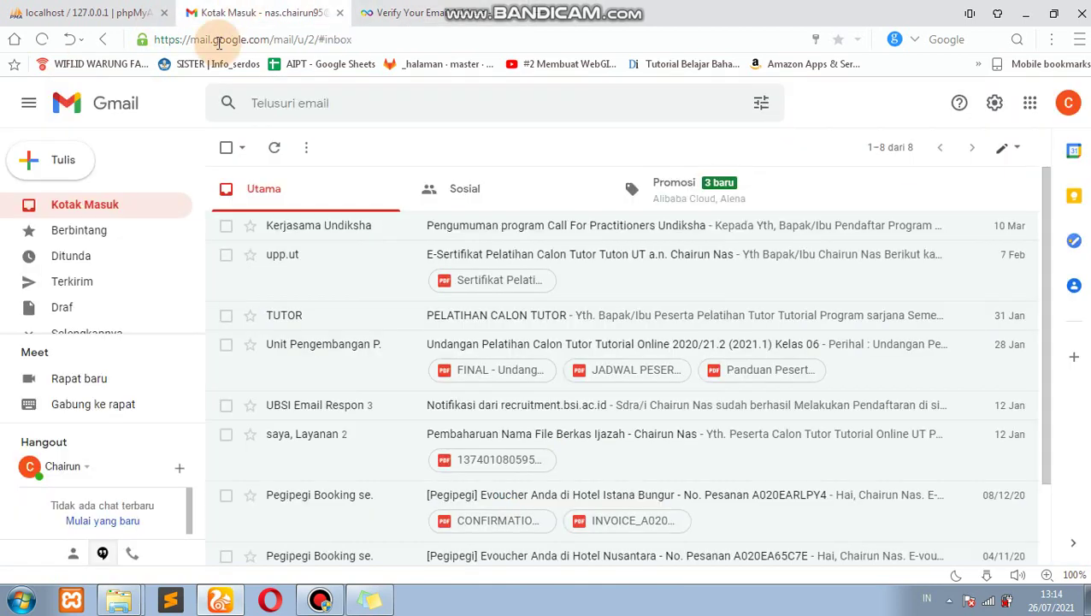
pyautogui.click(83, 208)
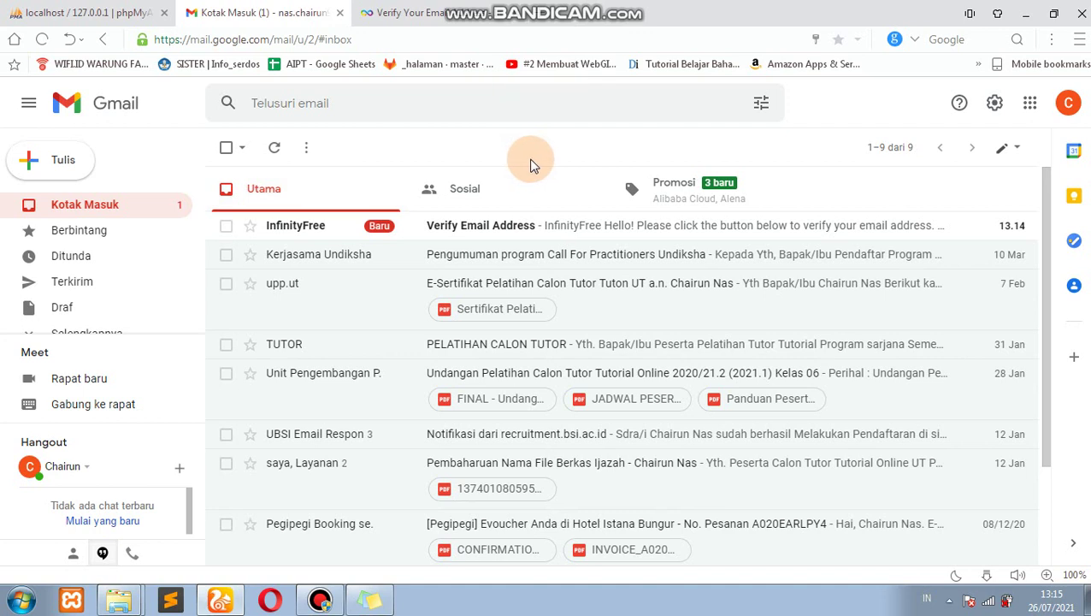
pyautogui.click(491, 234)
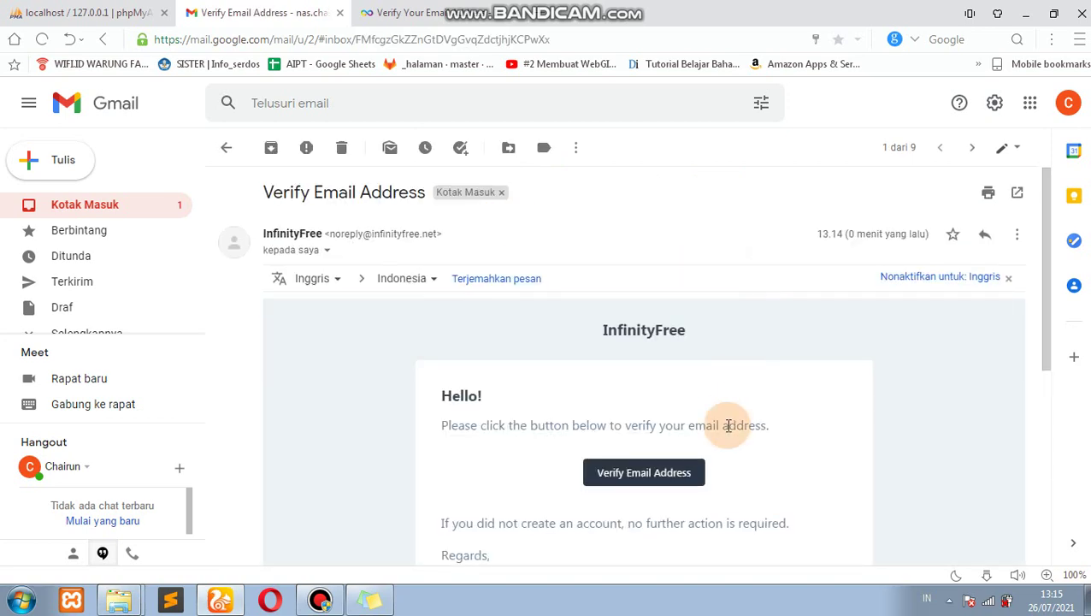
pyautogui.scroll(-2, 728, 425)
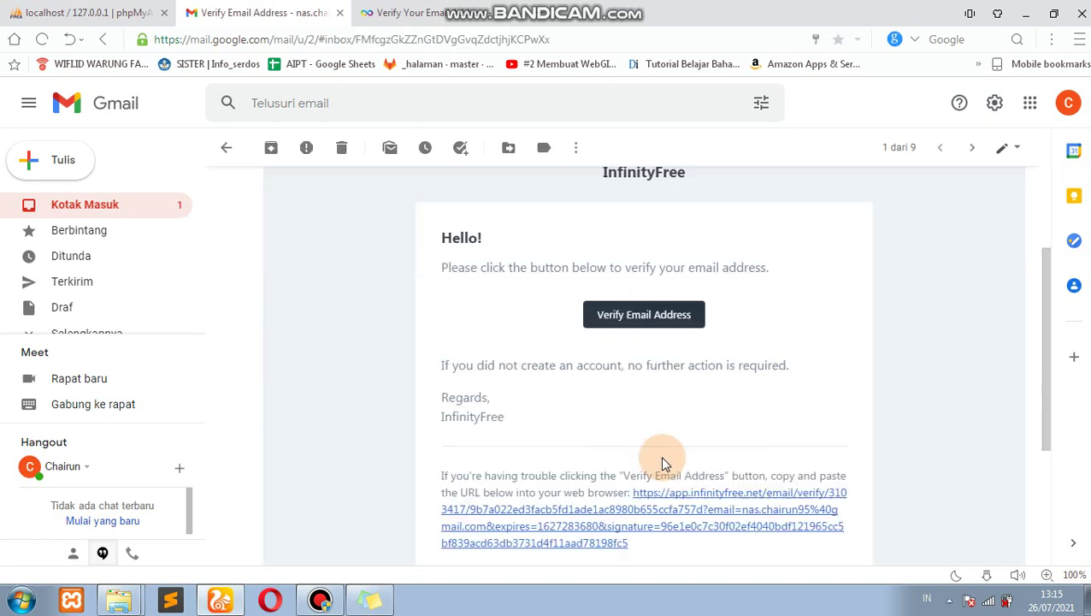
pyautogui.click(652, 318)
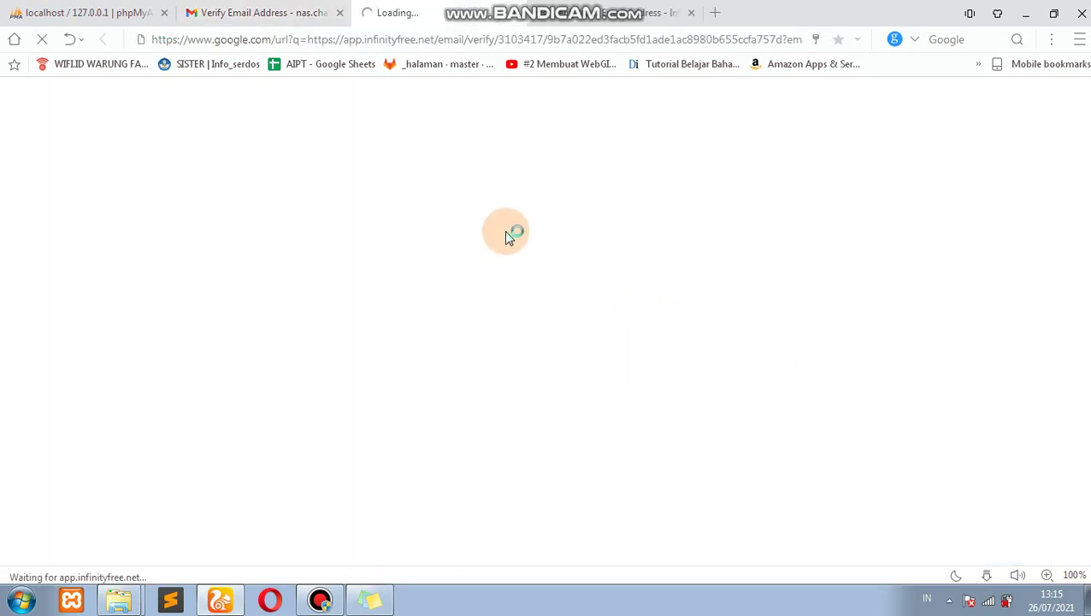
# Close the extra tab and start a new hosting account, dismissing the pop-up ad
pyautogui.click(612, 11)
pyautogui.click(691, 13)
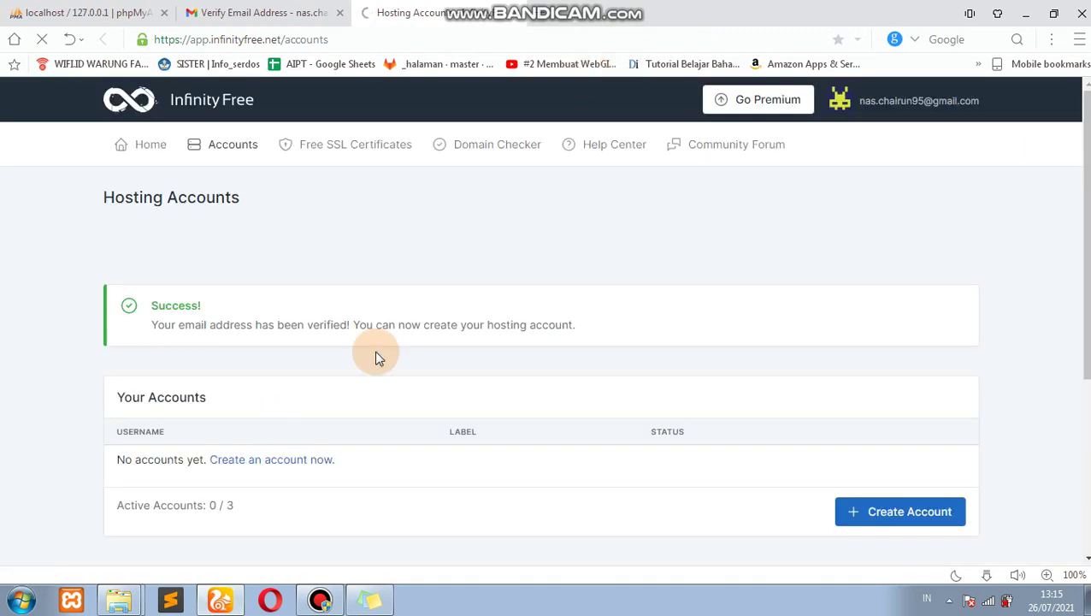
pyautogui.scroll(-2, 379, 358)
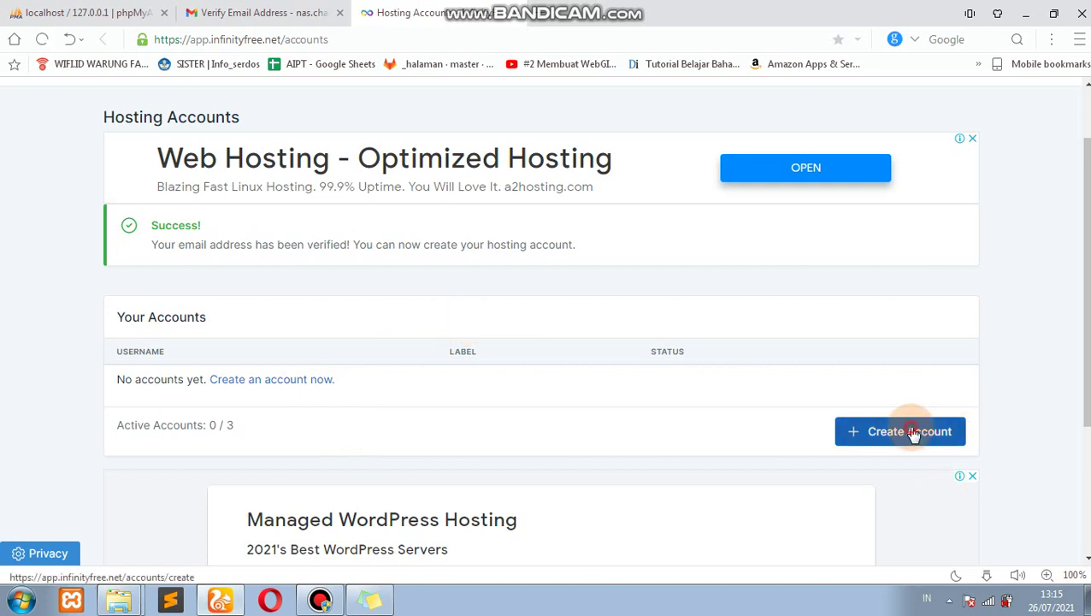
pyautogui.click(110, 356)
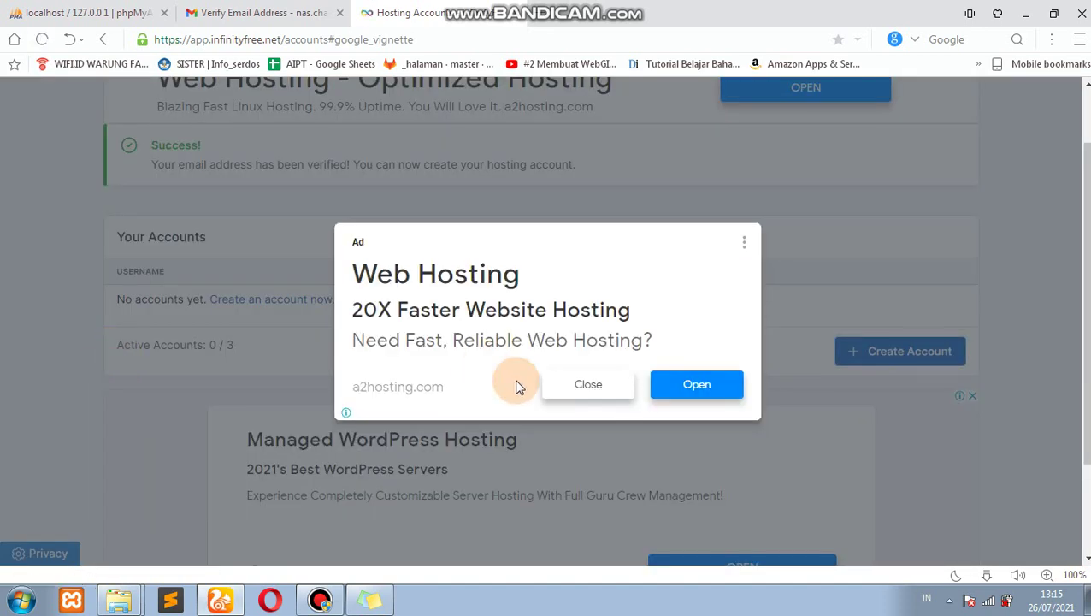
pyautogui.click(603, 387)
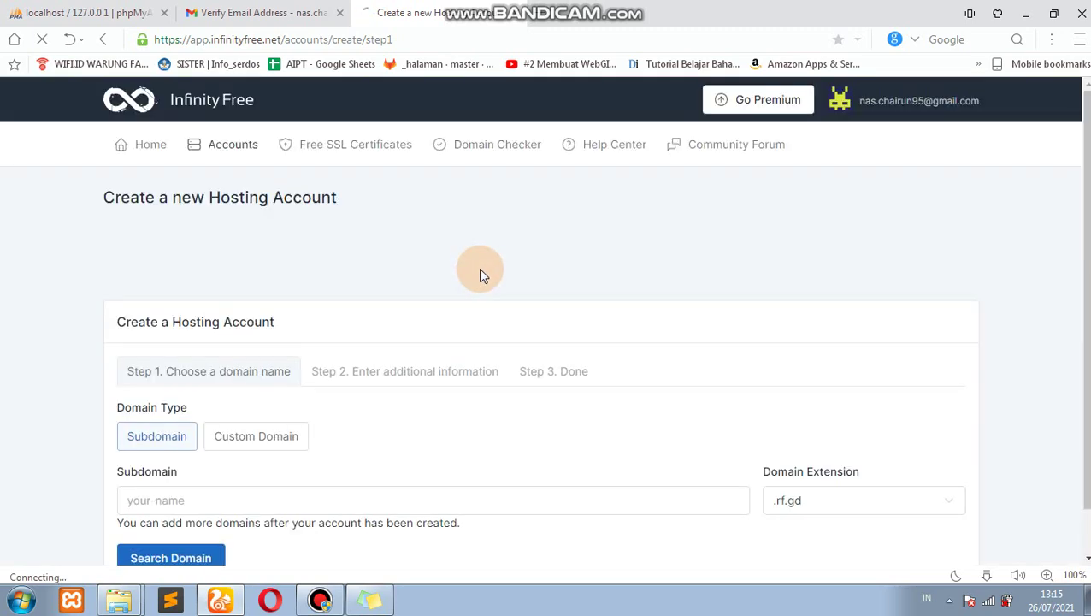
# Look at the Custom Domain option, then go back to a free subdomain
pyautogui.scroll(-1, 4, 276)
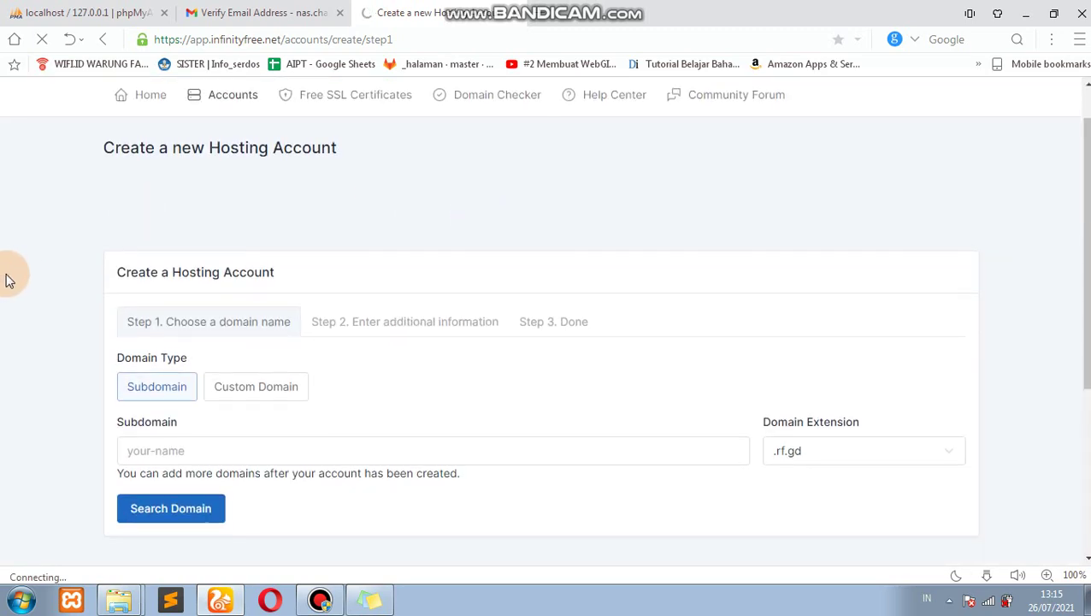
pyautogui.click(532, 451)
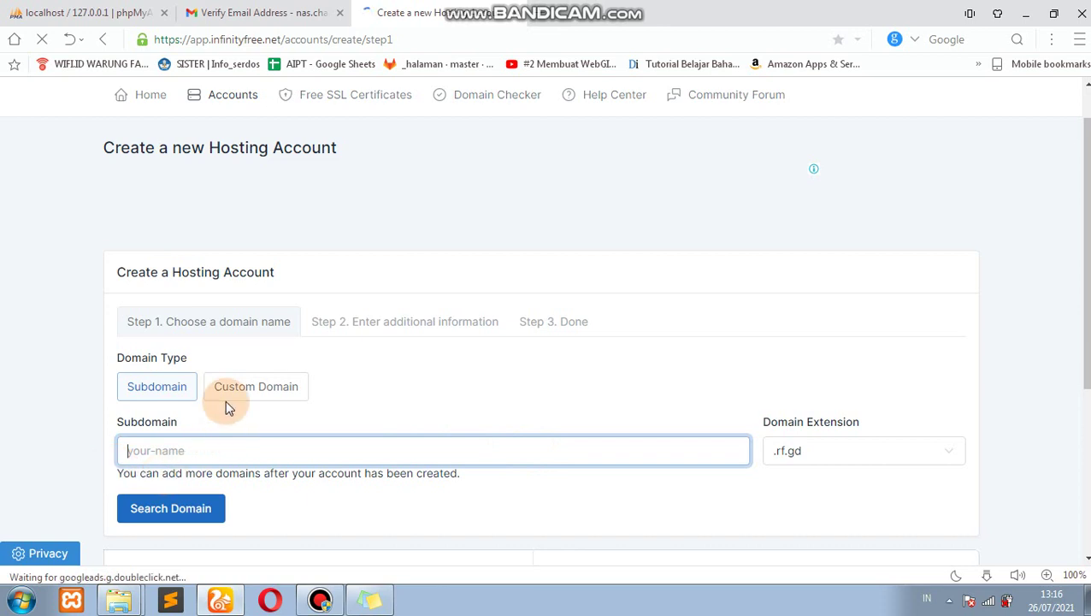
pyautogui.click(270, 398)
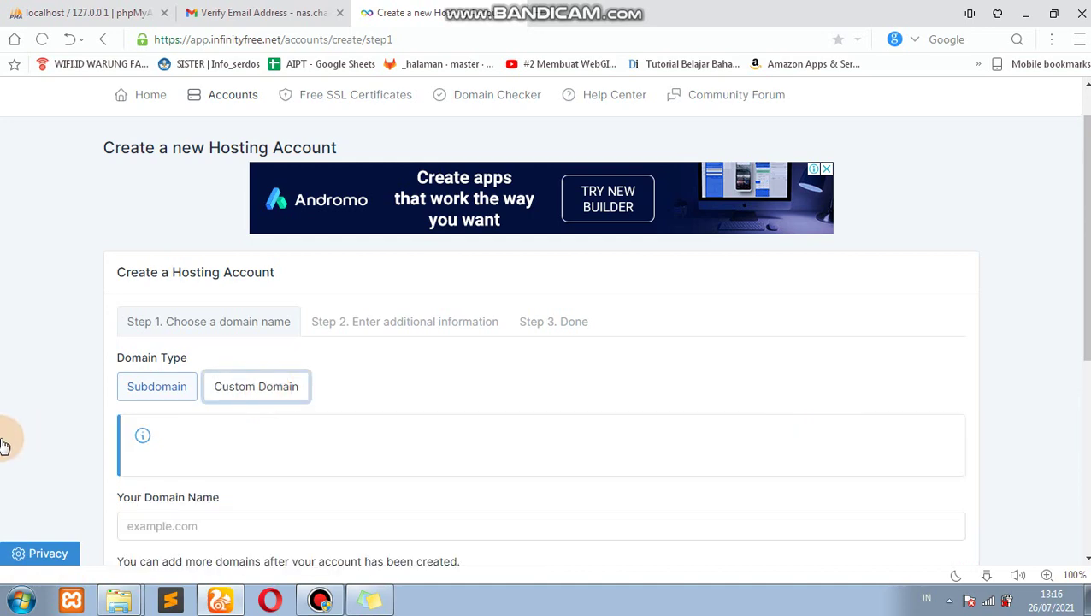
pyautogui.scroll(-3, 18, 440)
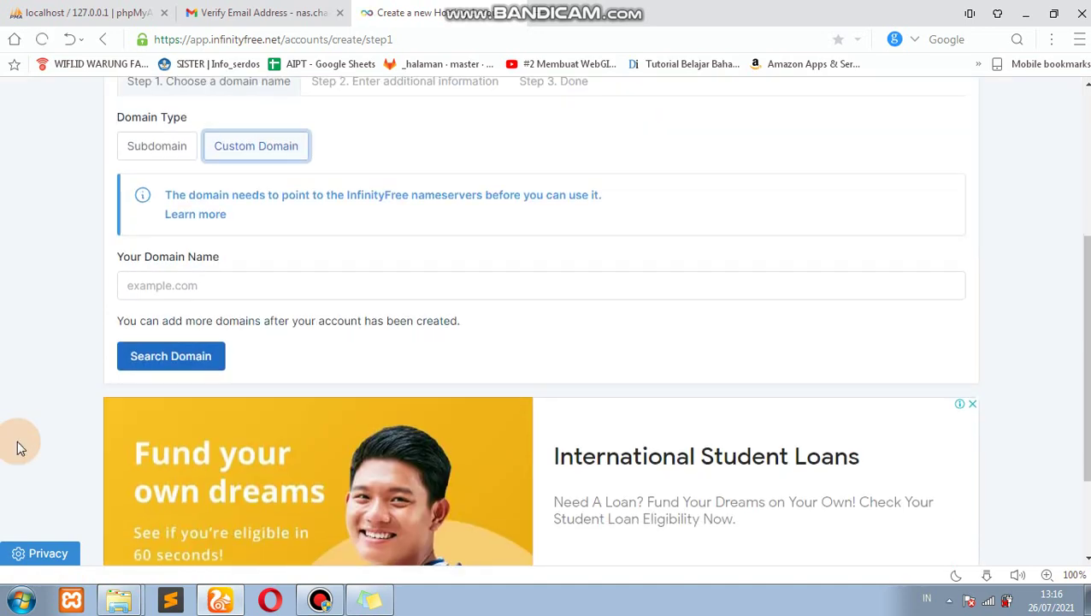
pyautogui.scroll(1, 26, 377)
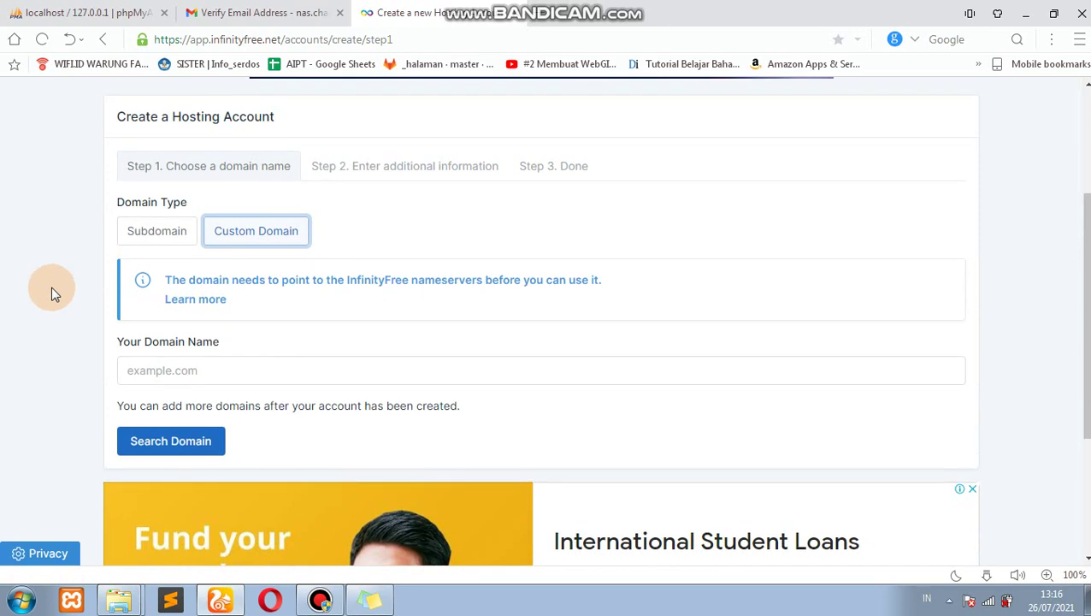
pyautogui.scroll(1, 103, 300)
pyautogui.click(162, 315)
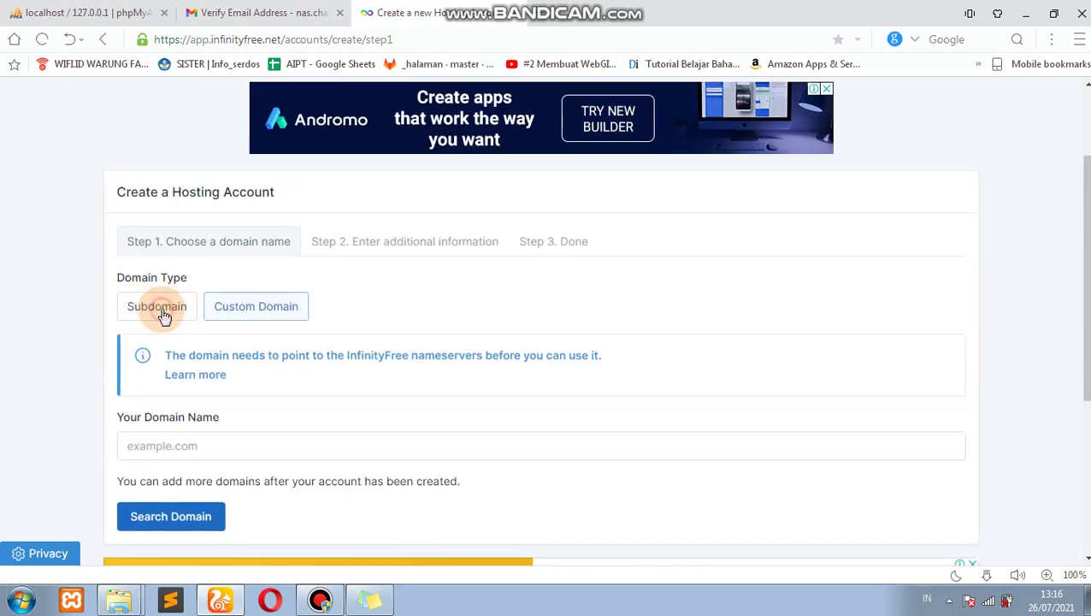
# Search for the dotted subdomain name on the .epizy.com extension, which fails format validation
pyautogui.click(492, 374)
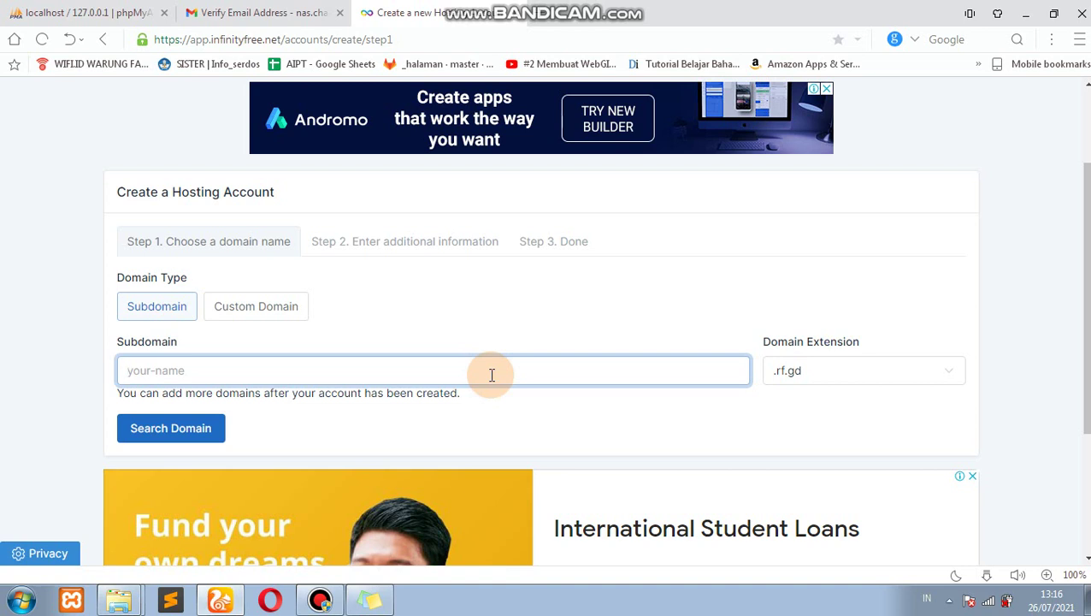
pyautogui.write('nas.chairun956')
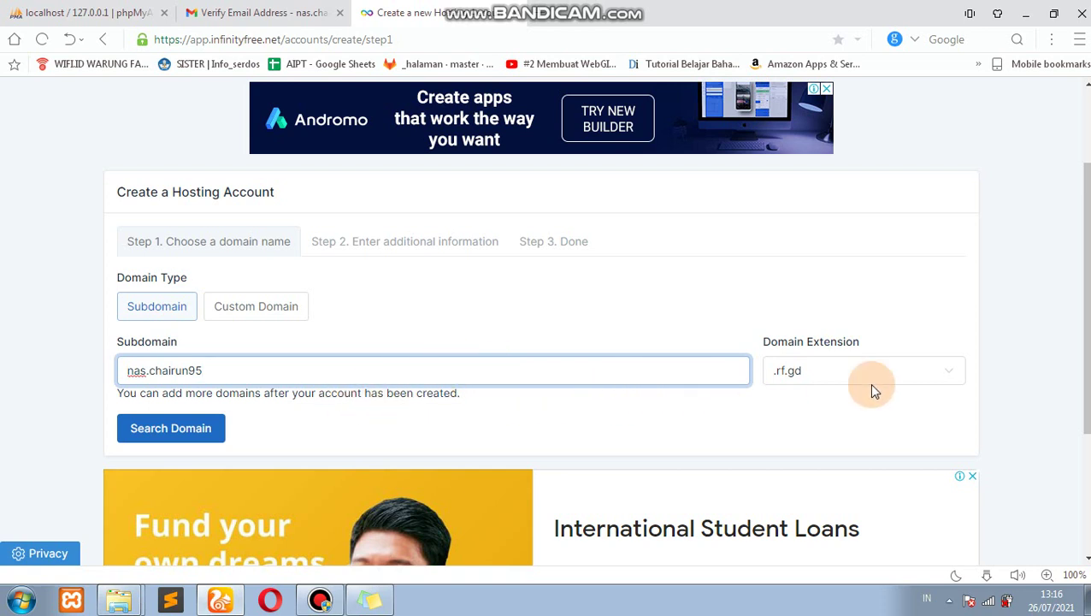
pyautogui.click(934, 376)
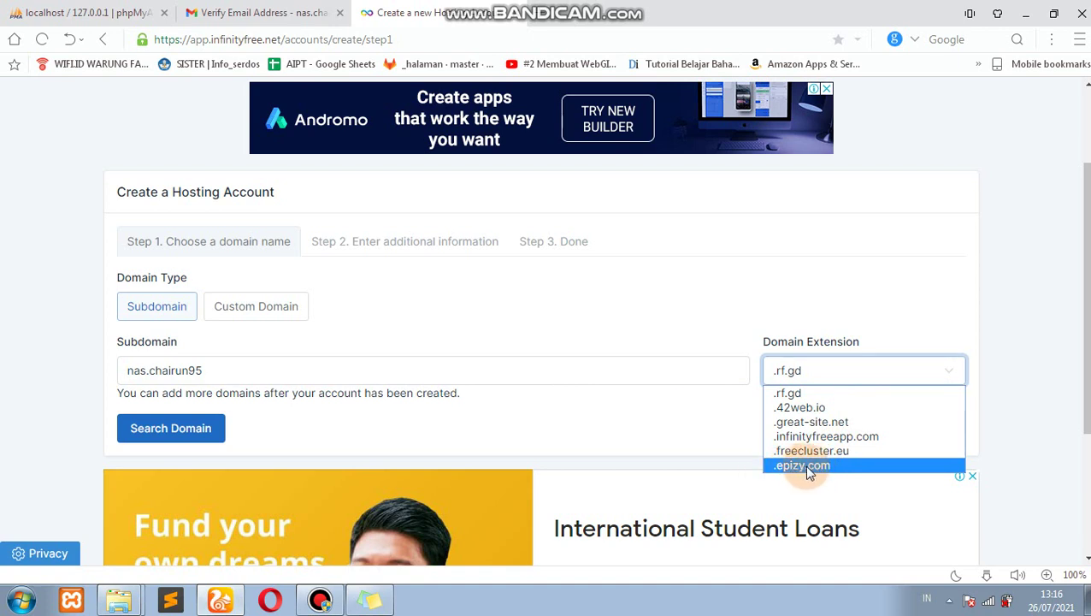
pyautogui.click(809, 473)
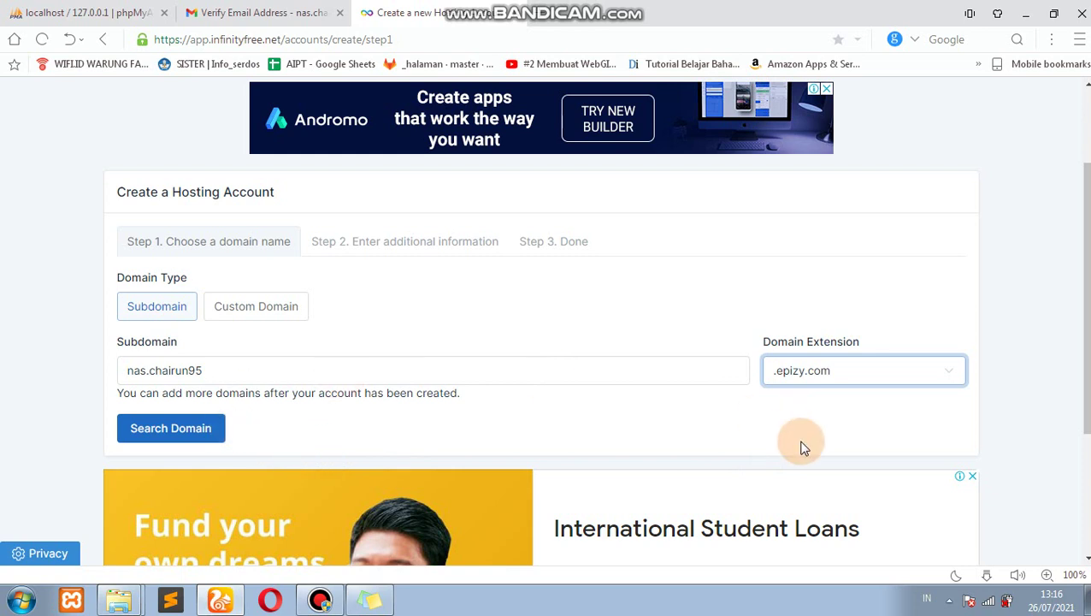
pyautogui.click(178, 428)
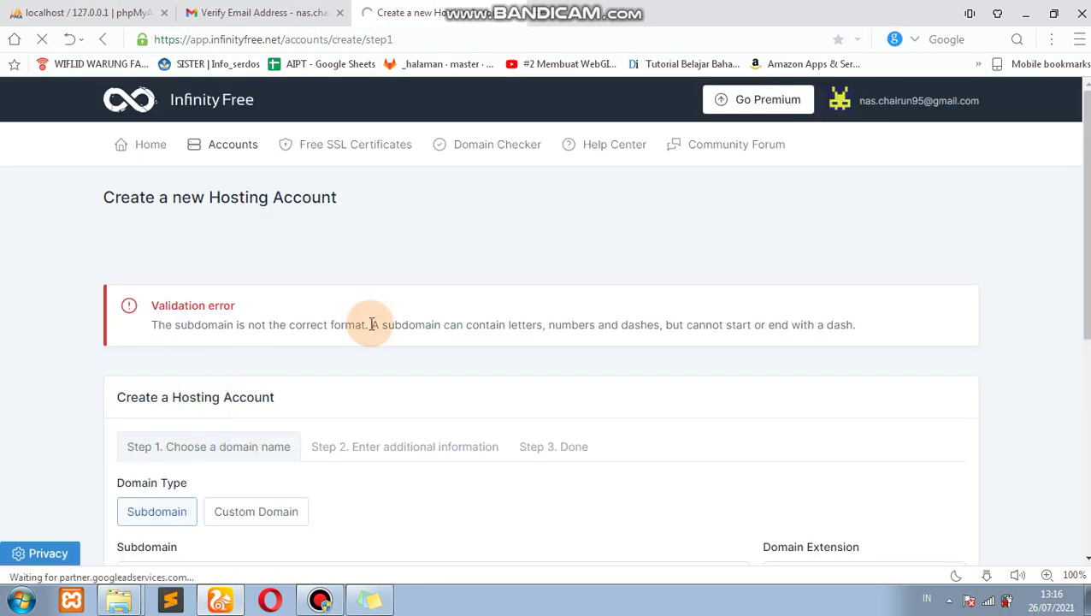
# Replace the dot in the subdomain name with a hyphen and search for the .epizy.com domain again
pyautogui.scroll(-4, 372, 324)
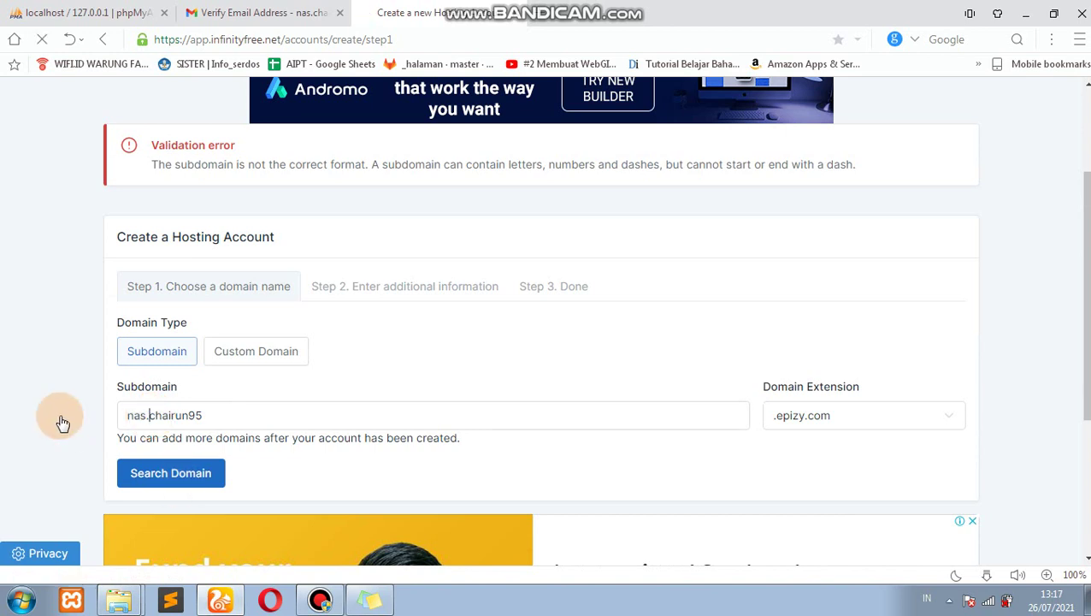
pyautogui.press('Return')
pyautogui.press('BackSpace')
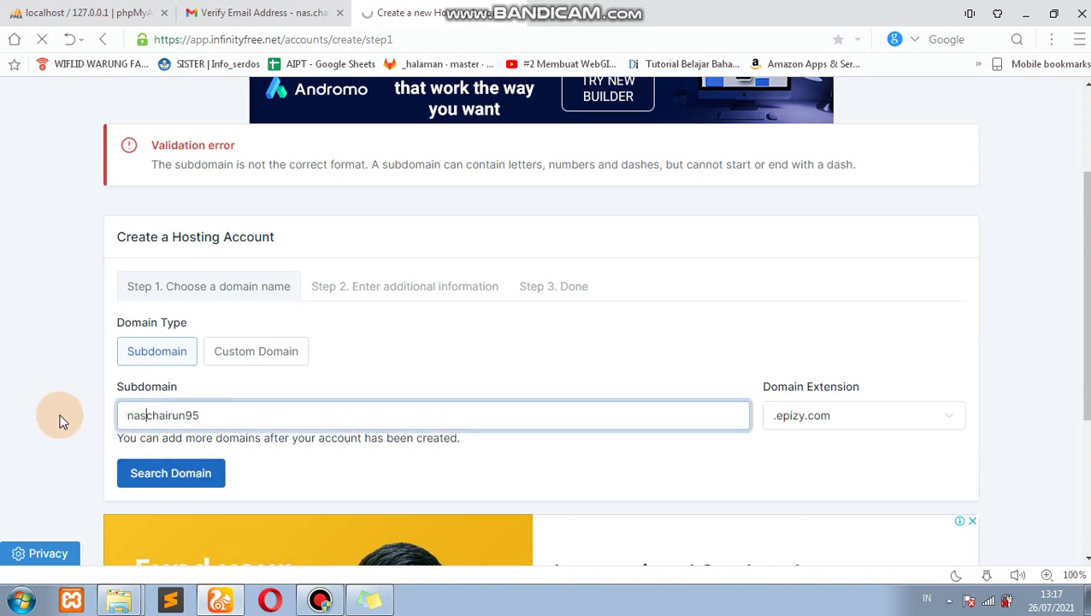
pyautogui.write('-')
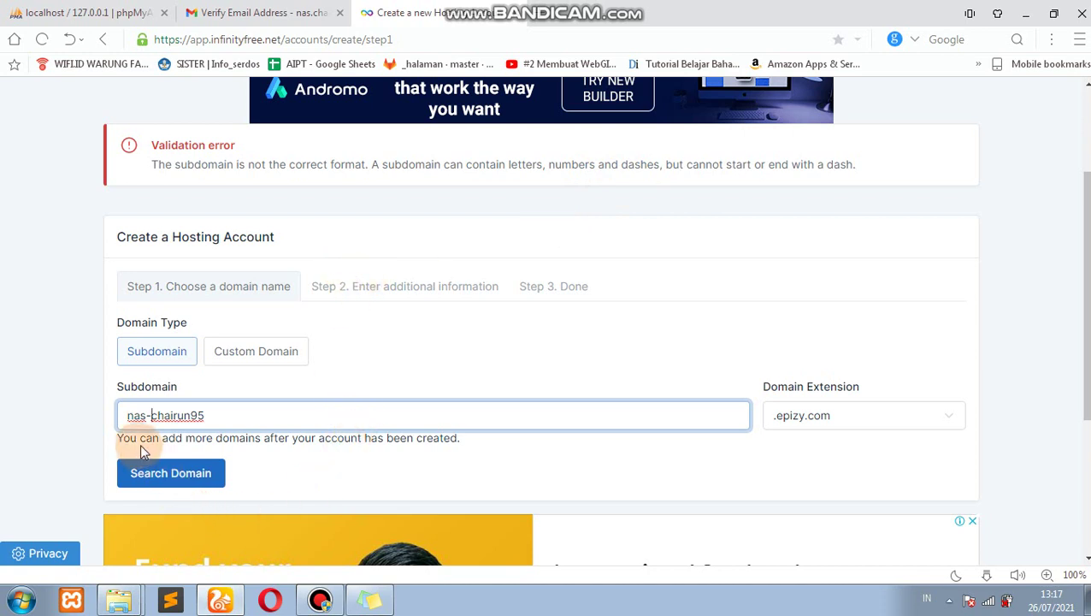
pyautogui.click(186, 482)
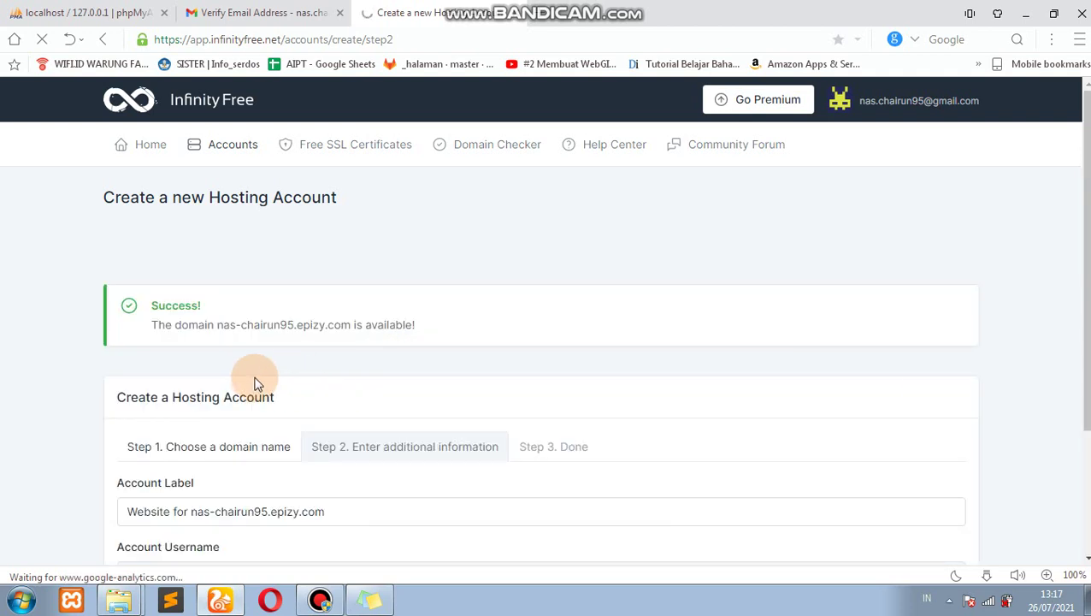
# Enter the hosting account password and tick the 'I'm not a robot' reCAPTCHA box
pyautogui.scroll(-1, 254, 385)
pyautogui.scroll(-2, 254, 385)
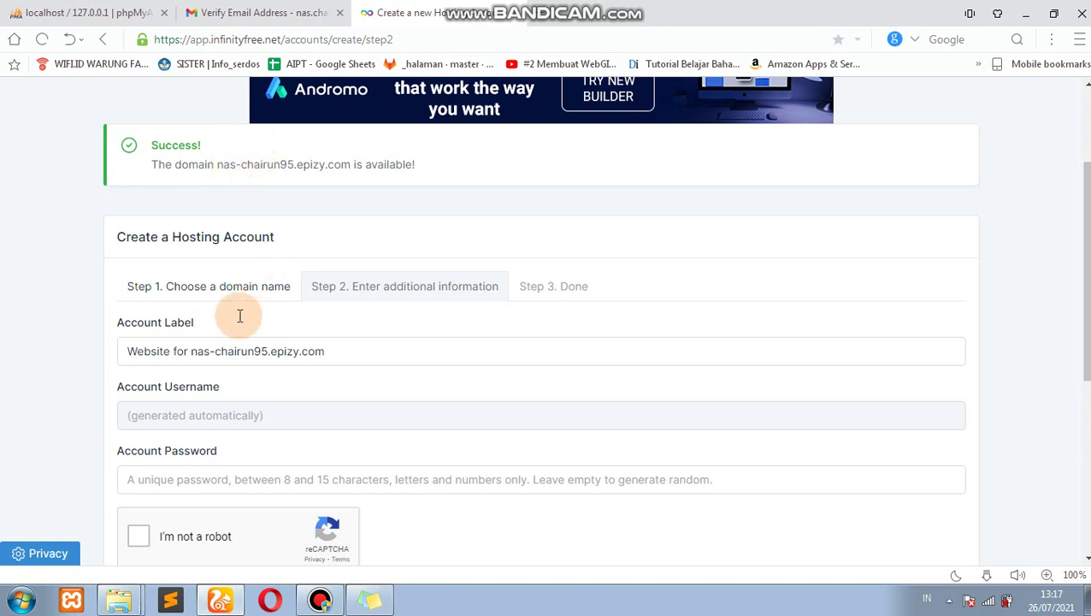
pyautogui.scroll(-1, 284, 348)
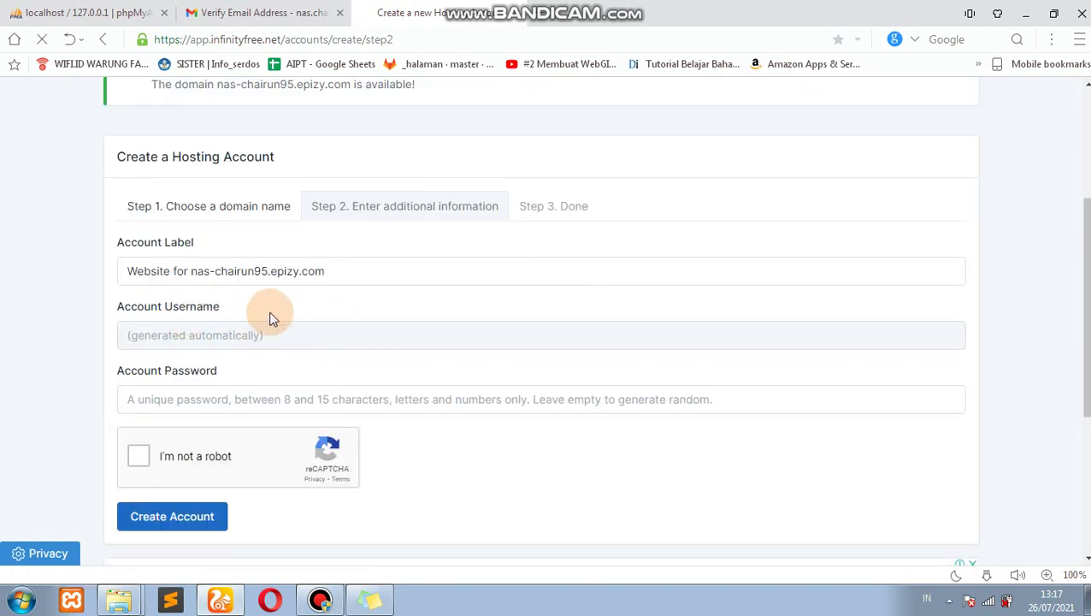
pyautogui.click(428, 400)
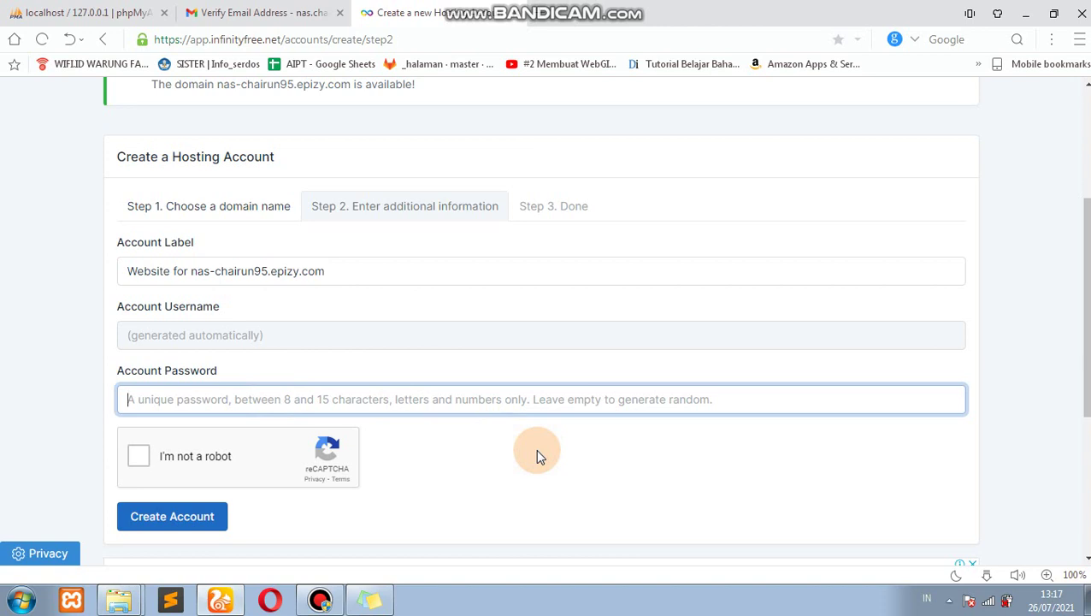
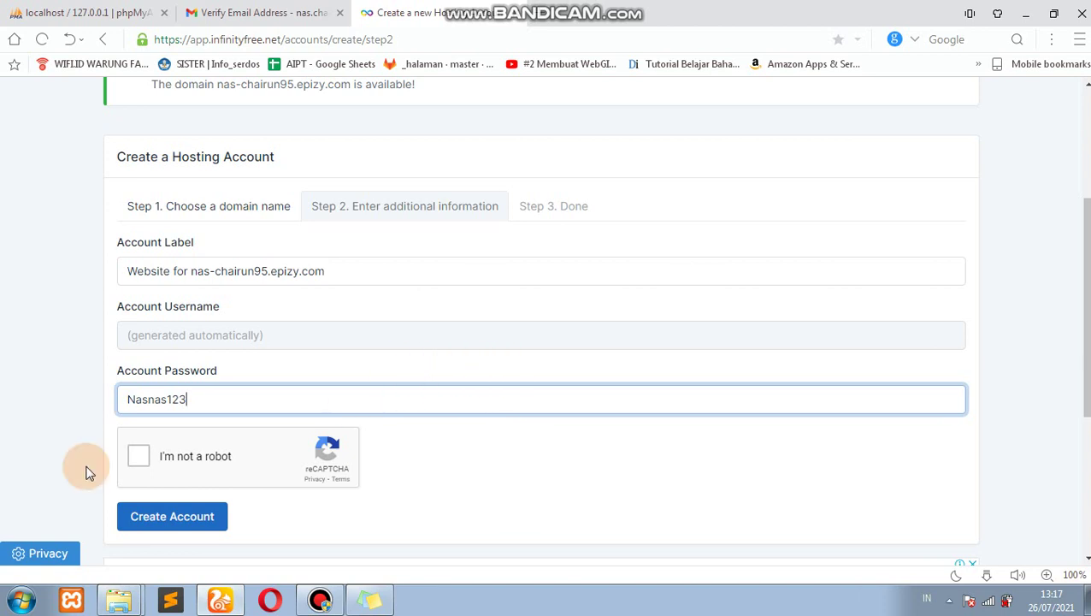
pyautogui.click(137, 458)
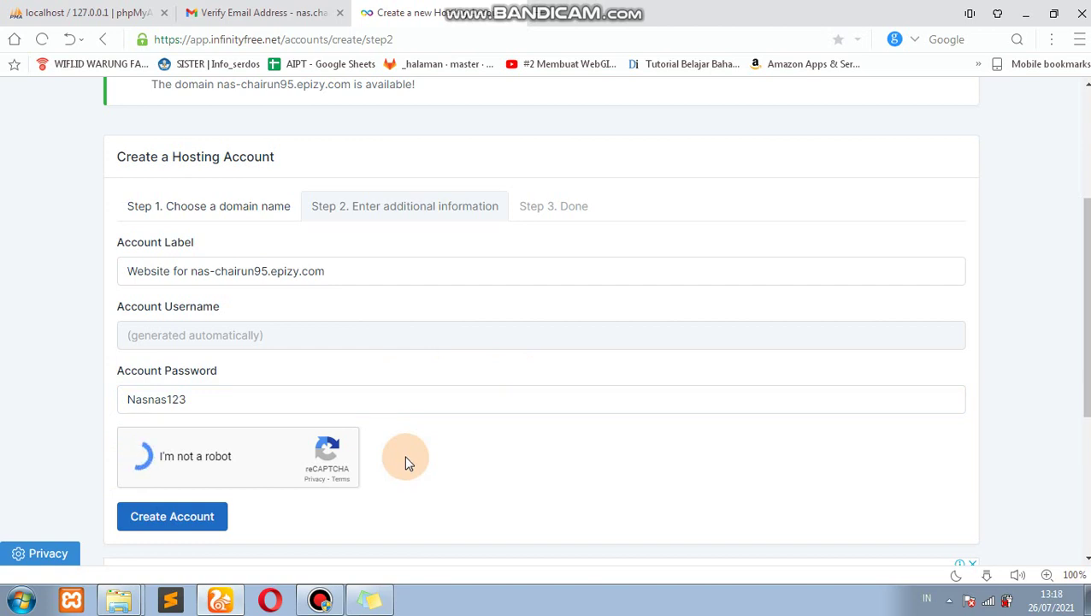
# Dismiss the reCAPTCHA error, tick 'I'm not a robot' again, and create the hosting account
pyautogui.click(655, 344)
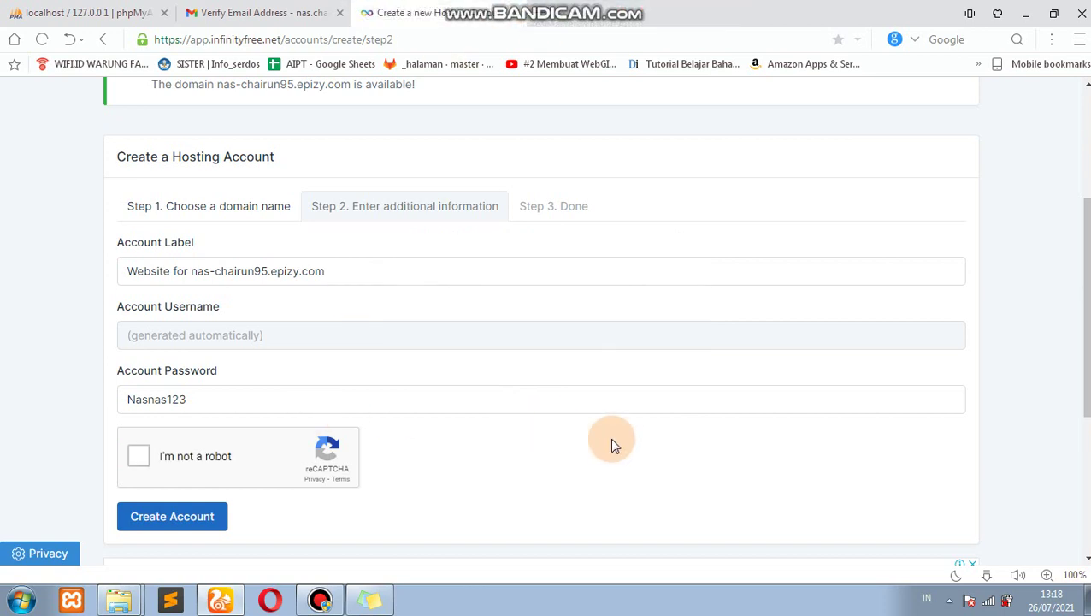
pyautogui.click(139, 462)
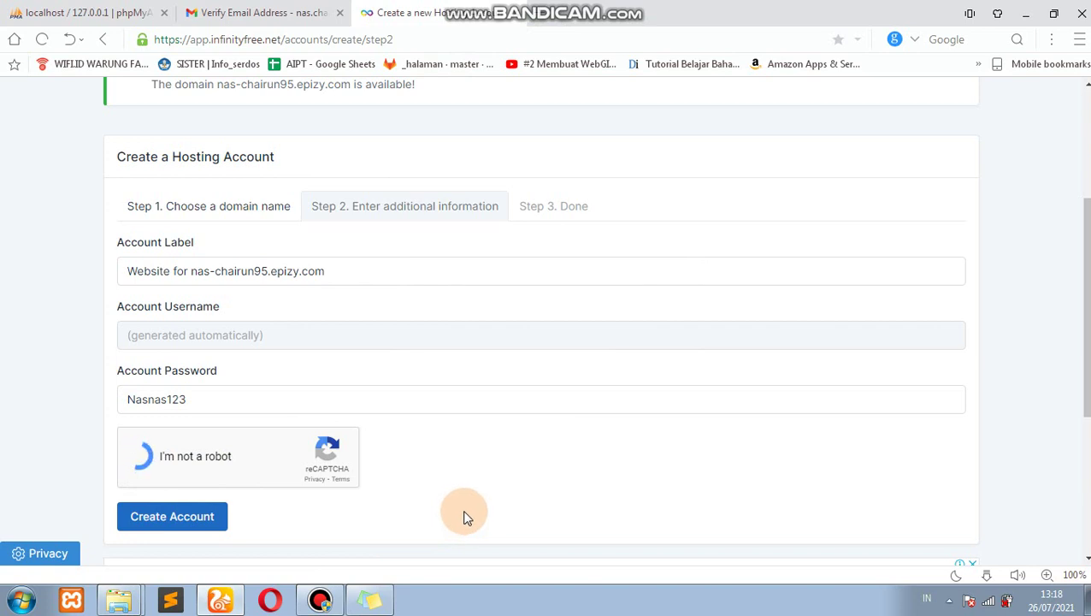
pyautogui.scroll(-1, 467, 512)
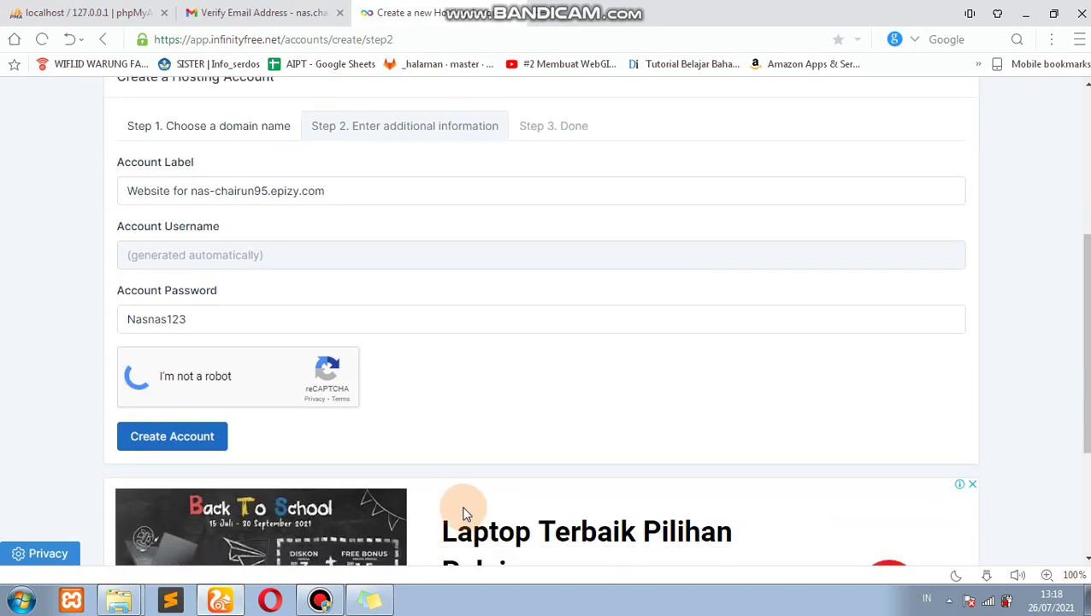
pyautogui.scroll(1, 465, 513)
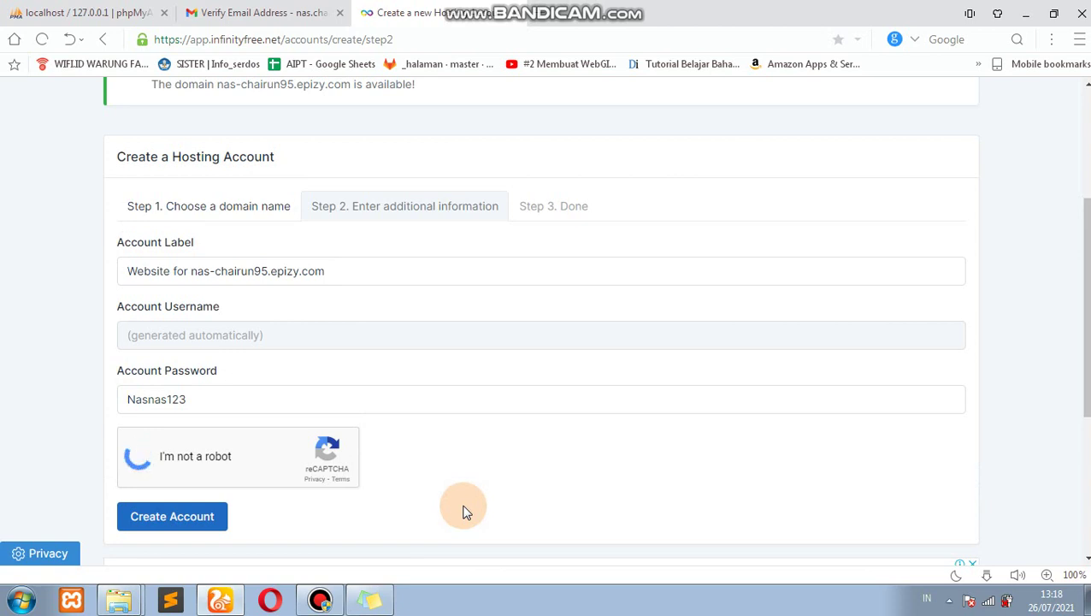
pyautogui.scroll(-1, 467, 512)
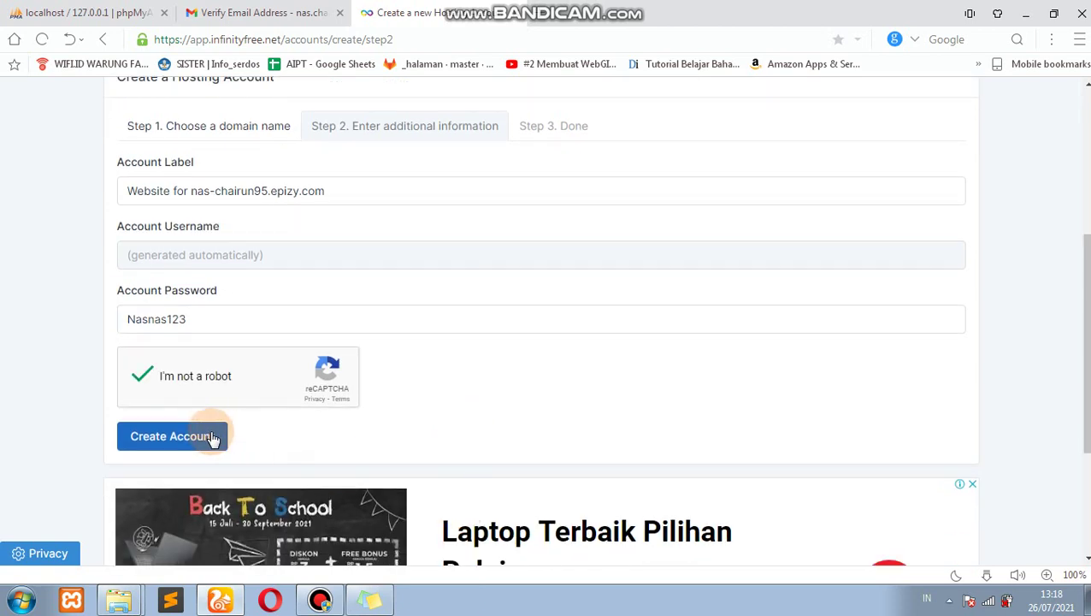
pyautogui.click(194, 438)
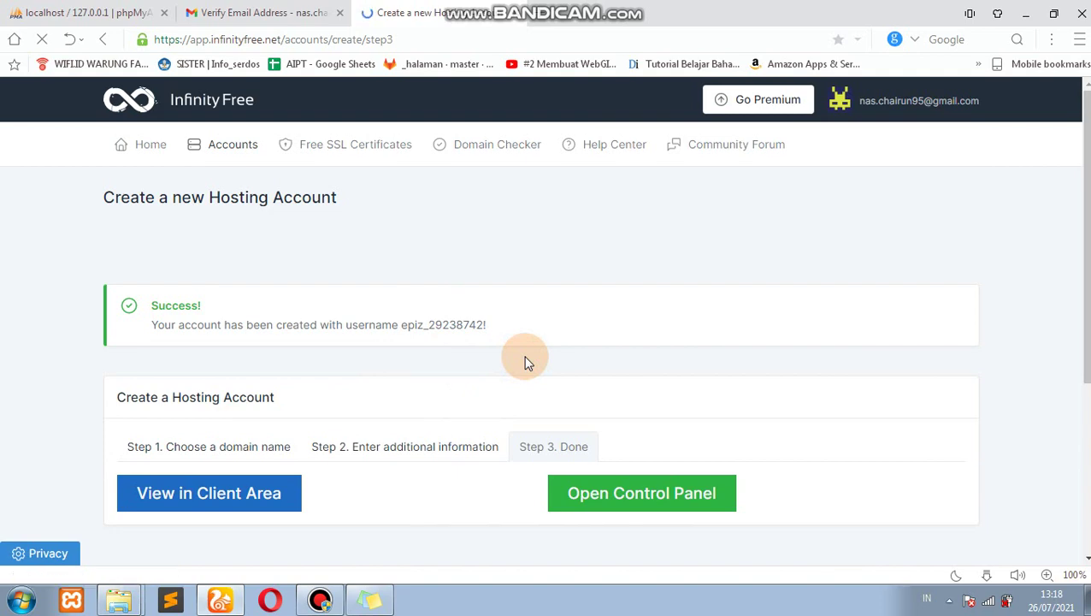
pyautogui.scroll(-1, 526, 364)
pyautogui.scroll(-1, 526, 364)
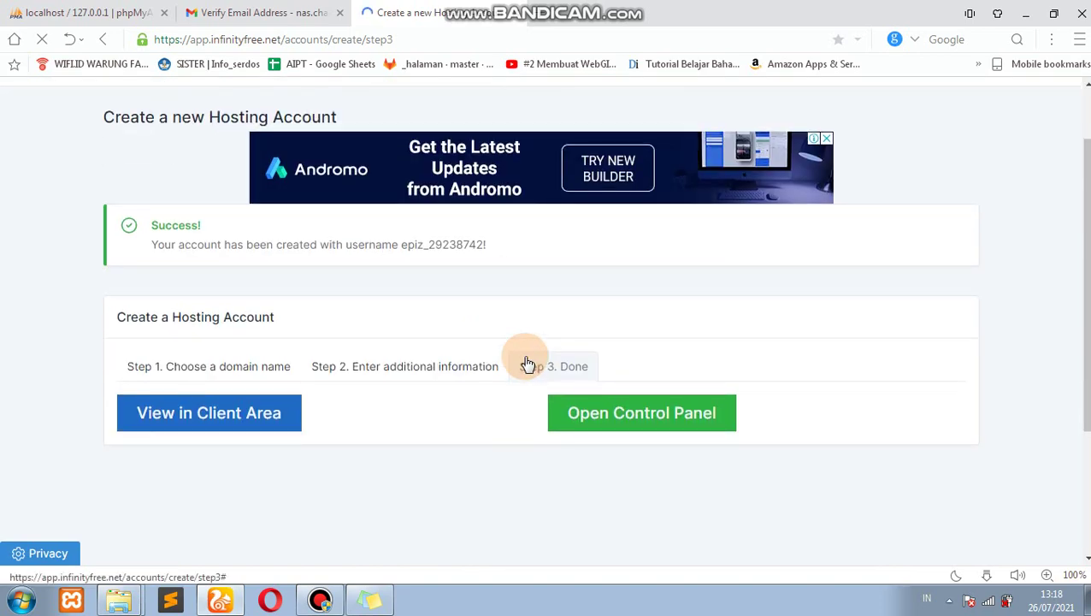
pyautogui.scroll(2, 479, 342)
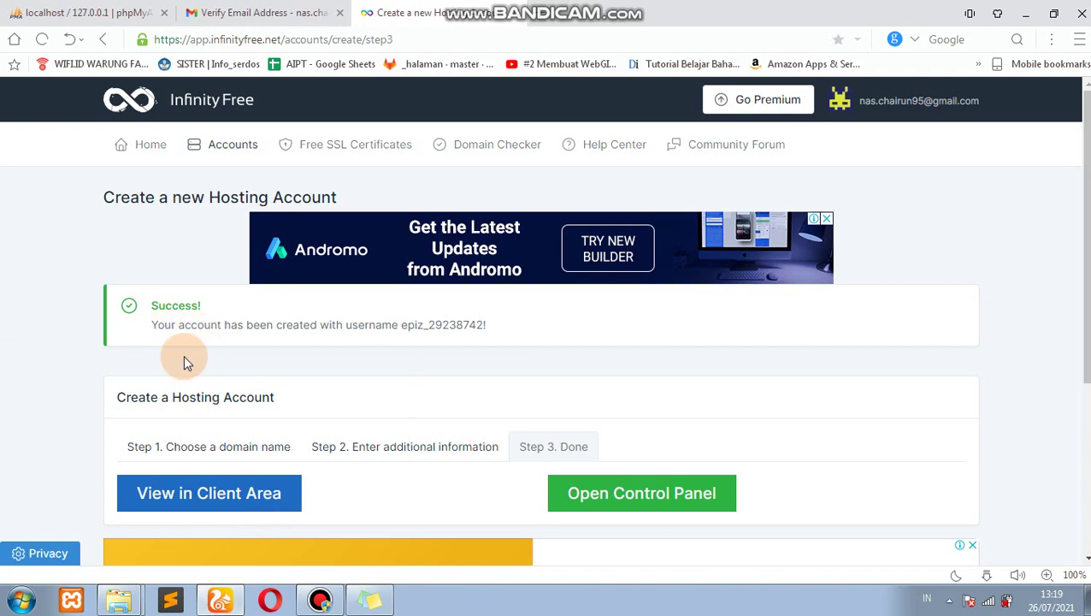
# Open the new hosting account in the client area and review its account details
pyautogui.click(231, 503)
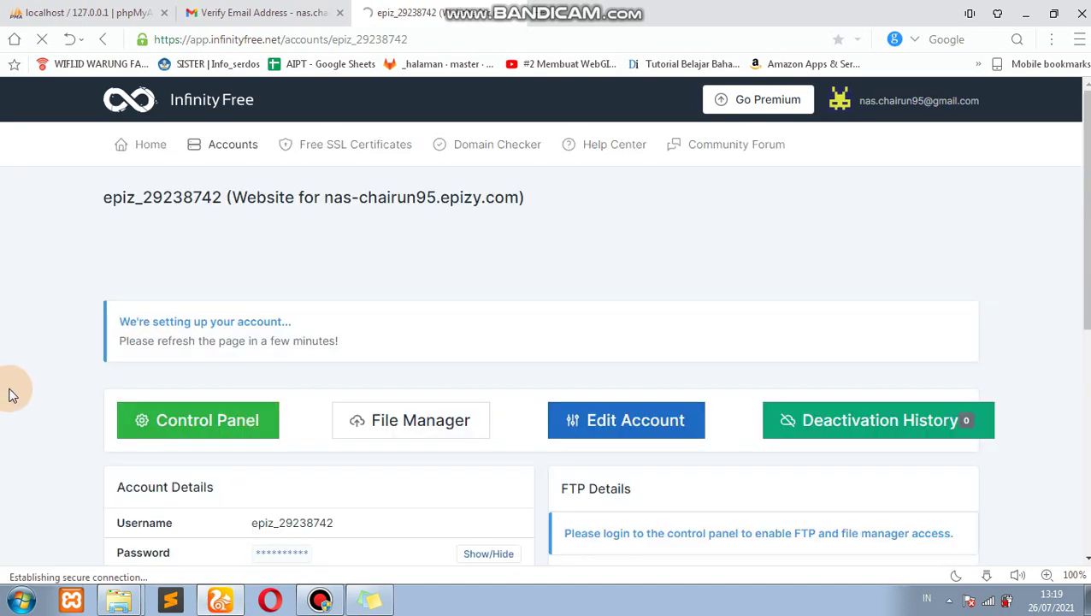
pyautogui.scroll(-2, 77, 329)
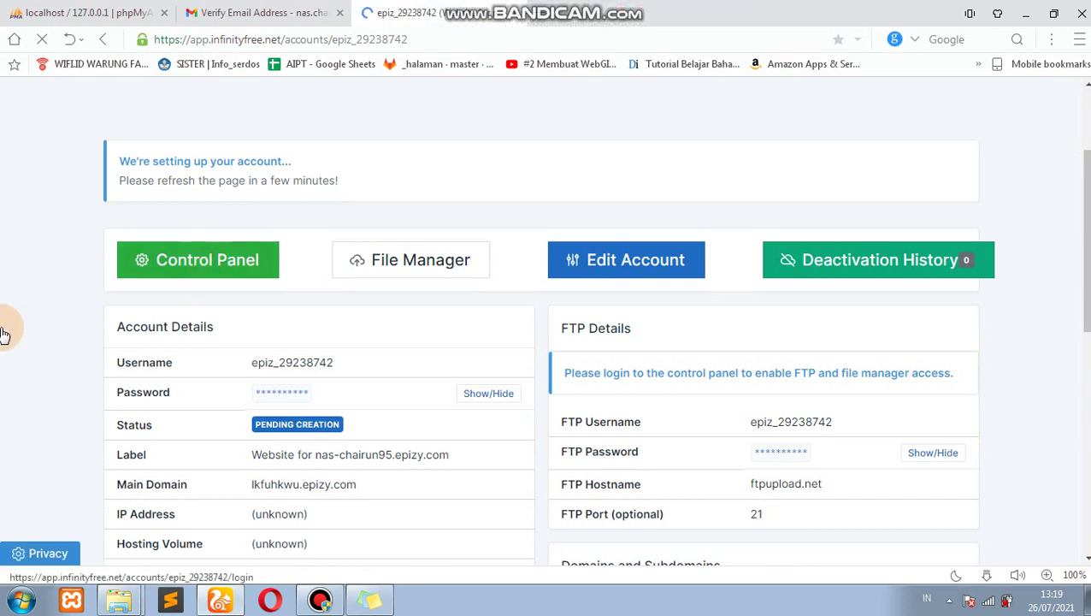
pyautogui.scroll(-1, 3, 331)
pyautogui.scroll(-3, 428, 321)
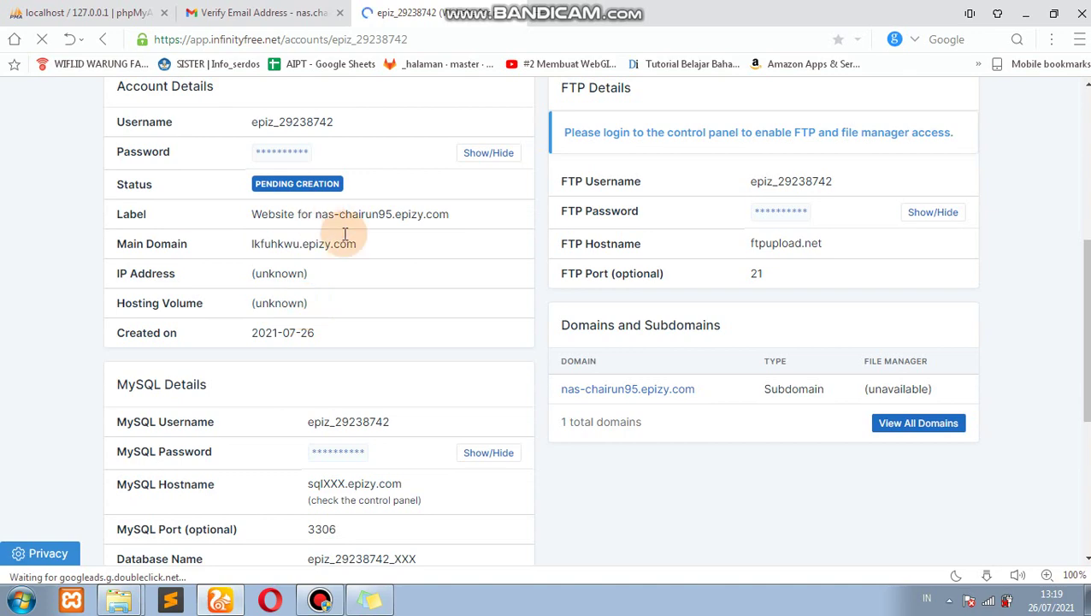
# Reveal the account's MySQL password and look over the FTP and MySQL details
pyautogui.click(472, 453)
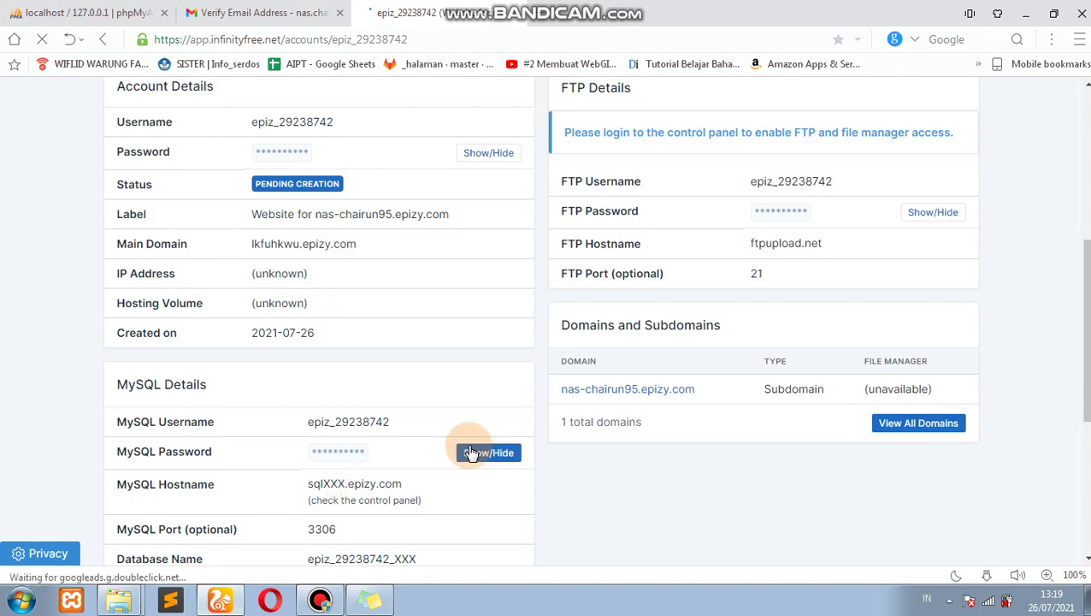
pyautogui.scroll(-1, 536, 494)
pyautogui.scroll(-1, 545, 496)
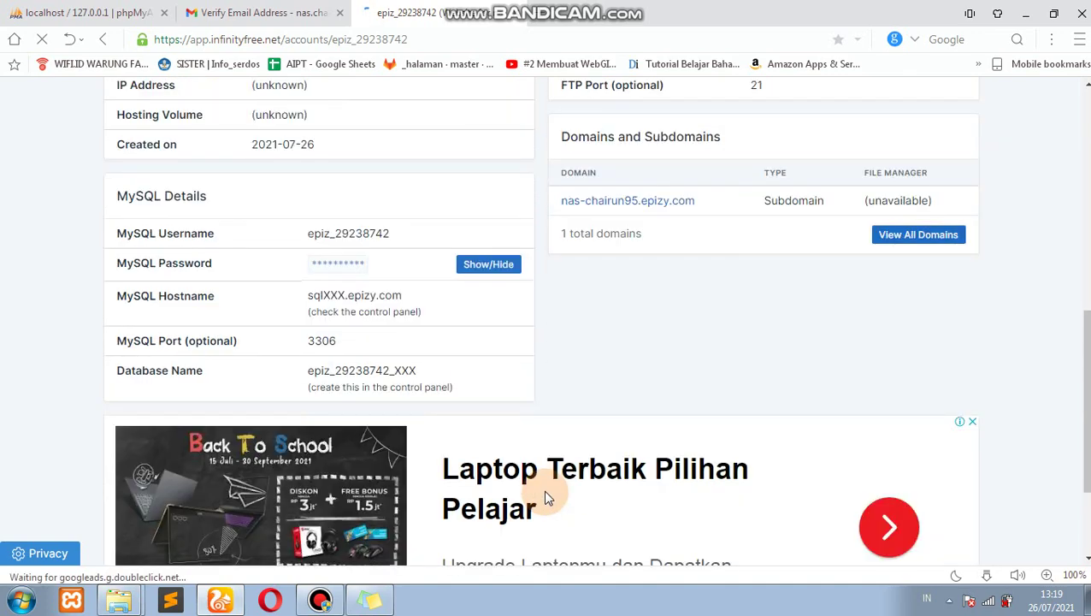
pyautogui.scroll(-1, 543, 494)
pyautogui.scroll(2, 530, 343)
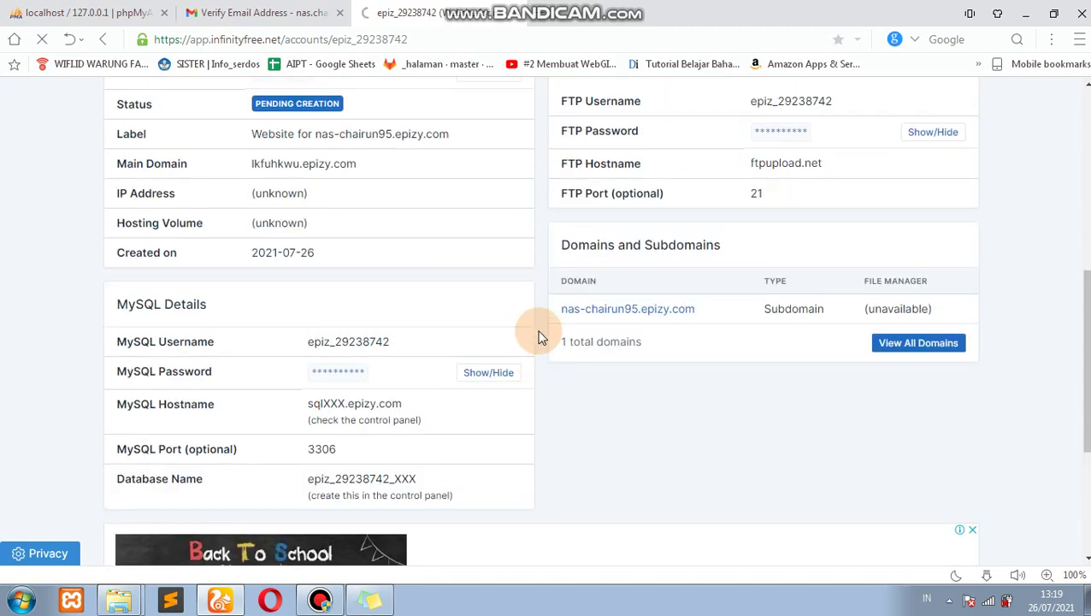
pyautogui.scroll(3, 537, 338)
pyautogui.scroll(3, 538, 342)
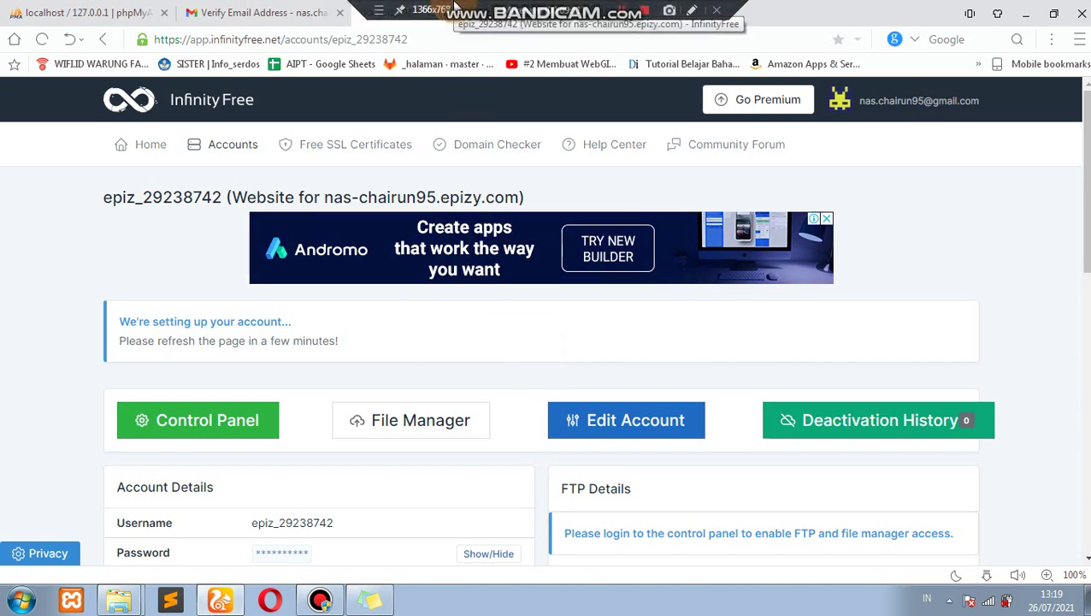
# Try the account's File Manager, finding the account still pending creation
pyautogui.click(448, 425)
pyautogui.scroll(-1, 3, 407)
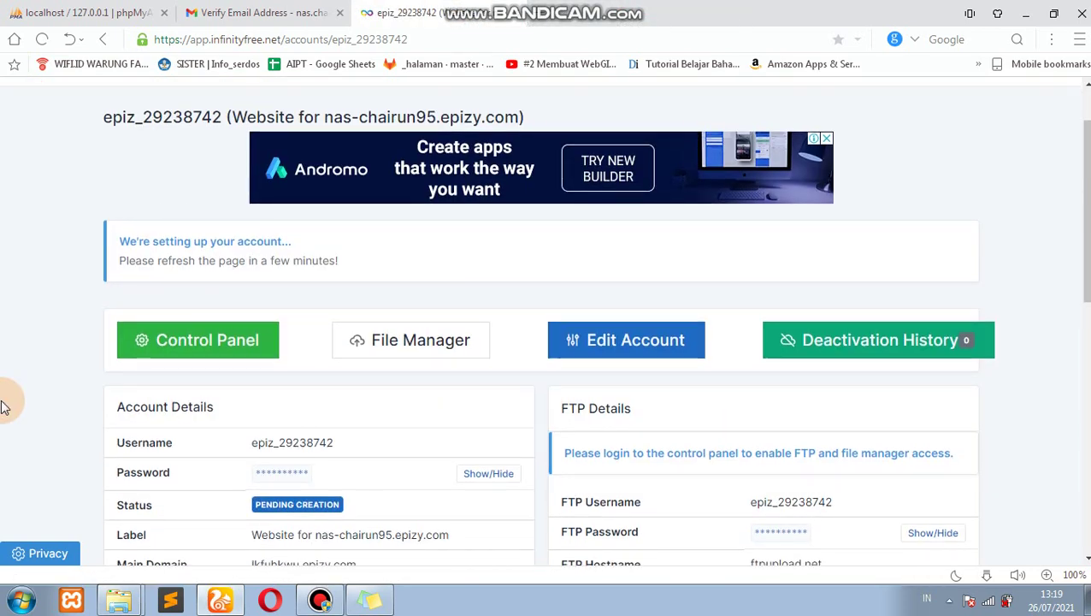
pyautogui.scroll(-1, 3, 407)
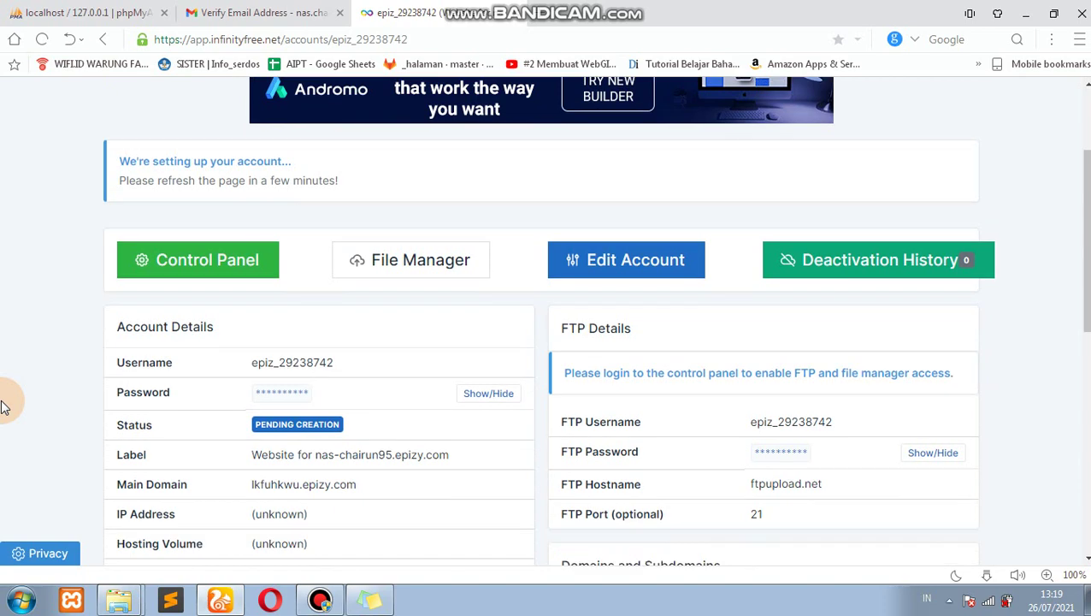
pyautogui.scroll(-1, 3, 408)
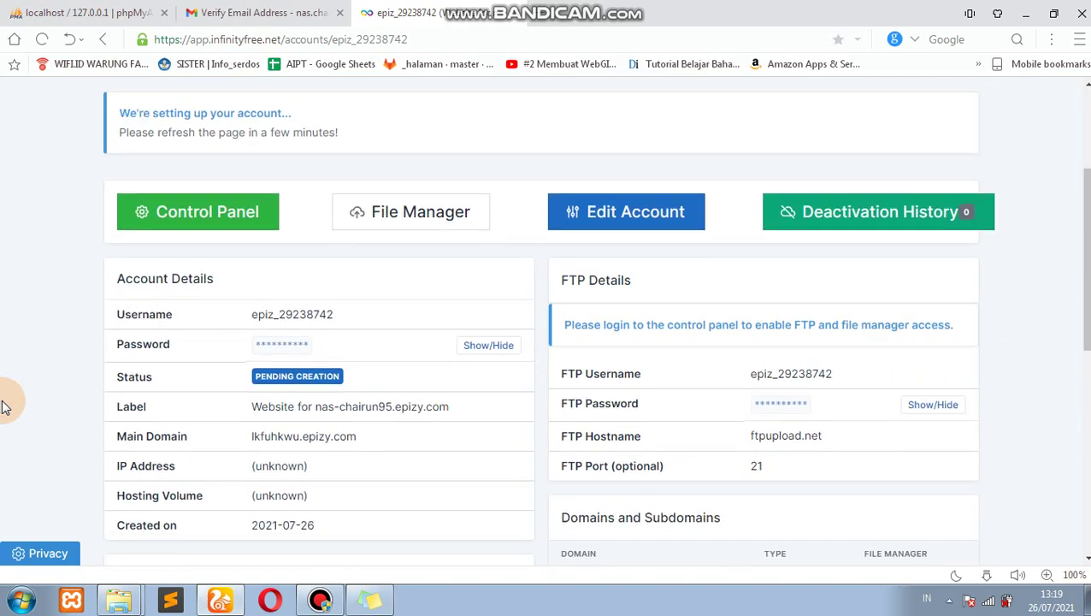
pyautogui.scroll(-1, 3, 407)
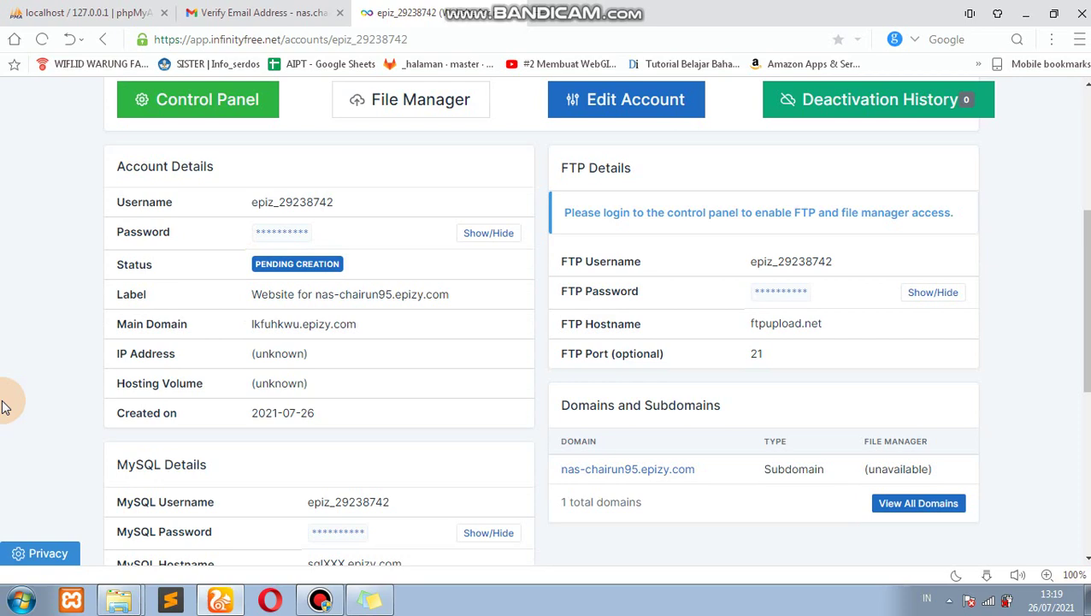
pyautogui.scroll(4, 4, 407)
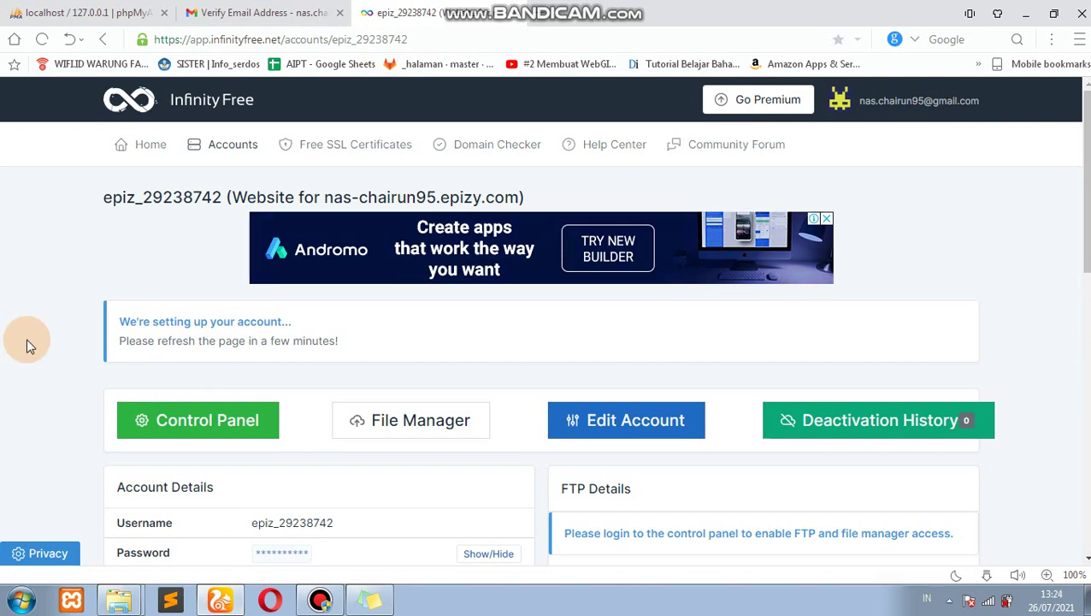
# Briefly open and close the browser's developer tools on the account page
pyautogui.scroll(-2, 24, 343)
pyautogui.press('F12')
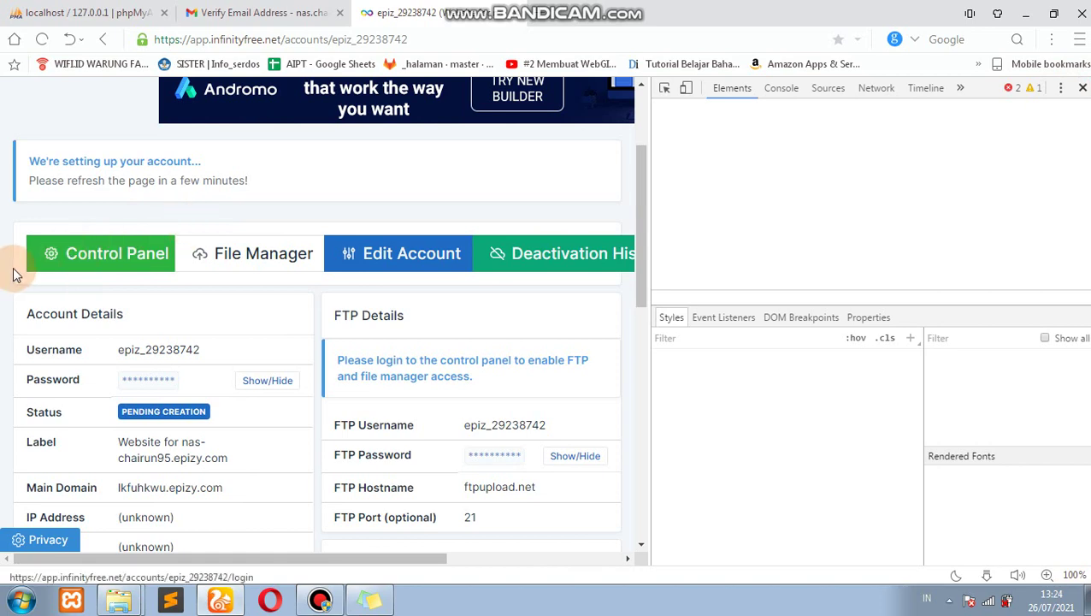
pyautogui.press('F12')
pyautogui.scroll(2, 146, 395)
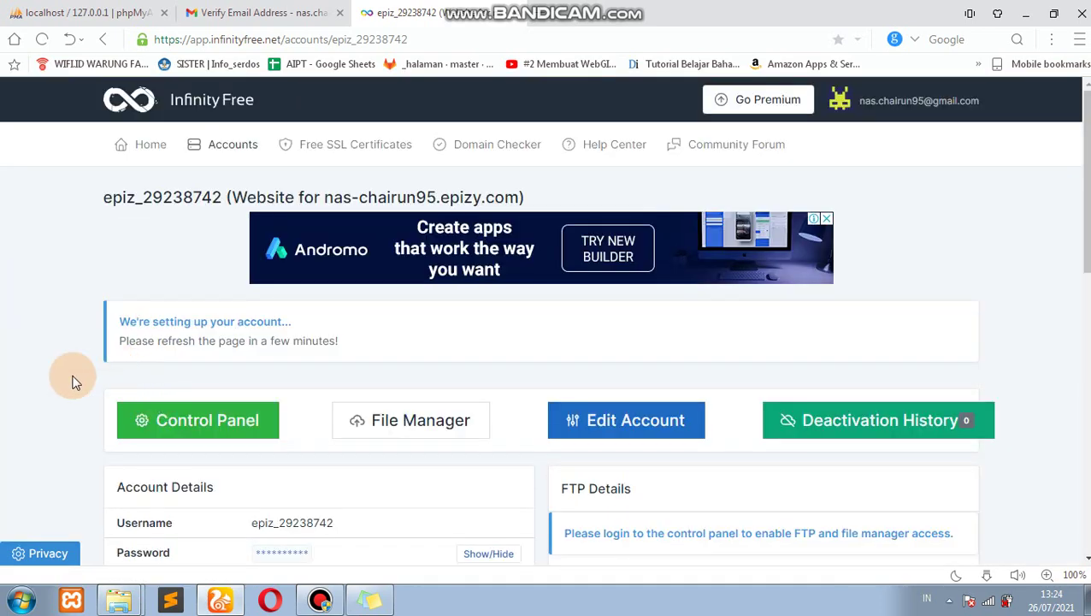
pyautogui.scroll(-1, 75, 381)
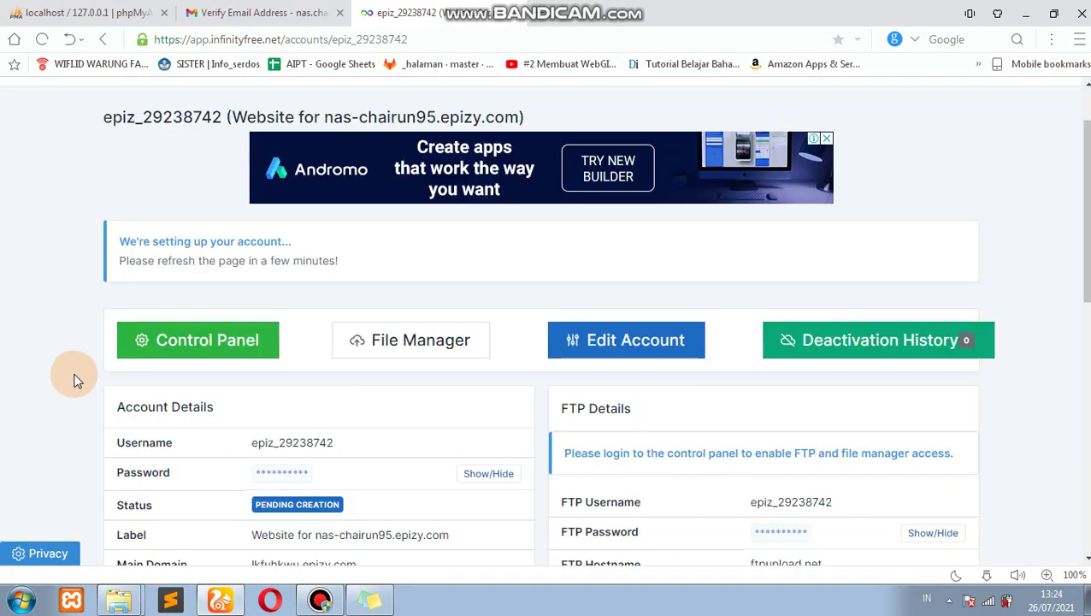
# Open the Control Panel link in a new tab, then return to local phpMyAdmin
pyautogui.rightClick(214, 346)
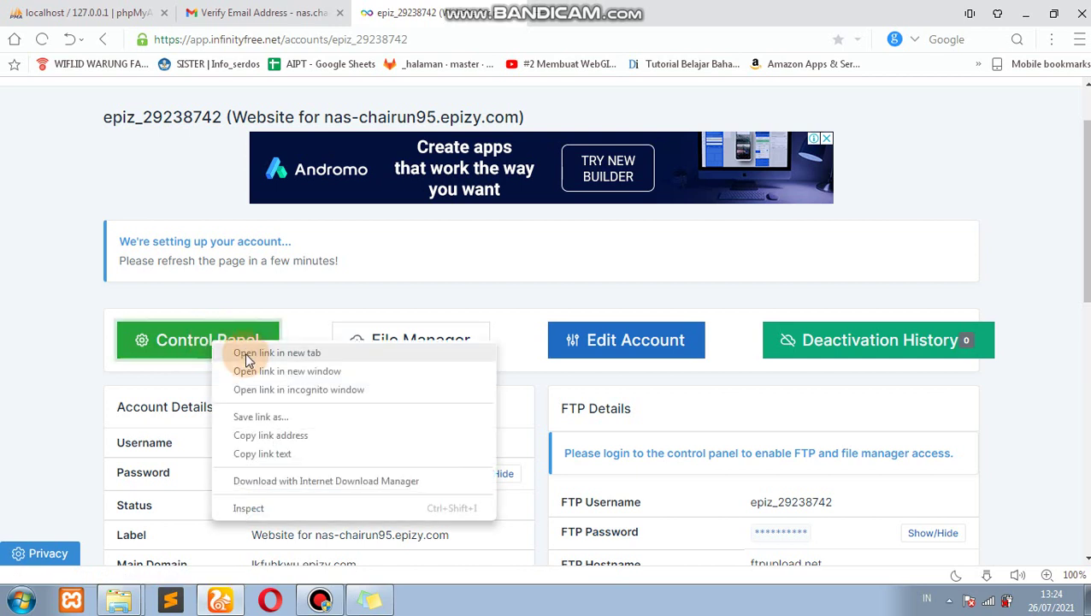
pyautogui.click(248, 353)
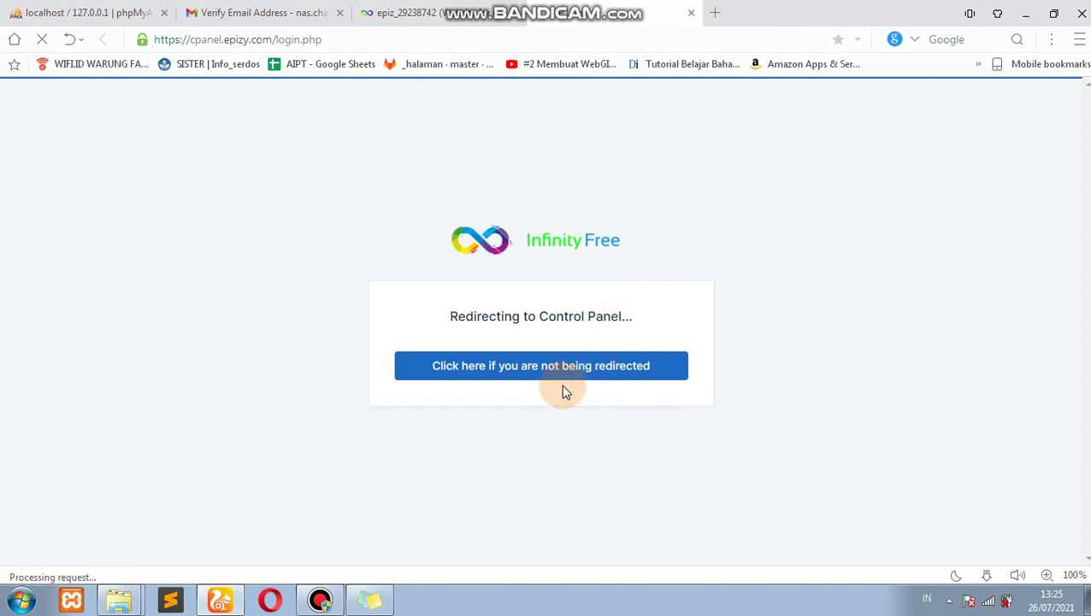
pyautogui.click(53, 10)
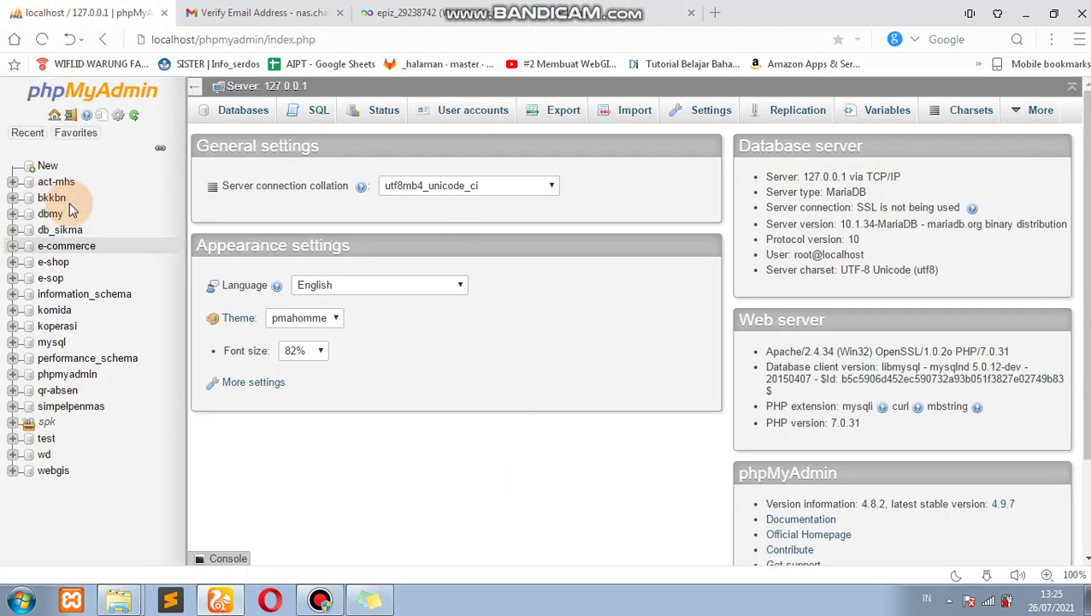
# Export the e-commerce database as a quick SQL dump and download e-commerce (1).sql
pyautogui.click(79, 249)
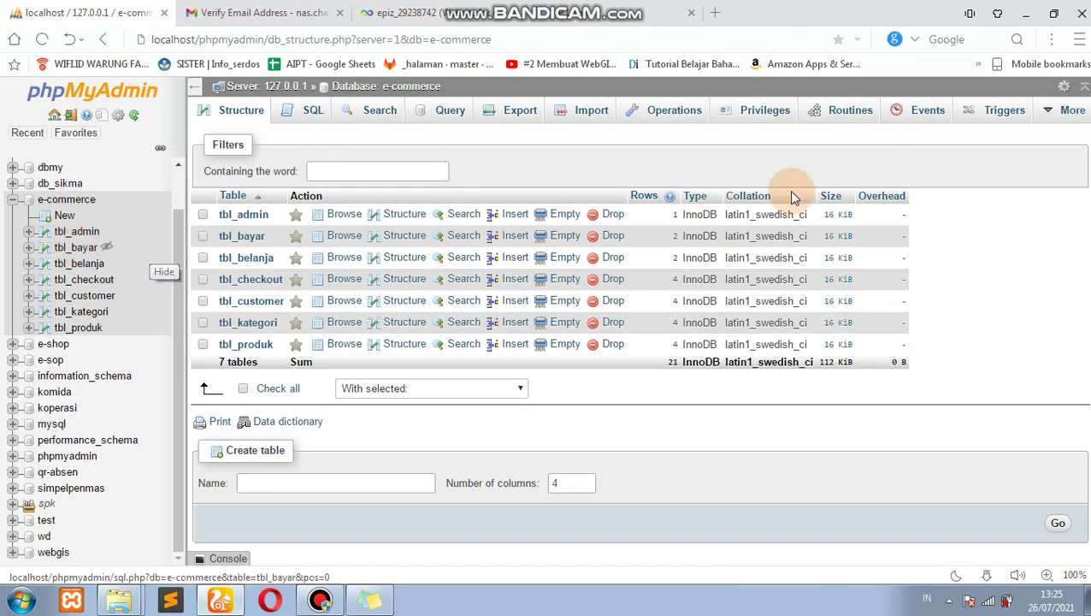
pyautogui.click(526, 116)
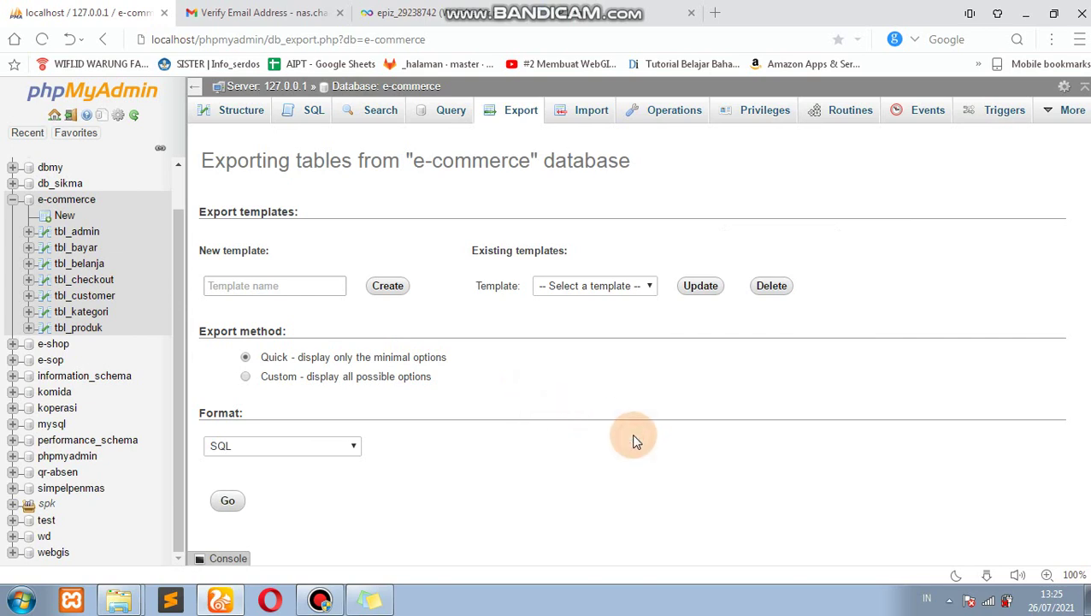
pyautogui.click(244, 508)
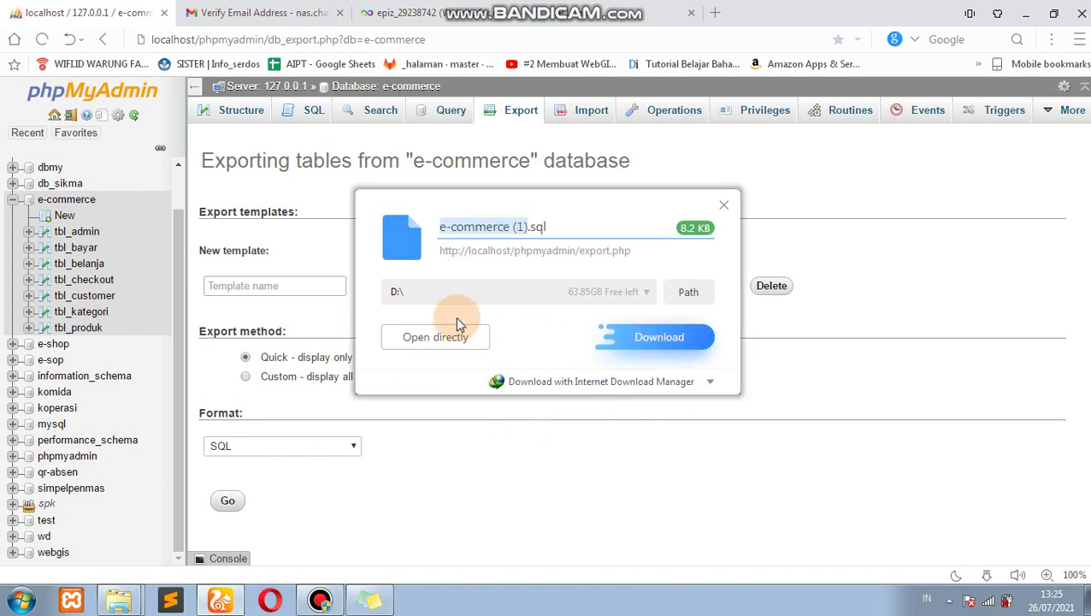
pyautogui.click(689, 338)
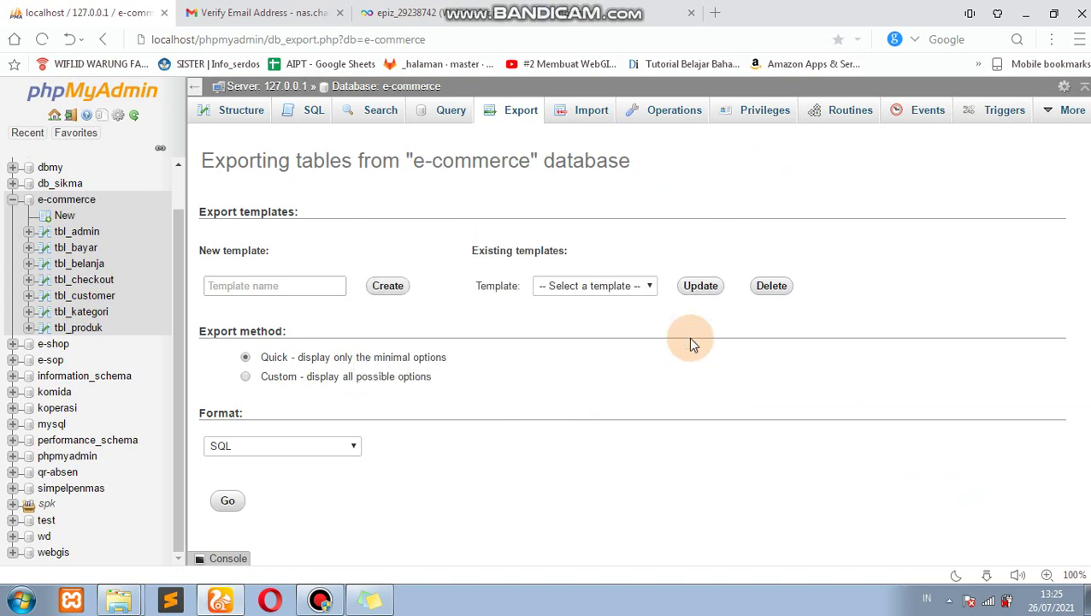
# Delete the older e-commerce.sql from the Data (D:) drive to the Recycle Bin
pyautogui.moveTo(137, 606)
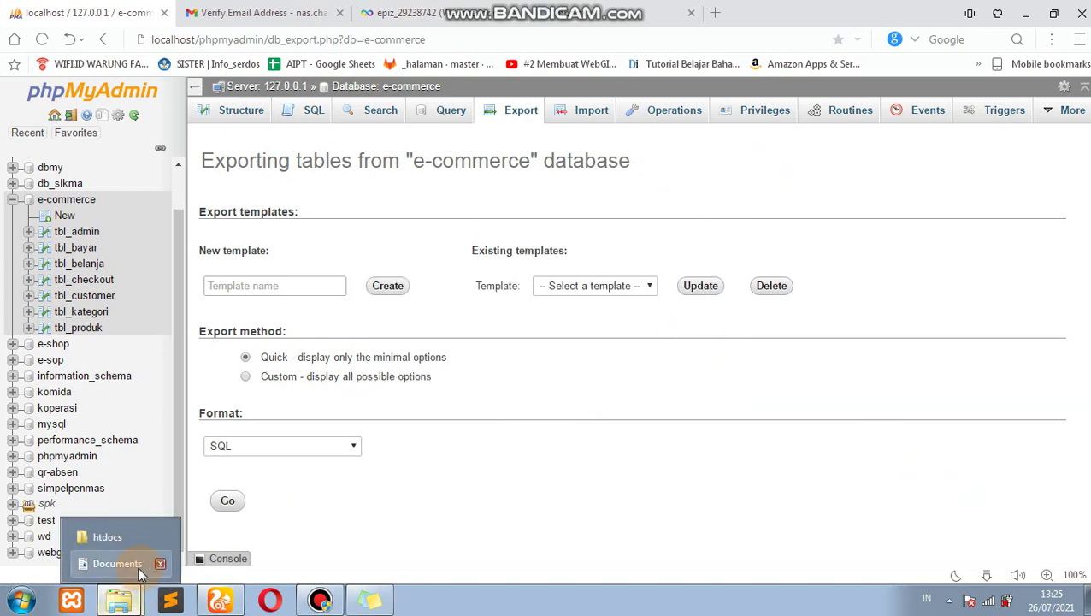
pyautogui.click(139, 568)
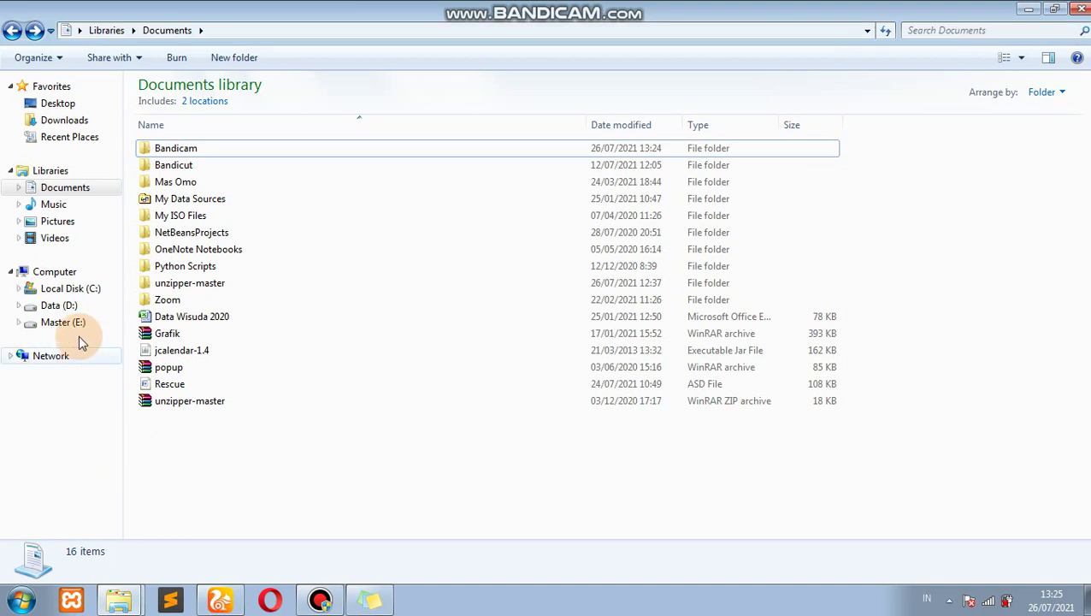
pyautogui.click(63, 306)
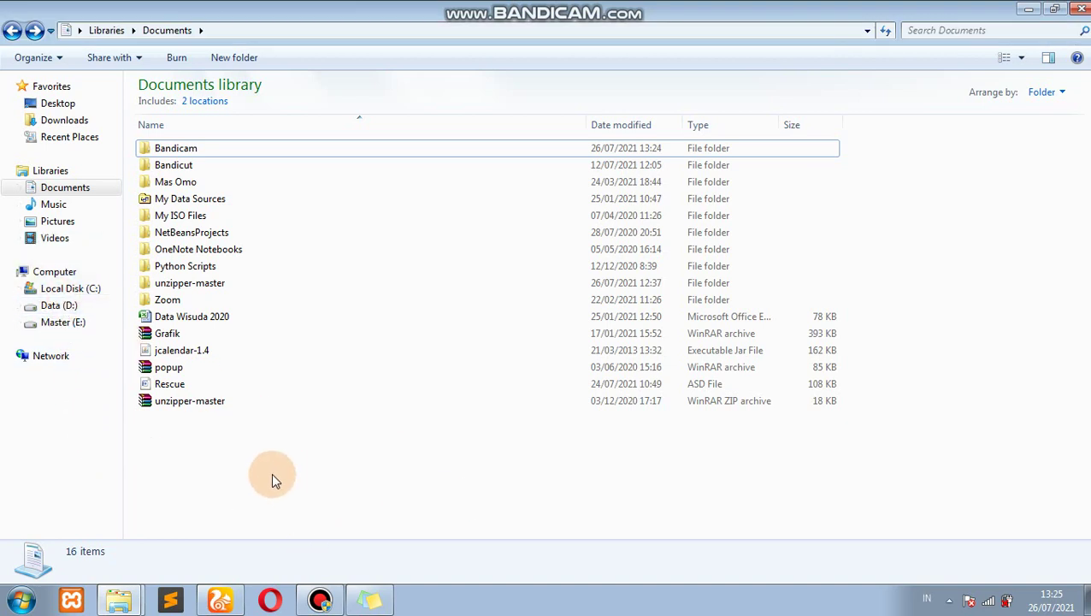
pyautogui.click(58, 305)
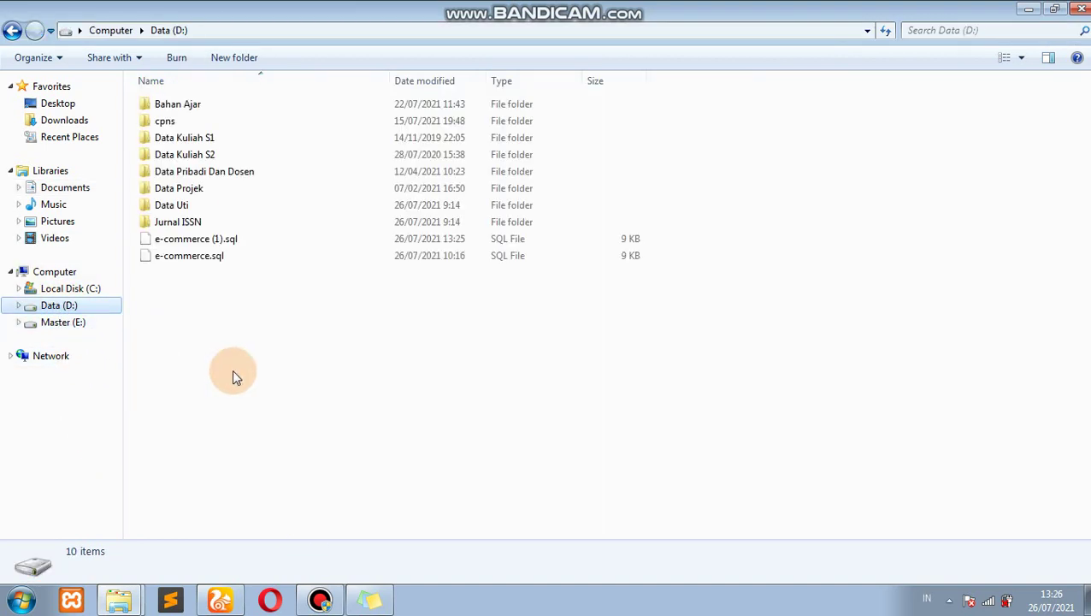
pyautogui.click(226, 260)
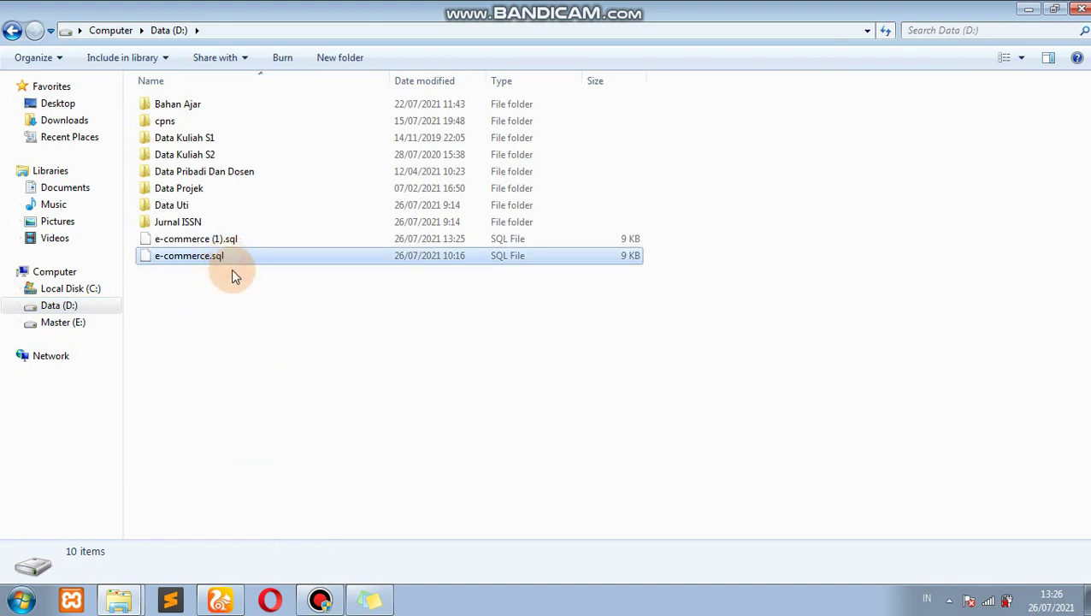
pyautogui.rightClick(215, 260)
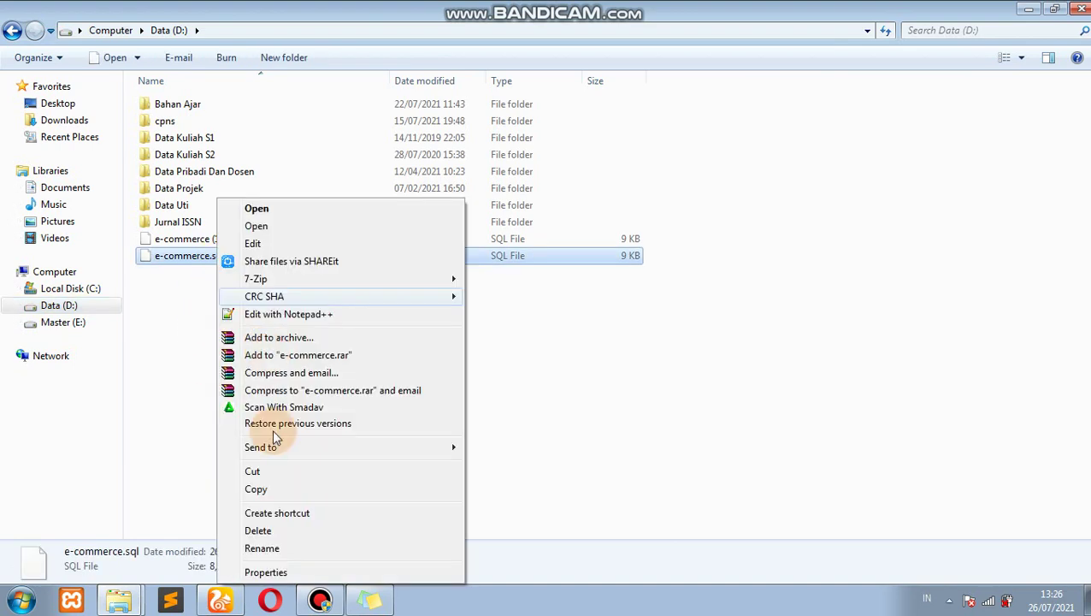
pyautogui.click(257, 530)
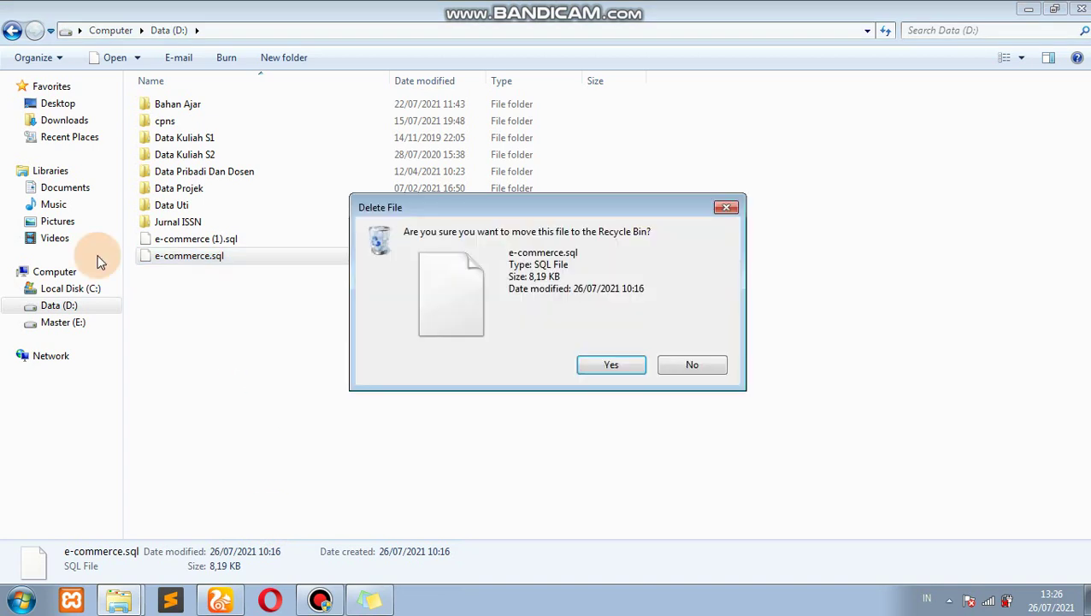
pyautogui.click(609, 364)
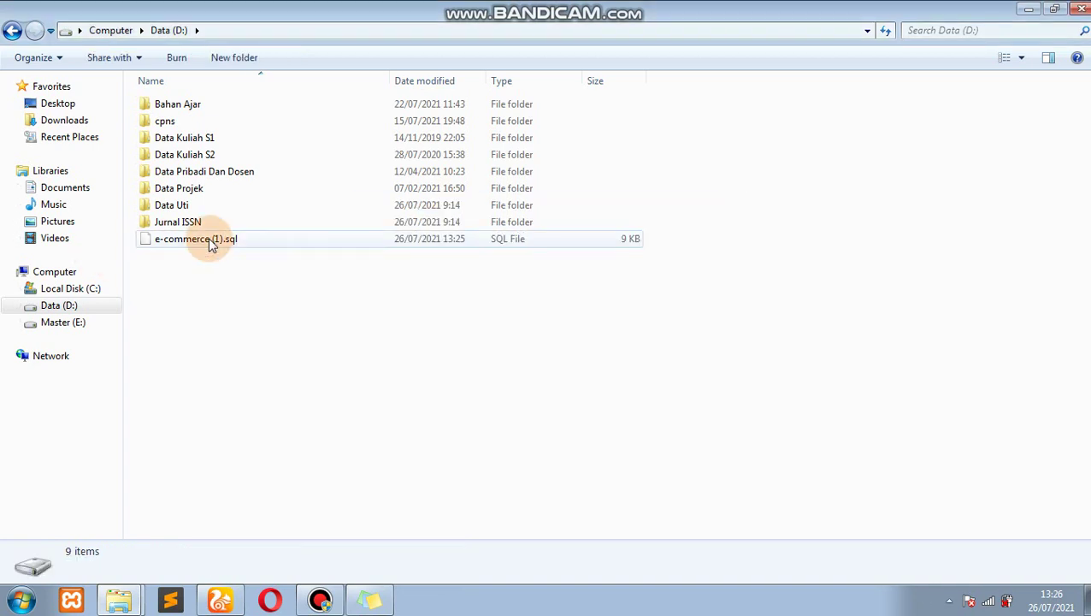
# Select the new e-commerce (1).sql export and bring up the htdocs window
pyautogui.click(211, 239)
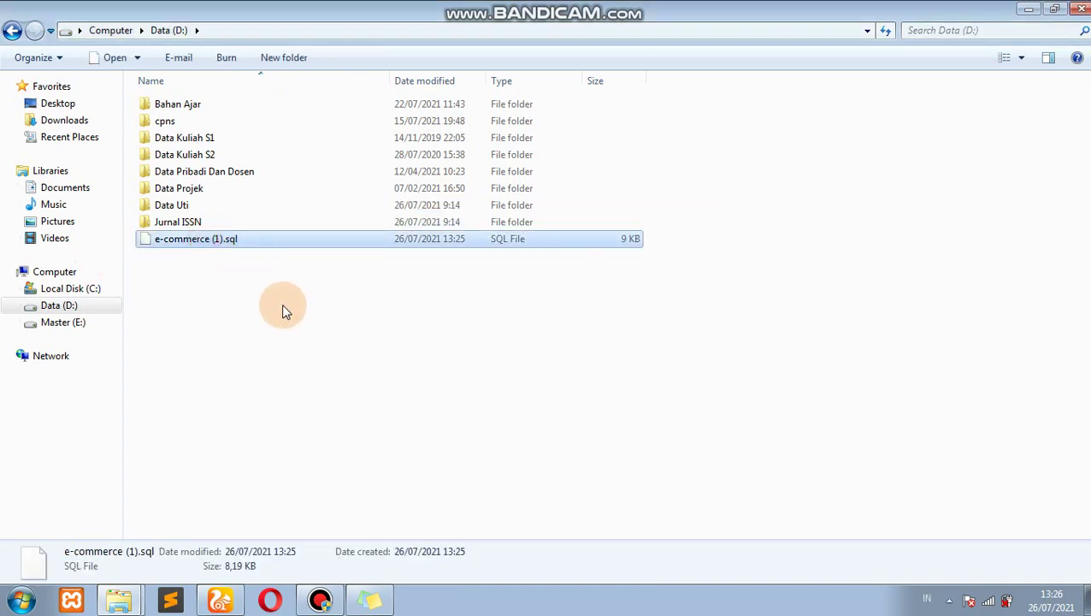
pyautogui.click(118, 601)
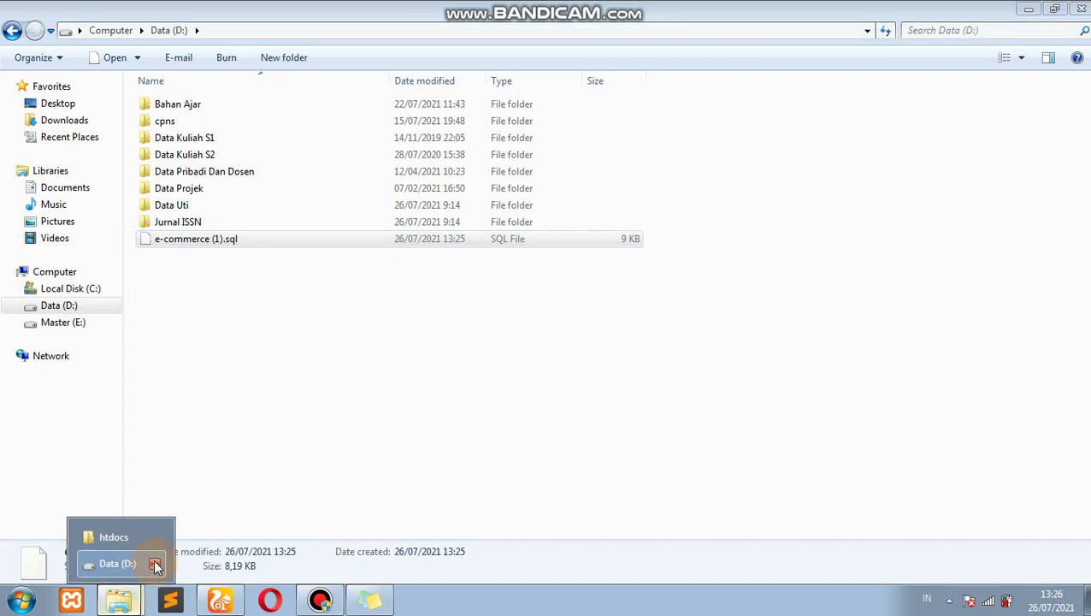
pyautogui.click(114, 537)
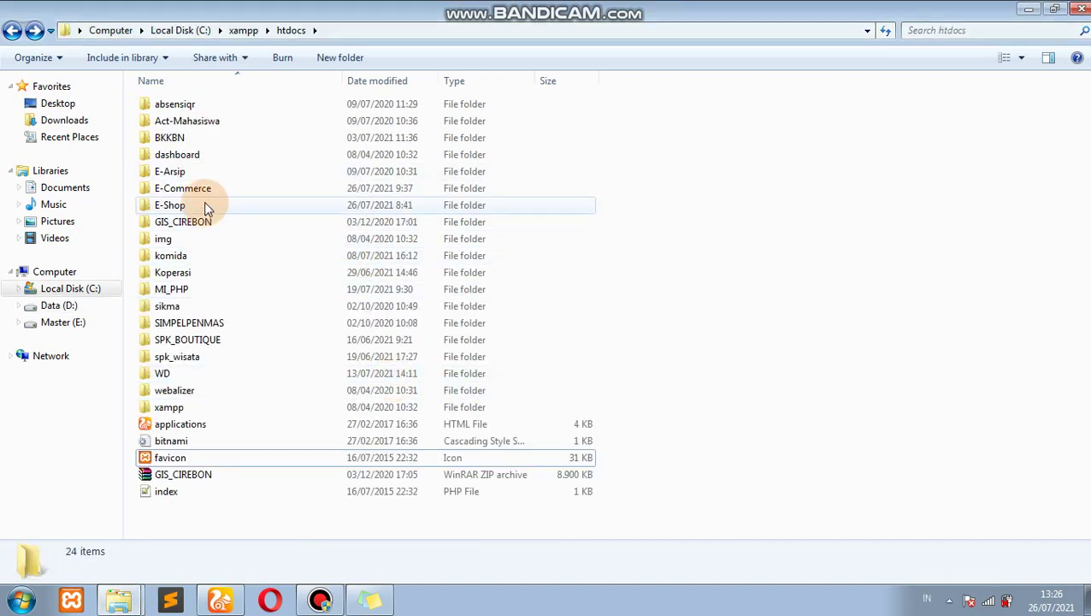
# Paste e-commerce (1).sql into the htdocs E-Commerce project folder
pyautogui.doubleClick(204, 189)
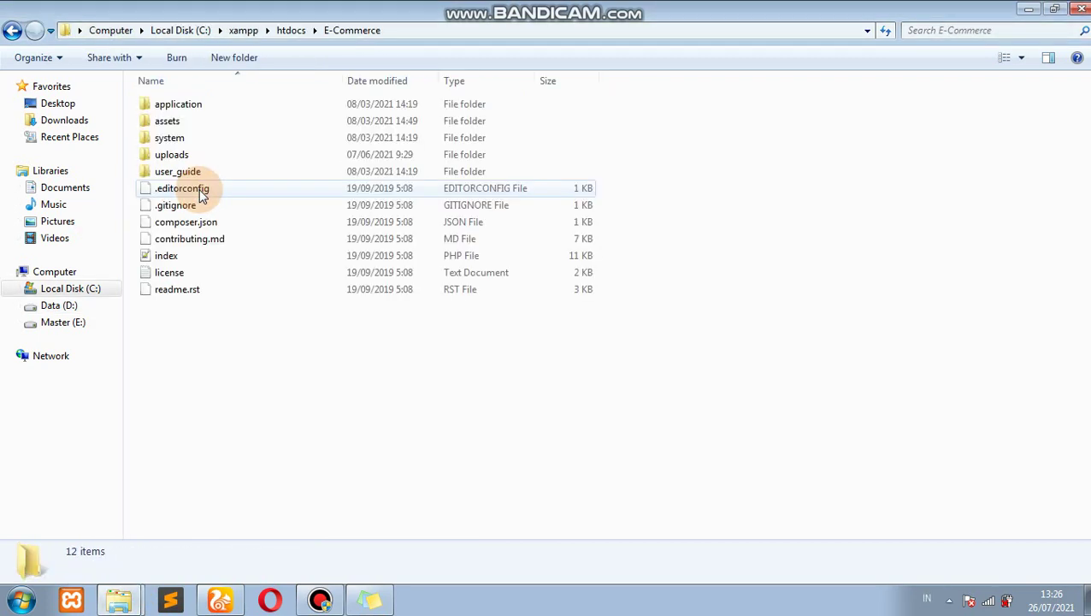
pyautogui.hotkey('ctrl', 'v')
pyautogui.click(313, 438)
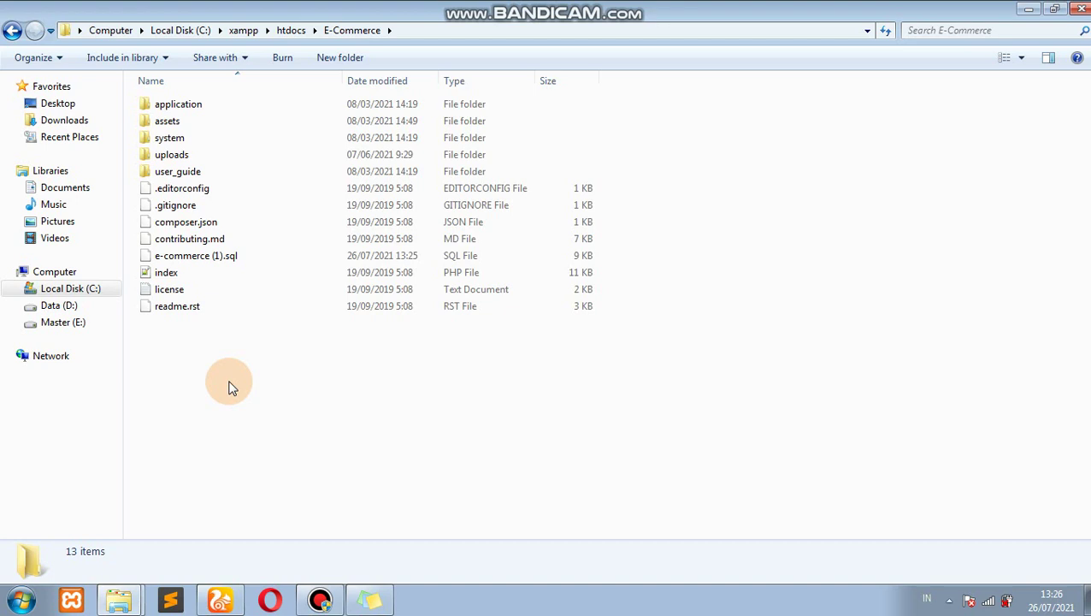
# Select all E-Commerce project files except the e-commerce (1).sql dump
pyautogui.click(12, 30)
pyautogui.click(195, 197)
pyautogui.doubleClick(195, 195)
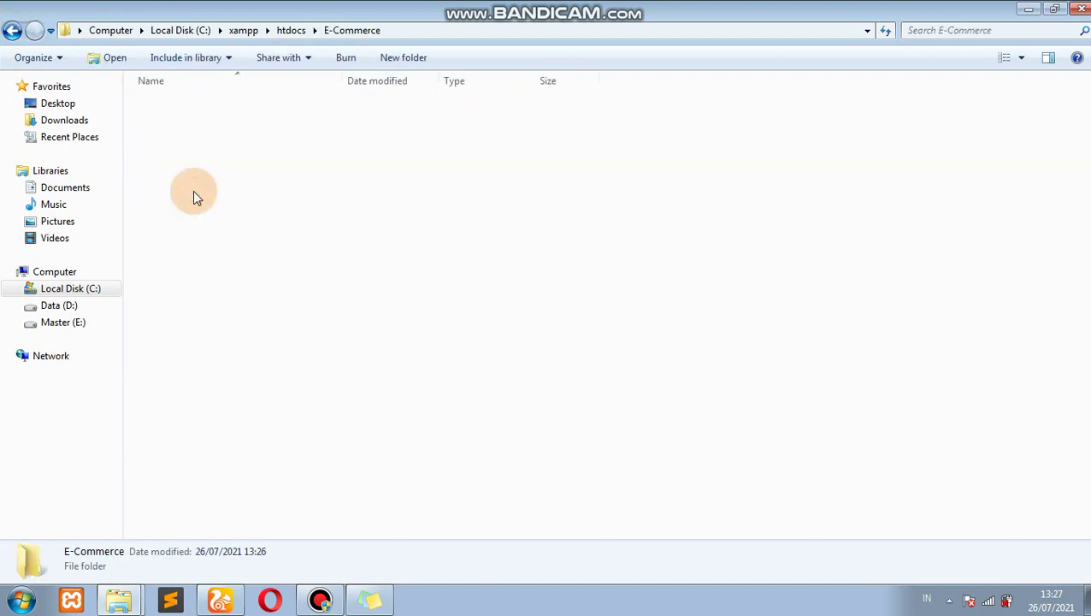
pyautogui.click(190, 104)
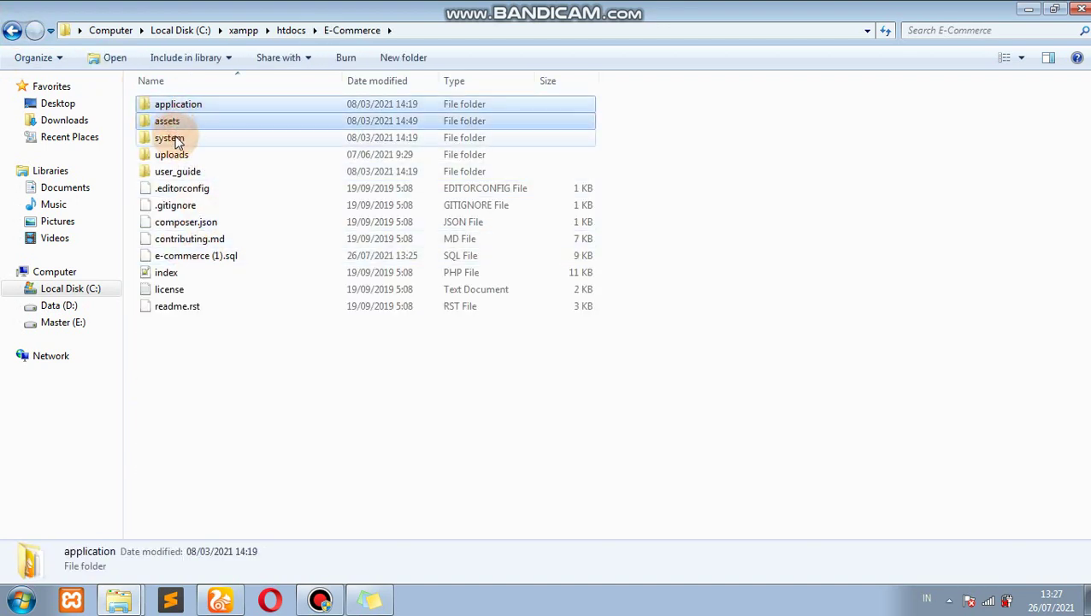
pyautogui.keyDown('shift'); pyautogui.click(175, 122); pyautogui.keyUp('shift')
pyautogui.keyDown('shift'); pyautogui.click(176, 155); pyautogui.keyUp('shift')
pyautogui.keyDown('shift'); pyautogui.click(174, 173); pyautogui.keyUp('shift')
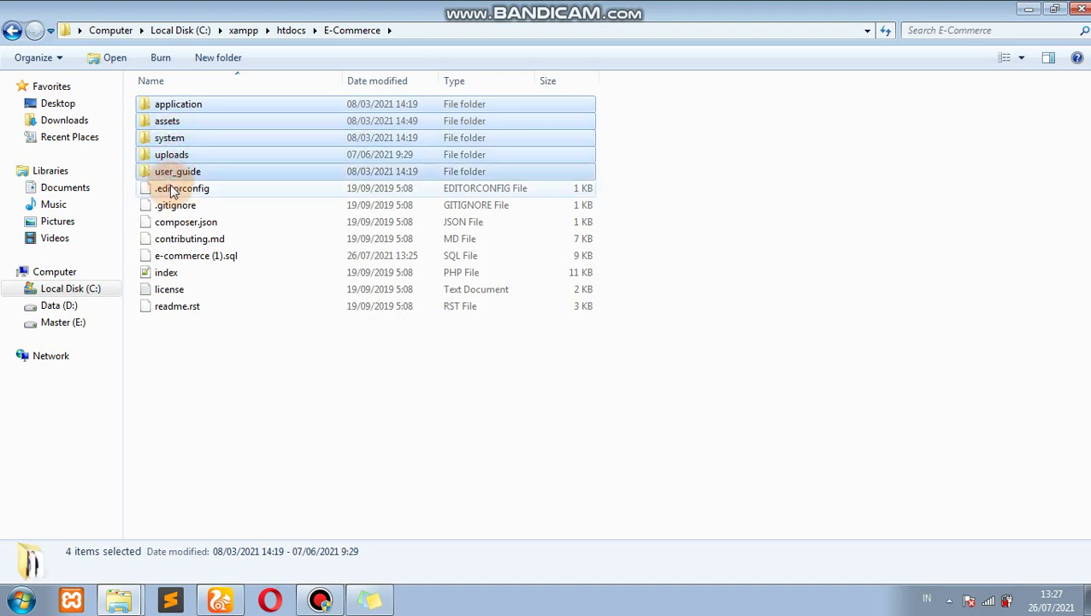
pyautogui.keyDown('shift'); pyautogui.click(169, 189); pyautogui.keyUp('shift')
pyautogui.hotkey('ctrl', 'a')
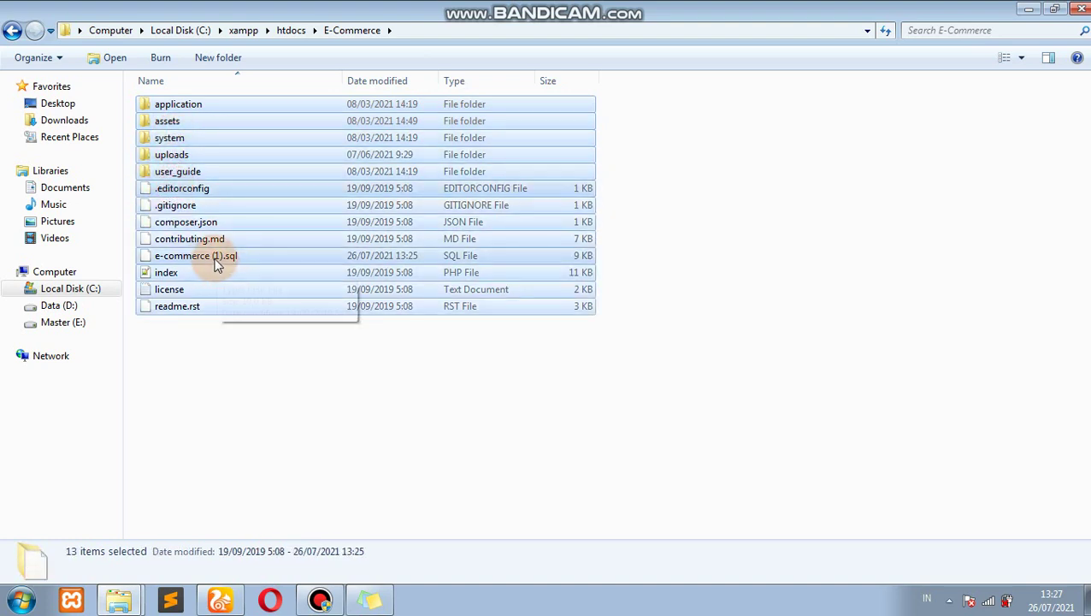
pyautogui.keyDown('ctrl'); pyautogui.click(195, 256); pyautogui.keyUp('ctrl')
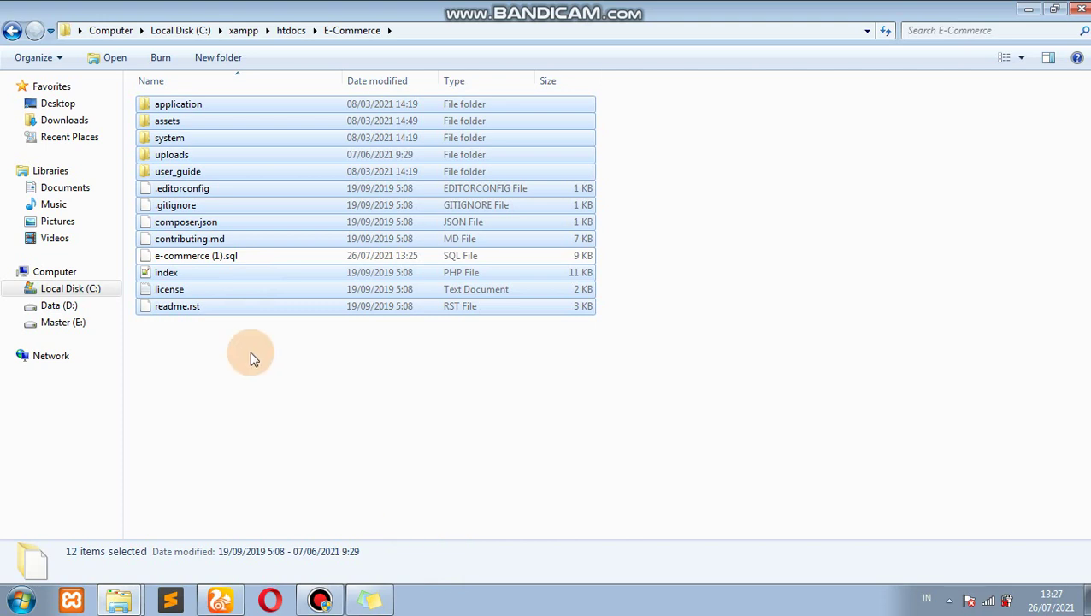
# Choose WinRAR's "Add to archive..." for the selected project files
pyautogui.rightClick(184, 112)
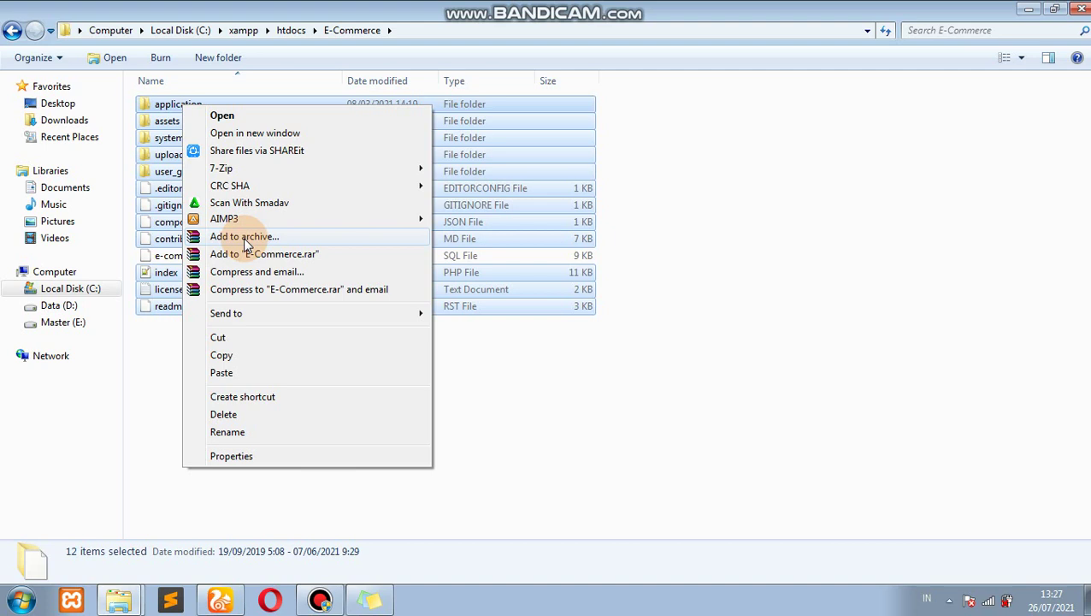
pyautogui.moveTo(308, 170)
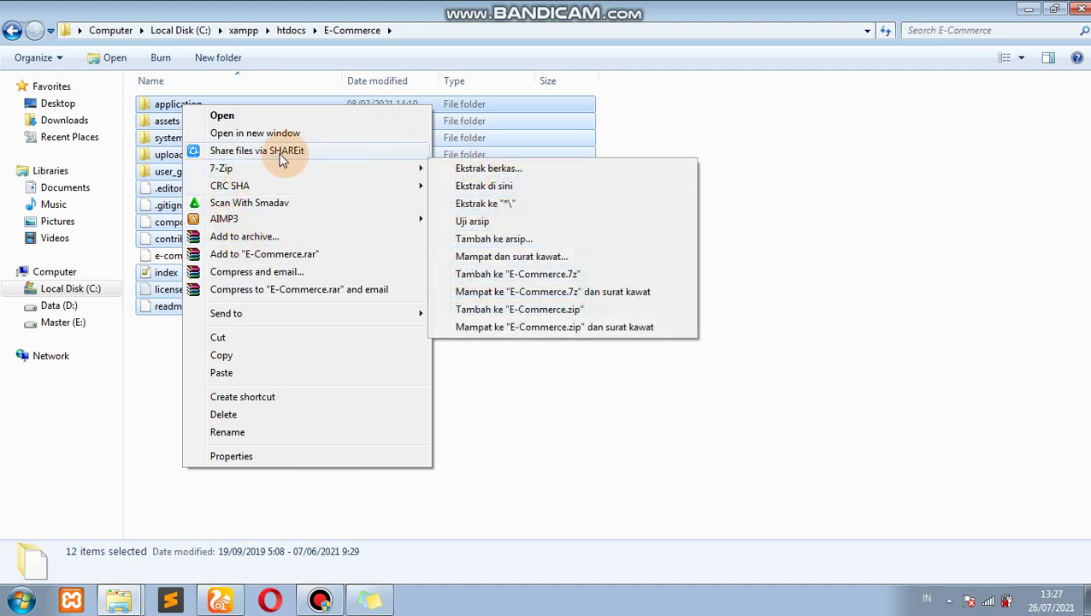
pyautogui.click(266, 239)
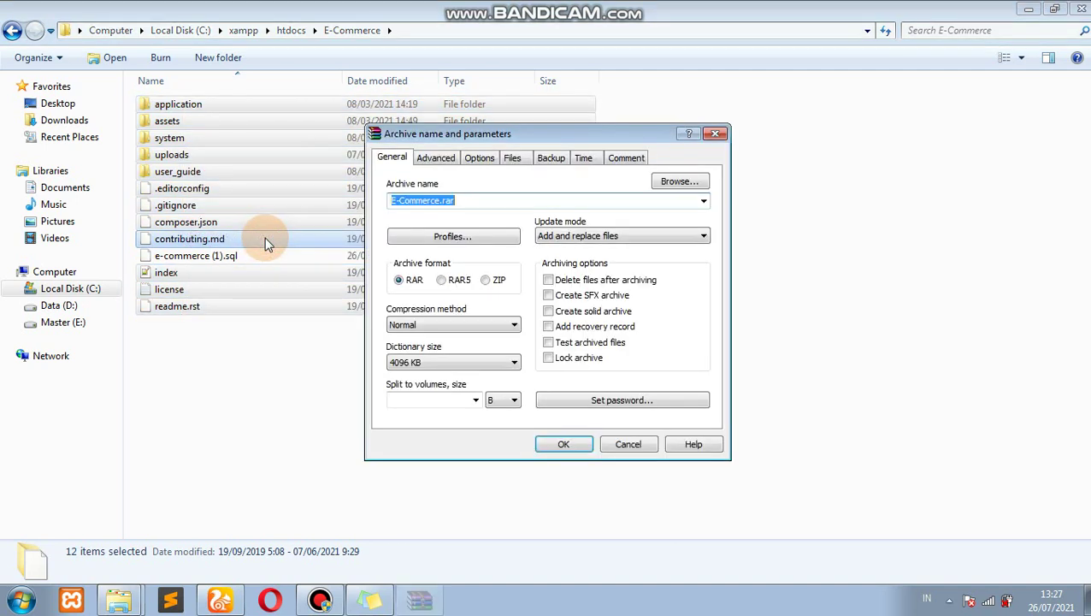
# Create E-Commerce.zip in ZIP format, then clear the file selection
pyautogui.click(486, 281)
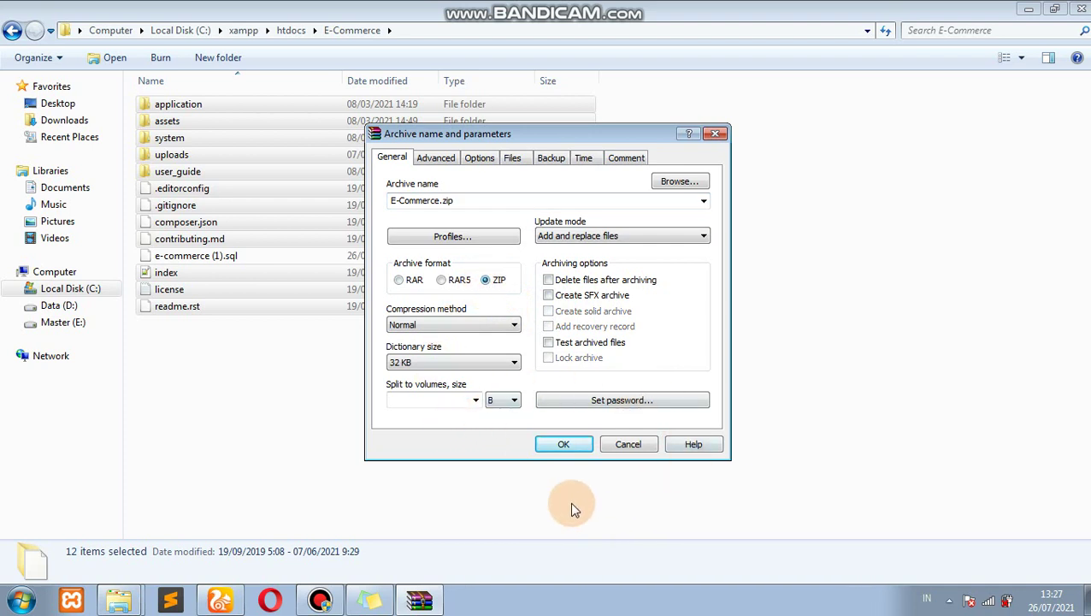
pyautogui.click(568, 445)
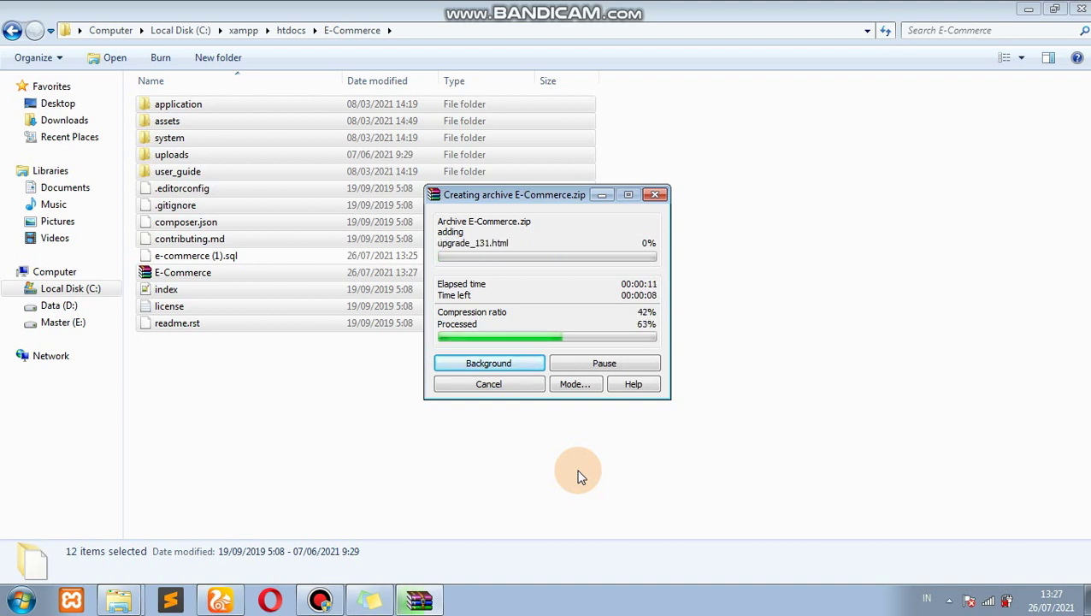
pyautogui.moveTo(485, 6)
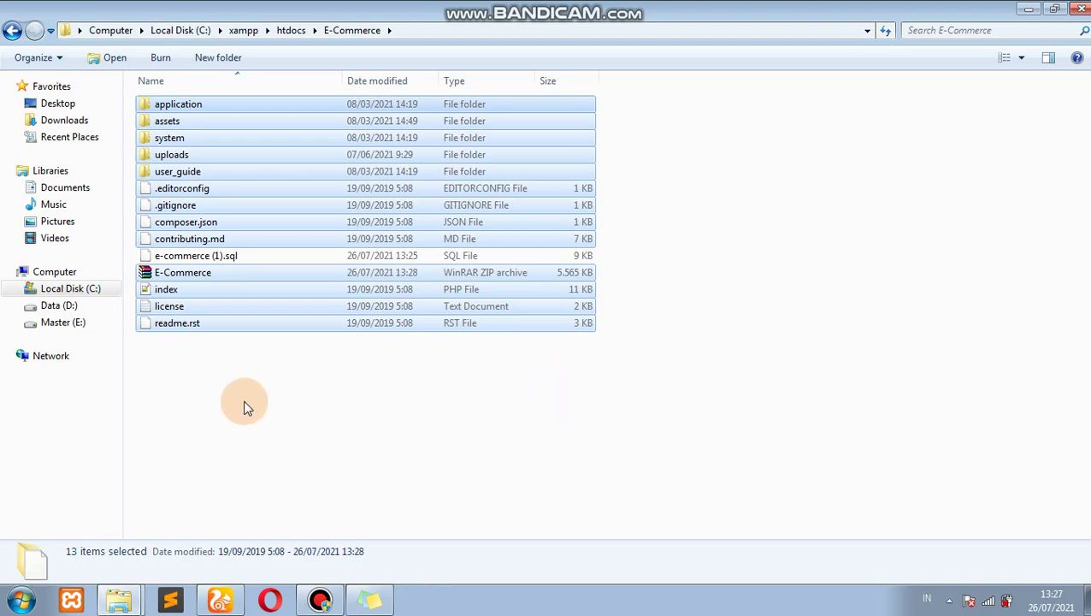
pyautogui.click(245, 402)
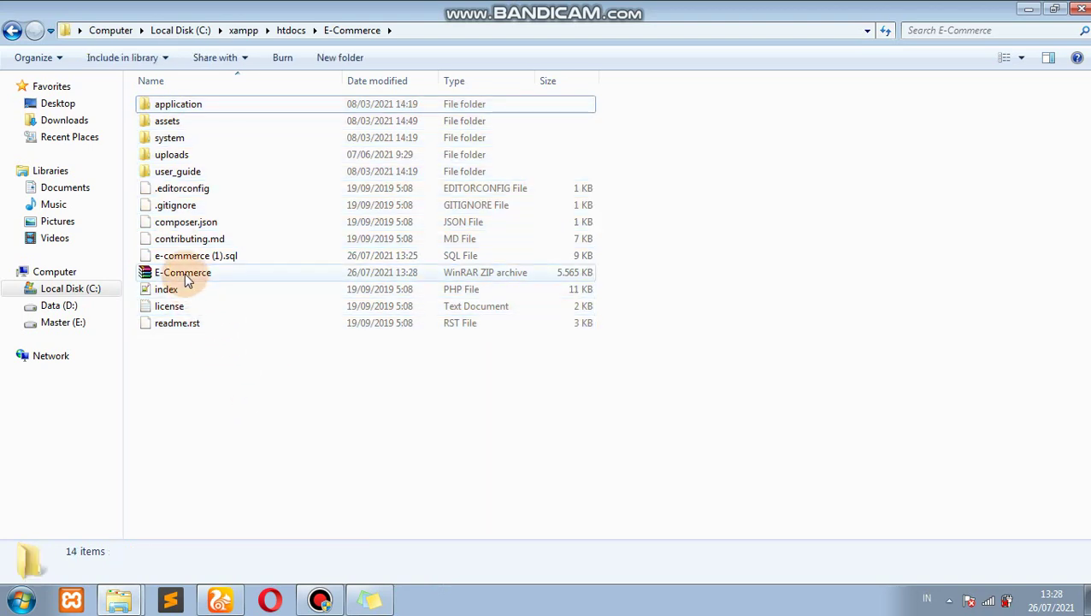
# On the epizy control panel tab, approve the Important Notice about service emails
pyautogui.click(235, 604)
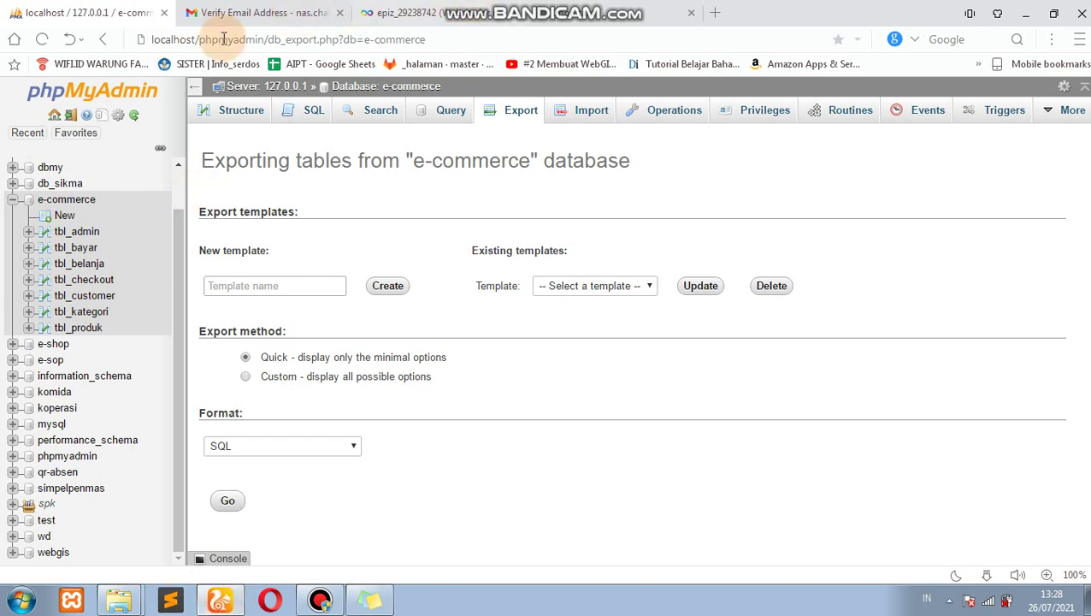
pyautogui.click(556, 7)
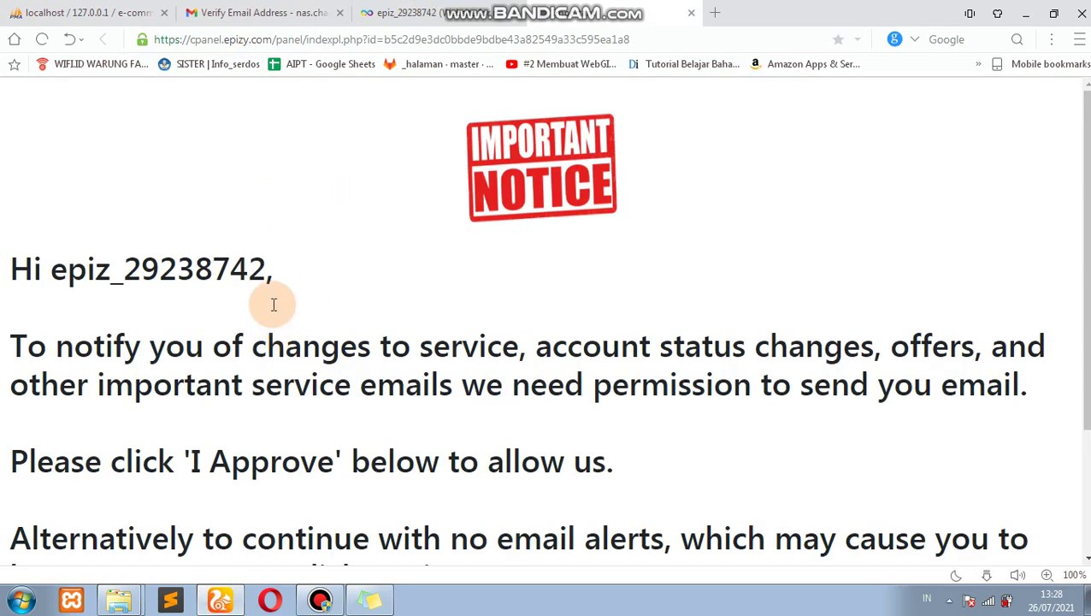
pyautogui.scroll(-3, 547, 363)
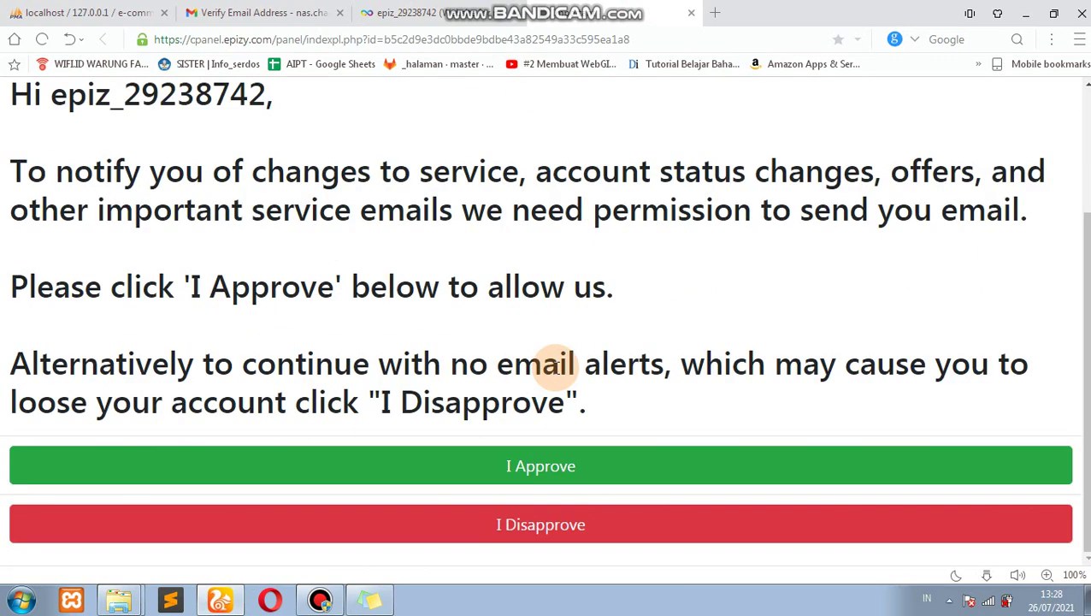
pyautogui.click(579, 467)
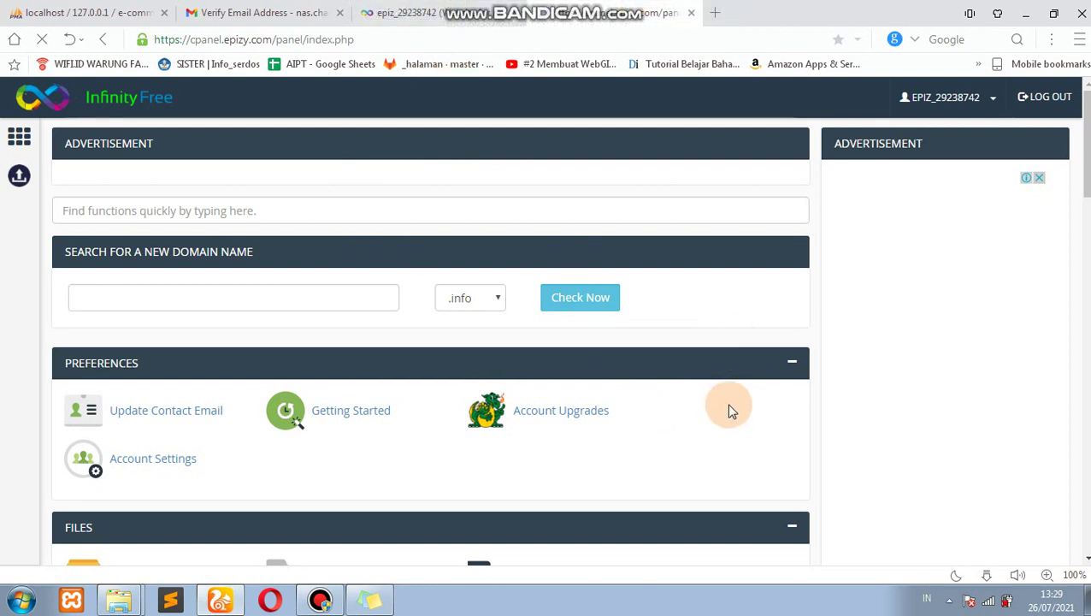
# Scroll the control panel down to Advanced and back up to Databases
pyautogui.scroll(-1, 727, 407)
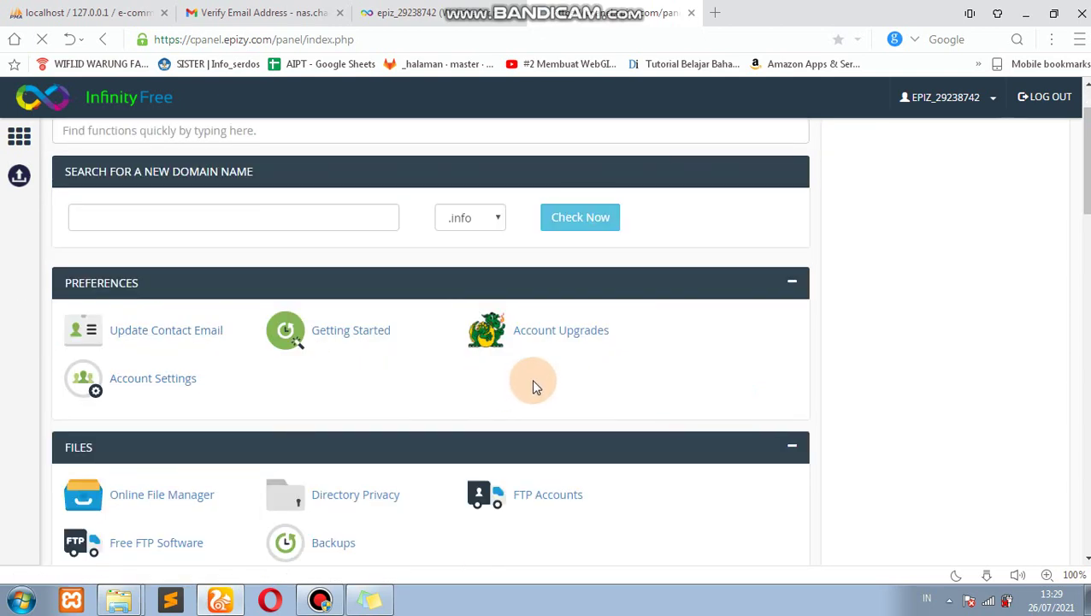
pyautogui.scroll(-1, 229, 392)
pyautogui.scroll(-1, 229, 392)
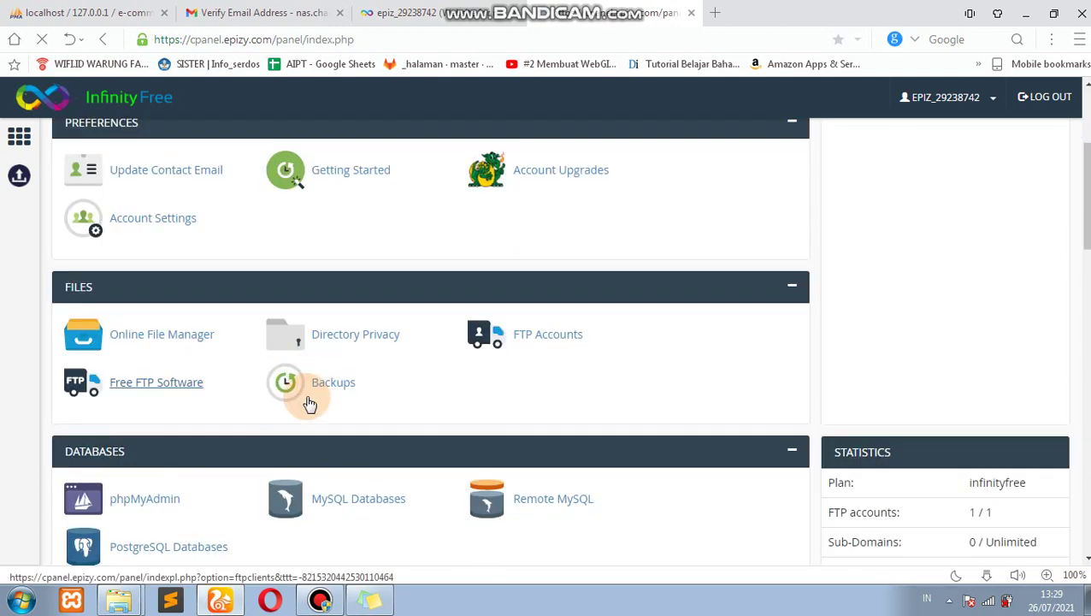
pyautogui.scroll(-2, 701, 470)
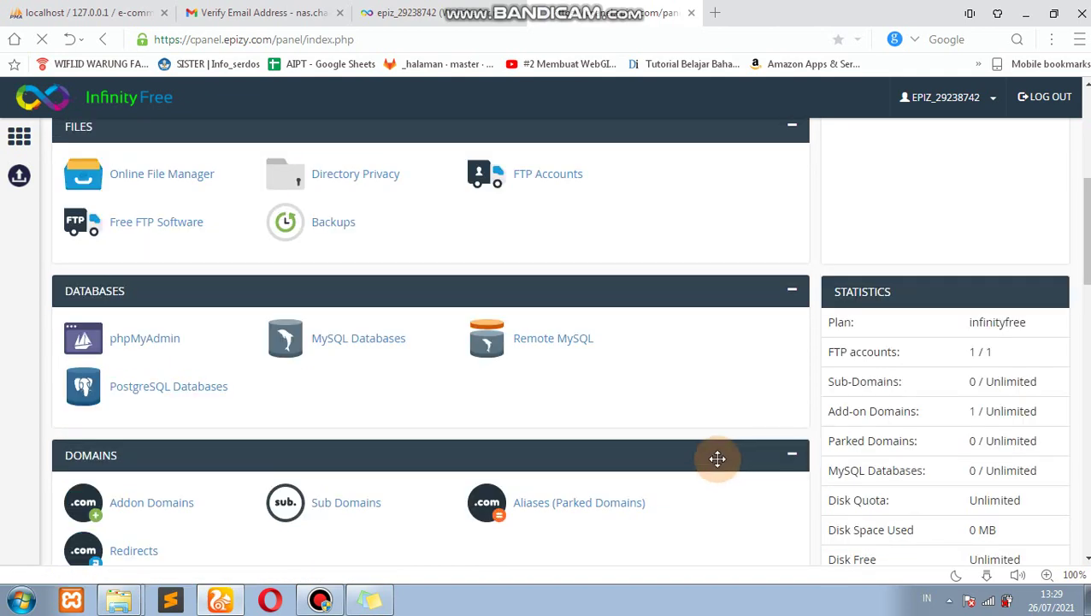
pyautogui.scroll(-2, 592, 521)
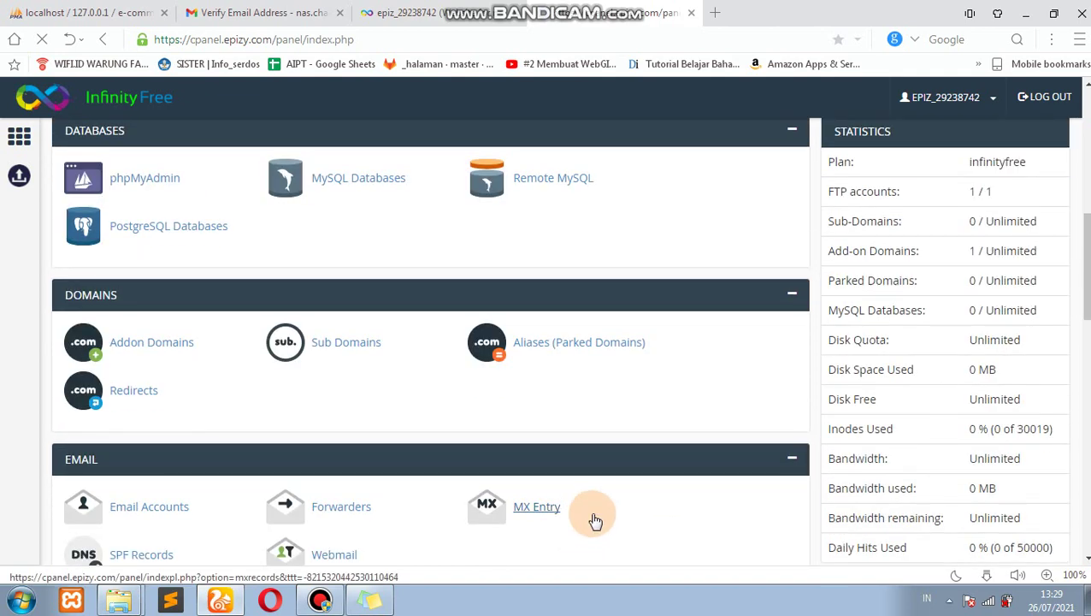
pyautogui.scroll(-2, 592, 519)
pyautogui.scroll(-2, 595, 518)
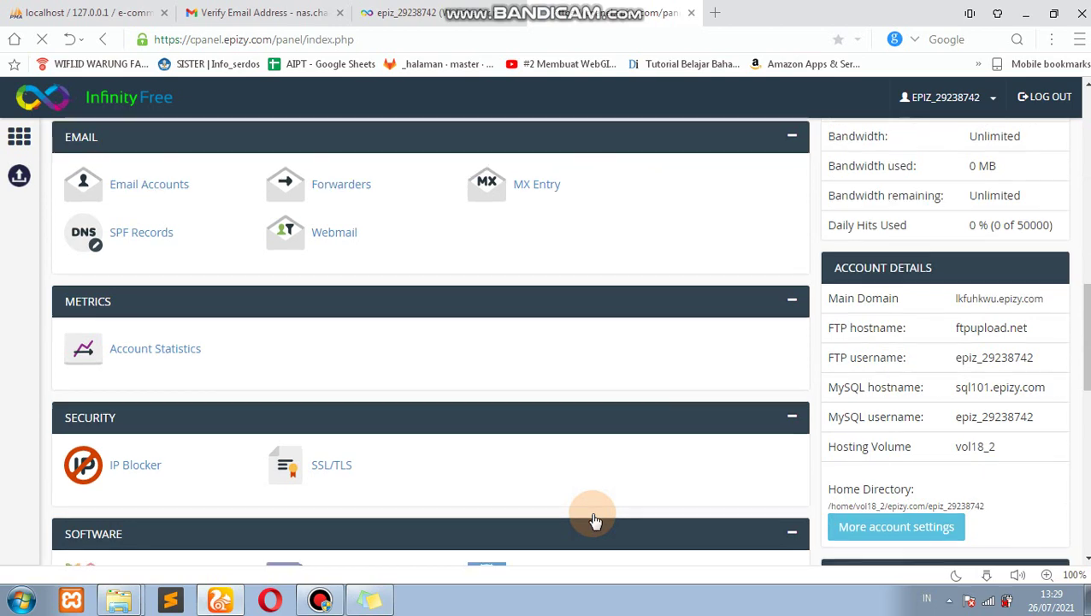
pyautogui.scroll(-1, 593, 513)
pyautogui.scroll(-2, 592, 513)
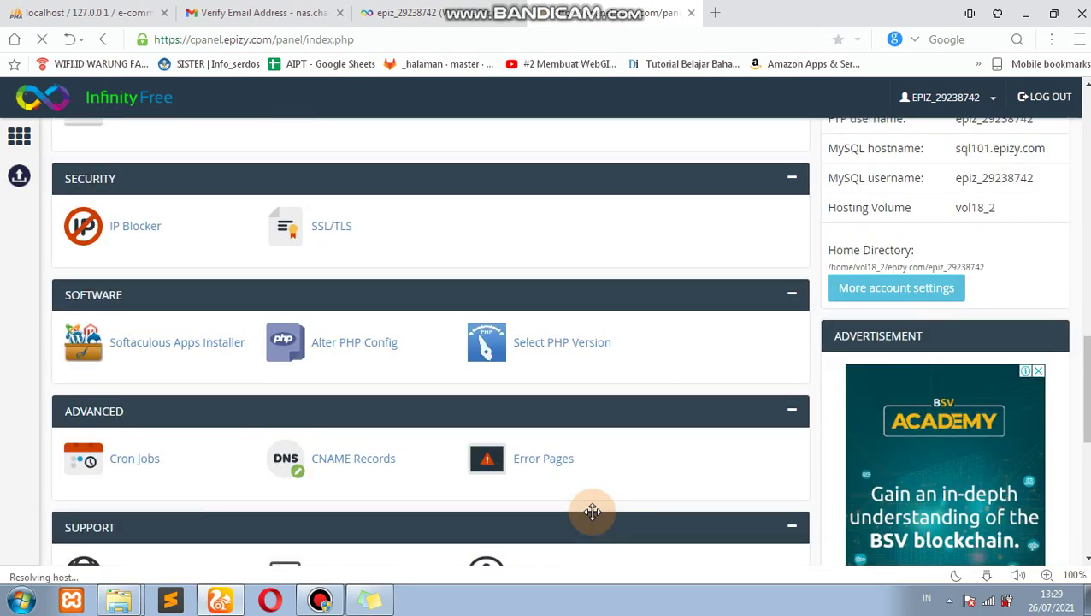
pyautogui.scroll(1, 594, 516)
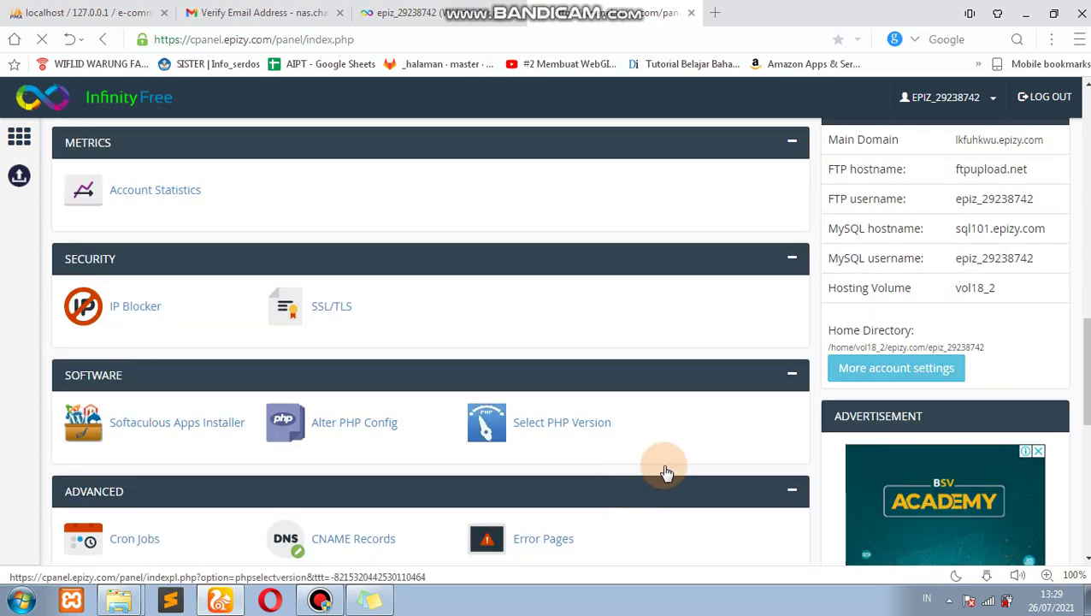
pyautogui.scroll(1, 670, 465)
pyautogui.scroll(3, 670, 466)
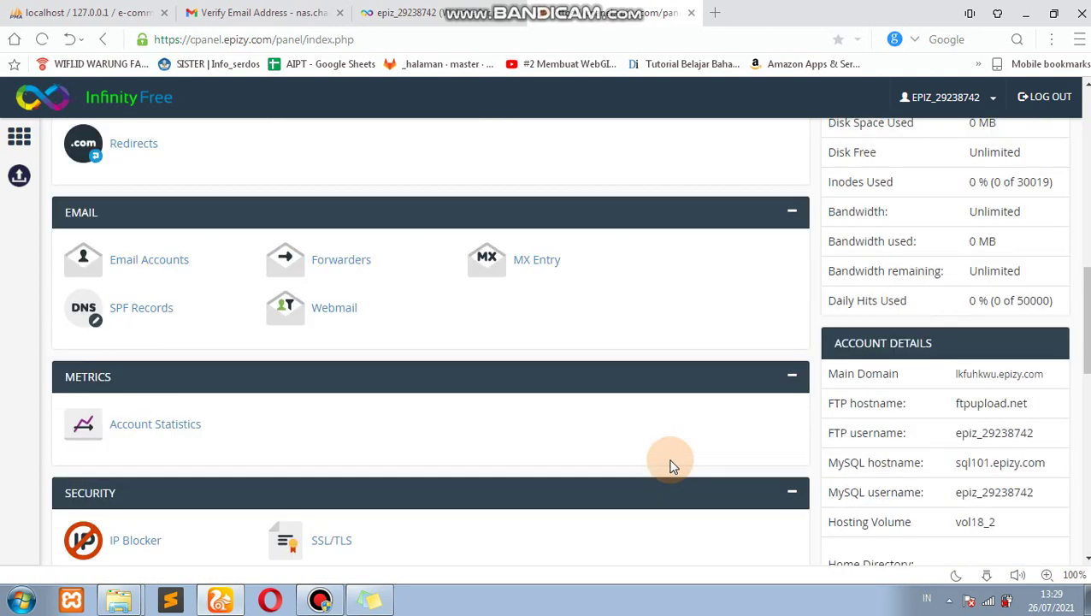
pyautogui.scroll(2, 669, 459)
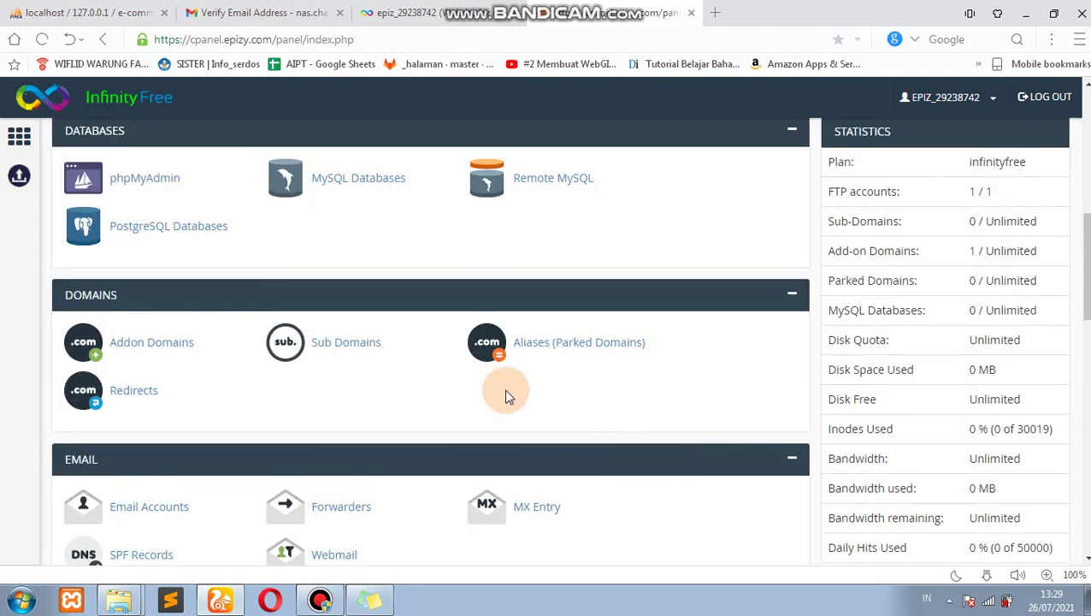
pyautogui.scroll(1, 193, 247)
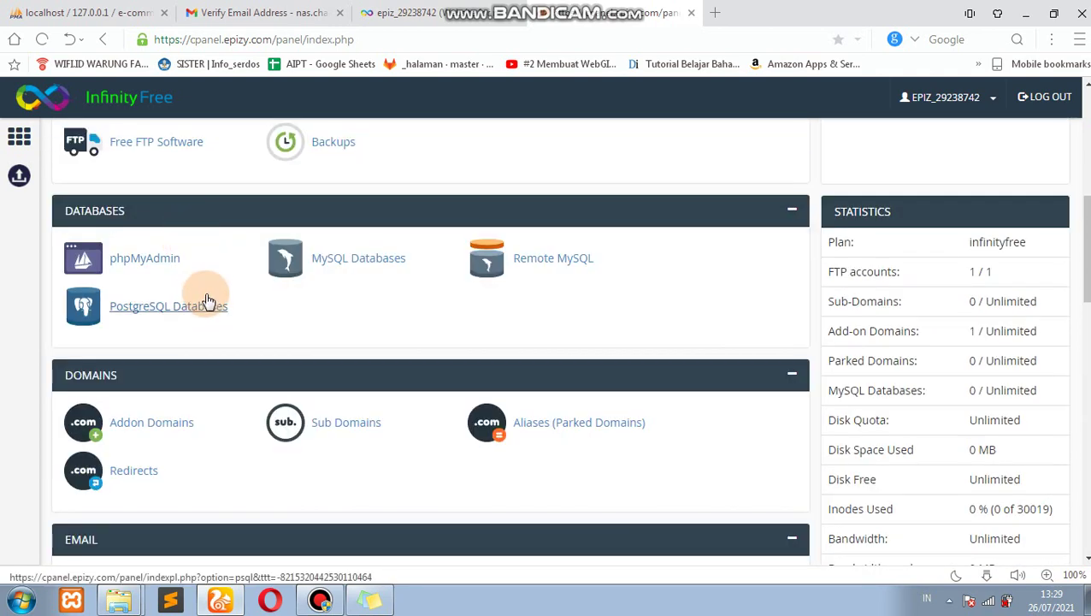
pyautogui.scroll(1, 207, 294)
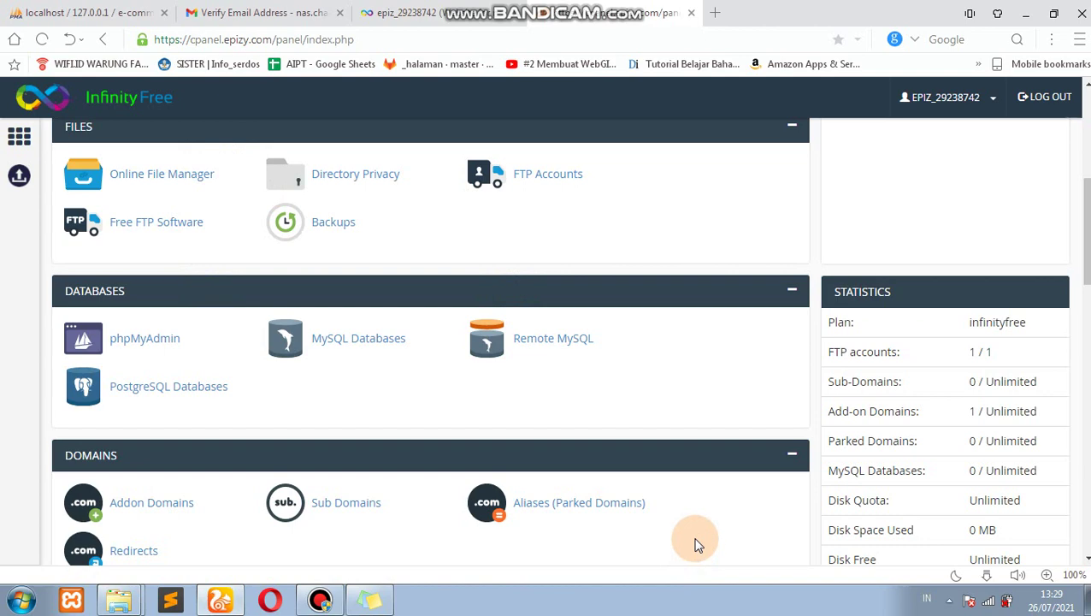
pyautogui.scroll(-3, 695, 527)
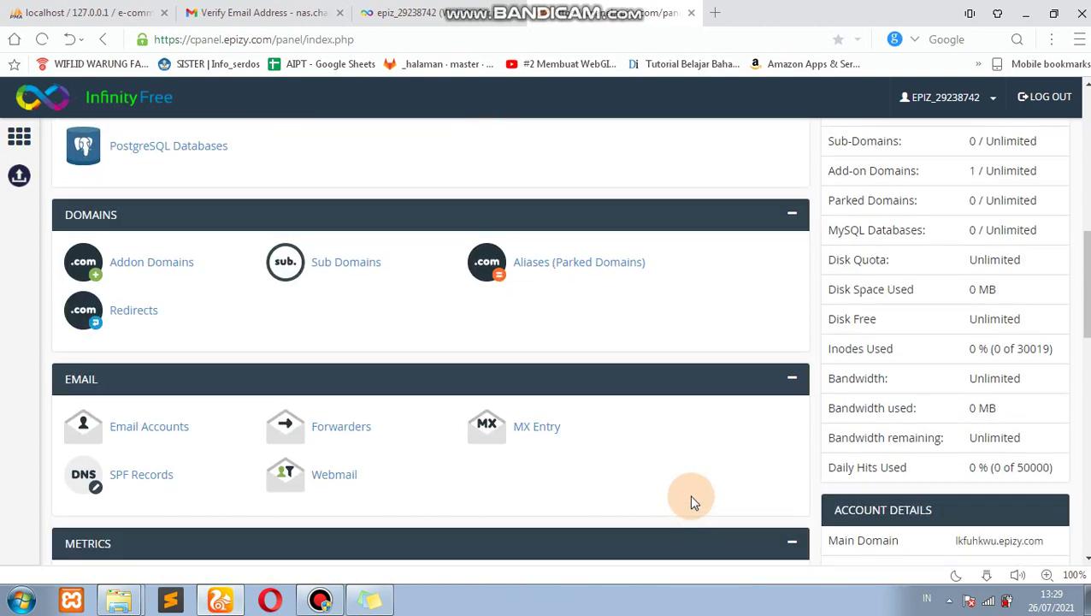
pyautogui.scroll(-3, 693, 502)
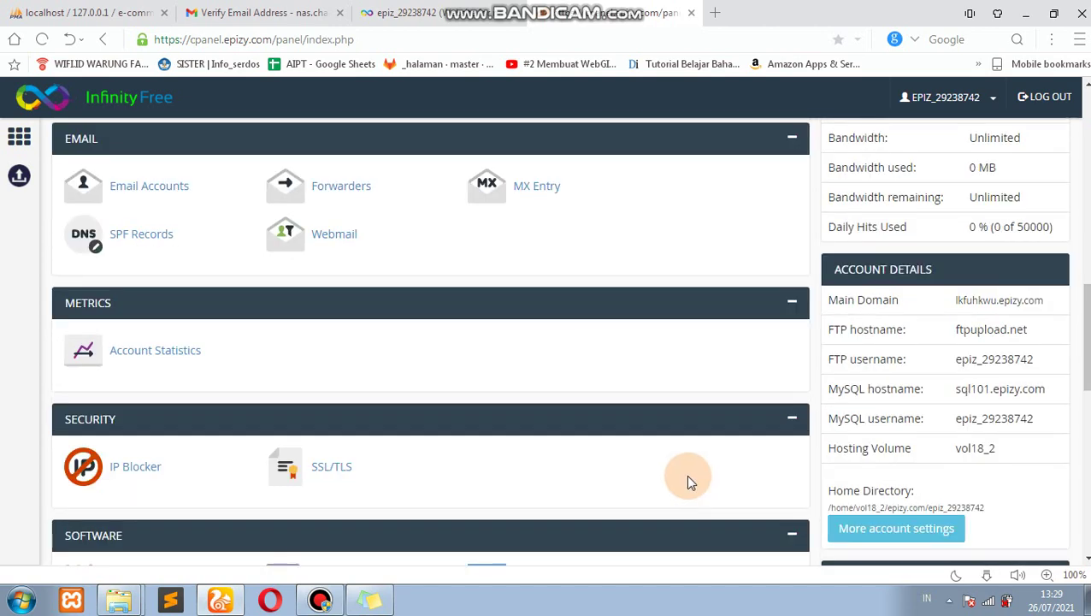
pyautogui.scroll(-2, 689, 482)
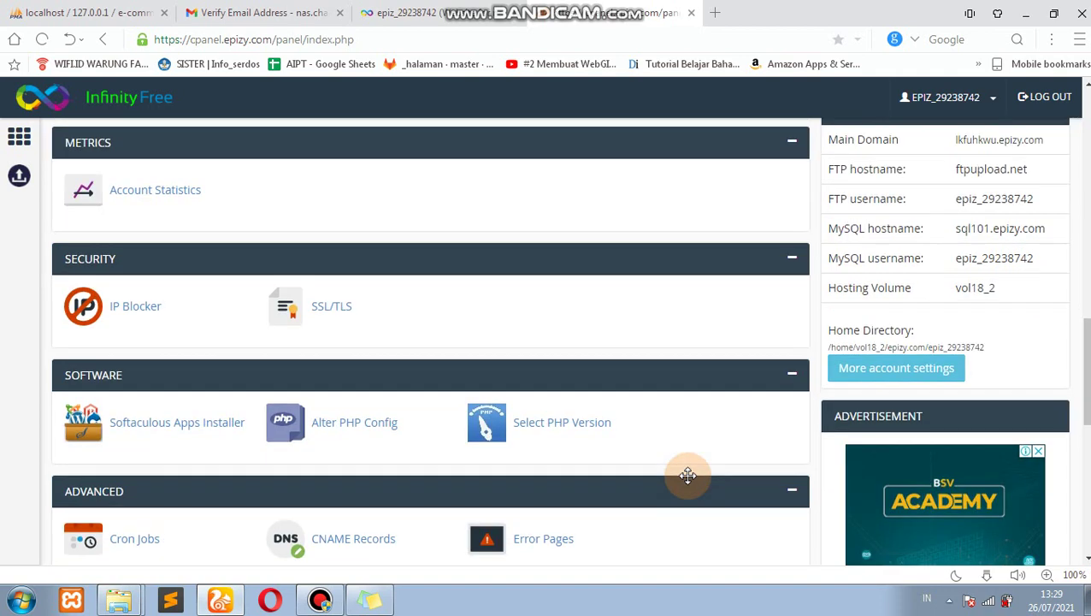
pyautogui.scroll(6, 688, 476)
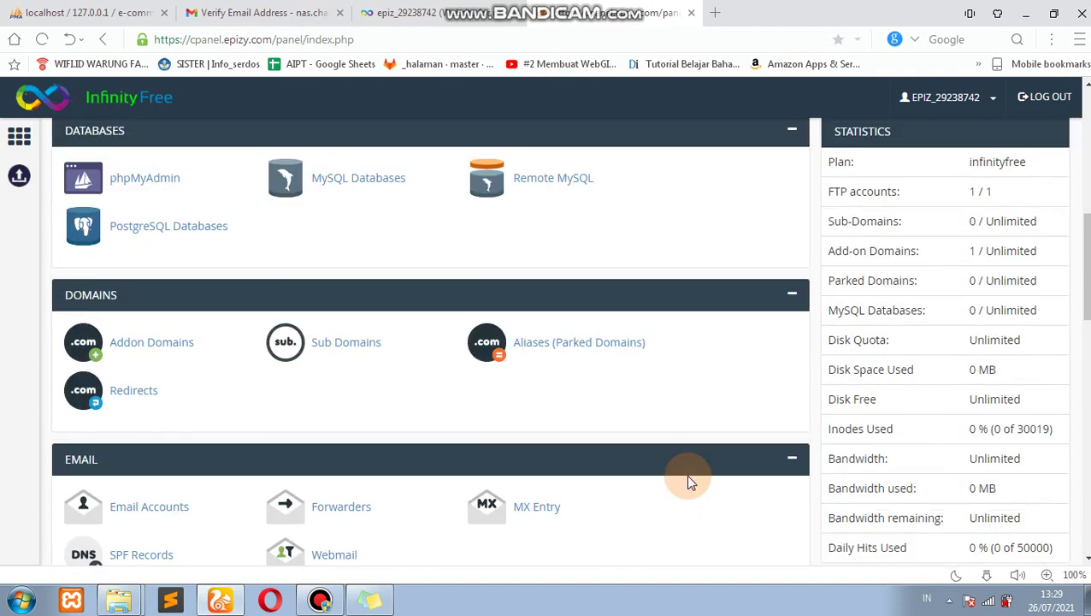
pyautogui.scroll(2, 689, 481)
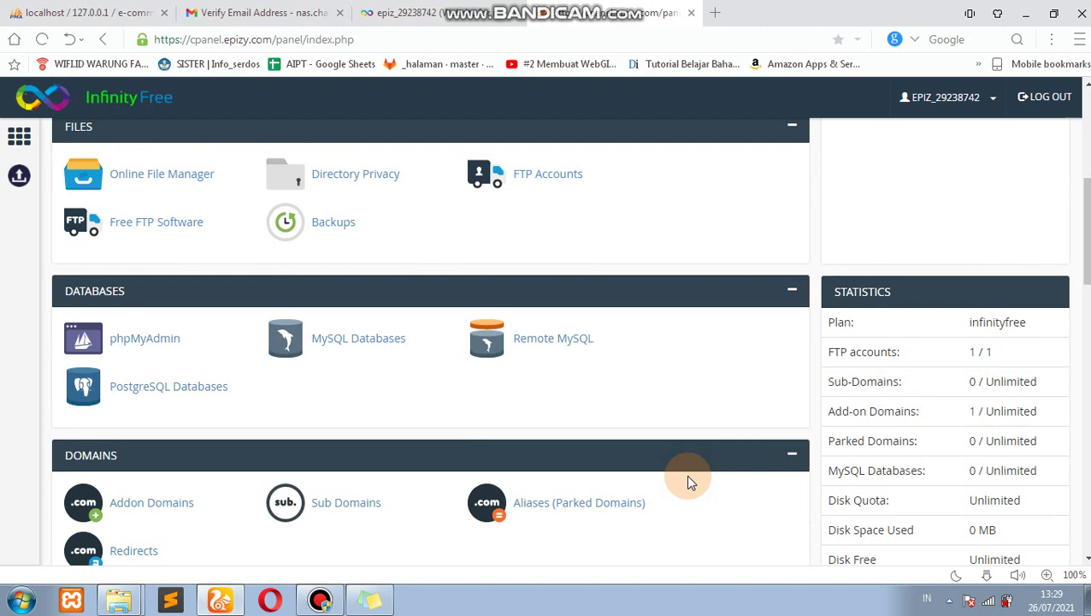
pyautogui.scroll(1, 664, 442)
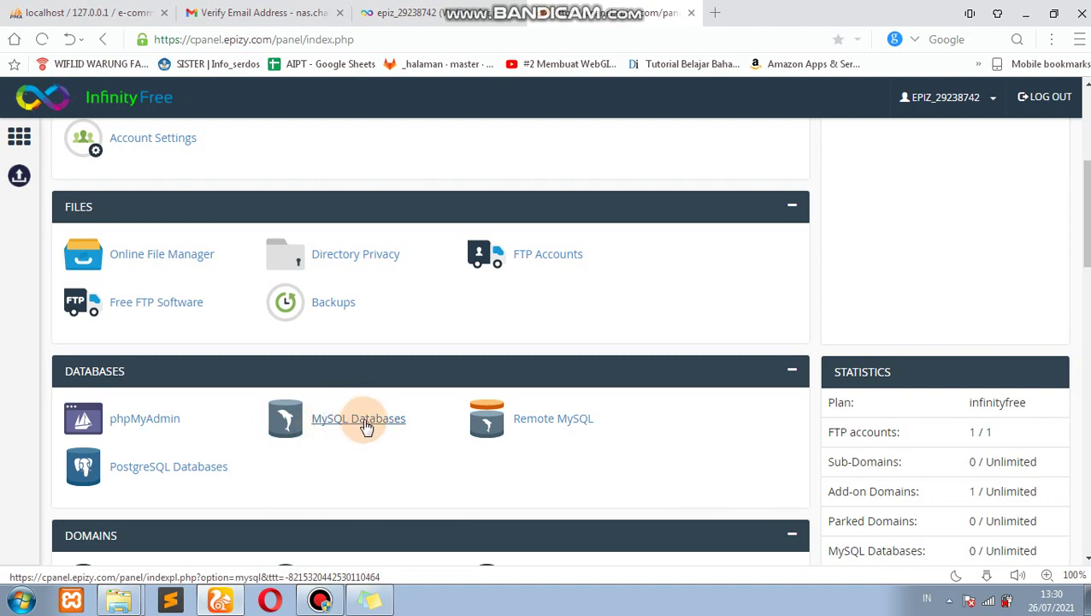
# Create a MySQL database named ecommerce and check it under Current Databases
pyautogui.click(366, 425)
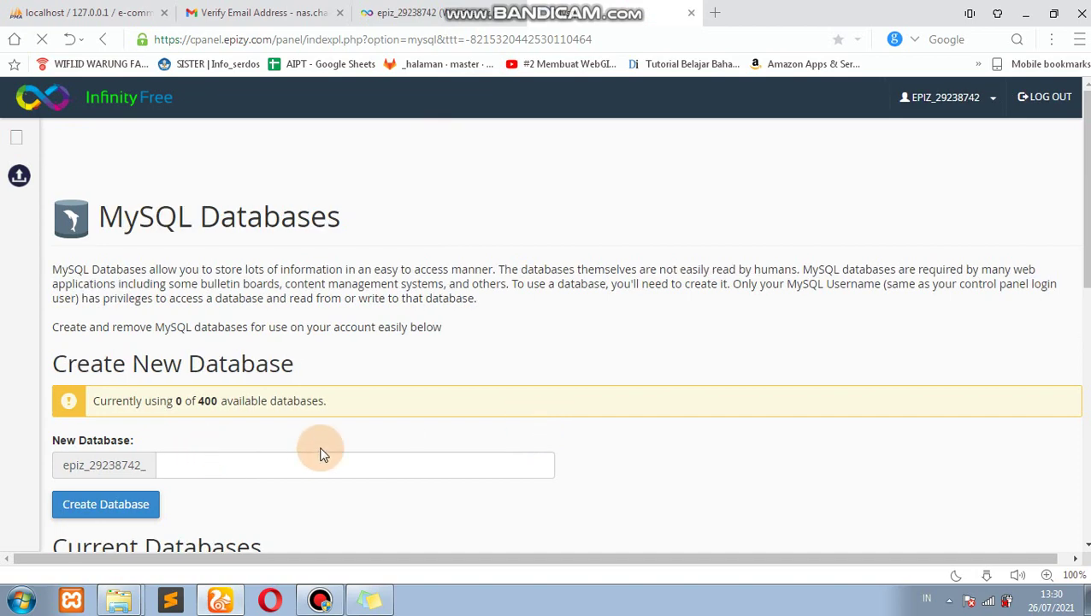
pyautogui.scroll(-3, 317, 445)
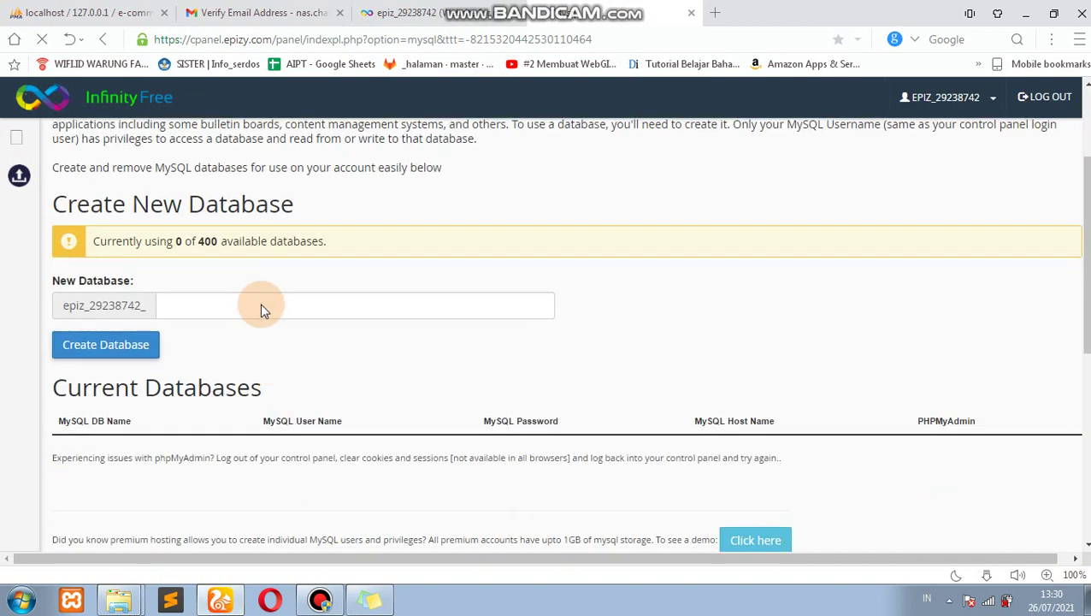
pyautogui.click(268, 306)
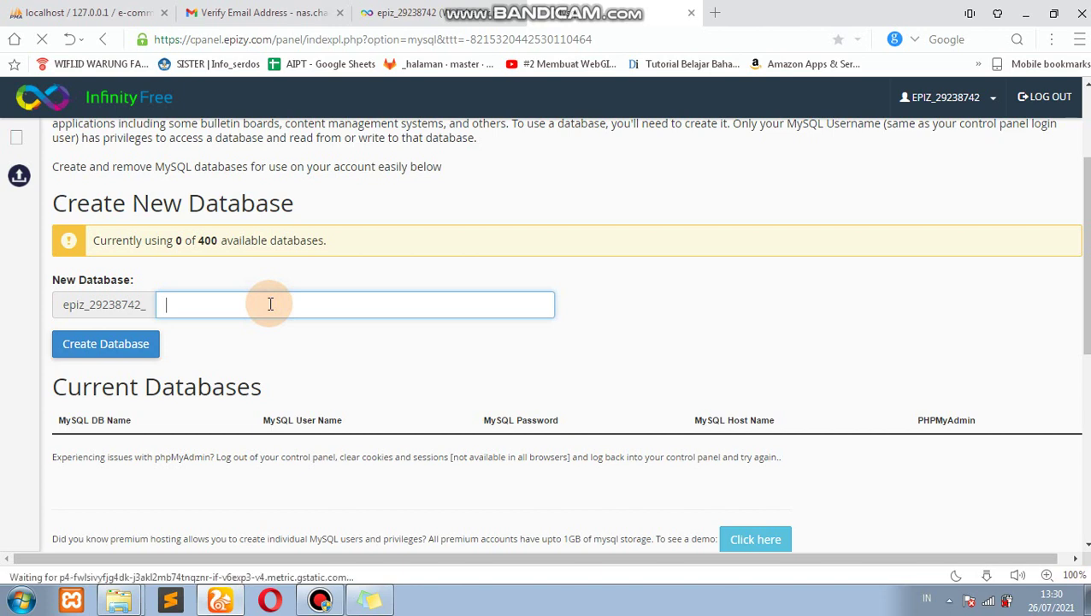
pyautogui.write('ecomm')
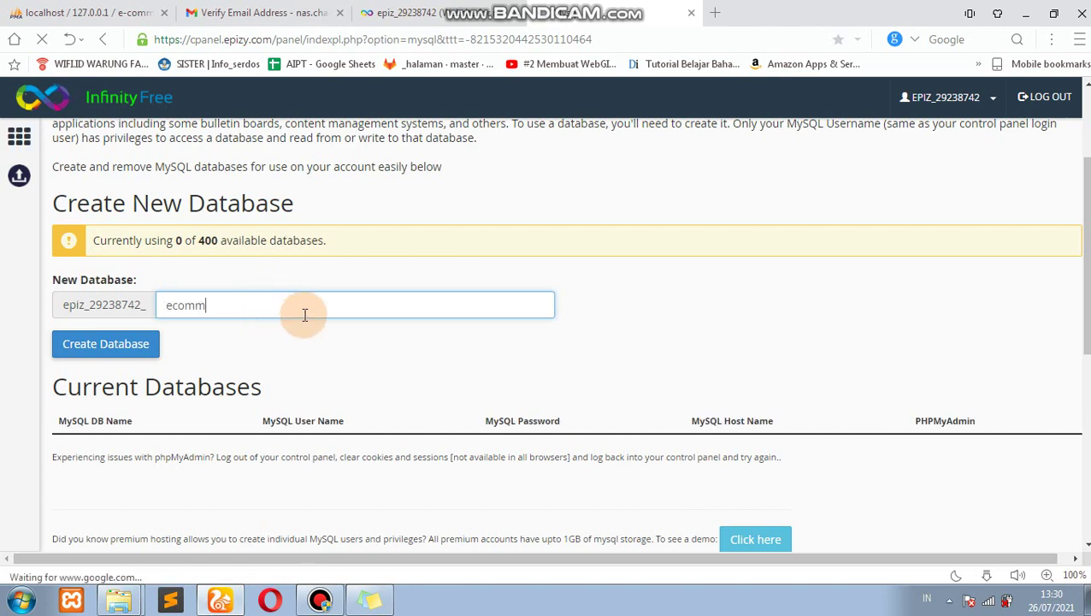
pyautogui.write('erce')
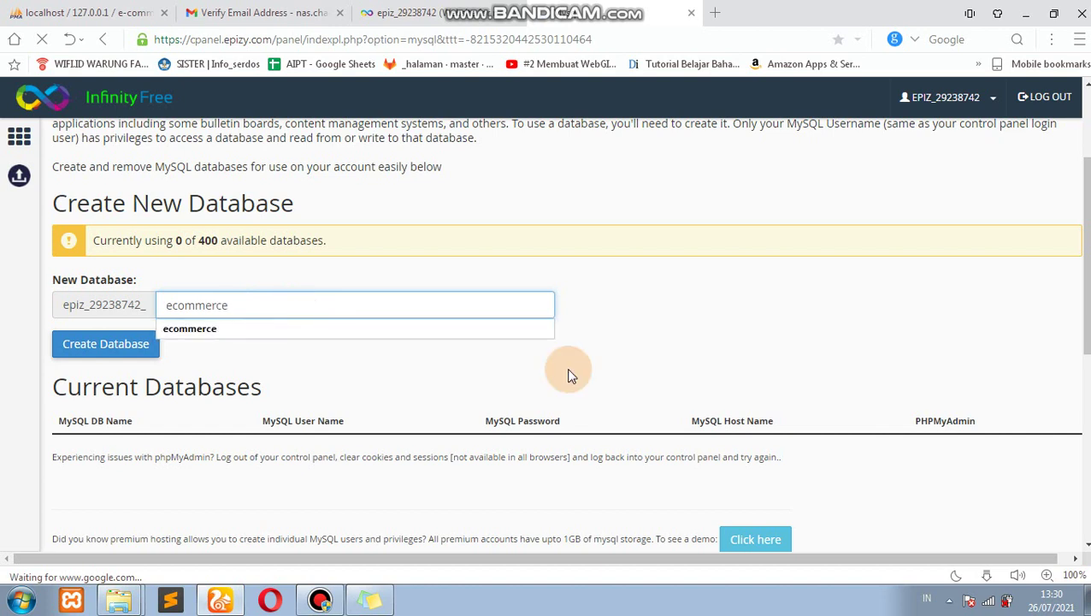
pyautogui.press('Escape')
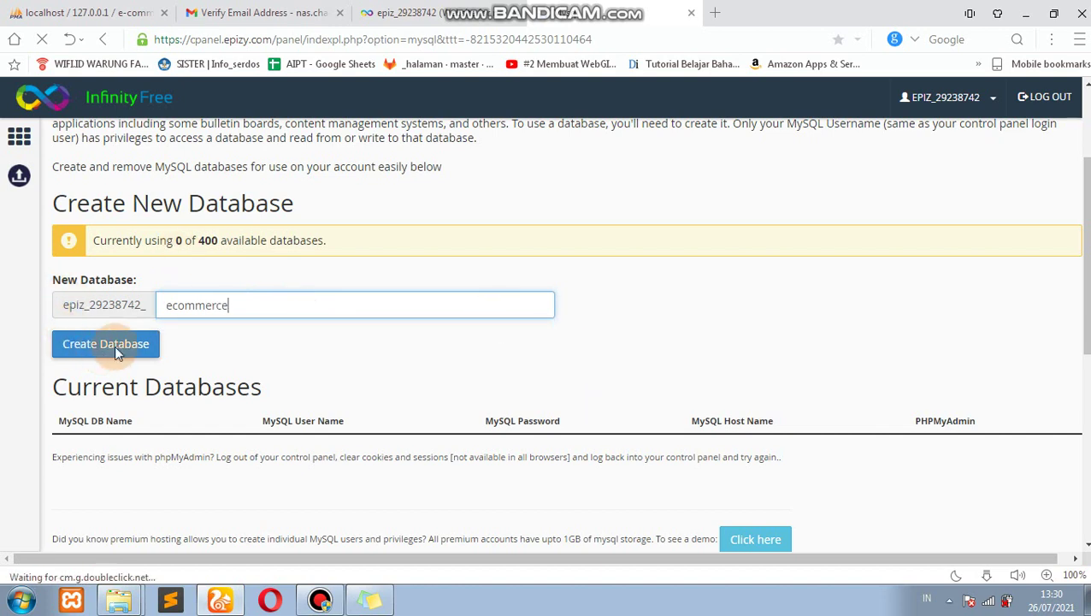
pyautogui.click(120, 351)
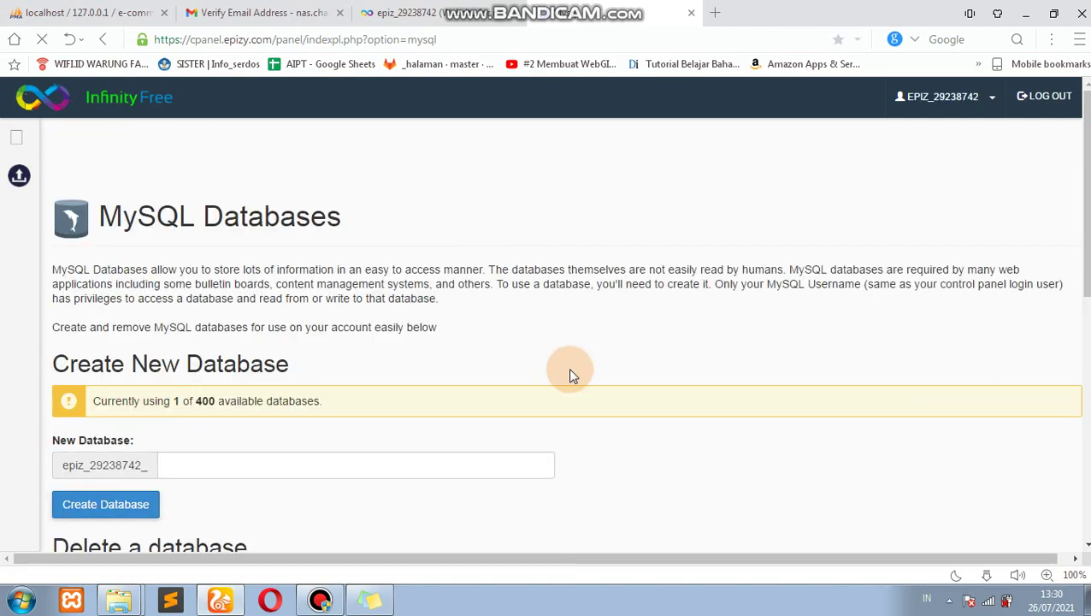
pyautogui.scroll(-5, 573, 371)
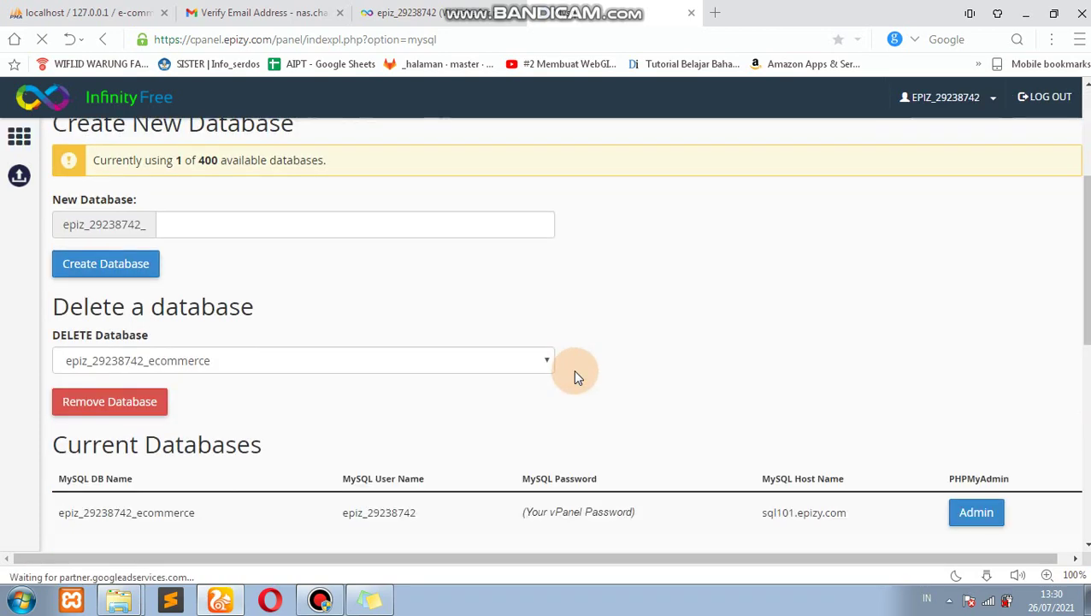
pyautogui.scroll(-1, 573, 369)
pyautogui.scroll(1, 330, 280)
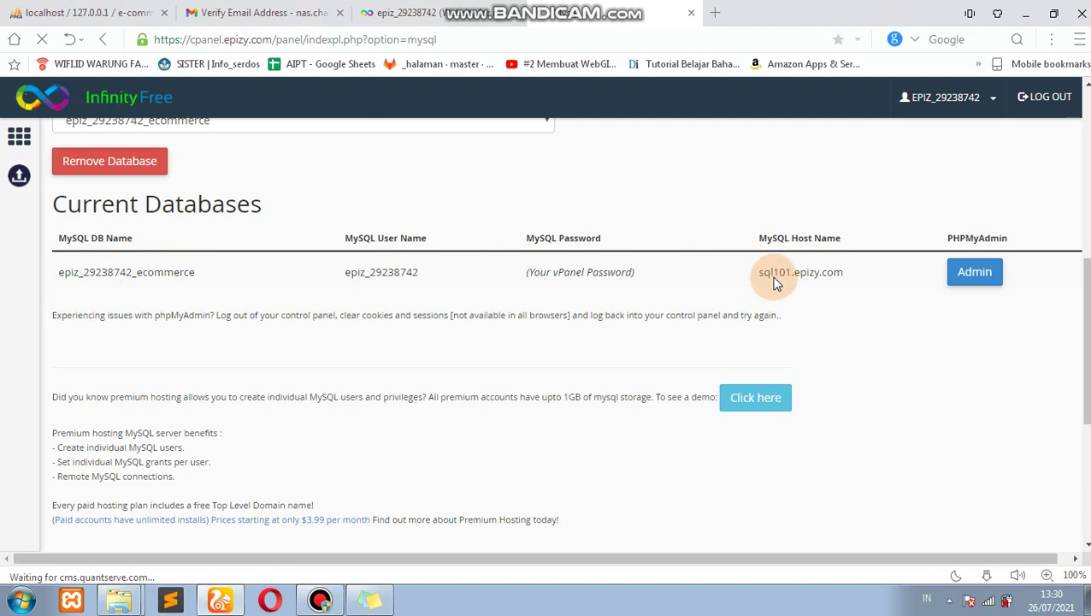
# Open phpMyAdmin for the _ecommerce database and bring up its Import page
pyautogui.click(976, 274)
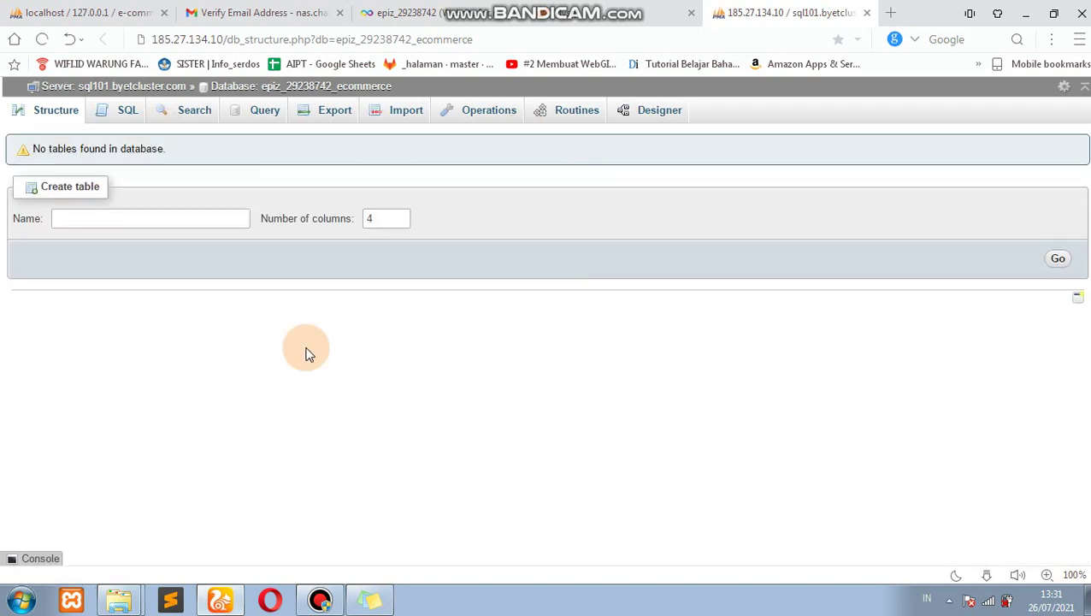
pyautogui.click(406, 114)
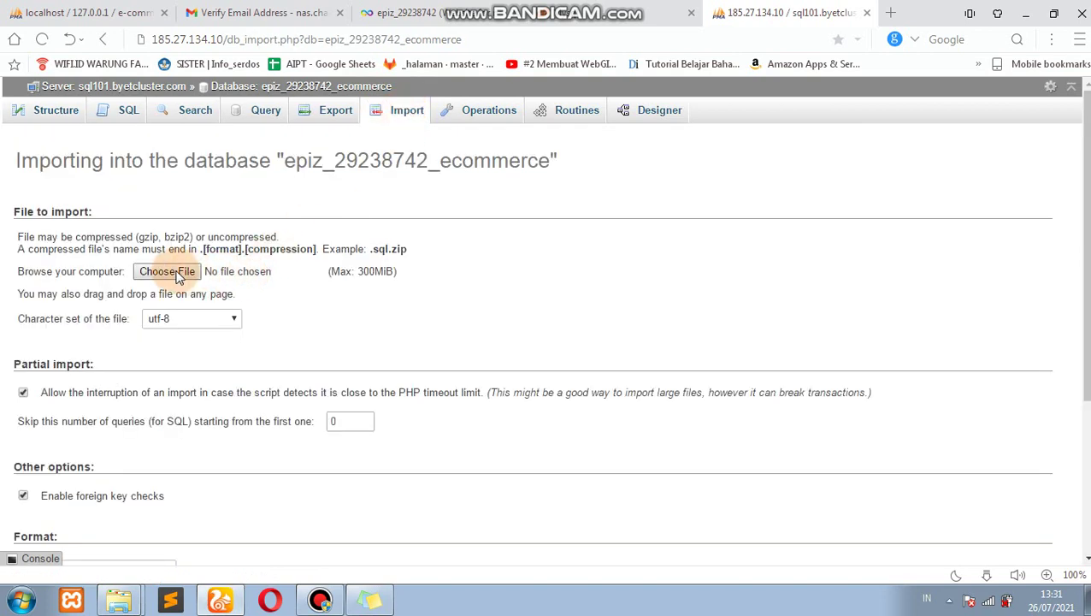
# Browse the import file picker to C:\xampp\htdocs\E-Commerce
pyautogui.click(168, 271)
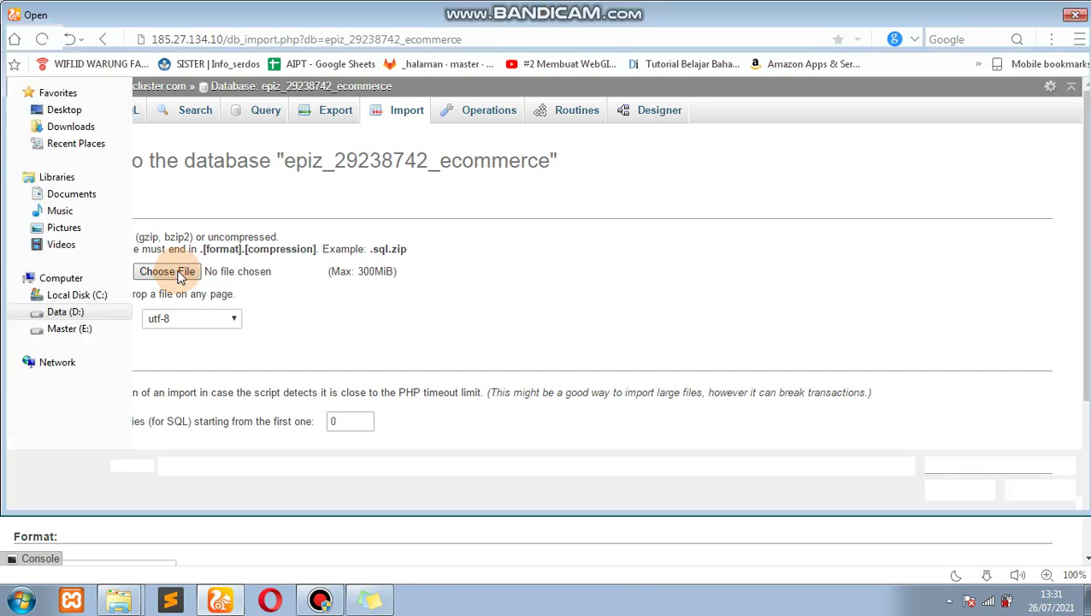
pyautogui.click(298, 301)
pyautogui.click(83, 298)
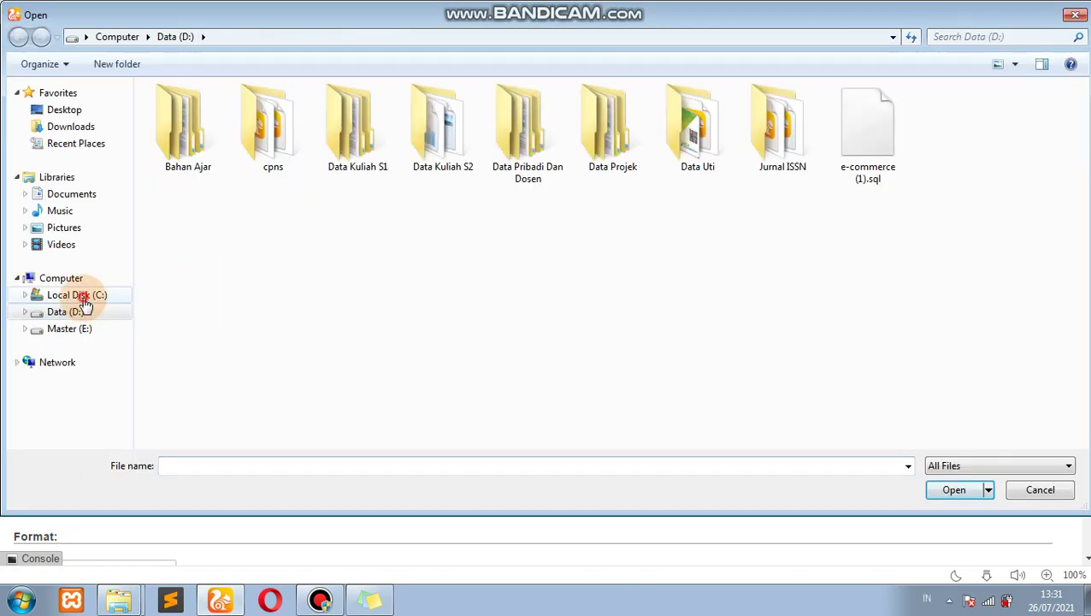
pyautogui.click(184, 196)
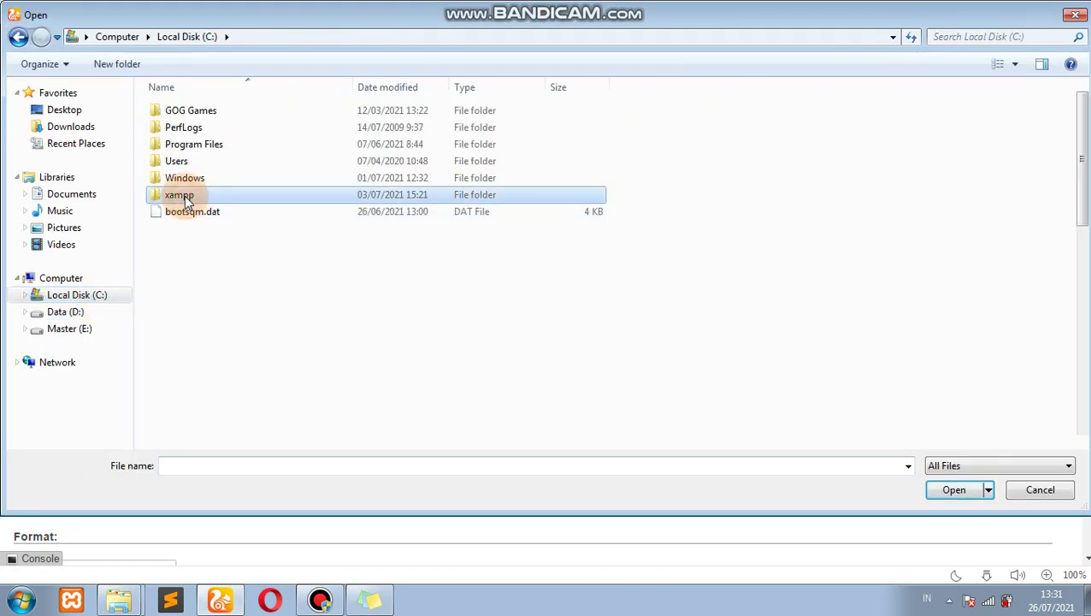
pyautogui.doubleClick(184, 196)
pyautogui.click(190, 196)
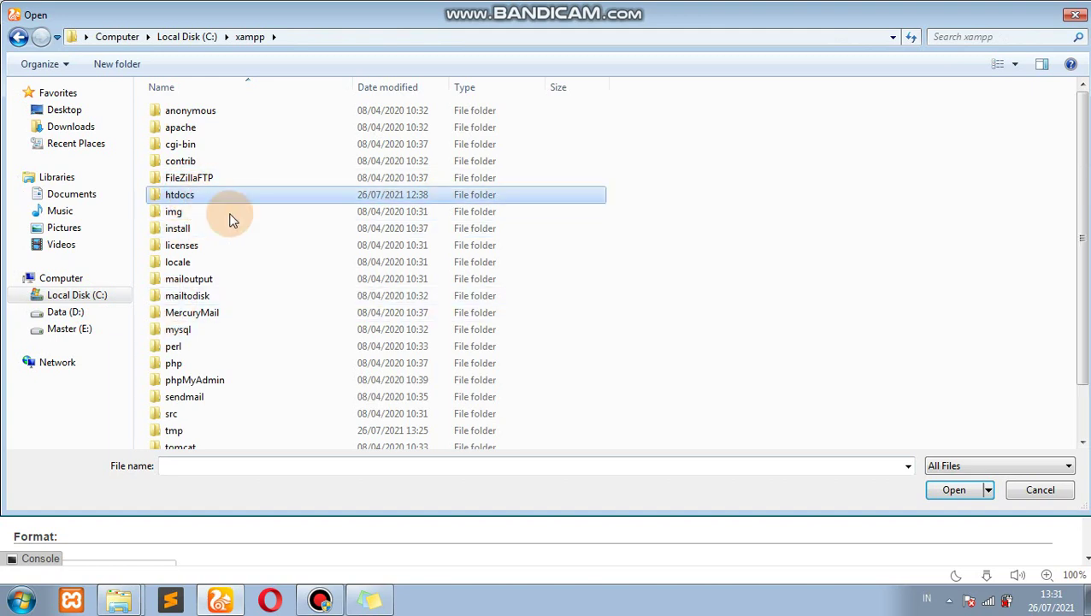
pyautogui.doubleClick(206, 199)
pyautogui.click(197, 192)
pyautogui.doubleClick(197, 192)
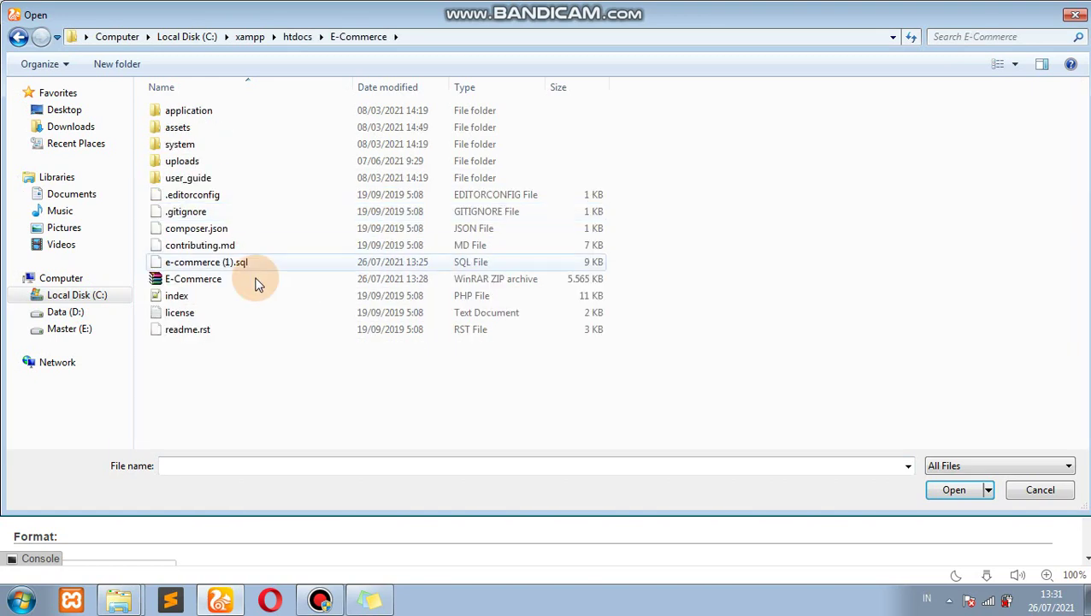
# Import e-commerce (1).sql into the _ecommerce database, running all 40 queries
pyautogui.click(218, 263)
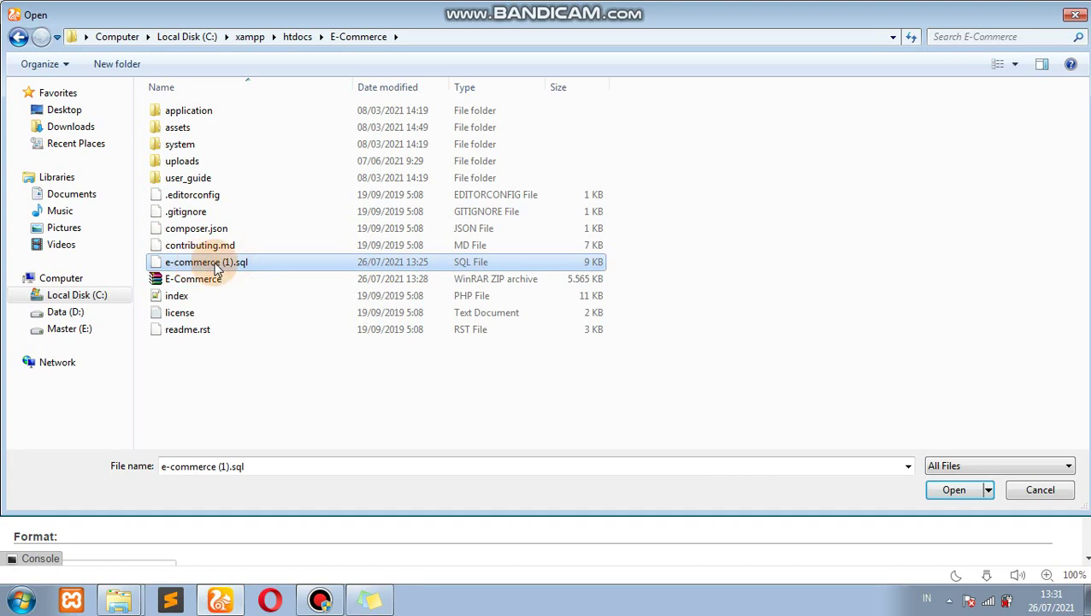
pyautogui.doubleClick(217, 263)
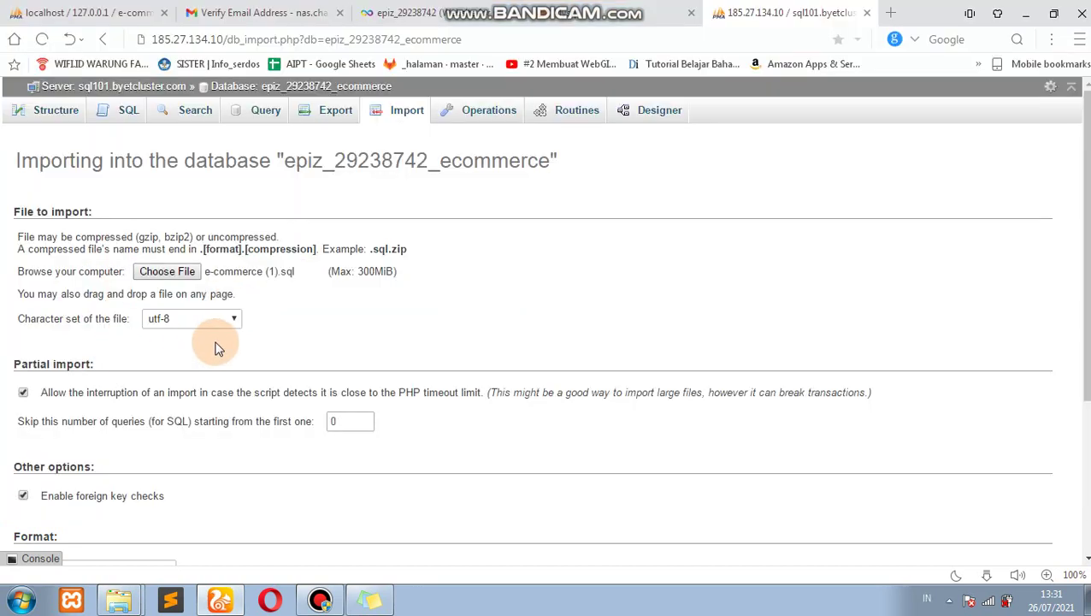
pyautogui.scroll(-3, 215, 342)
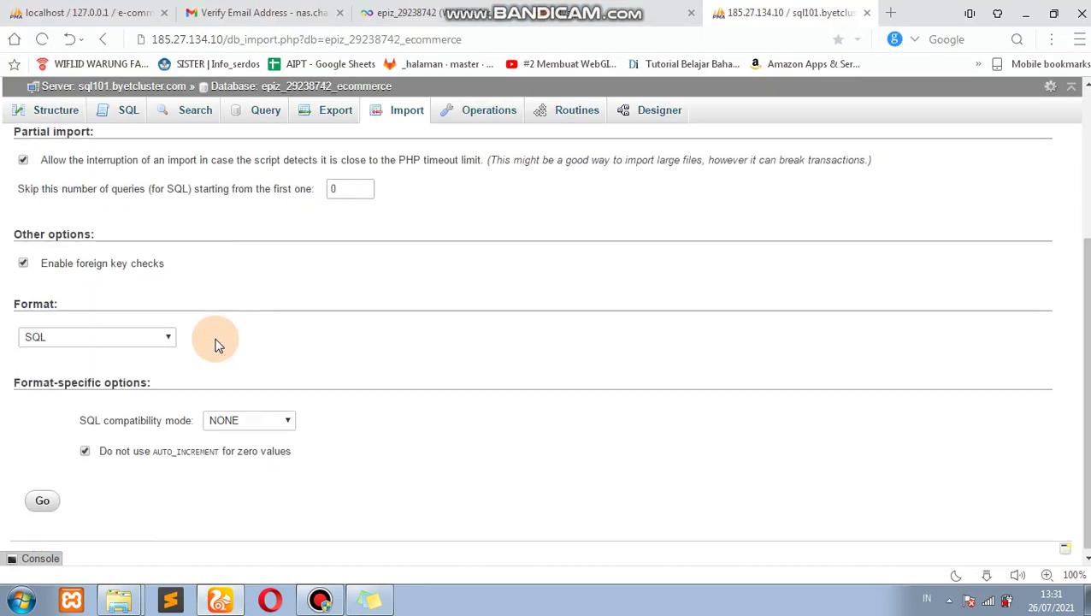
pyautogui.click(43, 499)
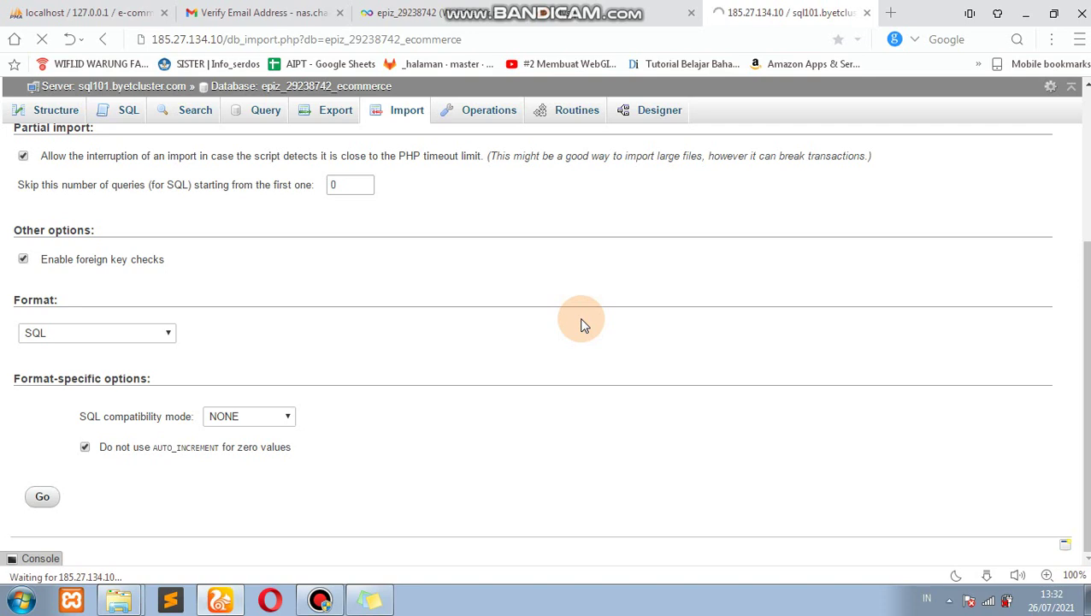
pyautogui.moveTo(517, 5)
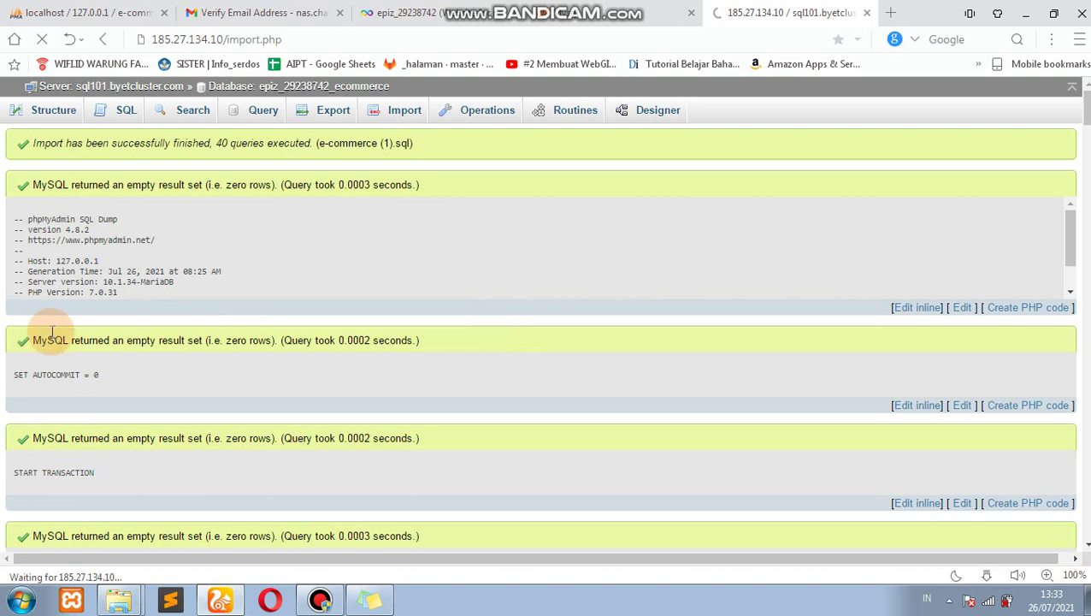
# Check the seven imported tables, such as tbl_admin and tbl_produk, then close the phpMyAdmin tab
pyautogui.scroll(-4, 4, 374)
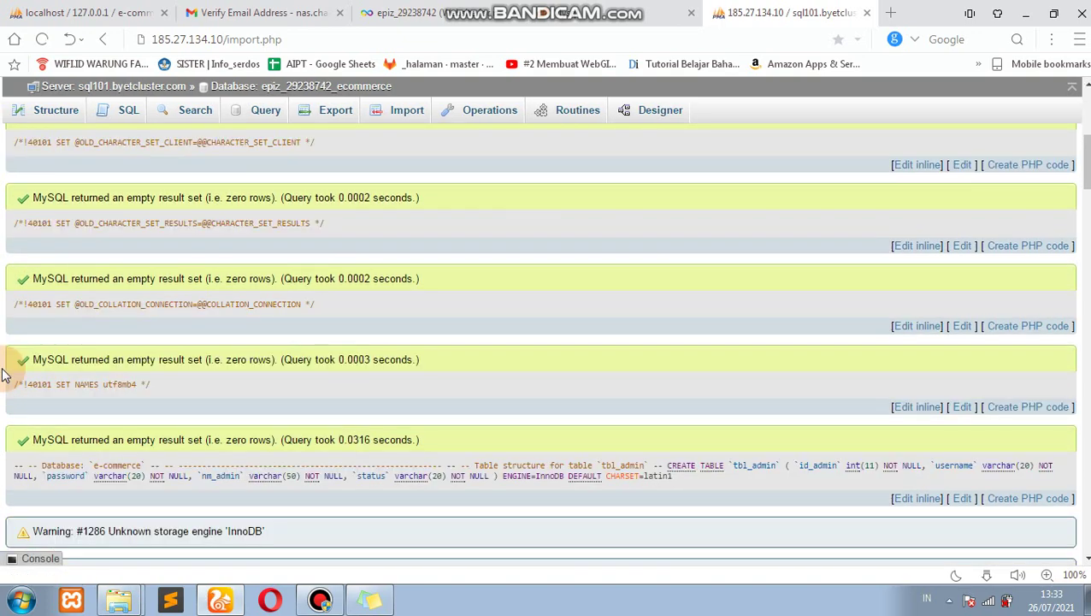
pyautogui.scroll(5, 4, 375)
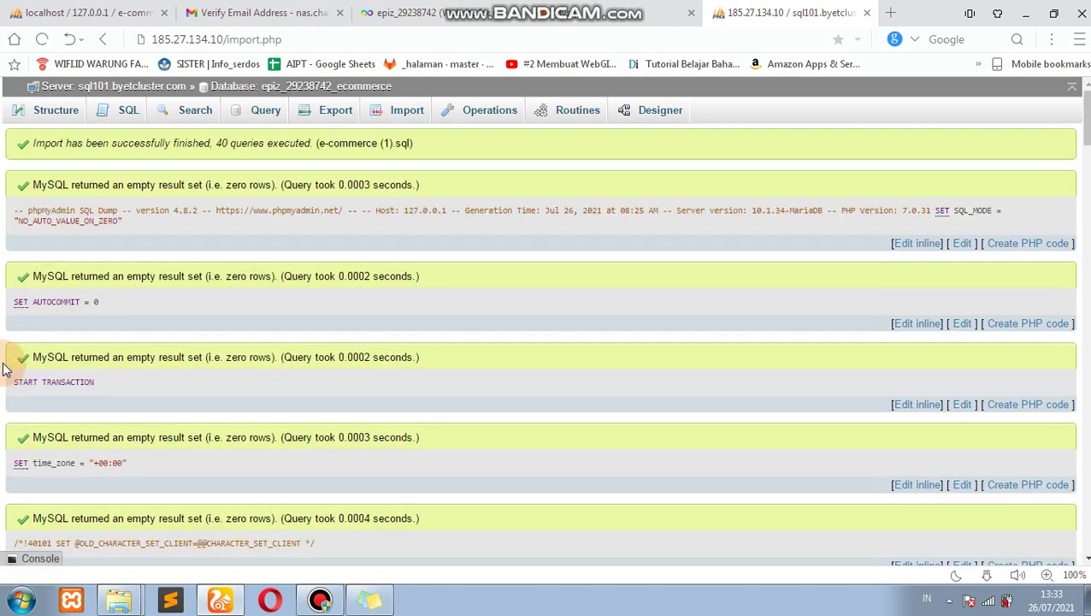
pyautogui.click(54, 117)
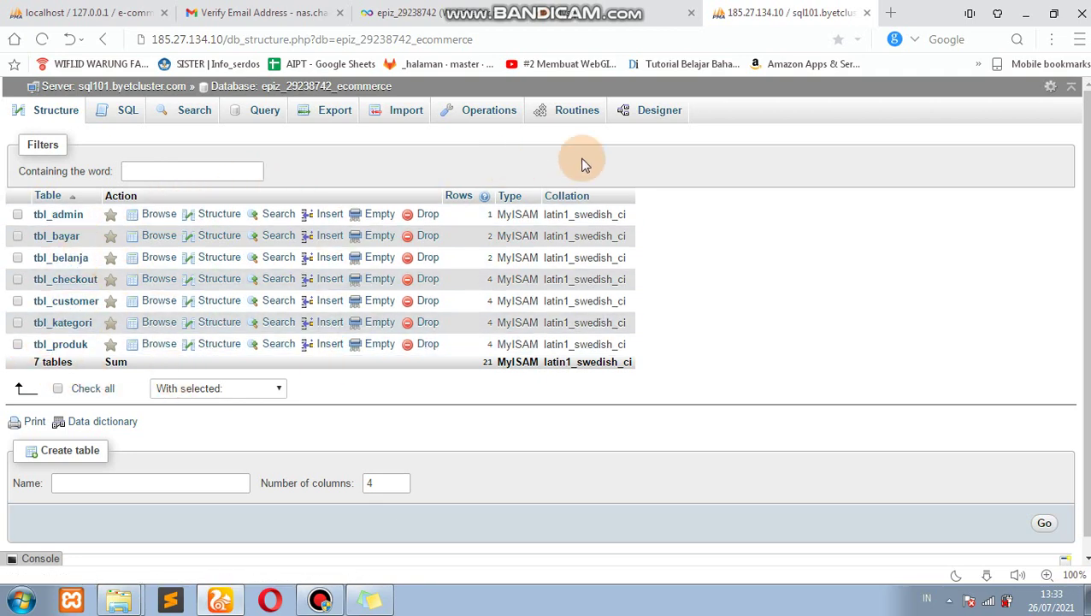
pyautogui.click(868, 13)
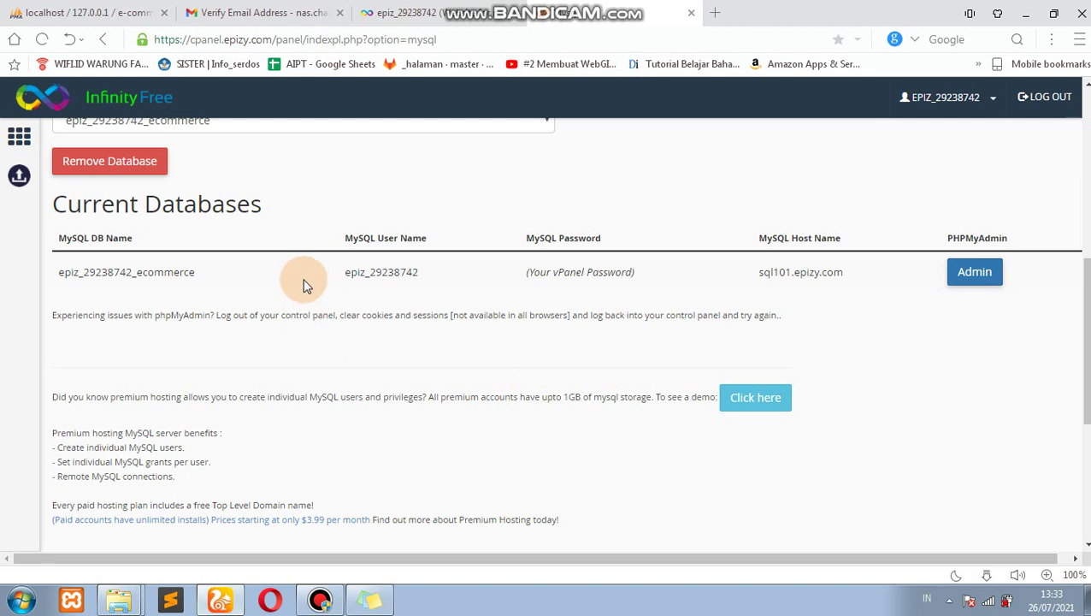
# Go back from the MySQL Databases page to the previous panel page
pyautogui.scroll(1, 308, 309)
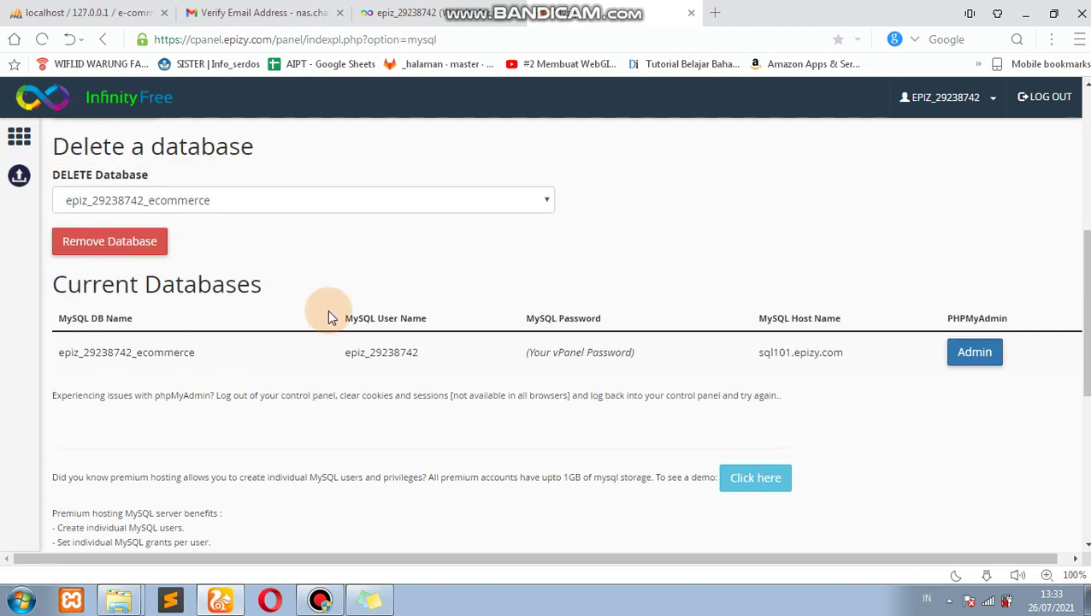
pyautogui.click(106, 43)
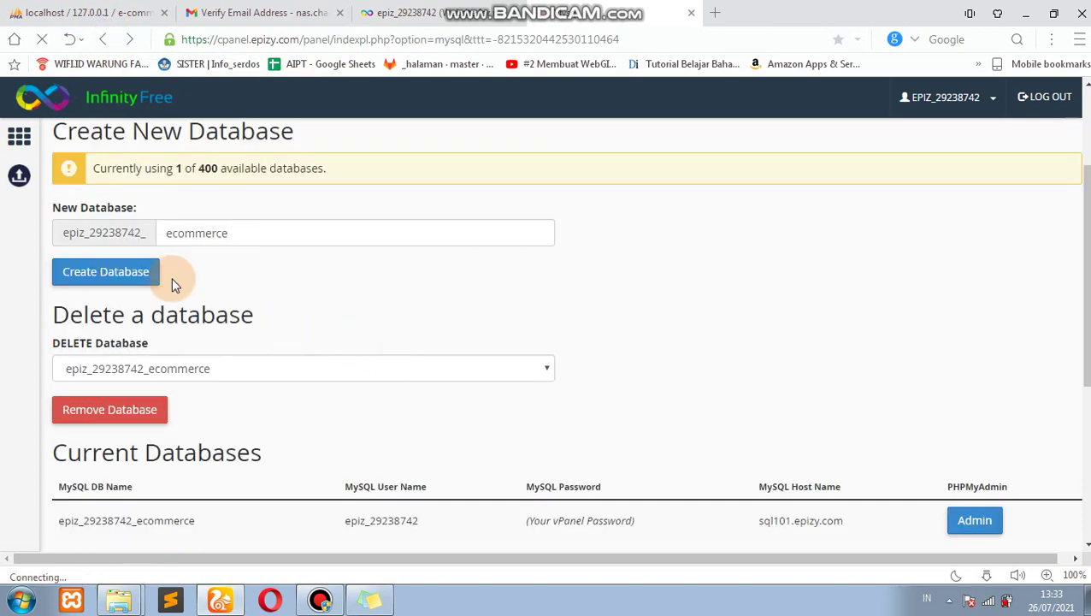
pyautogui.scroll(1, 175, 282)
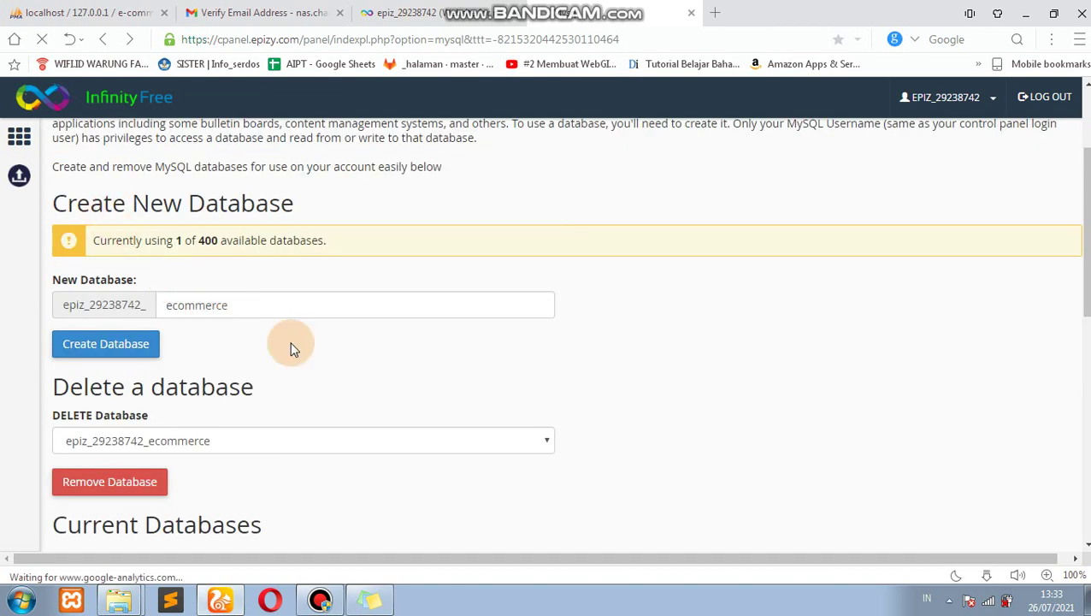
pyautogui.scroll(-7, 291, 346)
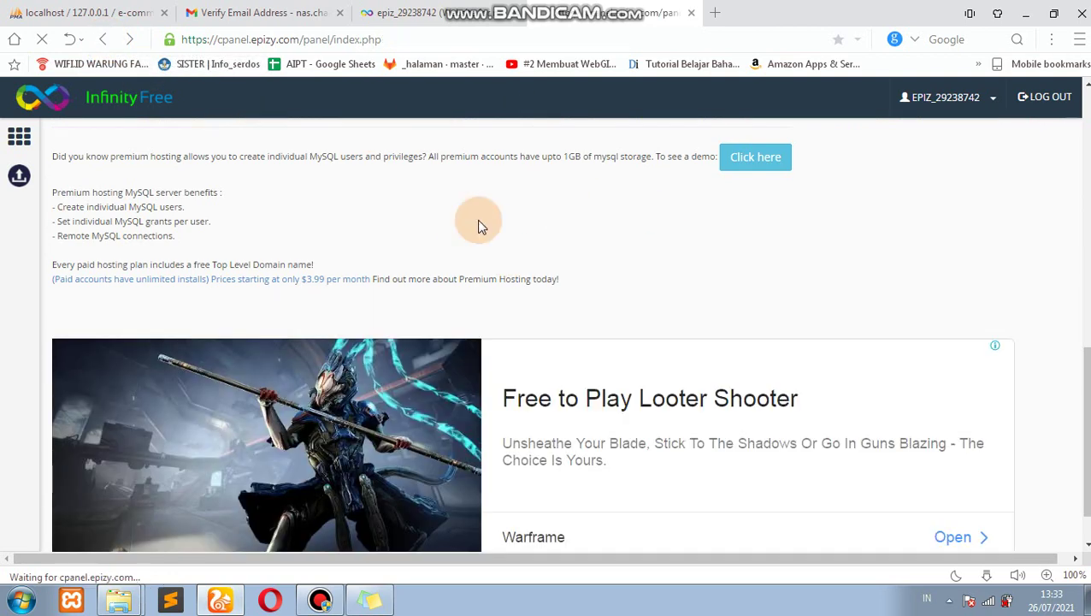
# Scroll the control panel home to its Files section and close the DevTools pane
pyautogui.scroll(10, 629, 297)
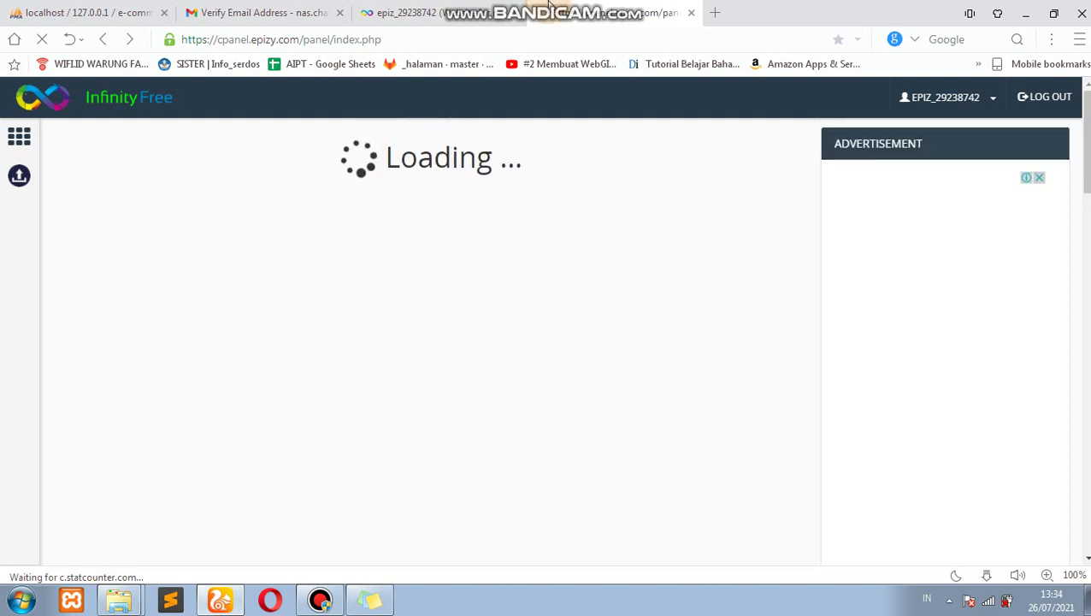
pyautogui.moveTo(513, 5)
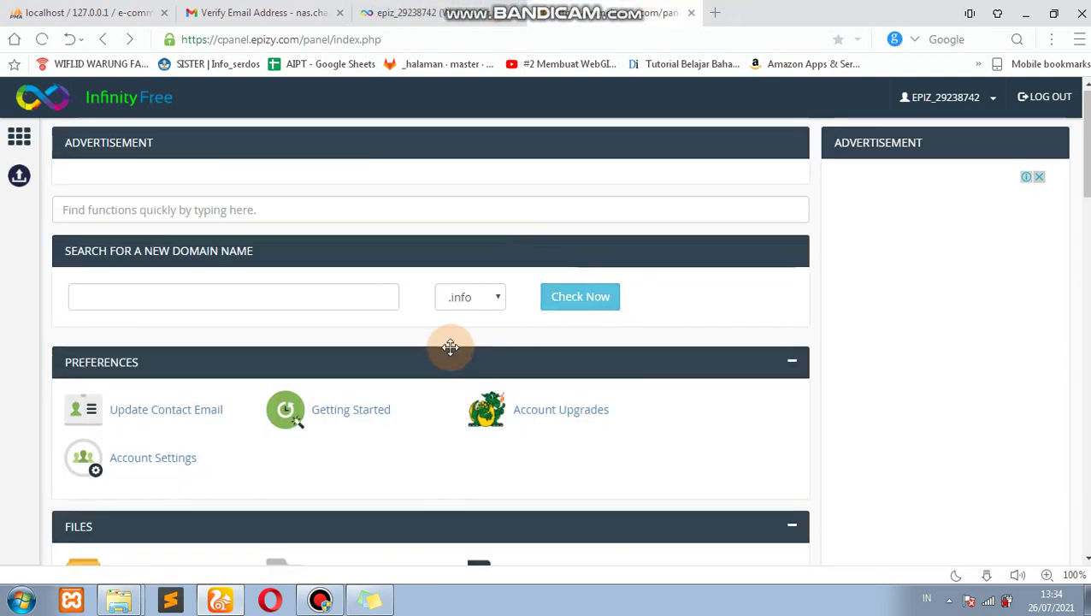
pyautogui.scroll(-5, 451, 346)
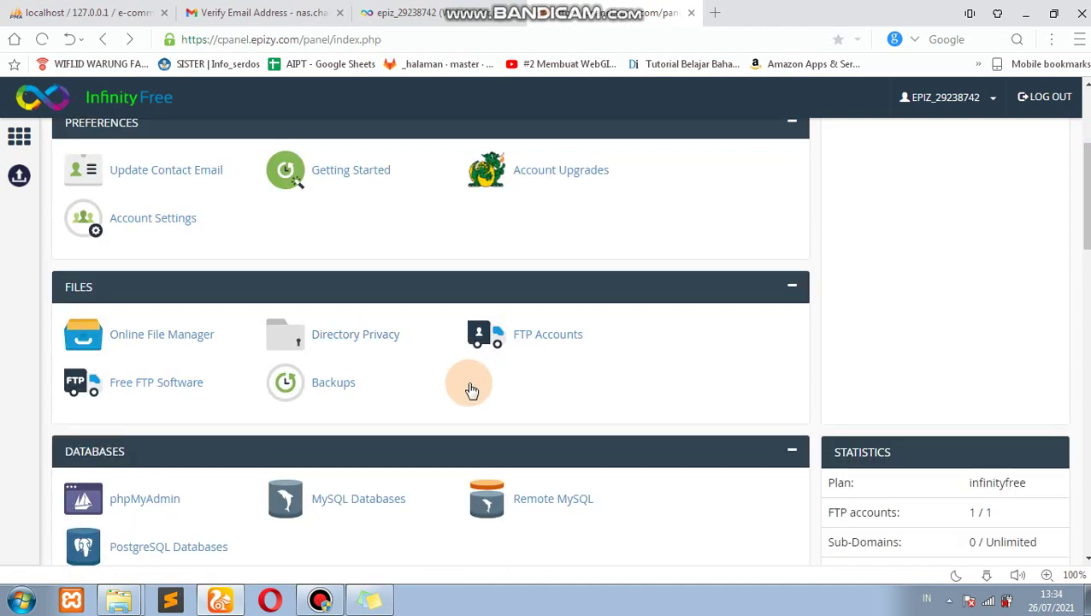
pyautogui.click(137, 340)
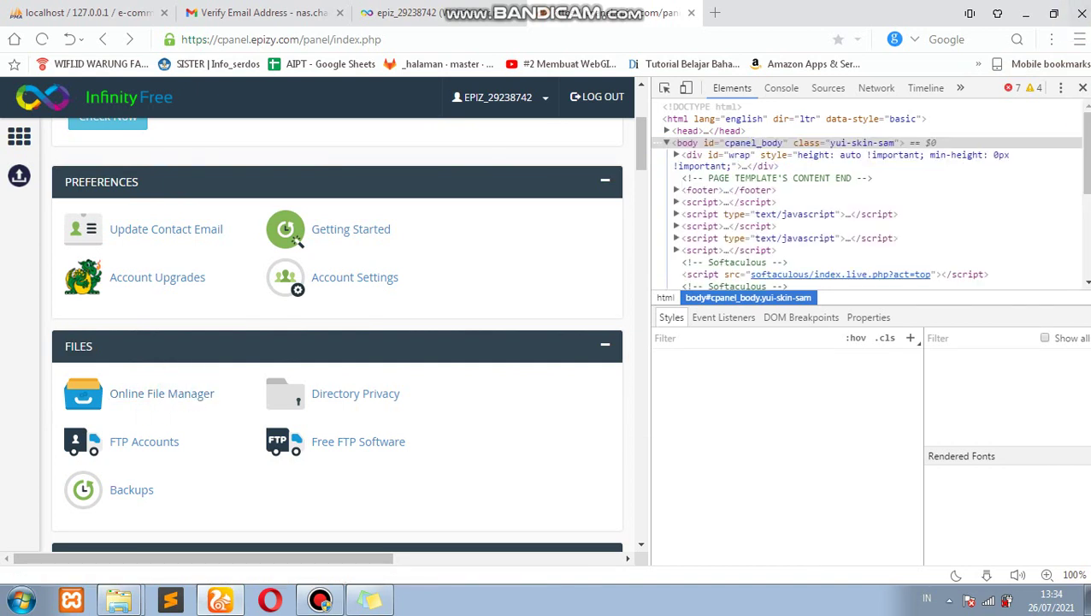
pyautogui.click(1084, 89)
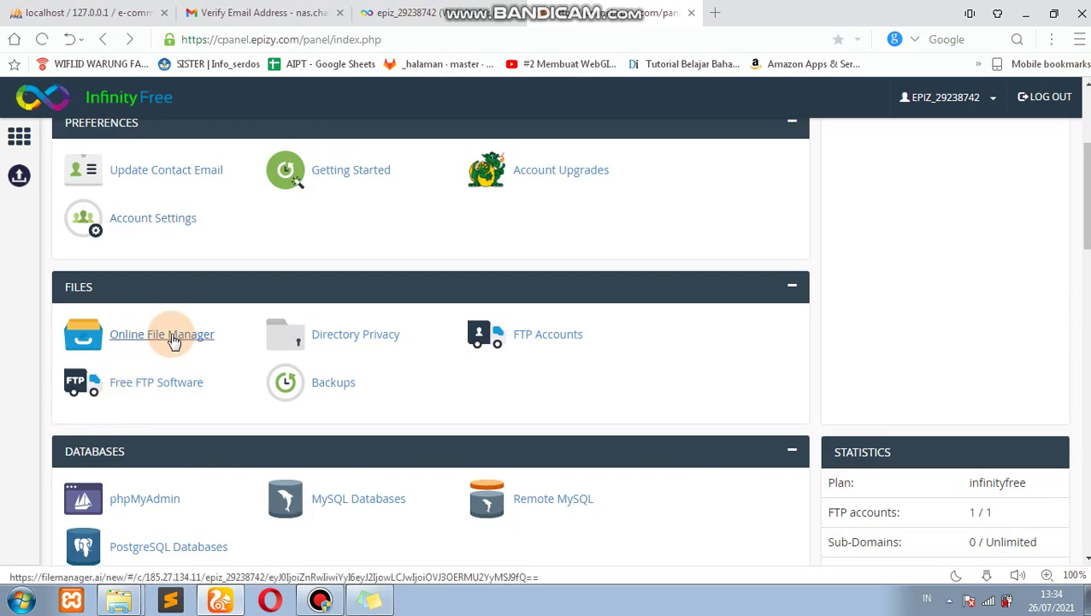
# Open the Online File Manager in a new tab and enter the htdocs folder
pyautogui.rightClick(174, 340)
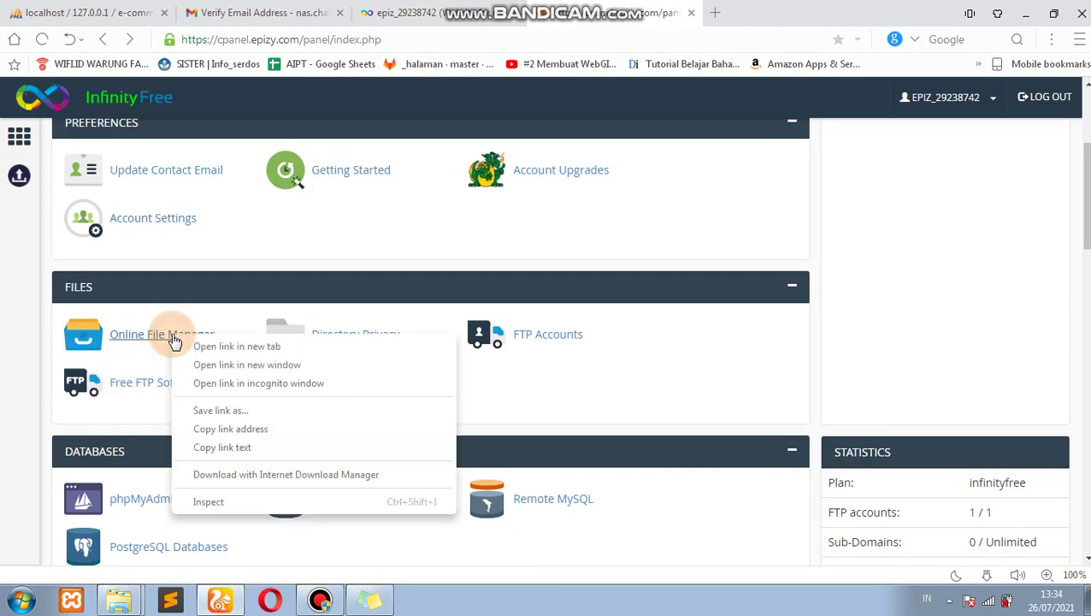
pyautogui.click(221, 346)
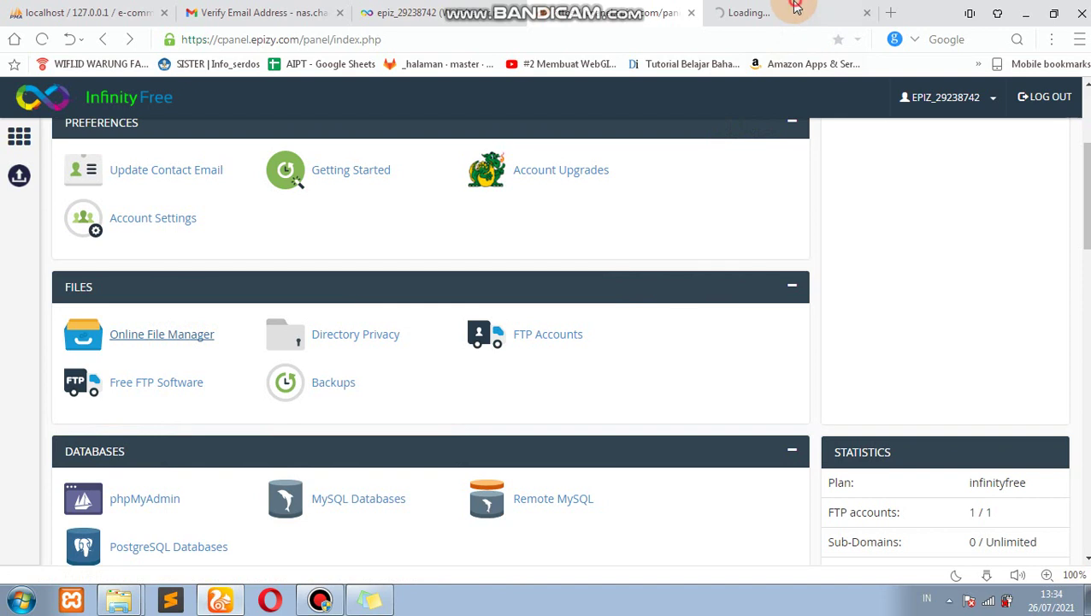
pyautogui.click(797, 13)
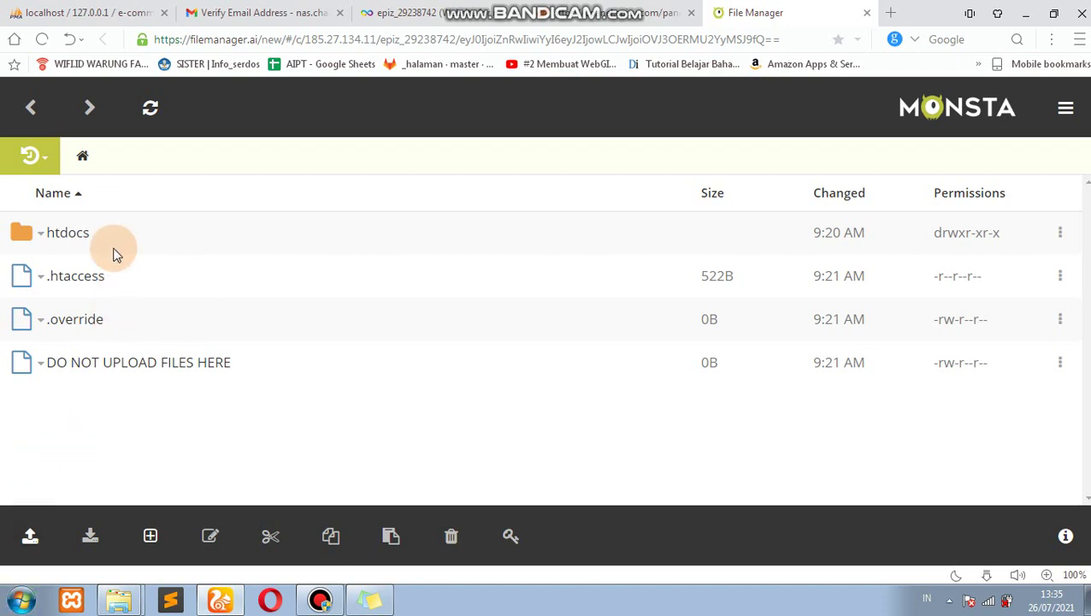
pyautogui.click(76, 236)
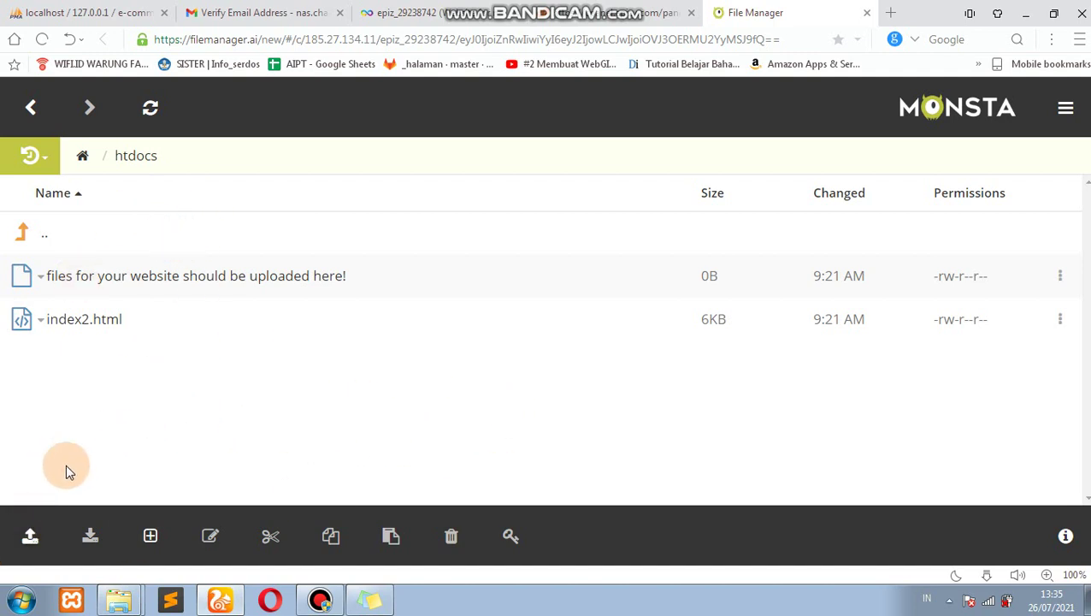
# Choose E-Commerce.zip through Upload Zip for upload into htdocs
pyautogui.click(30, 540)
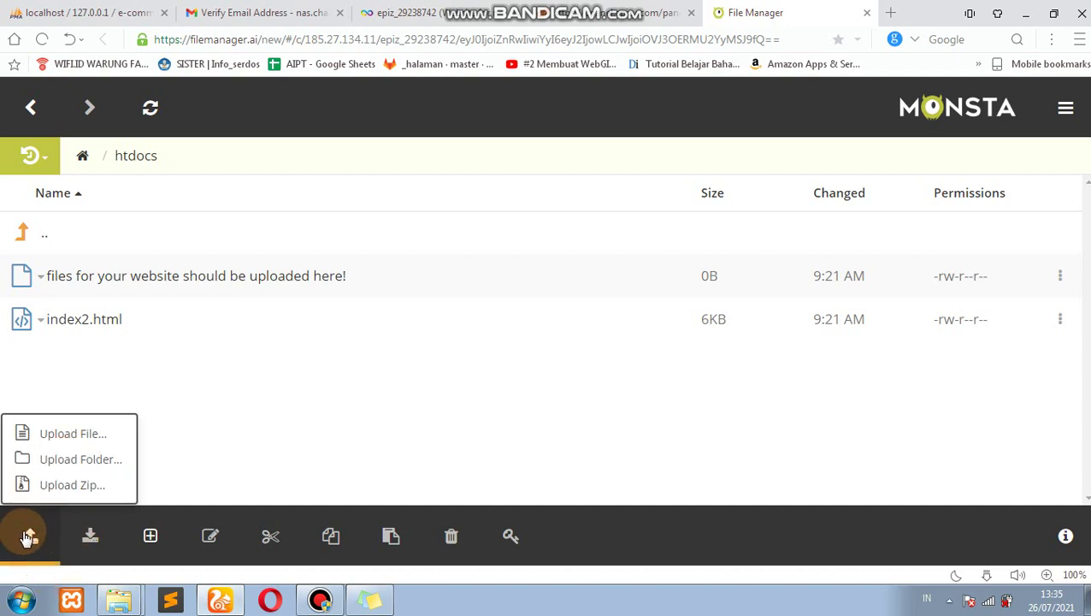
pyautogui.click(96, 488)
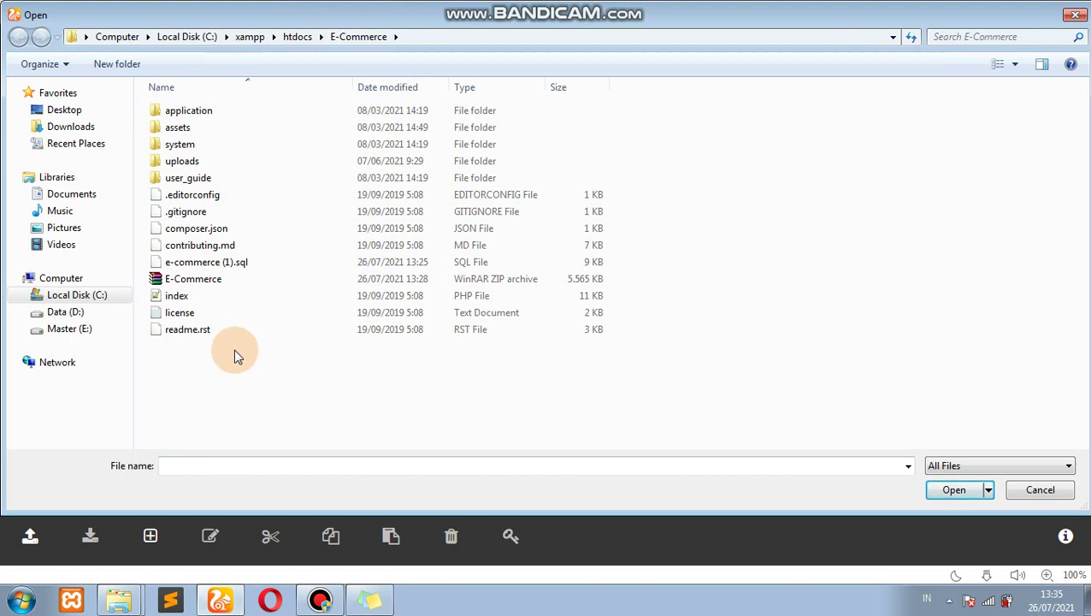
pyautogui.click(211, 283)
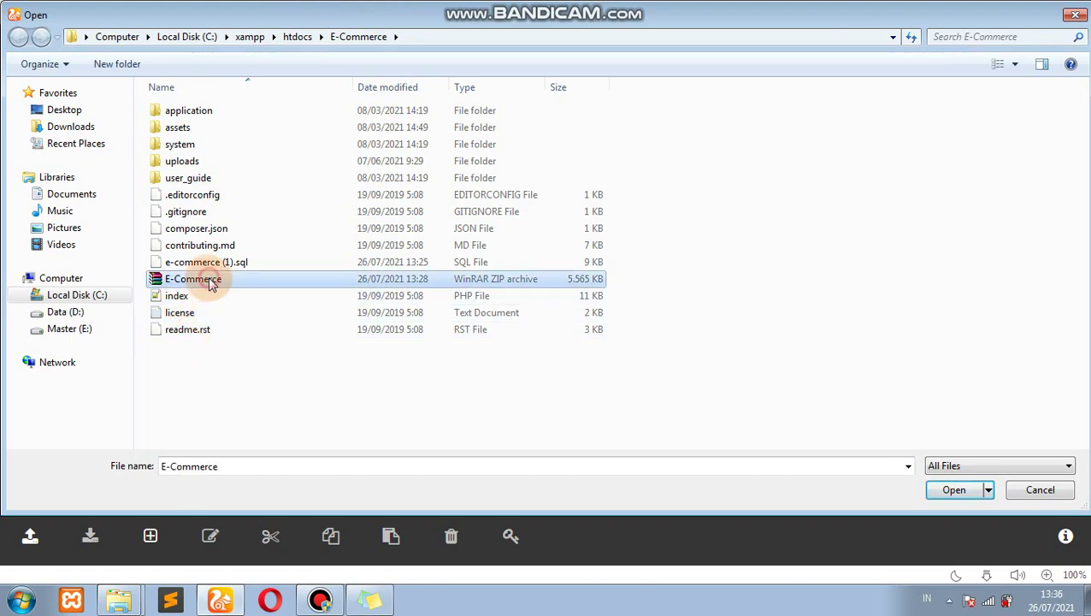
pyautogui.click(502, 285)
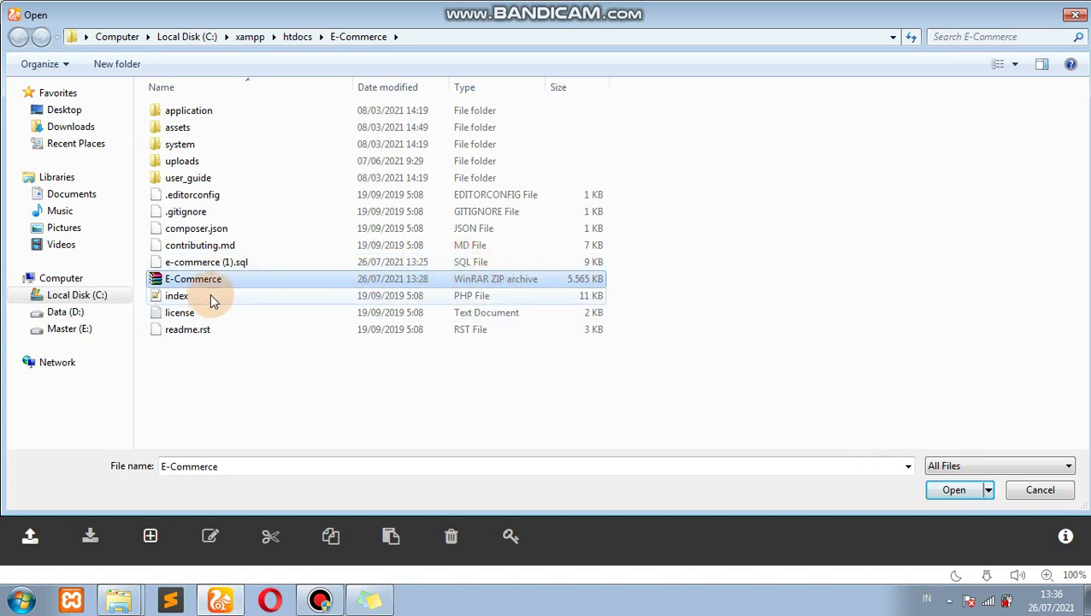
pyautogui.click(955, 490)
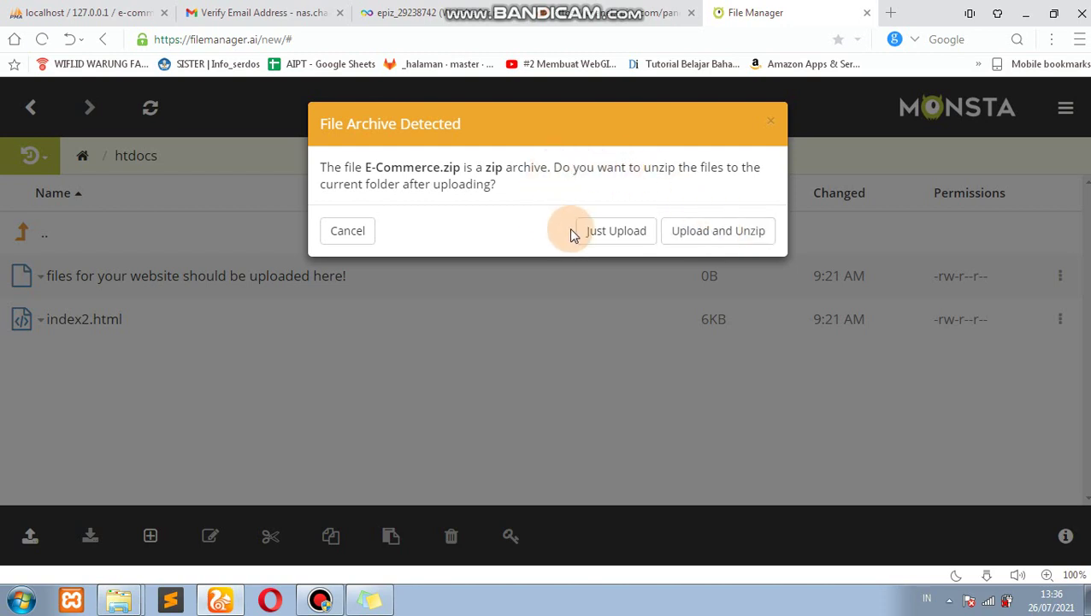
# Choose Just Upload so the 5.4MB E-Commerce.zip lands in htdocs still zipped
pyautogui.click(622, 238)
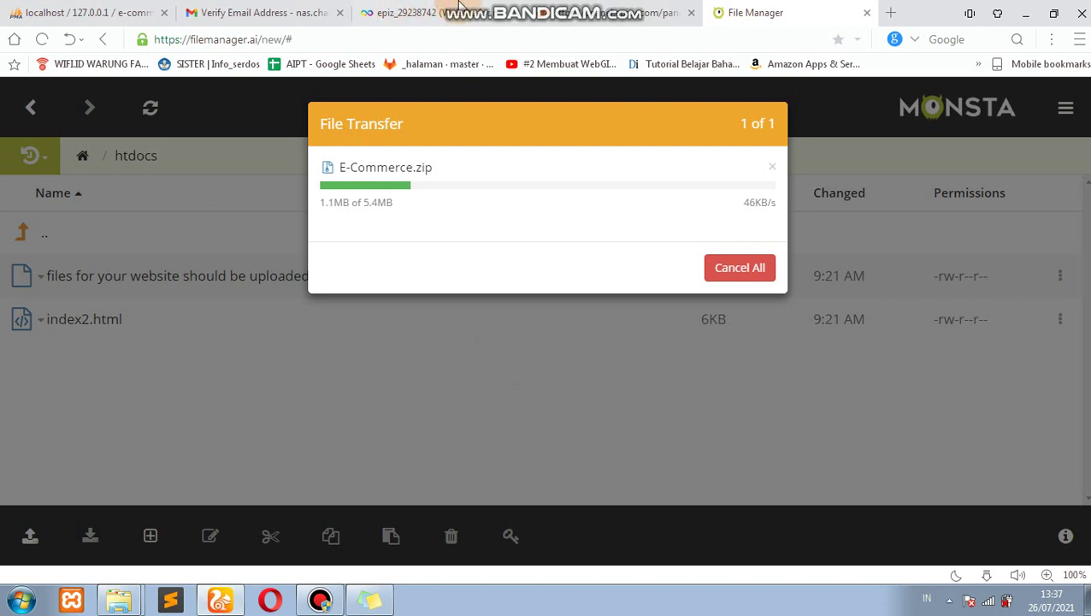
pyautogui.moveTo(484, 7)
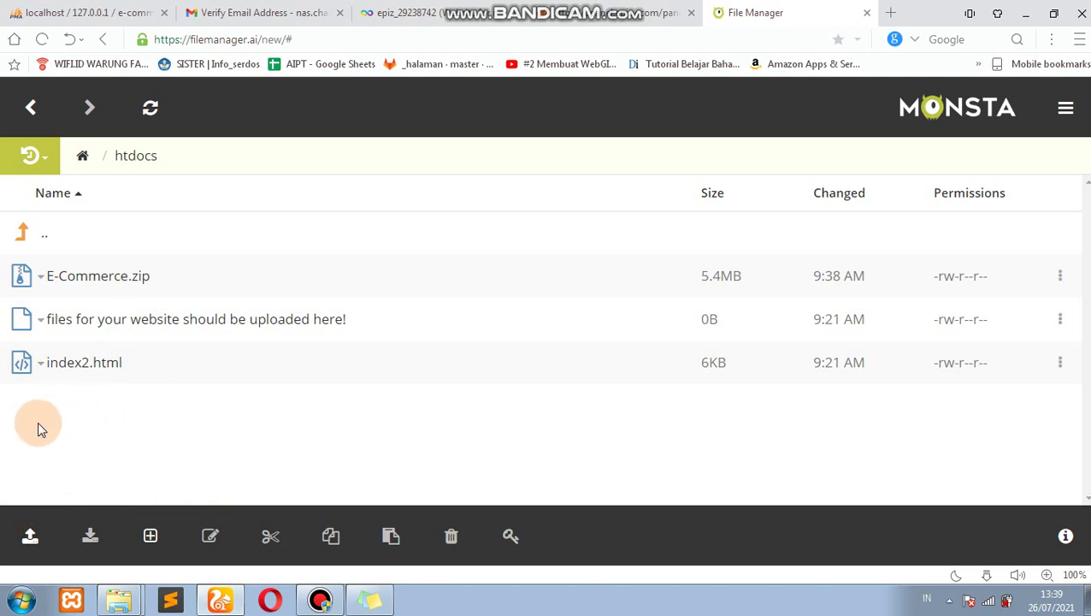
# Select all four files in Documents' unzipper-master folder and upload them to htdocs
pyautogui.click(30, 539)
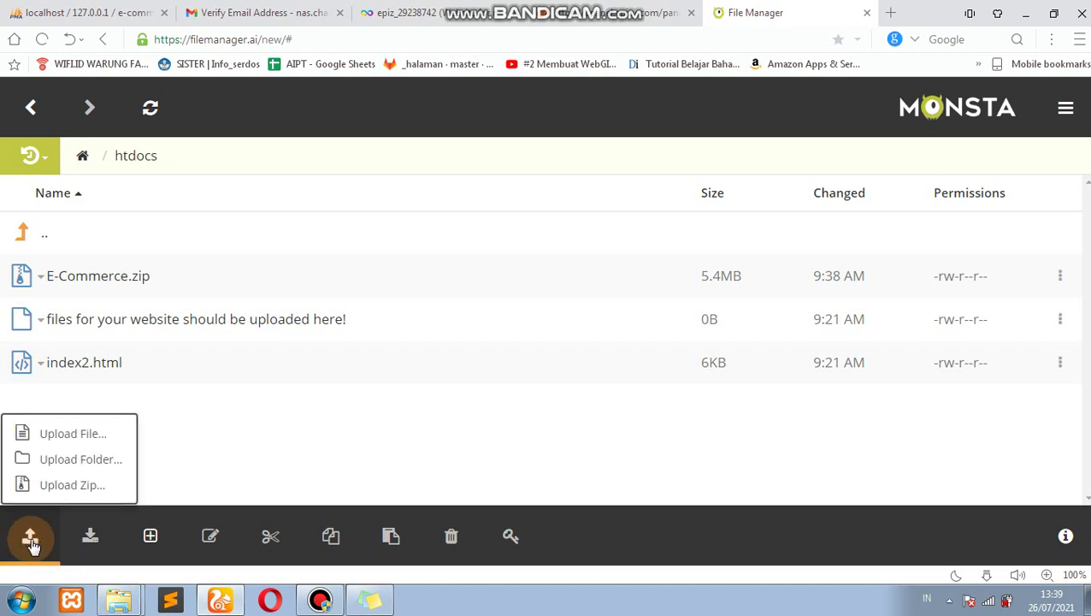
pyautogui.click(72, 435)
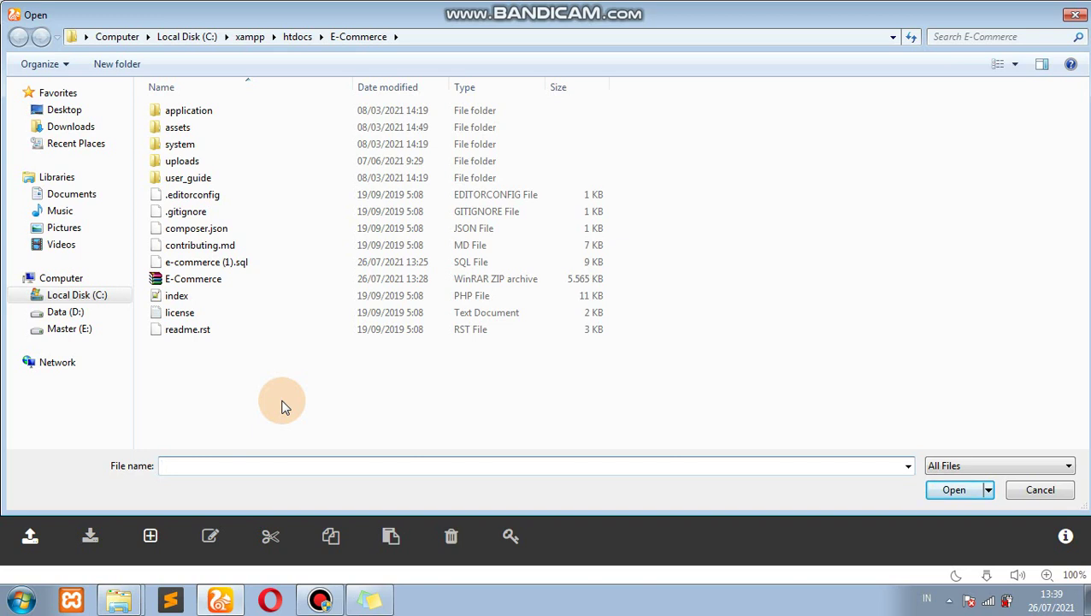
pyautogui.click(85, 203)
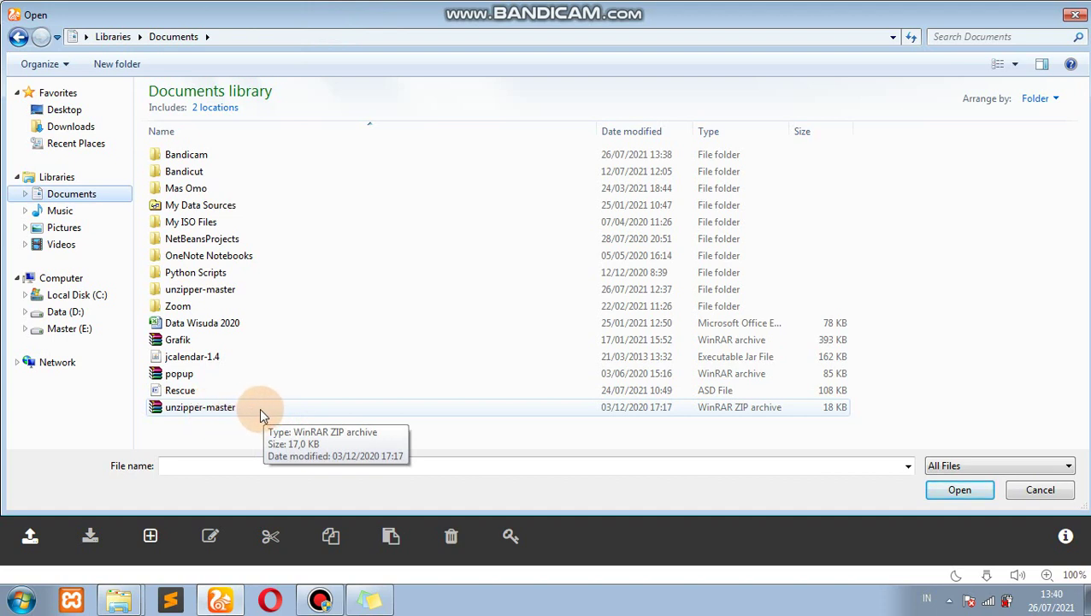
pyautogui.doubleClick(240, 291)
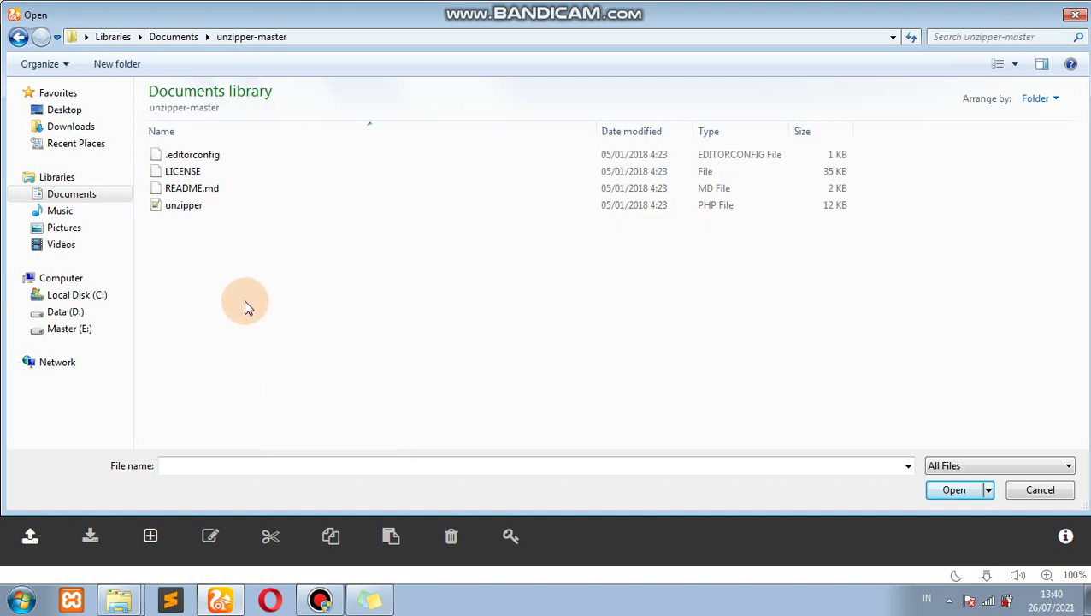
pyautogui.hotkey('ctrl', 'a')
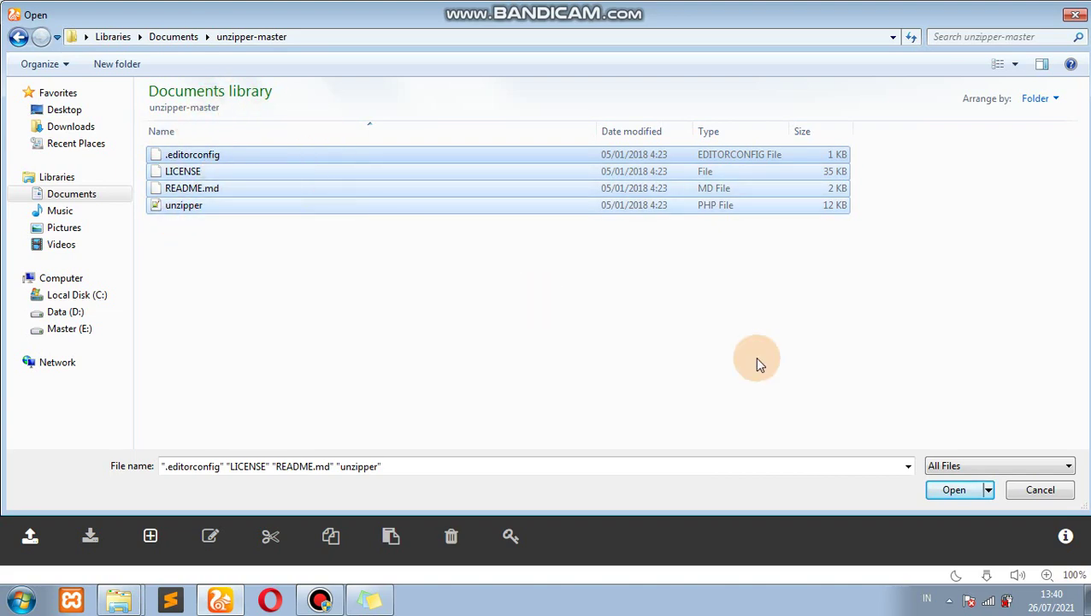
pyautogui.click(953, 490)
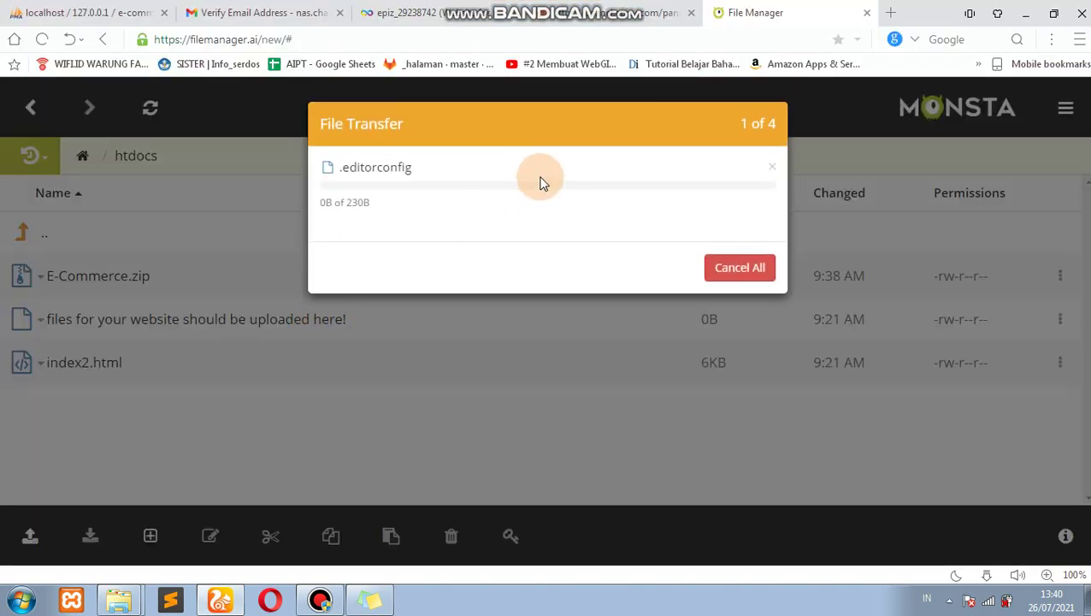
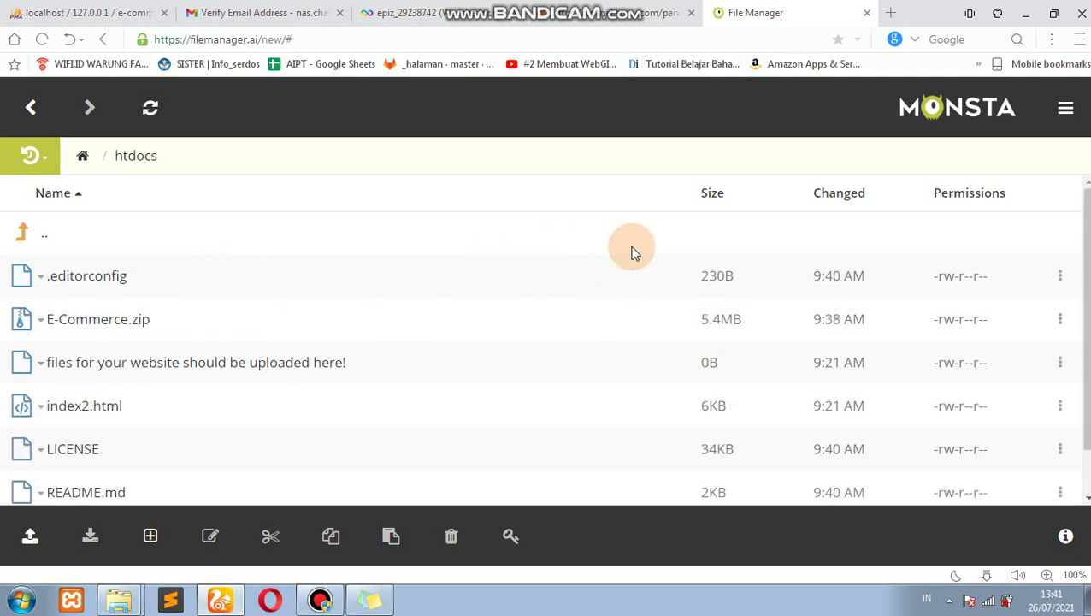
# Confirm unzipper.php sits beside E-Commerce.zip in htdocs, then bring up the InfinityFree account page
pyautogui.click(571, 228)
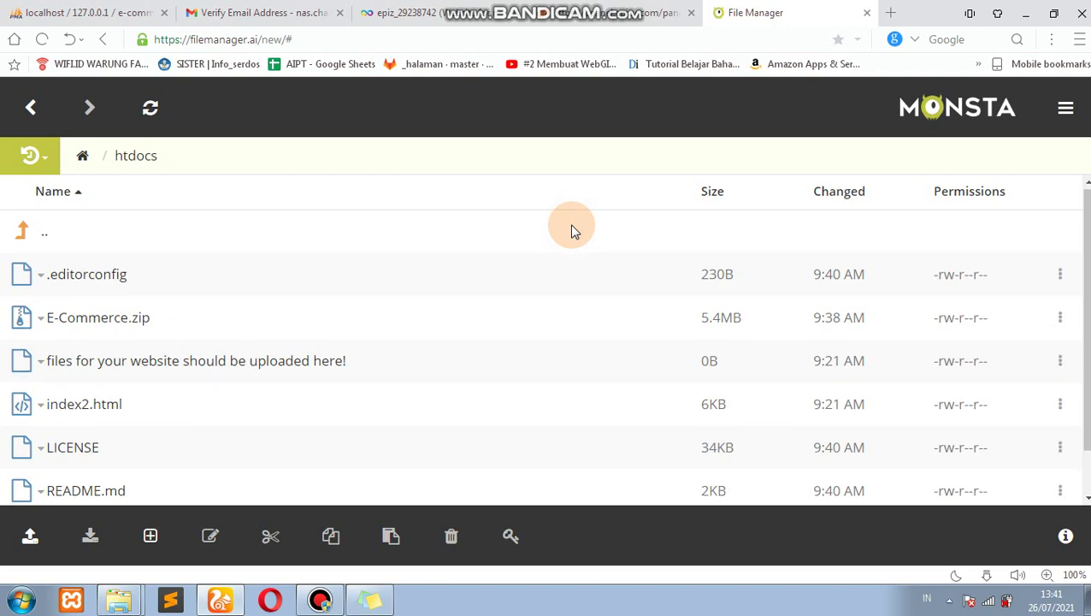
pyautogui.scroll(-1, 571, 228)
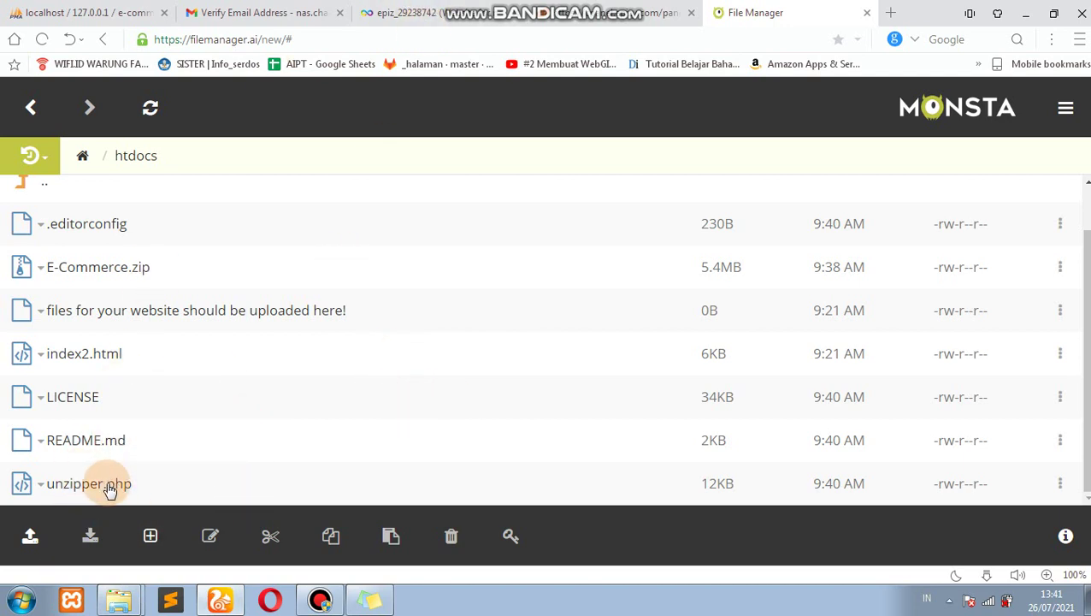
pyautogui.click(392, 11)
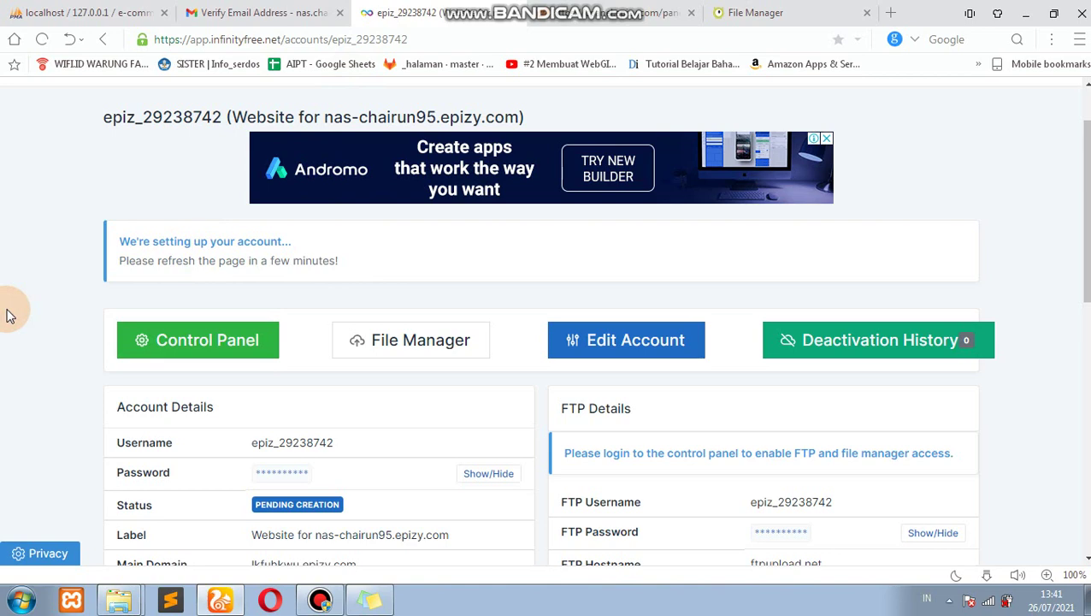
# Open nas-chairun95.epizy.com from the Domains list in a new tab and view its welcome page
pyautogui.scroll(-1, 17, 295)
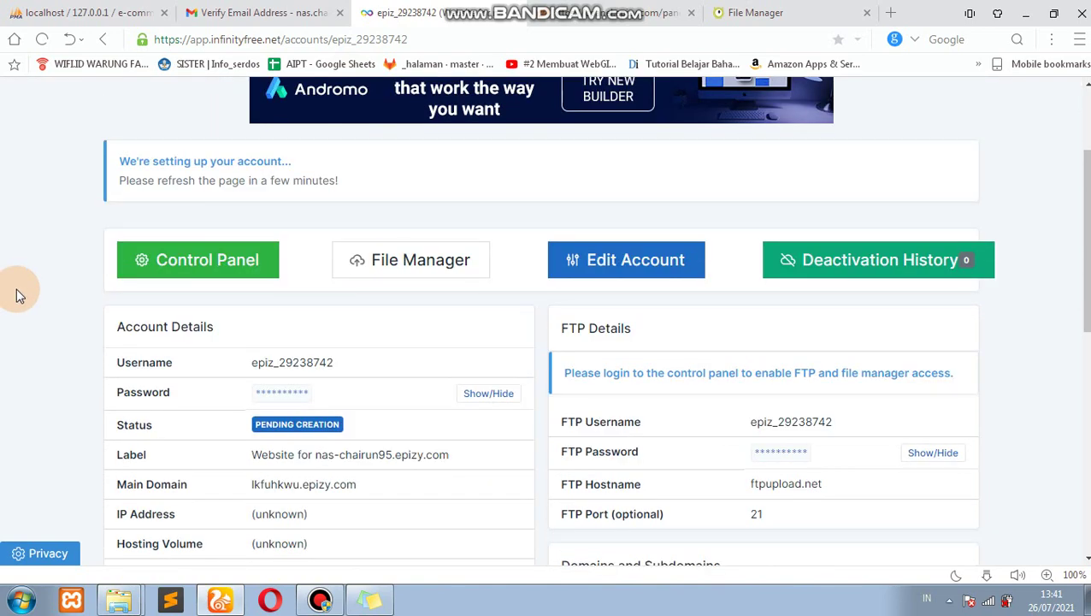
pyautogui.scroll(-2, 16, 288)
pyautogui.scroll(3, 16, 288)
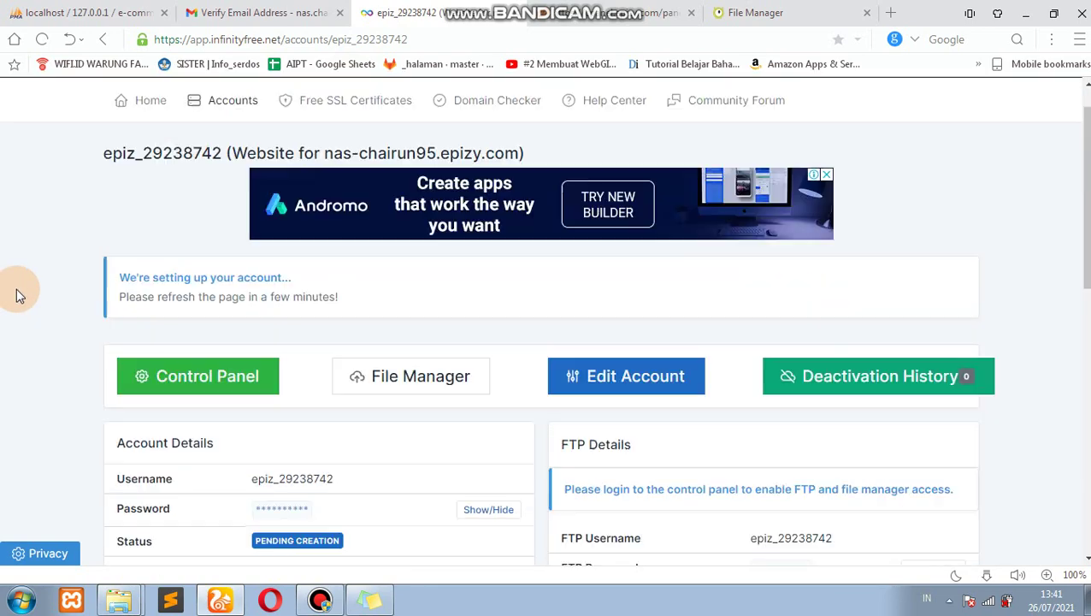
pyautogui.scroll(-9, 16, 289)
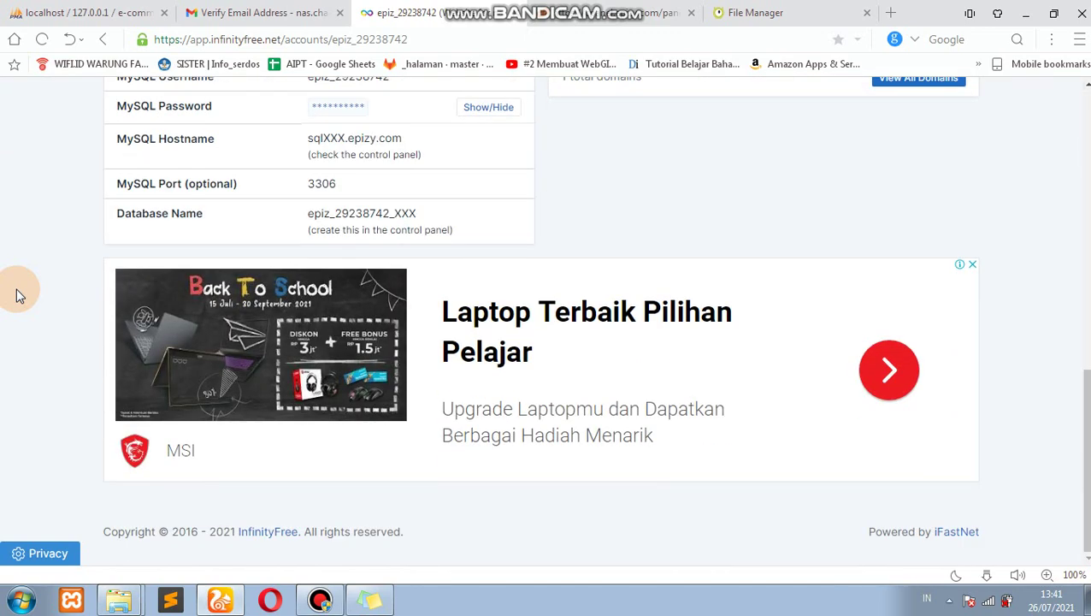
pyautogui.scroll(3, 16, 288)
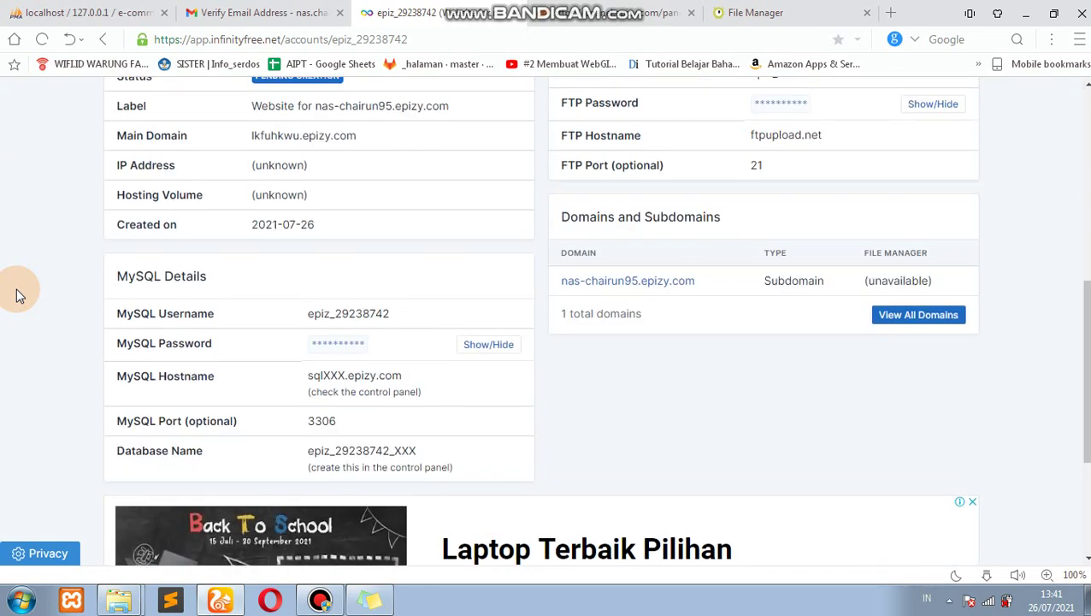
pyautogui.rightClick(652, 289)
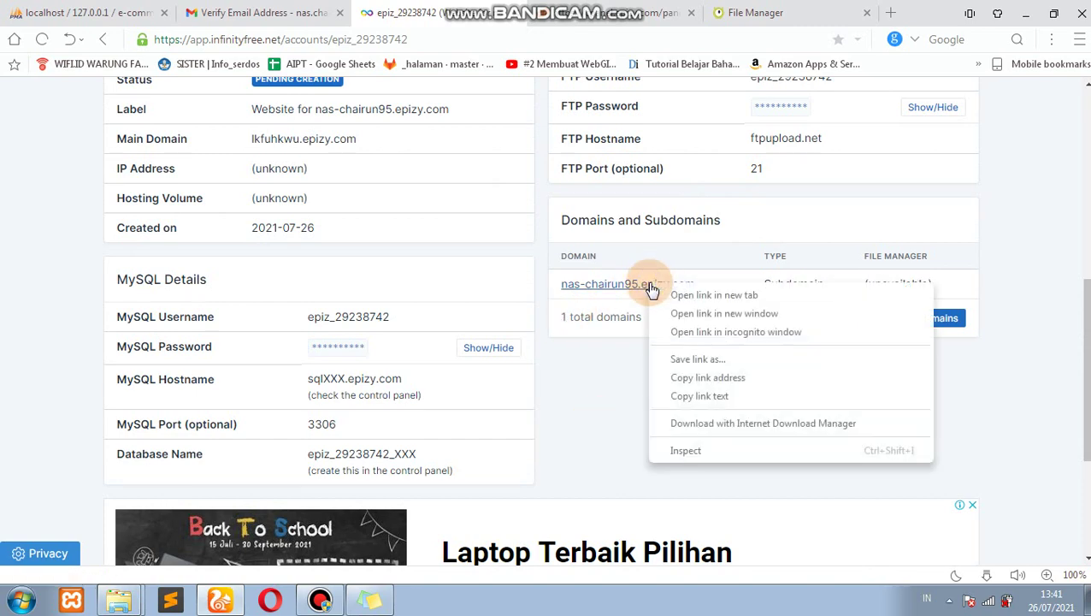
pyautogui.click(696, 294)
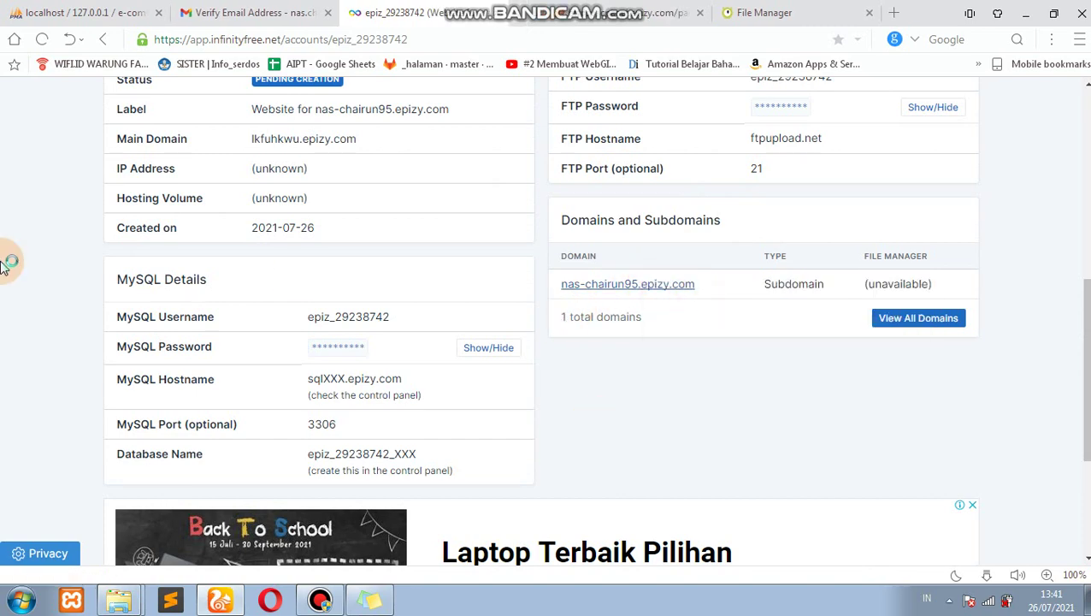
pyautogui.scroll(5, 4, 266)
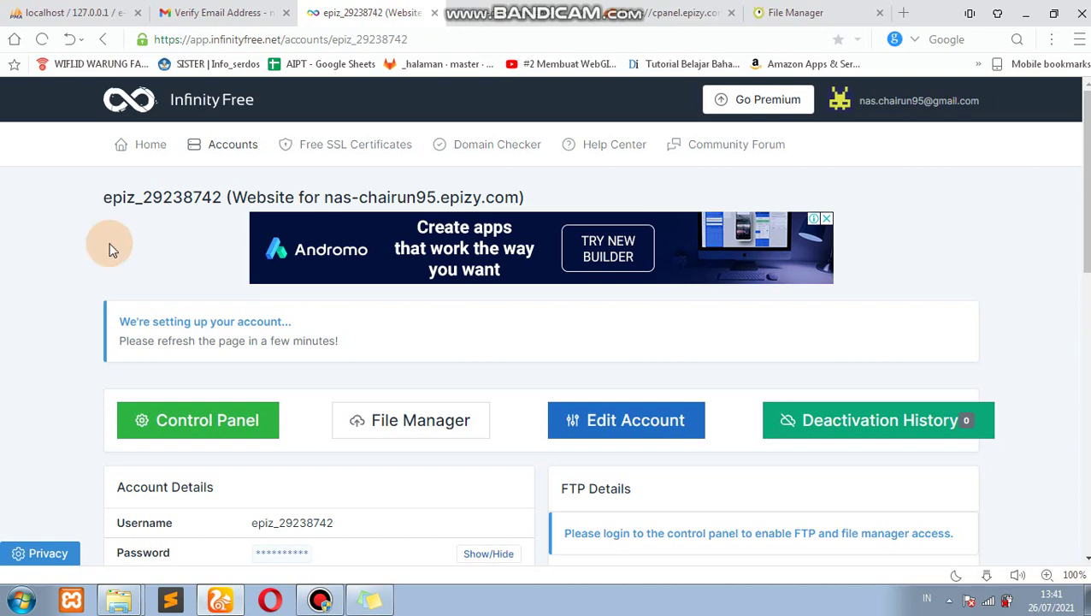
pyautogui.click(511, 10)
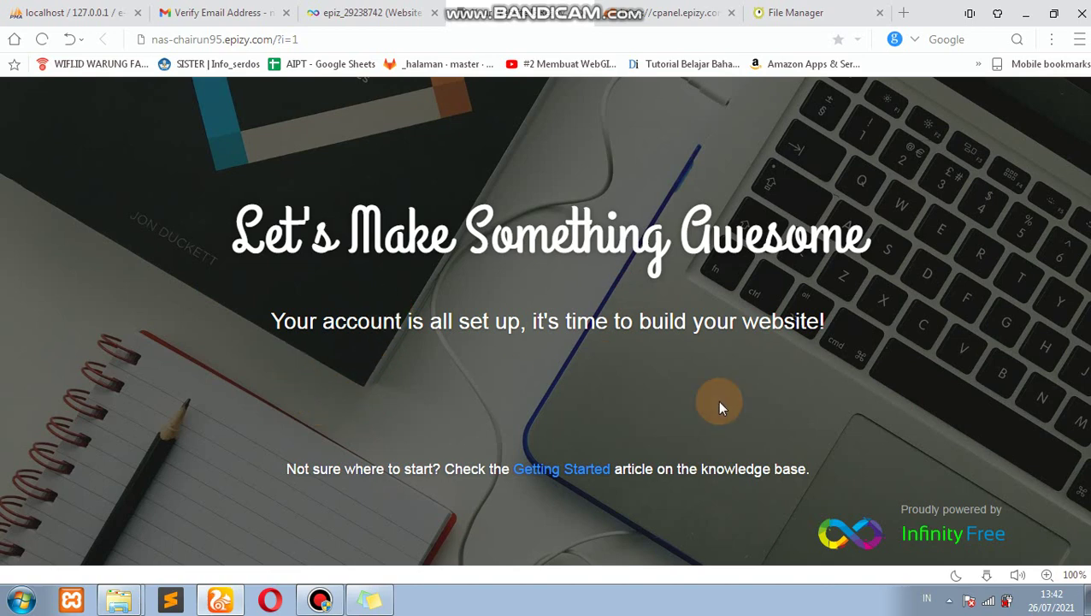
# Replace '?i=1' in the site address with 'unzipper.php' and load the Archive Unzipper page
pyautogui.click(367, 39)
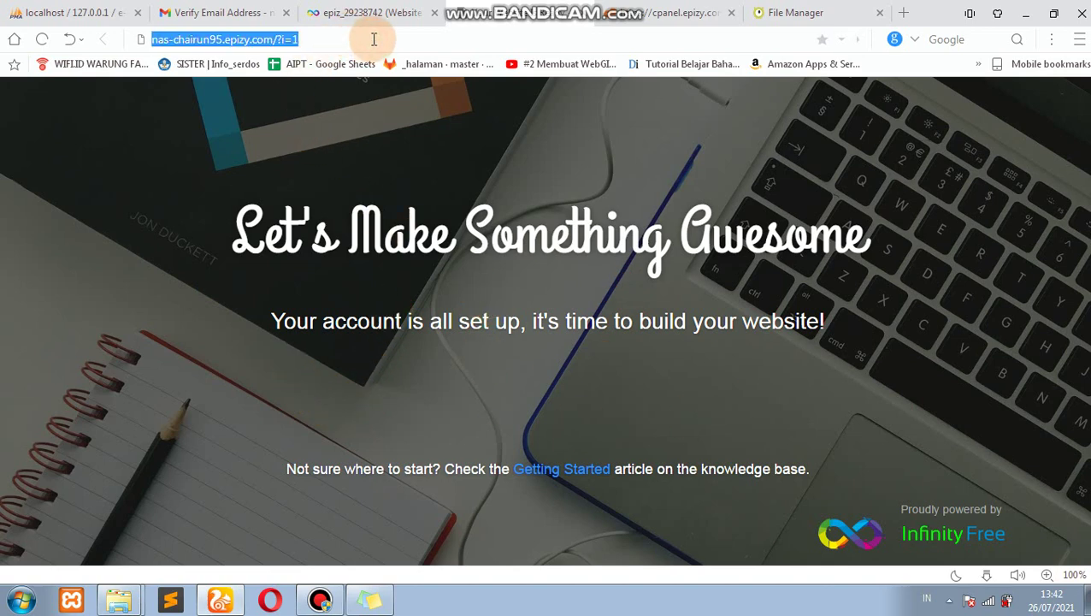
pyautogui.click(375, 39)
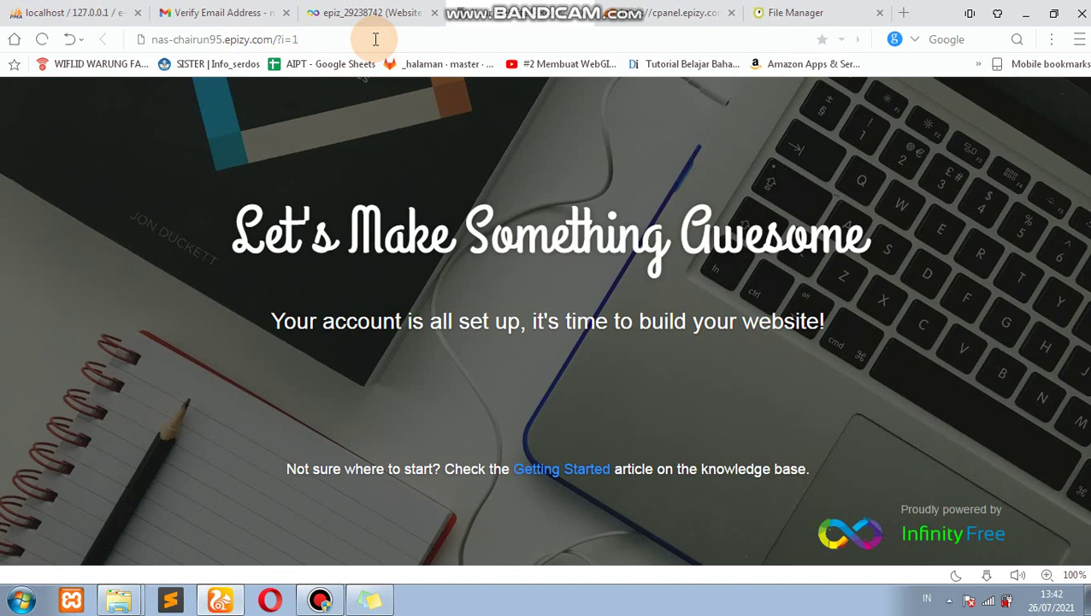
pyautogui.click(375, 39)
pyautogui.press('BackSpace')
pyautogui.press('BackSpace')
pyautogui.press('BackSpace')
pyautogui.press('BackSpace')
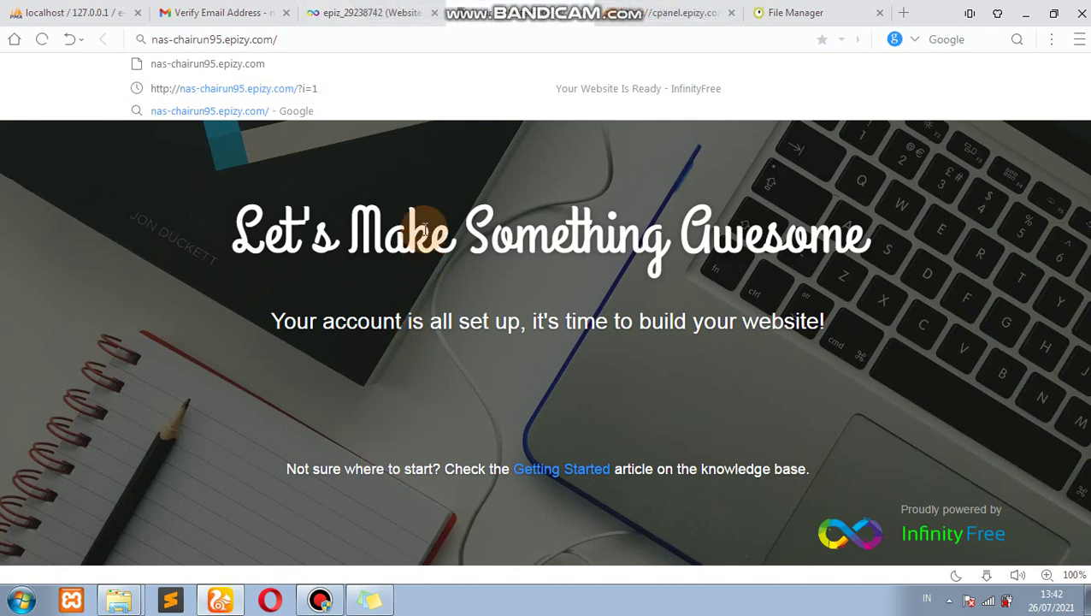
pyautogui.write('un')
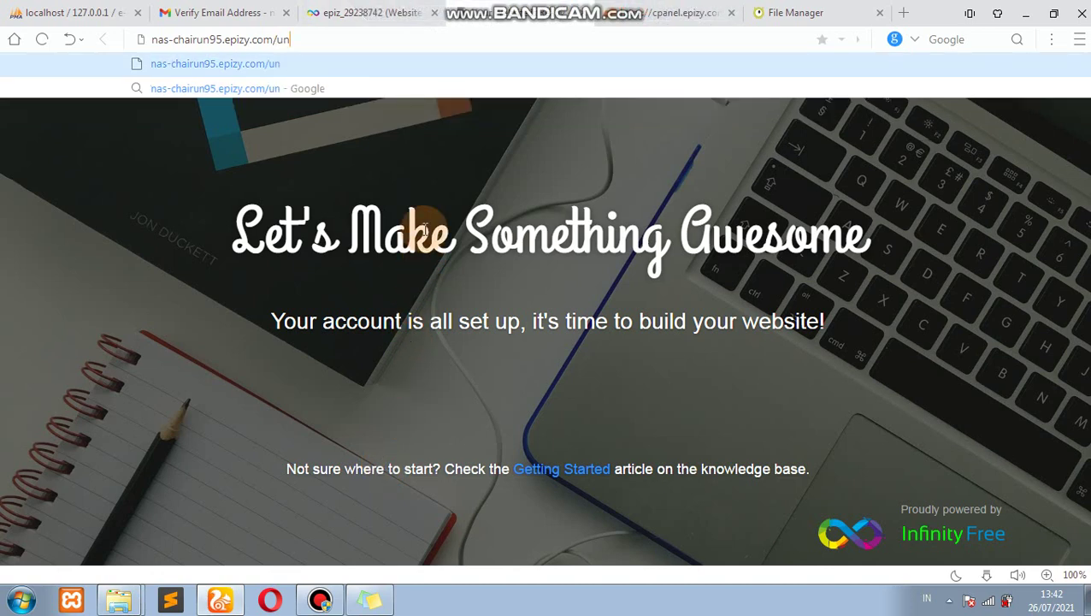
pyautogui.click(788, 11)
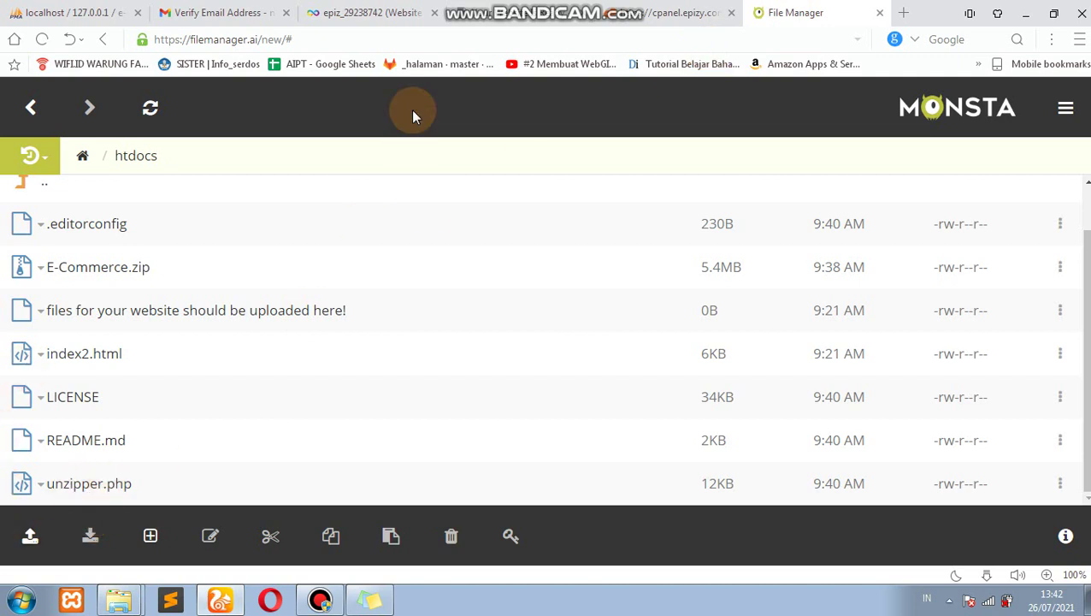
pyautogui.click(473, 9)
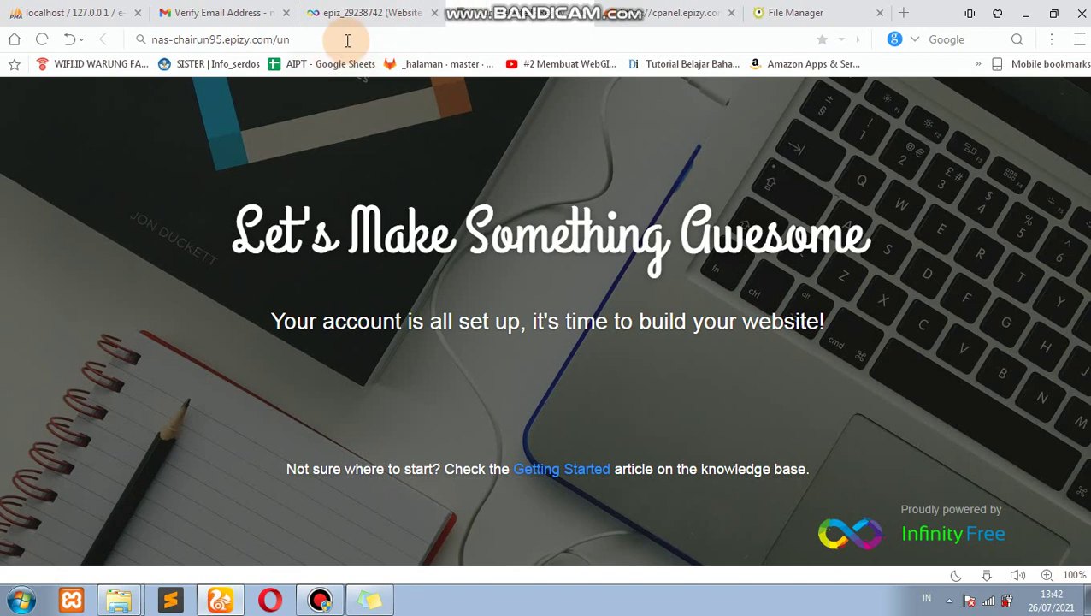
pyautogui.write('zu')
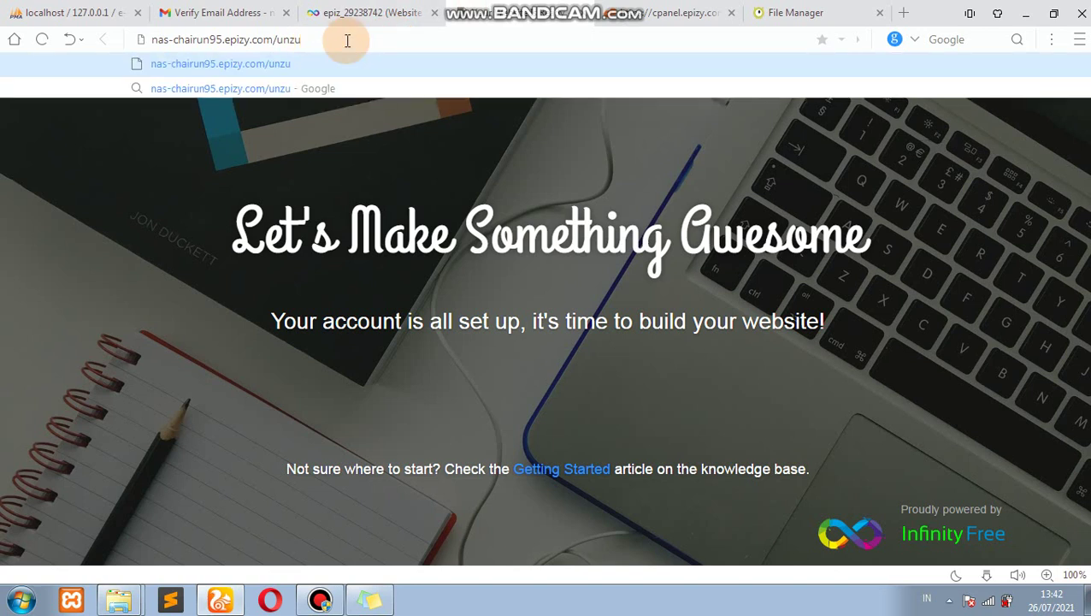
pyautogui.press('BackSpace')
pyautogui.write('ipper')
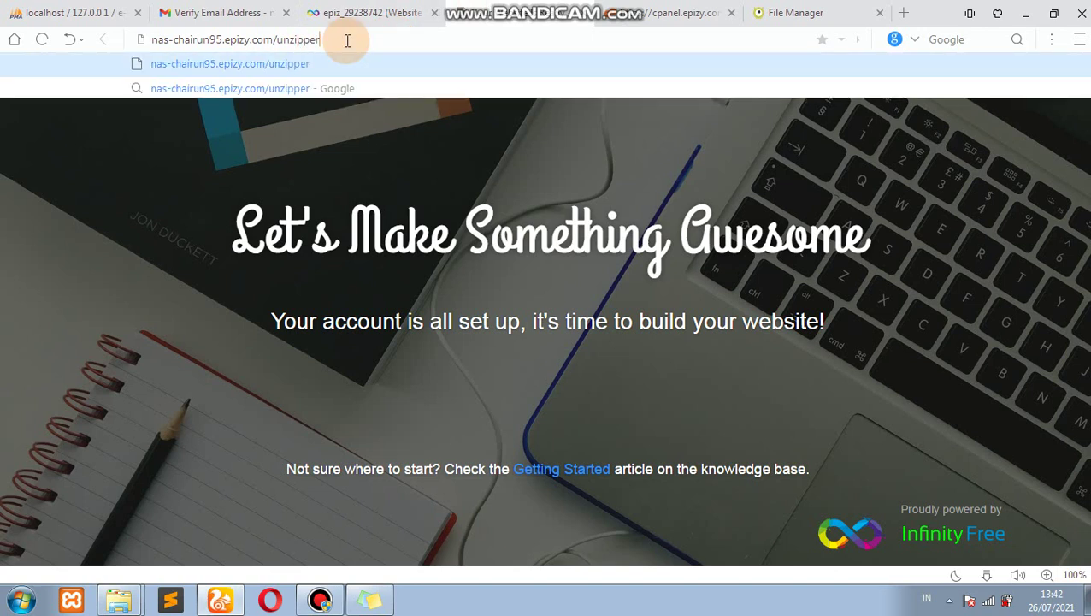
pyautogui.write('.php')
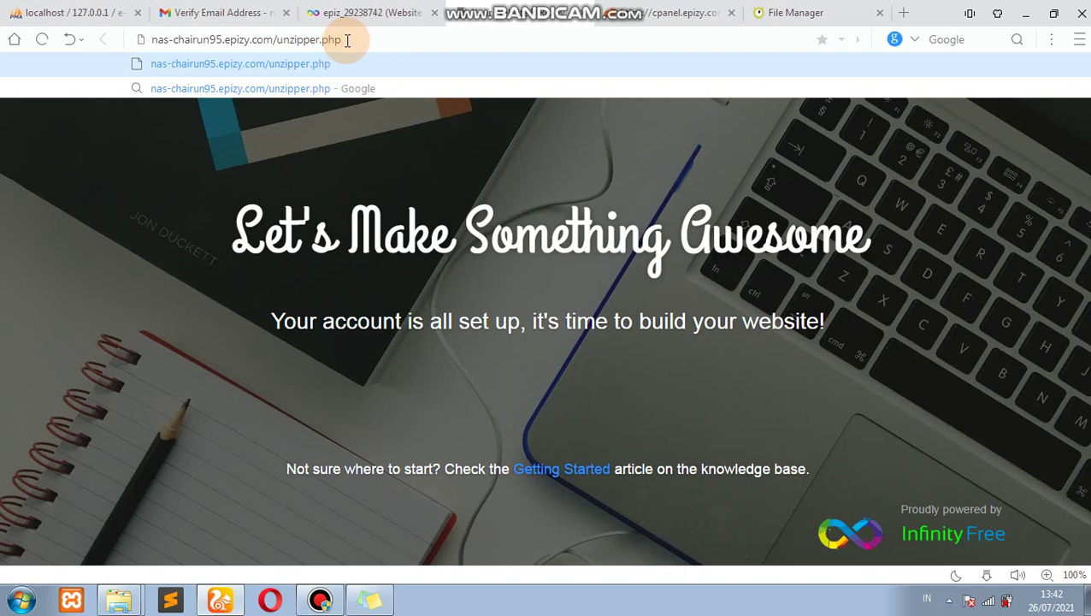
pyautogui.press('Return')
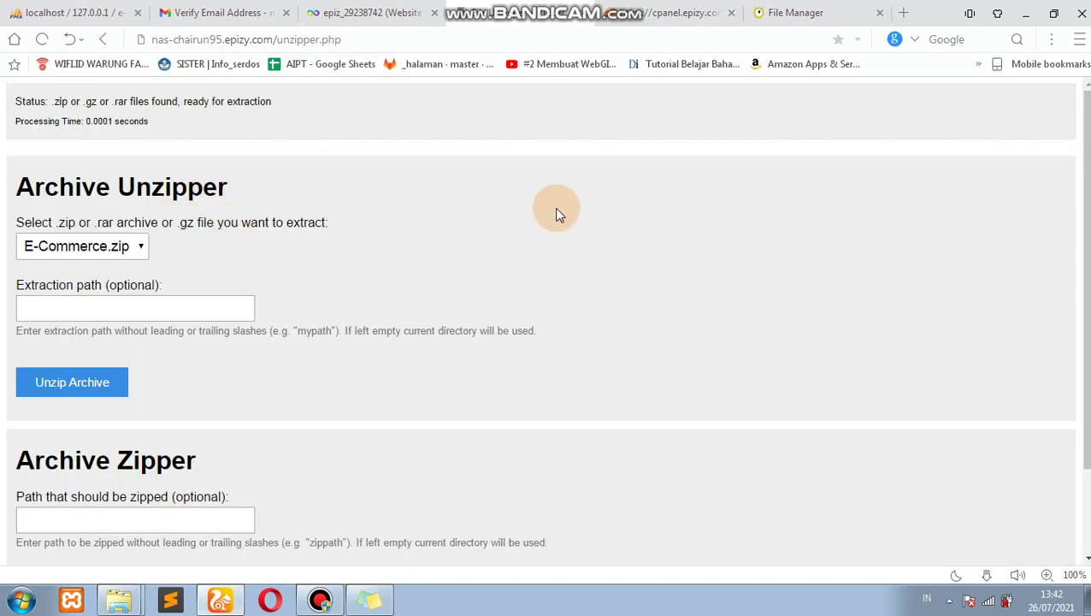
# Start unzipping E-Commerce.zip with the extraction path left empty, then check the htdocs listing
pyautogui.scroll(-2, 547, 257)
pyautogui.scroll(2, 540, 338)
pyautogui.click(139, 248)
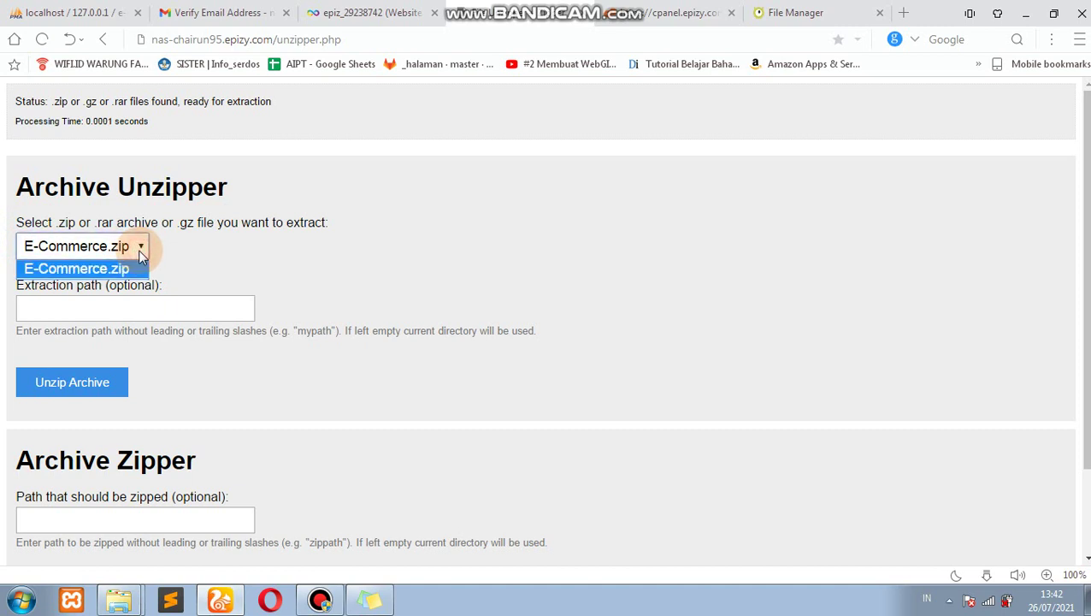
pyautogui.click(138, 249)
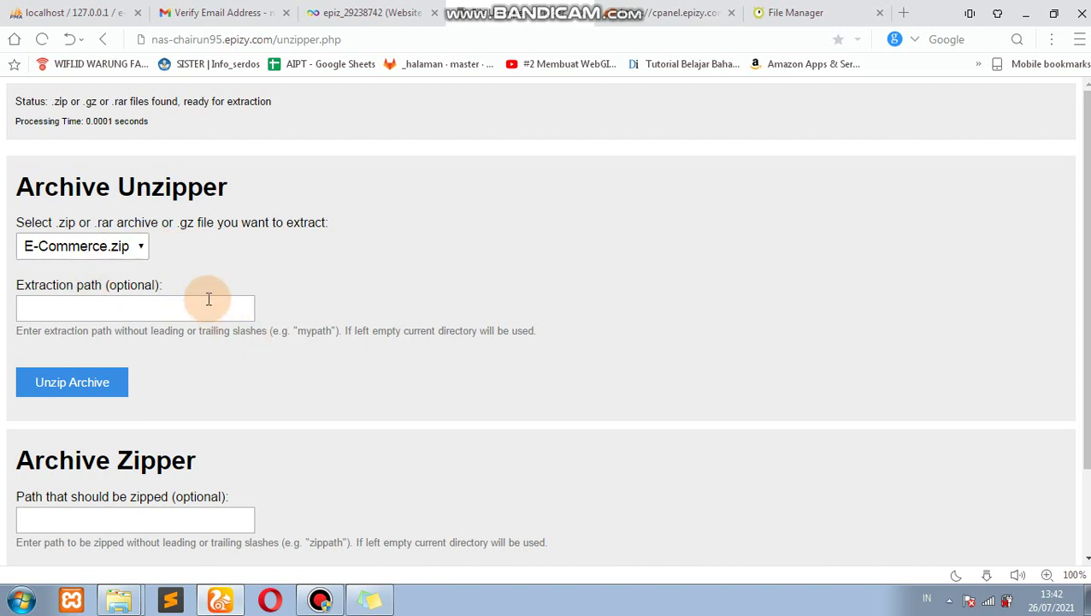
pyautogui.scroll(-2, 244, 297)
pyautogui.scroll(2, 244, 322)
pyautogui.click(75, 386)
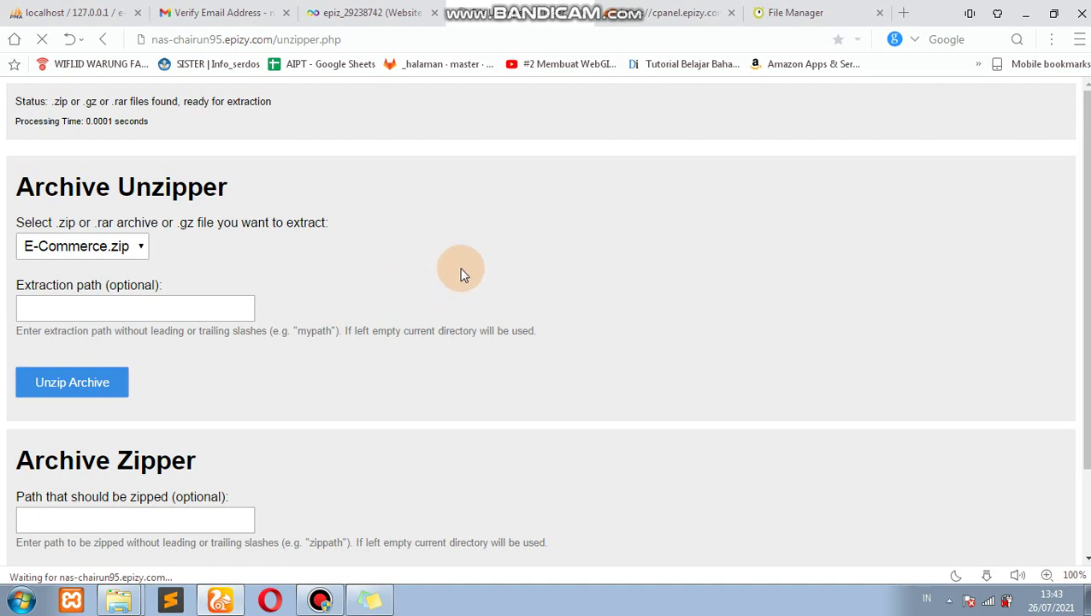
pyautogui.click(780, 11)
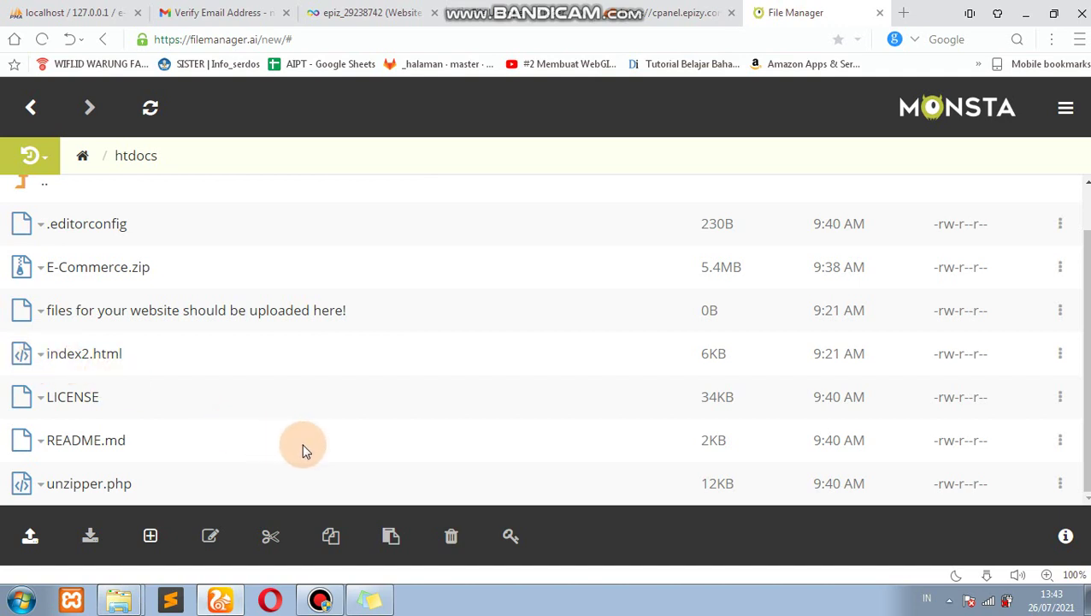
# Wait for 'Files unzipped successfully' (93.36 seconds) in Archive Unzipper, then go back to the file manager
pyautogui.click(504, 14)
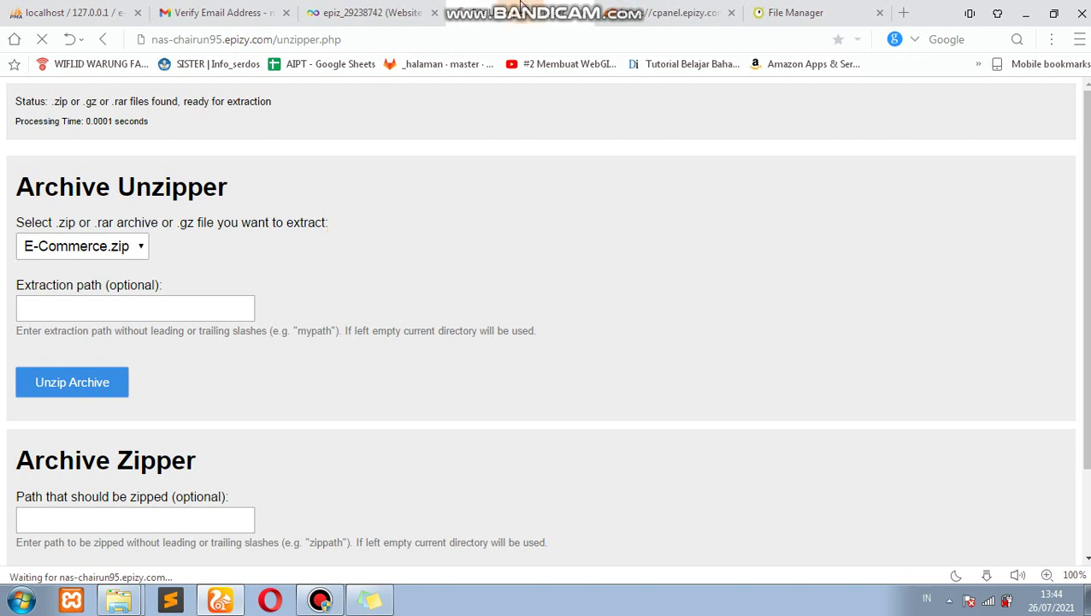
pyautogui.moveTo(504, 7)
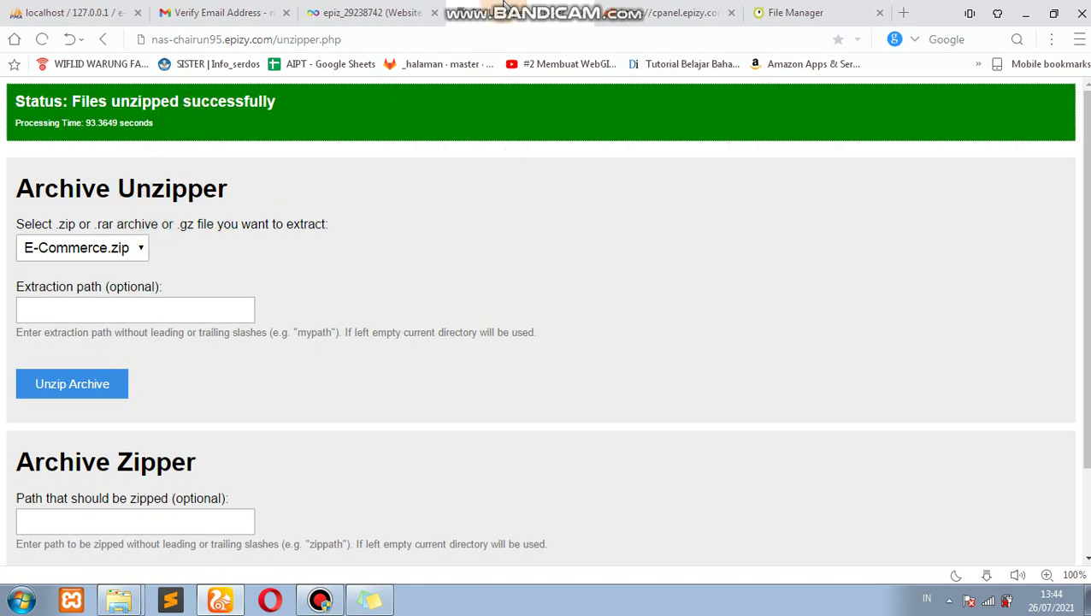
pyautogui.click(832, 7)
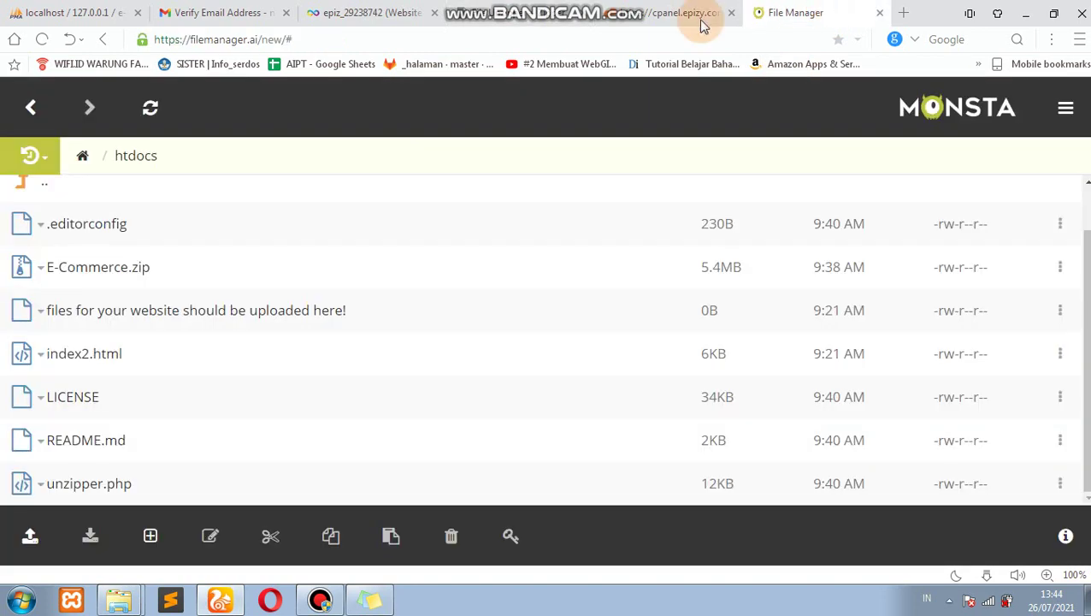
# Refresh htdocs, close the inspector panel, and scroll through the extracted application, assets, system folders
pyautogui.click(159, 111)
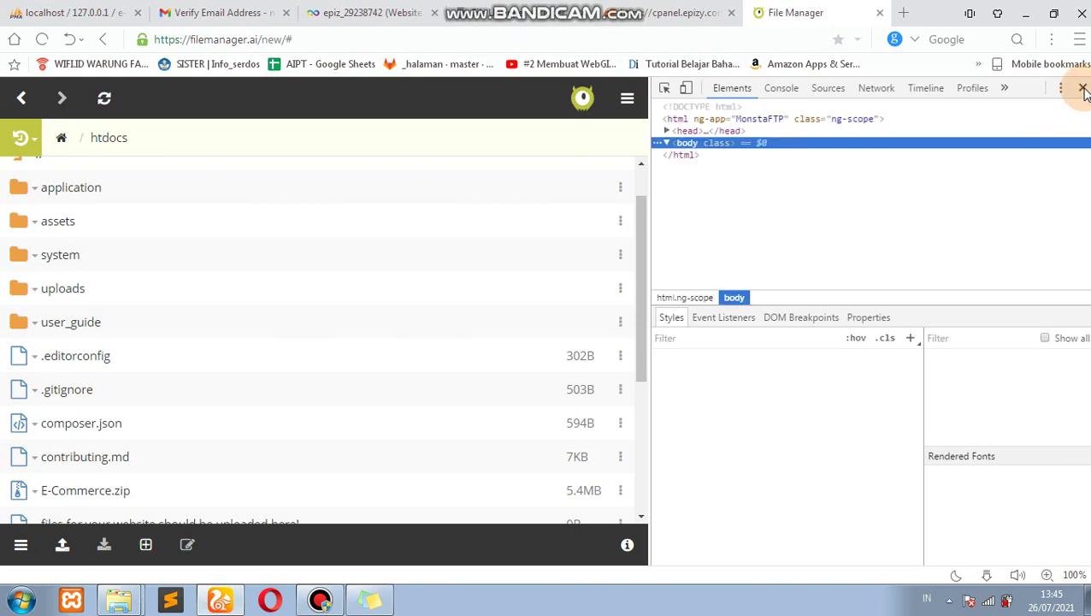
pyautogui.click(1085, 92)
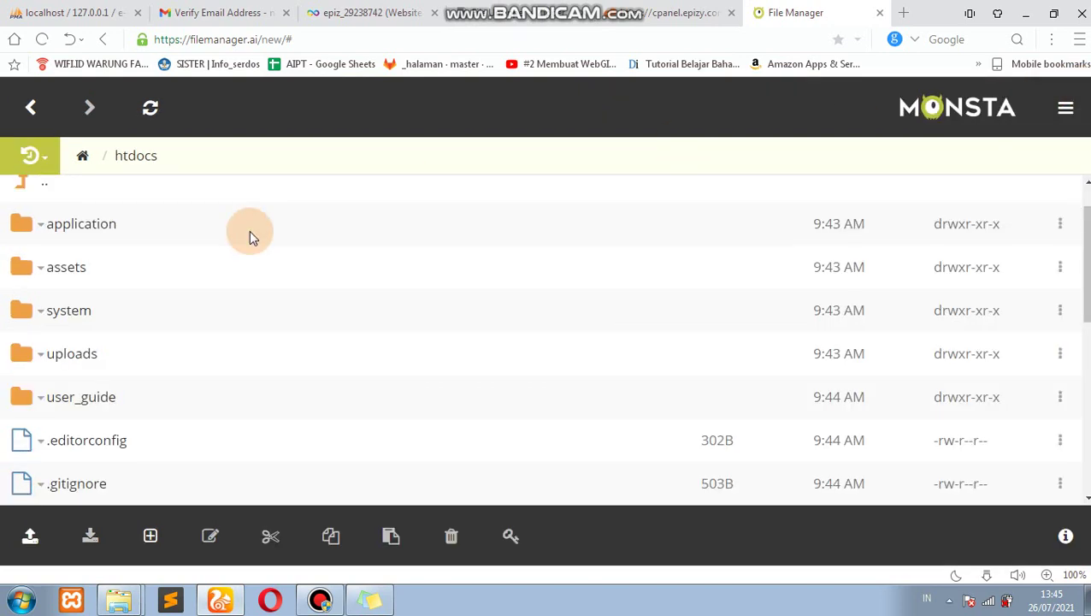
pyautogui.scroll(-4, 100, 366)
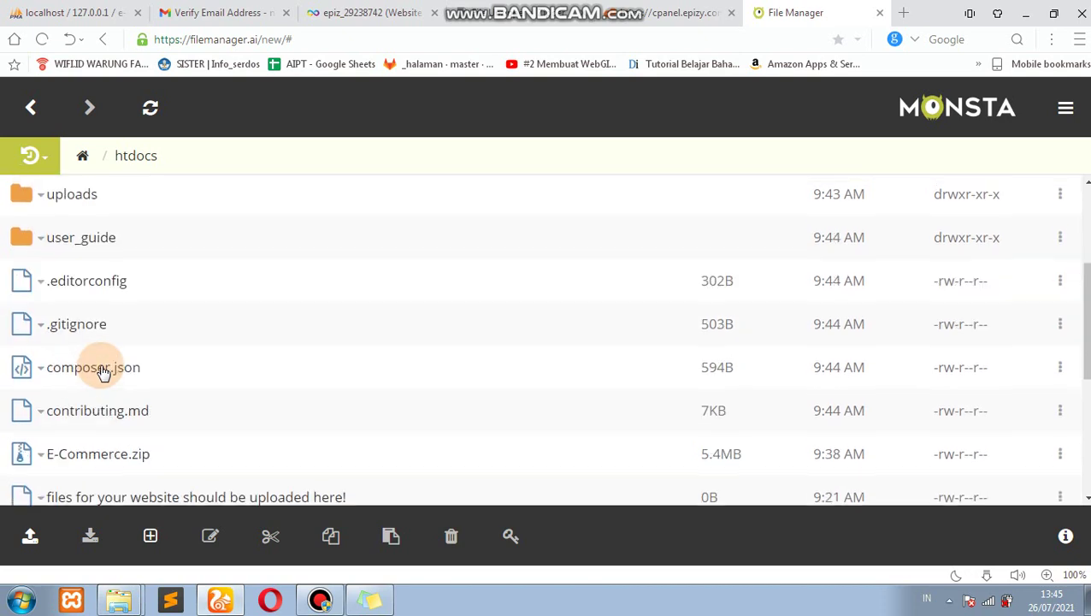
pyautogui.scroll(-2, 100, 372)
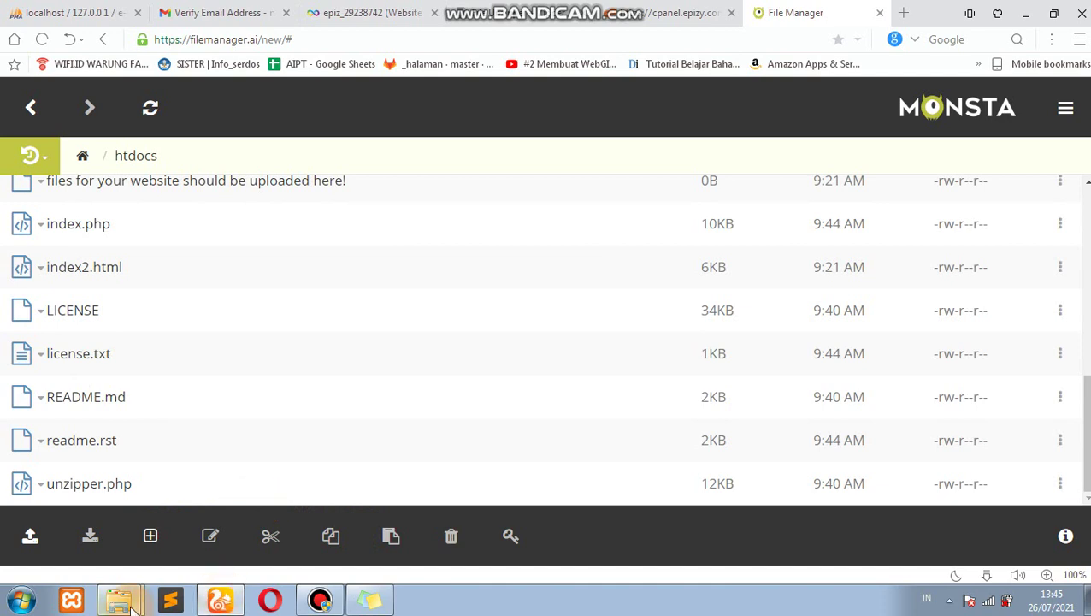
pyautogui.moveTo(132, 604)
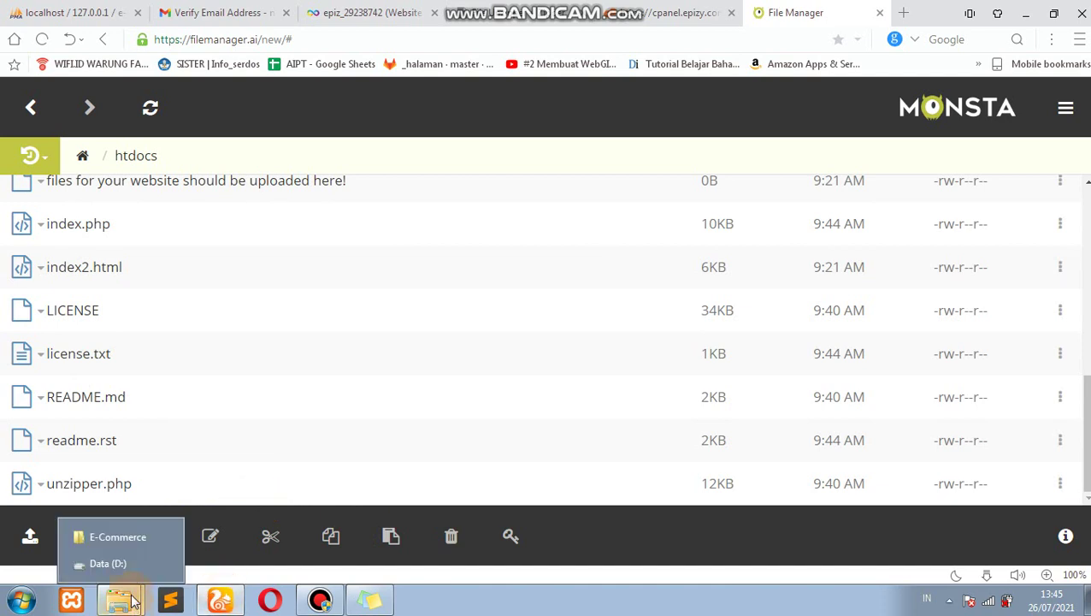
# Open the local Documents\unzipper-master folder in Explorer to review its four files
pyautogui.click(127, 565)
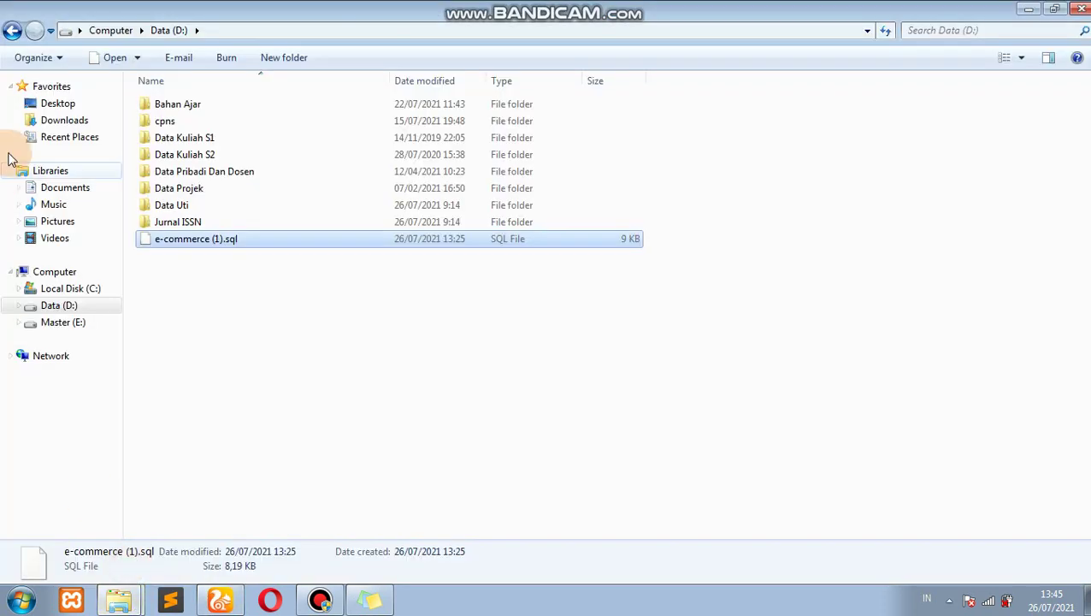
pyautogui.click(65, 194)
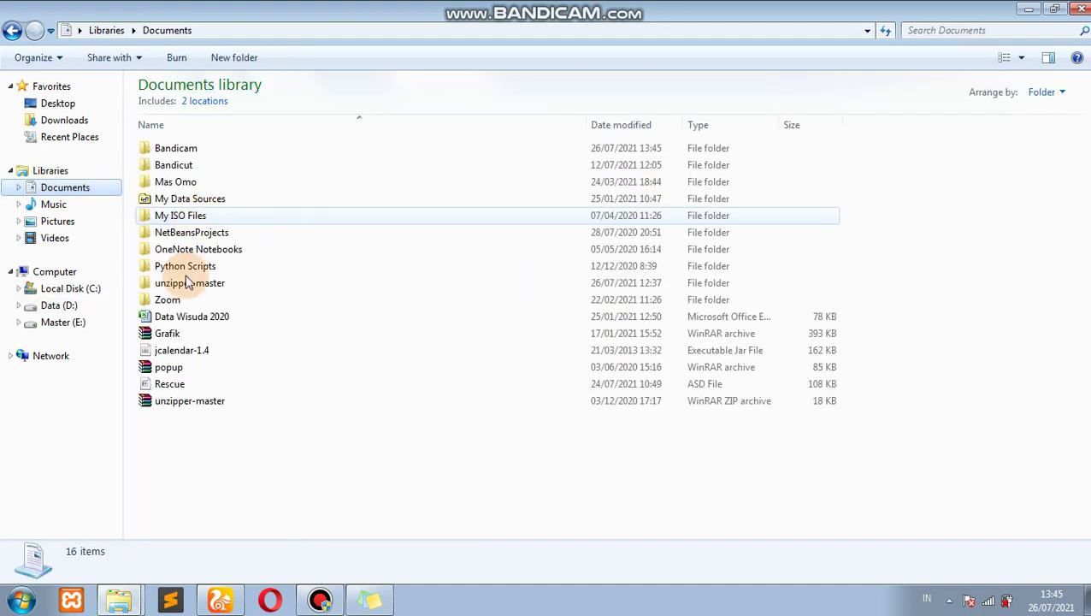
pyautogui.click(188, 287)
pyautogui.doubleClick(188, 287)
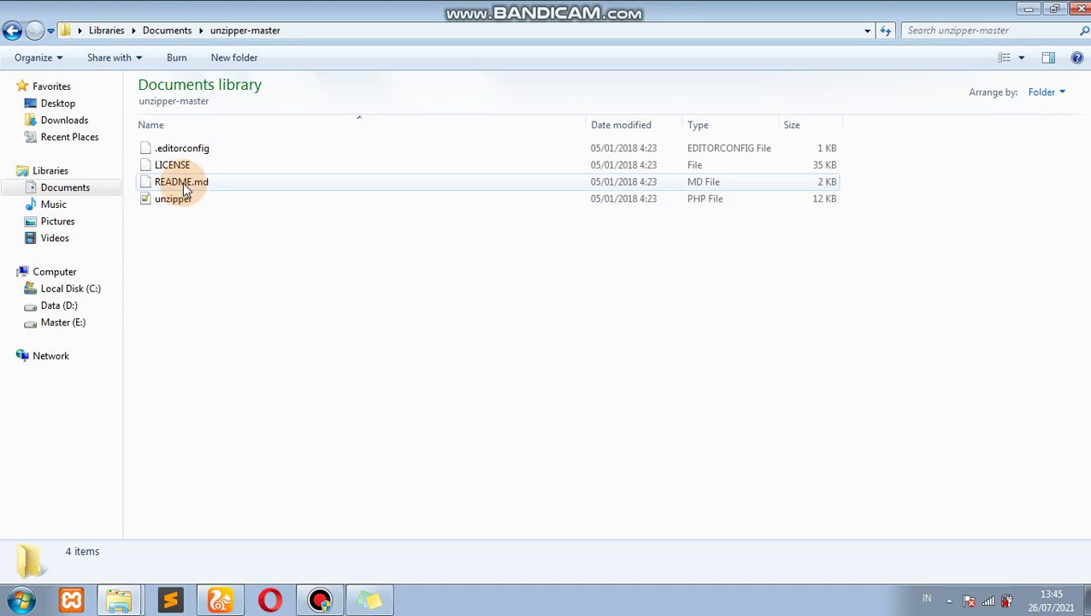
pyautogui.click(221, 603)
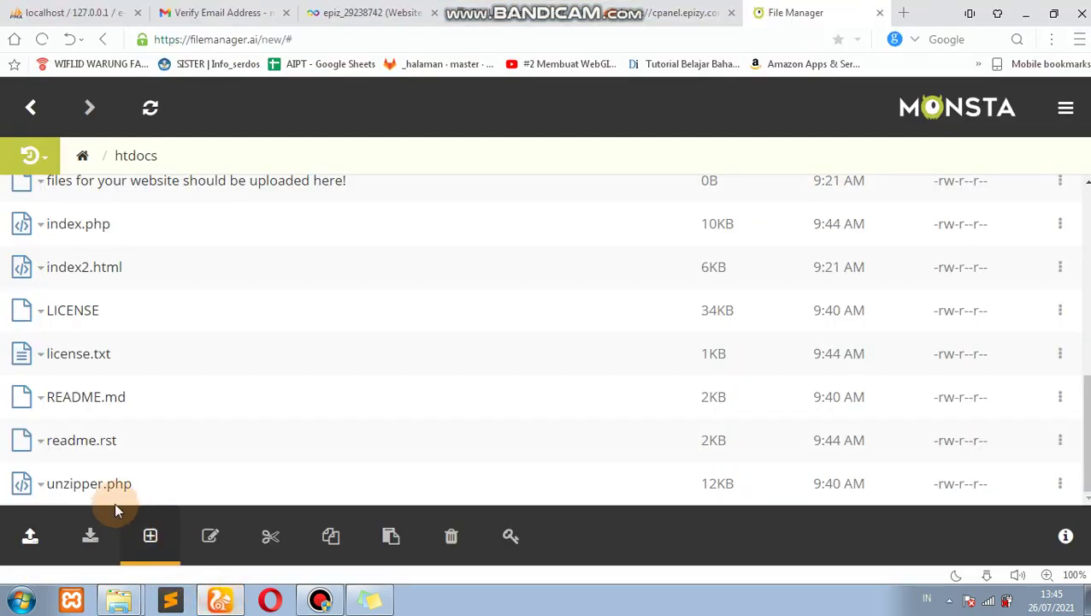
# Delete unzipper.php and README.md from htdocs, comparing against the local unzipper-master files
pyautogui.click(214, 482)
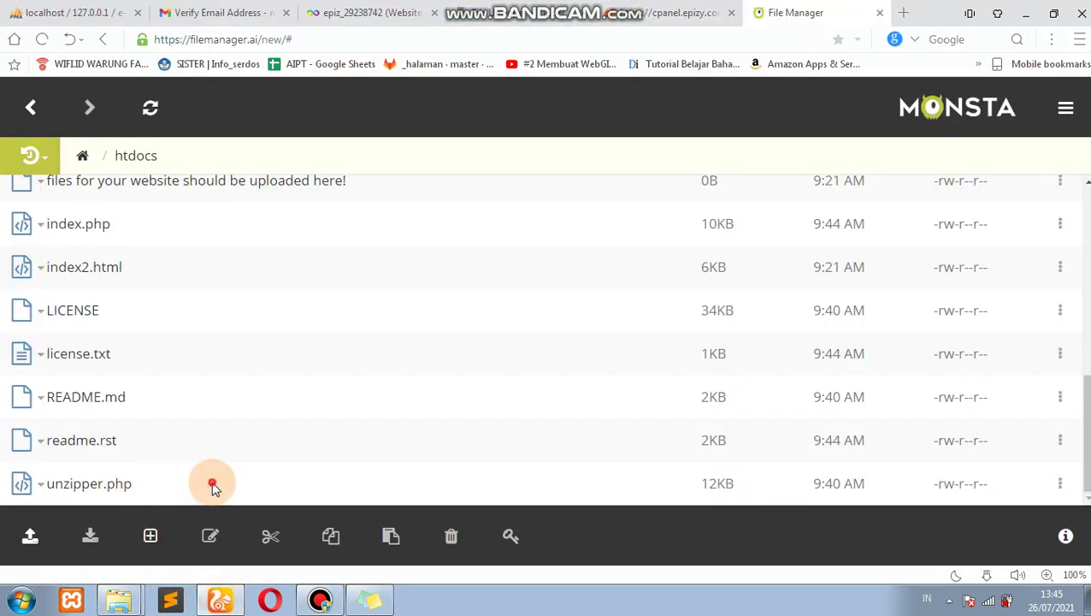
pyautogui.click(450, 532)
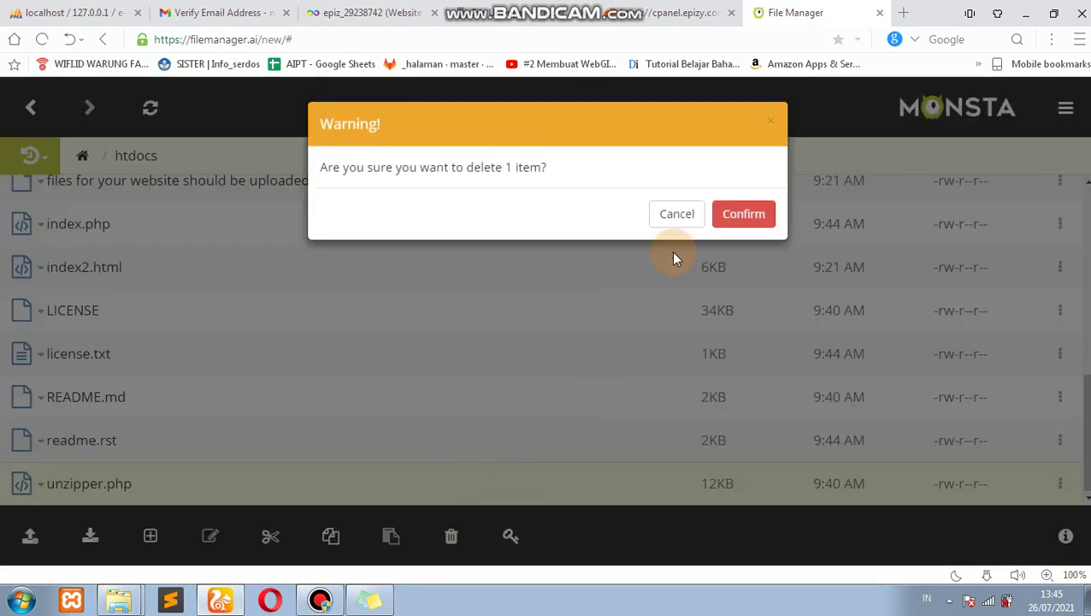
pyautogui.click(743, 214)
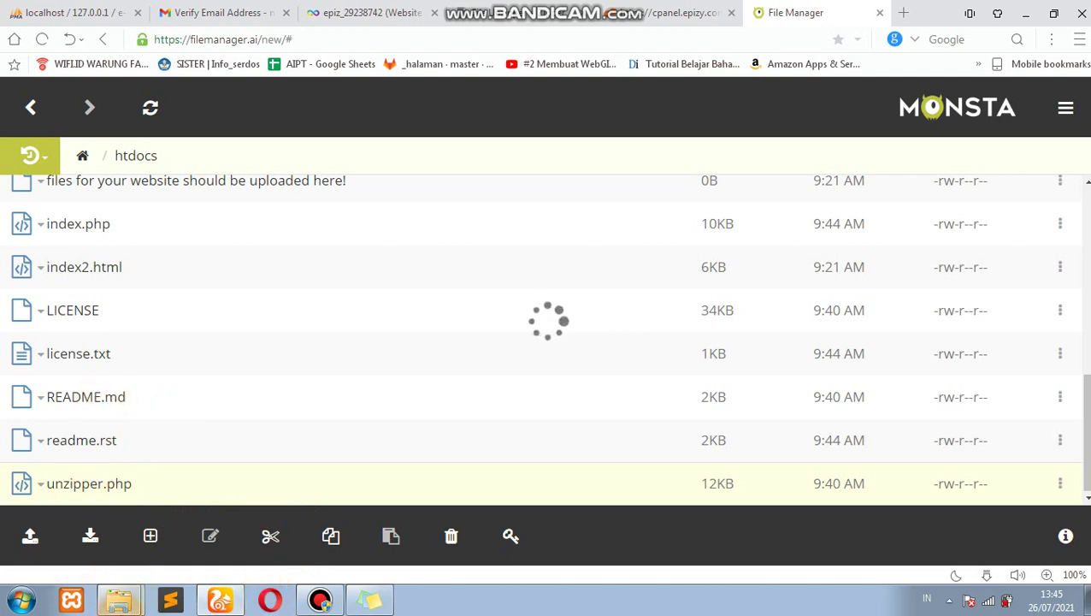
pyautogui.click(222, 602)
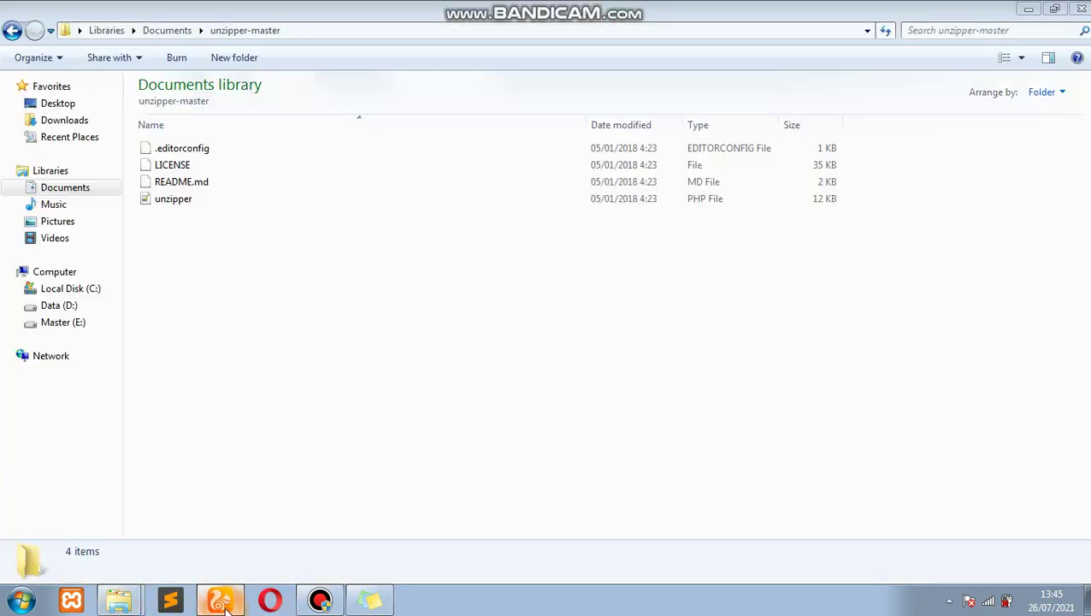
pyautogui.hotkey('alt', 'Tab')
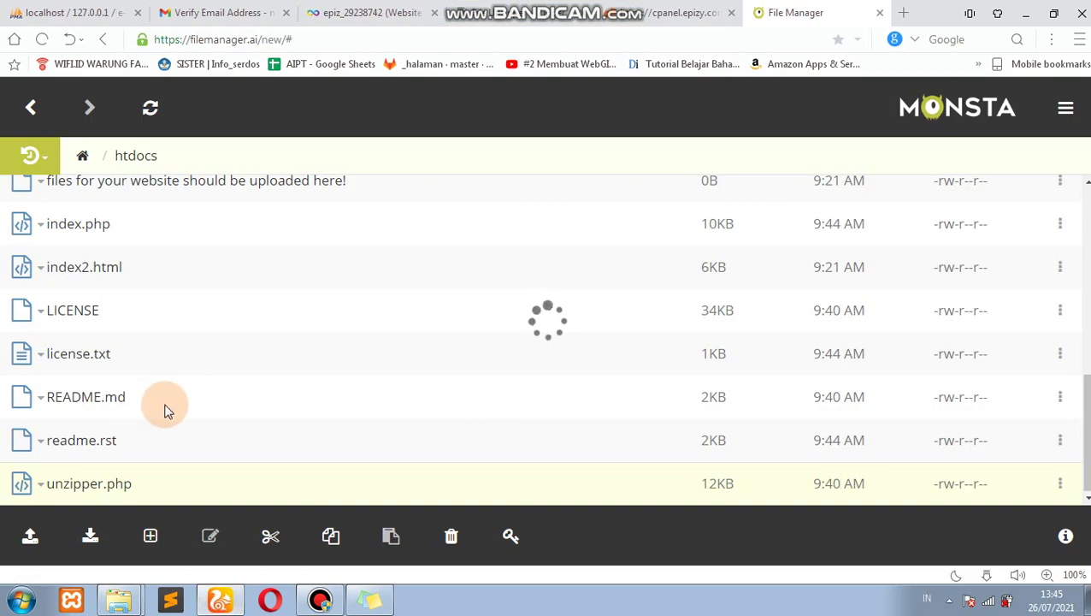
pyautogui.click(242, 445)
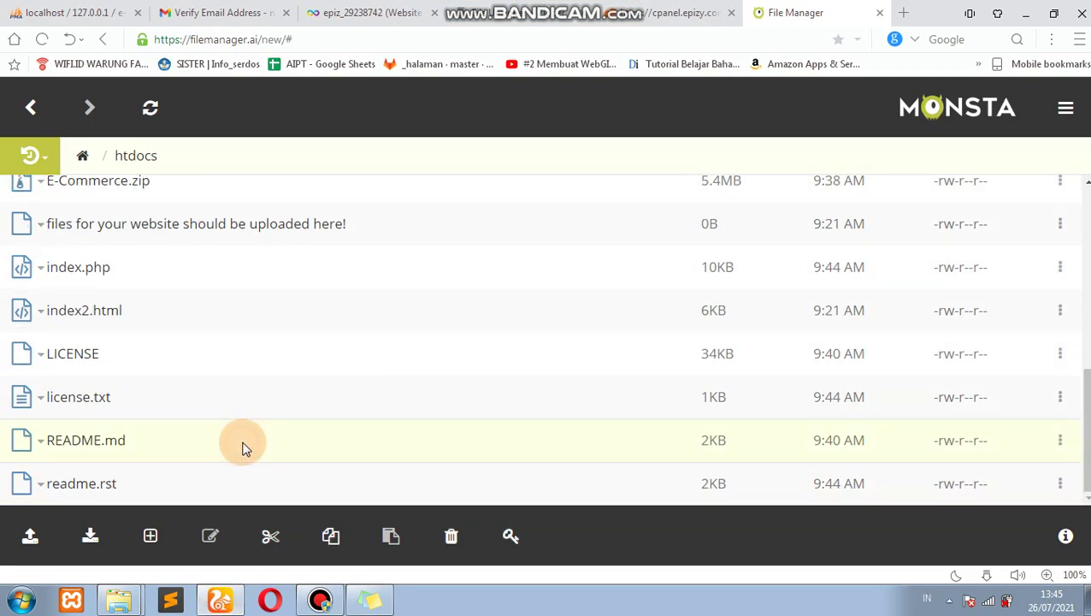
pyautogui.click(452, 537)
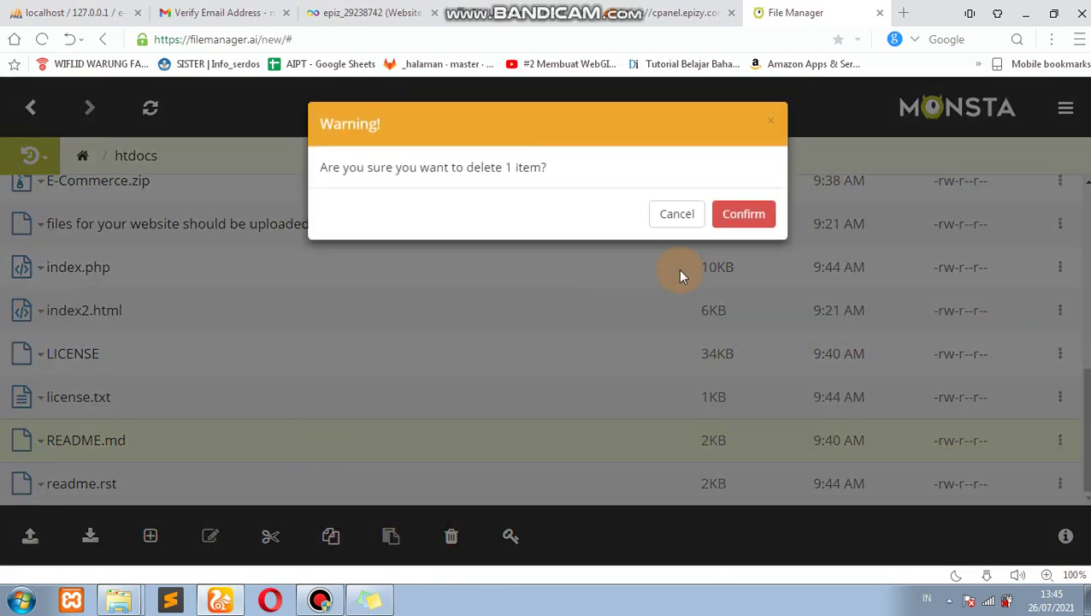
pyautogui.click(738, 224)
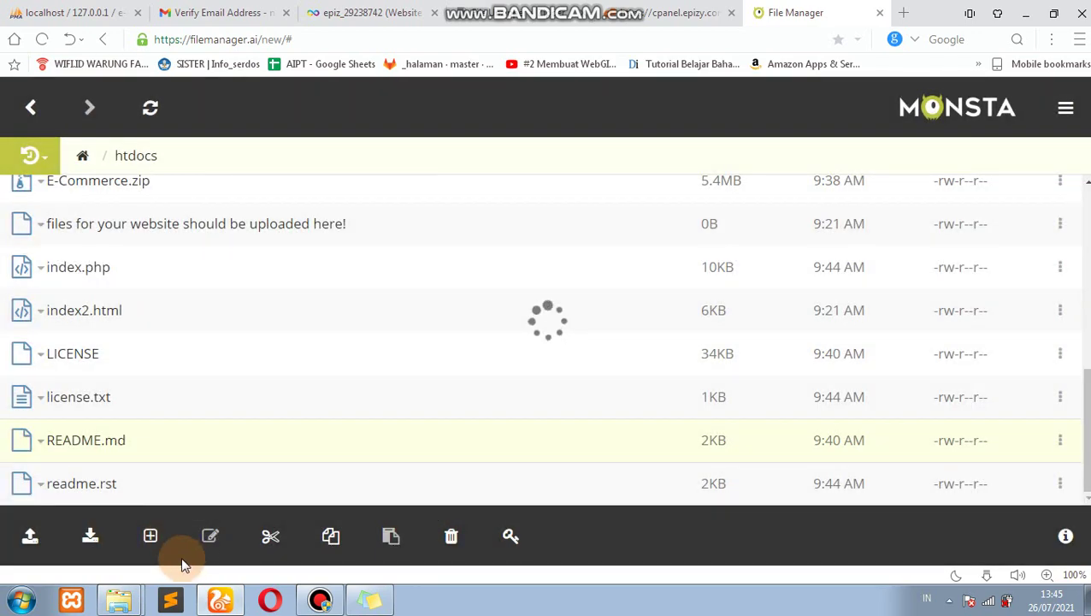
pyautogui.click(214, 604)
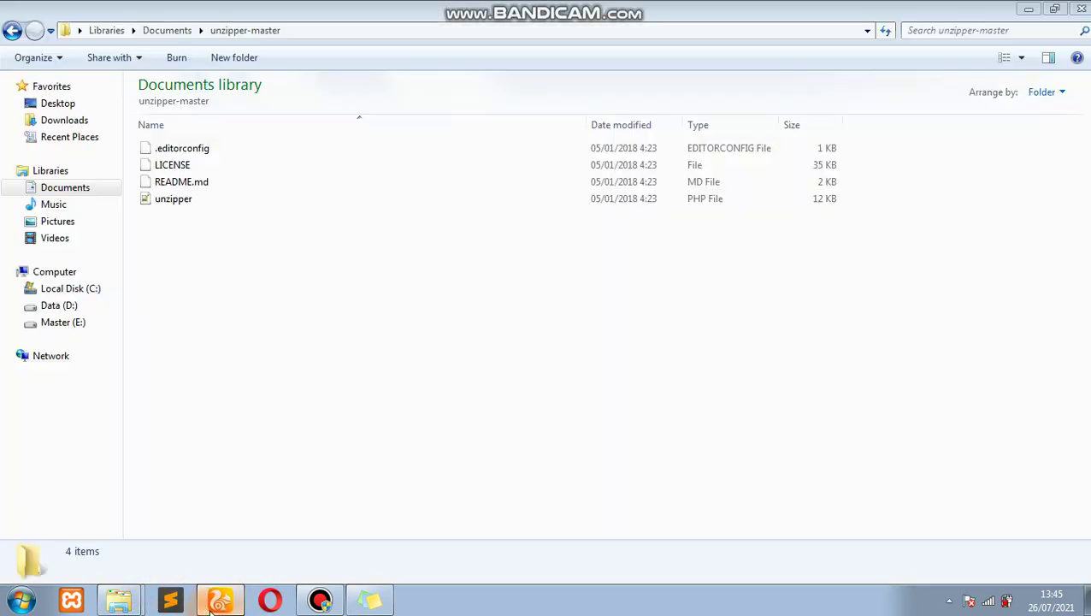
pyautogui.click(218, 603)
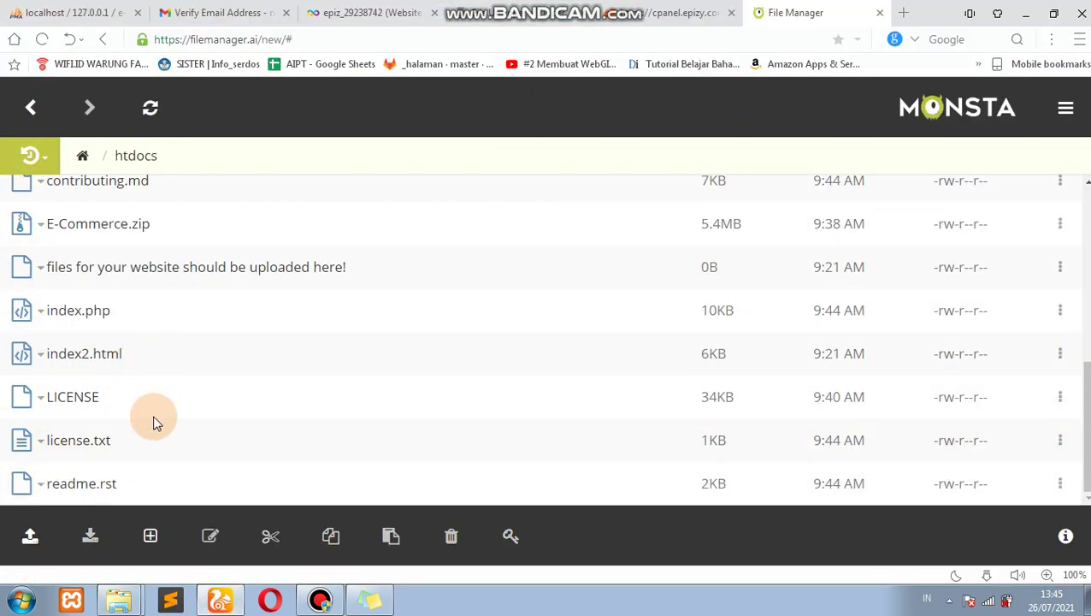
# Delete LICENSE and .editorconfig from htdocs, leaving the listing ending at readme.rst
pyautogui.click(160, 404)
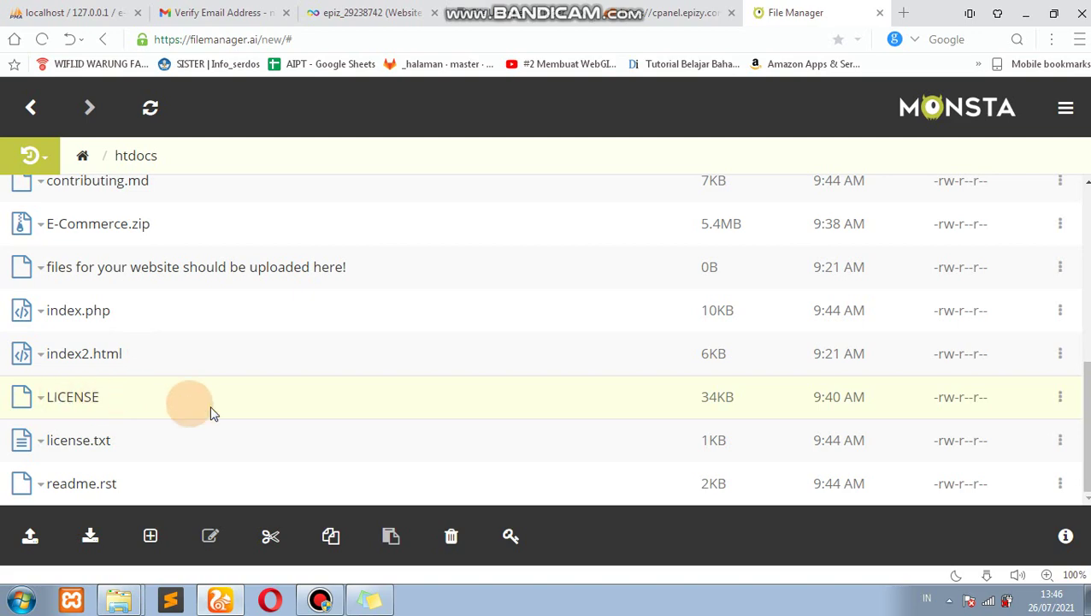
pyautogui.click(452, 537)
pyautogui.click(452, 538)
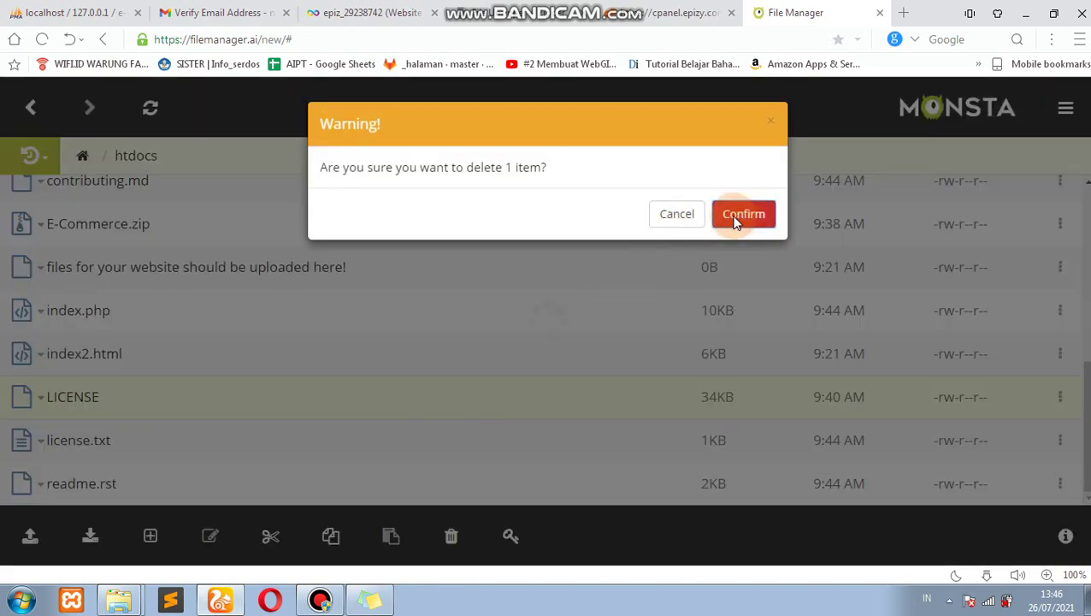
pyautogui.click(743, 221)
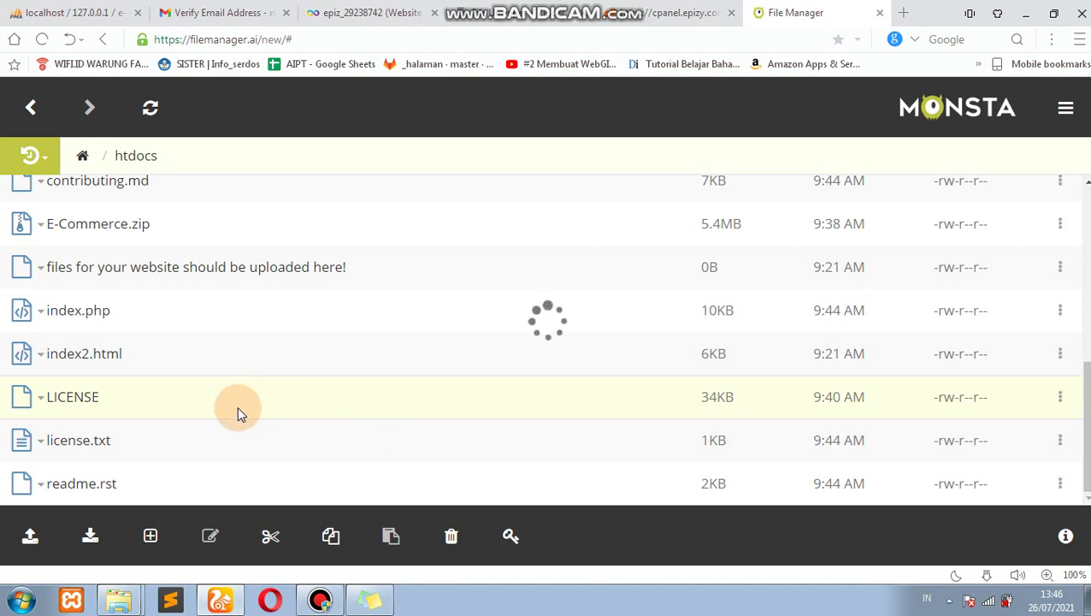
pyautogui.click(221, 603)
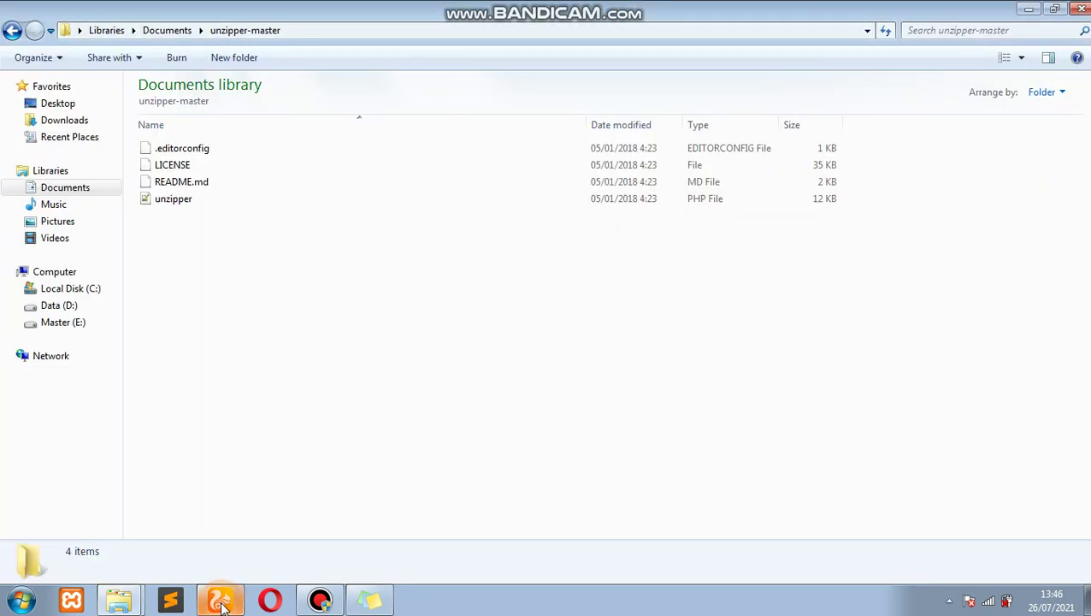
pyautogui.click(221, 602)
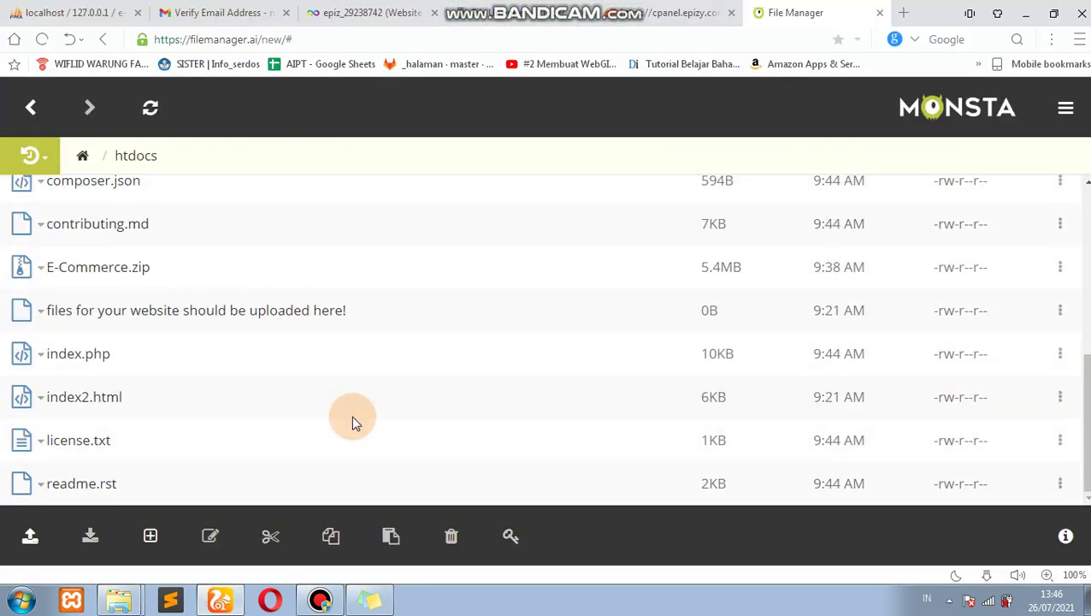
pyautogui.scroll(2, 181, 373)
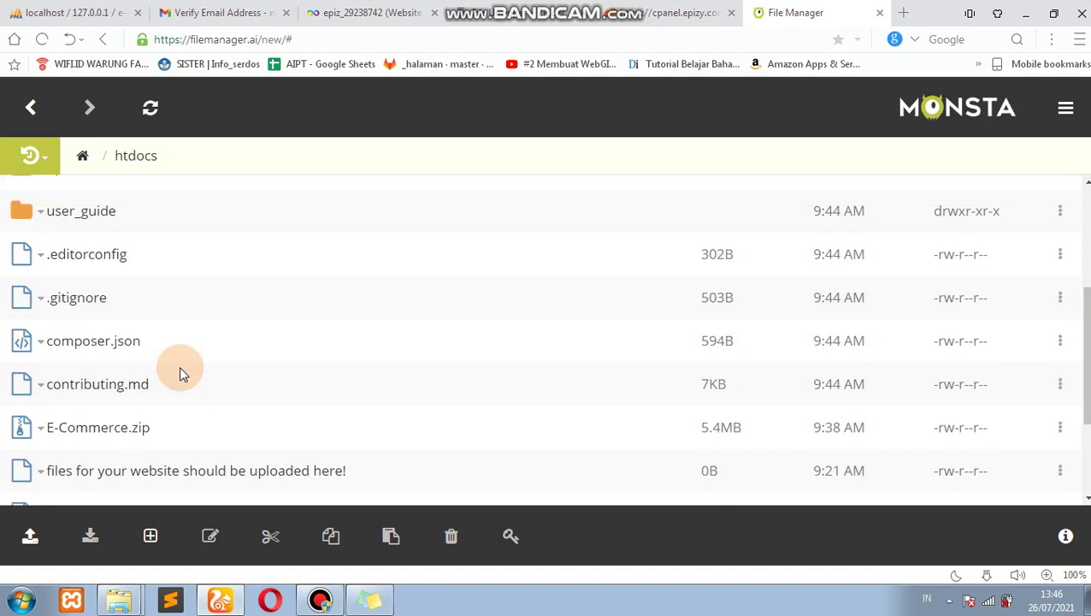
pyautogui.click(110, 254)
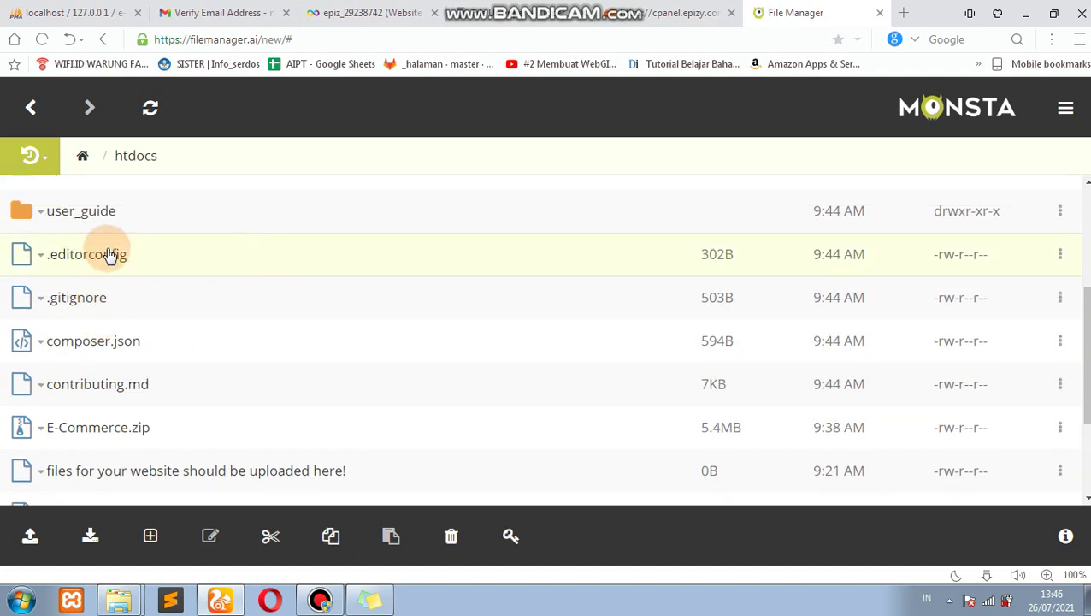
pyautogui.click(451, 534)
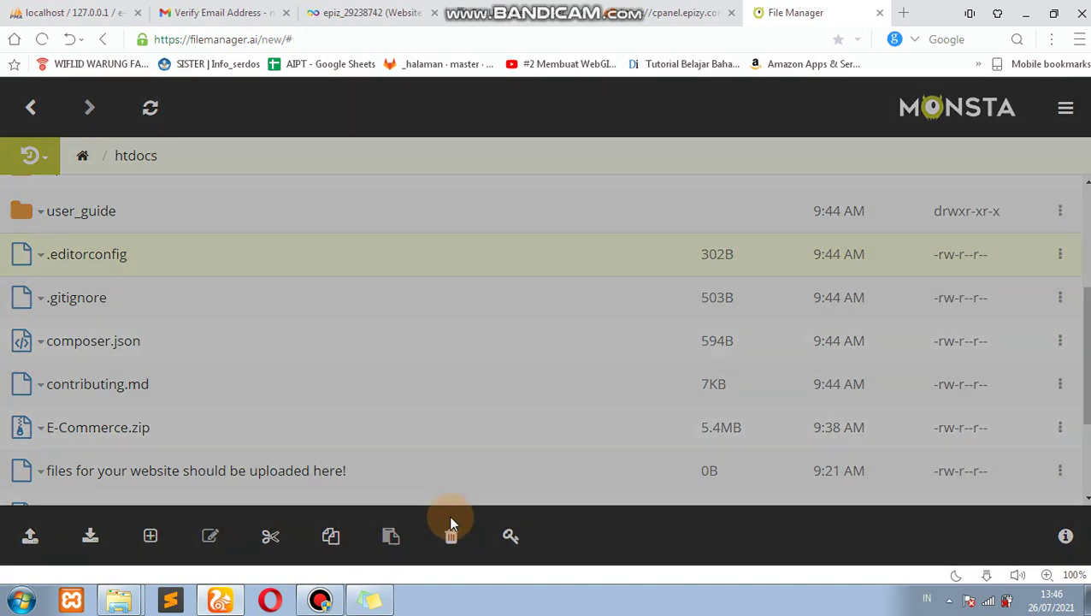
pyautogui.click(741, 215)
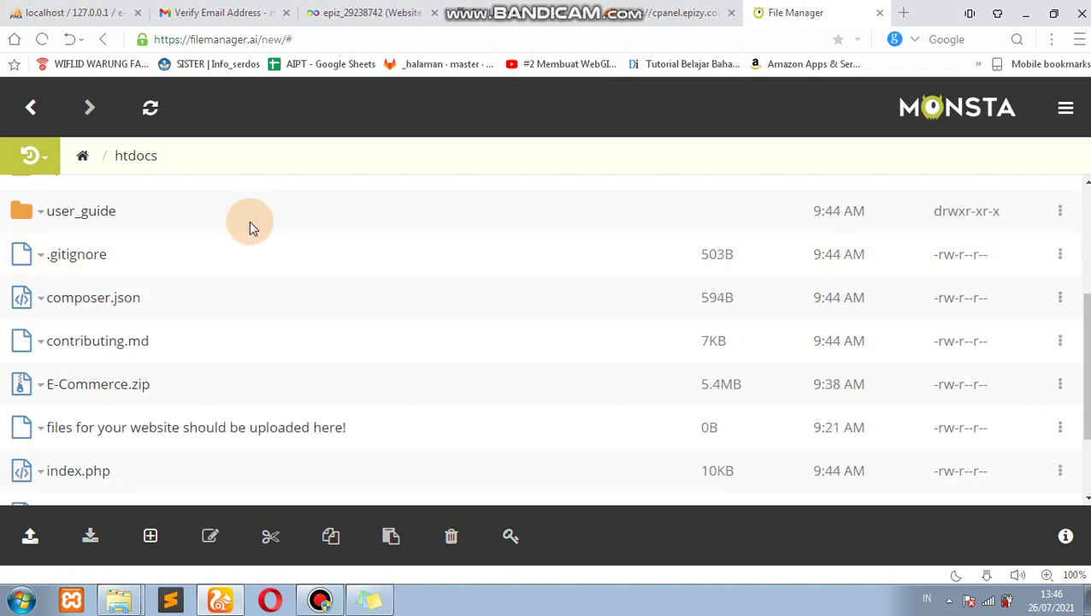
pyautogui.scroll(-2, 240, 377)
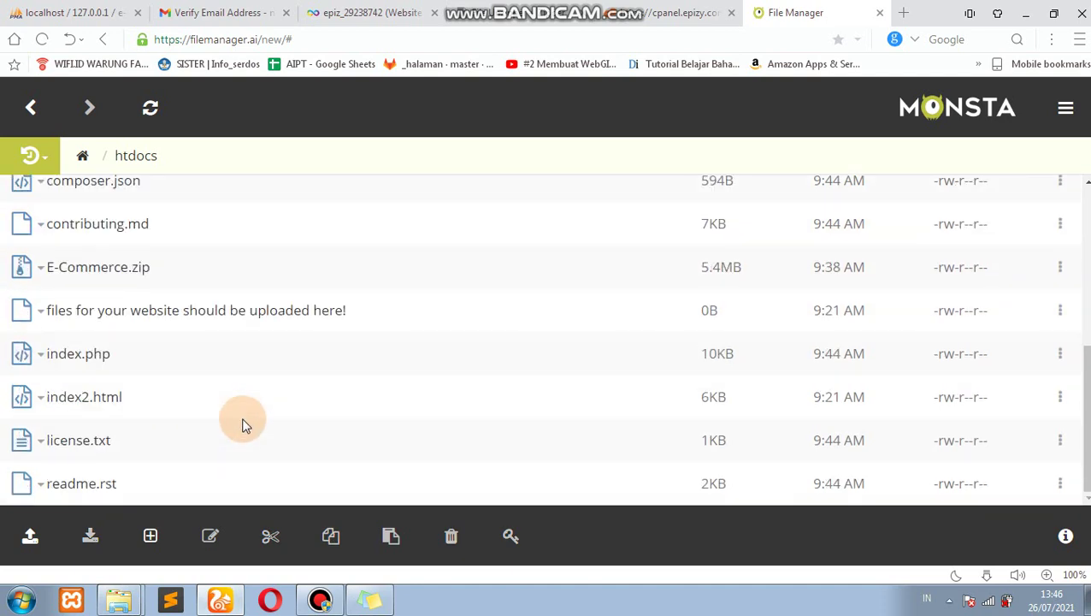
pyautogui.scroll(1, 243, 424)
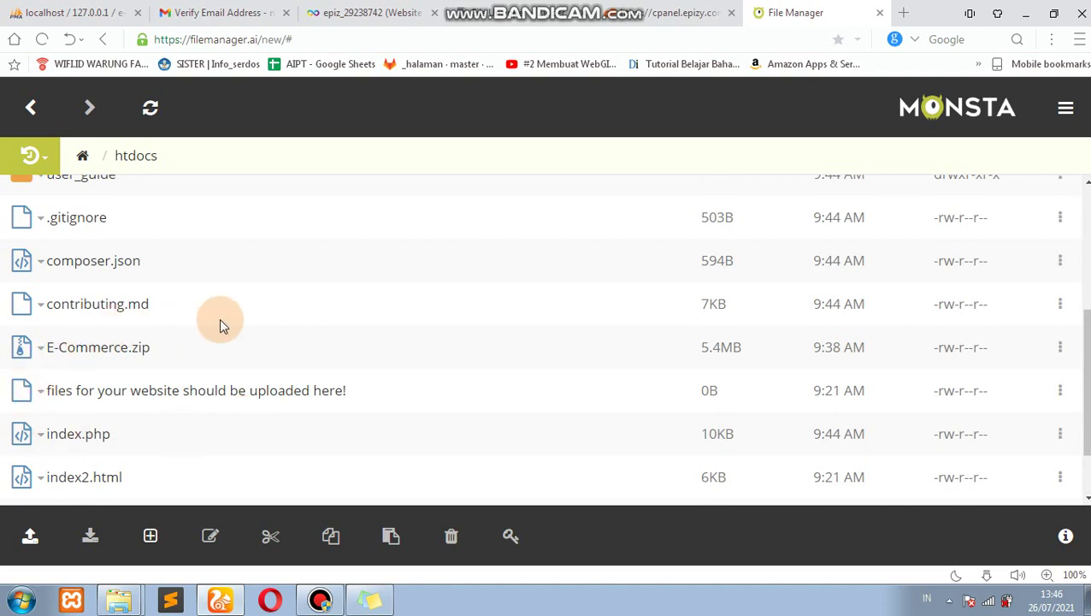
pyautogui.click(318, 353)
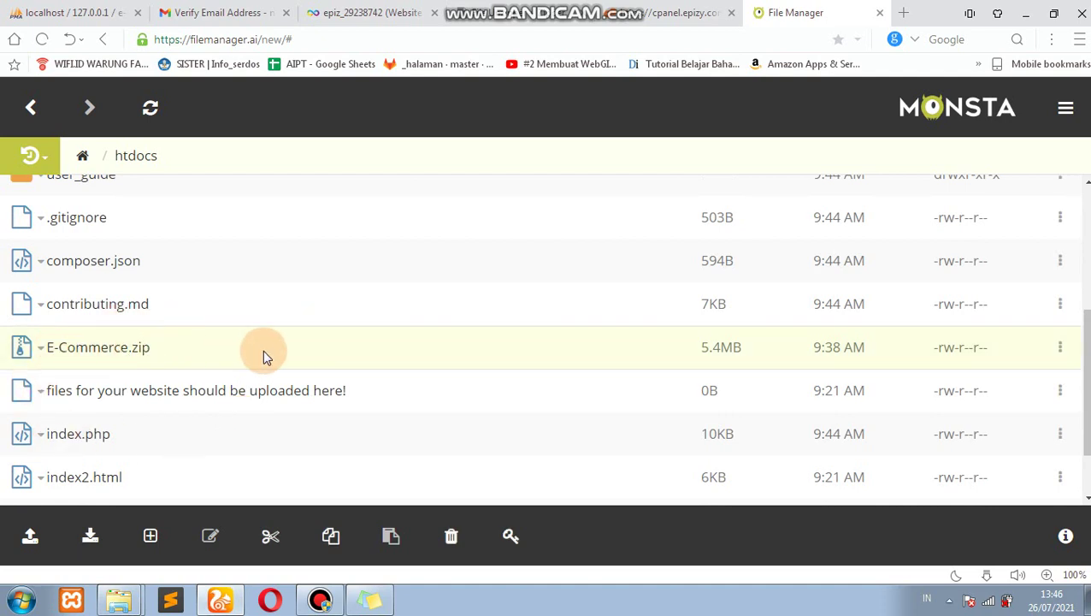
pyautogui.click(451, 536)
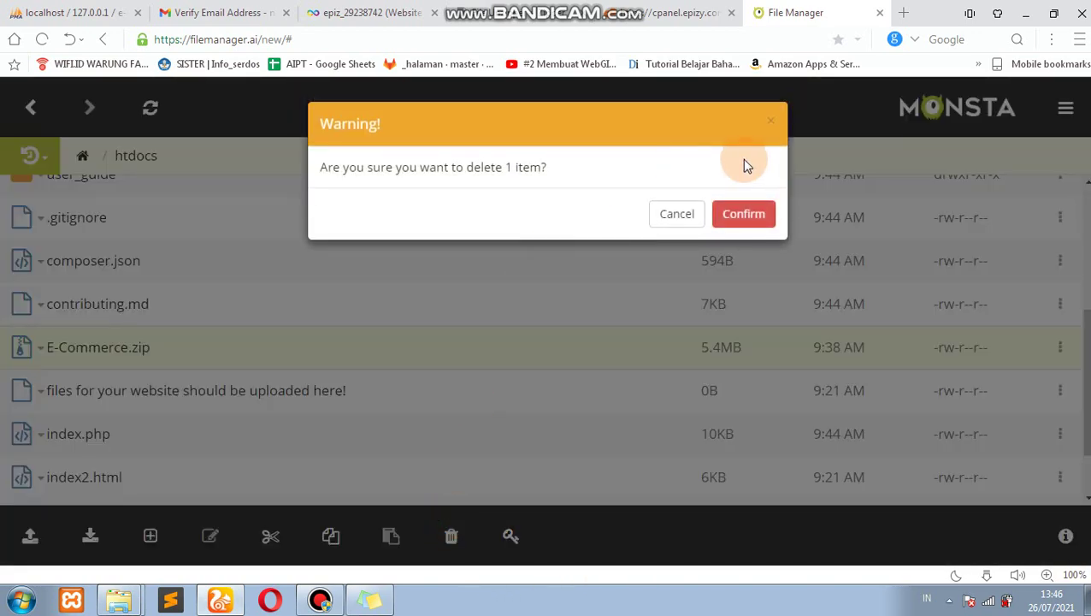
pyautogui.click(744, 214)
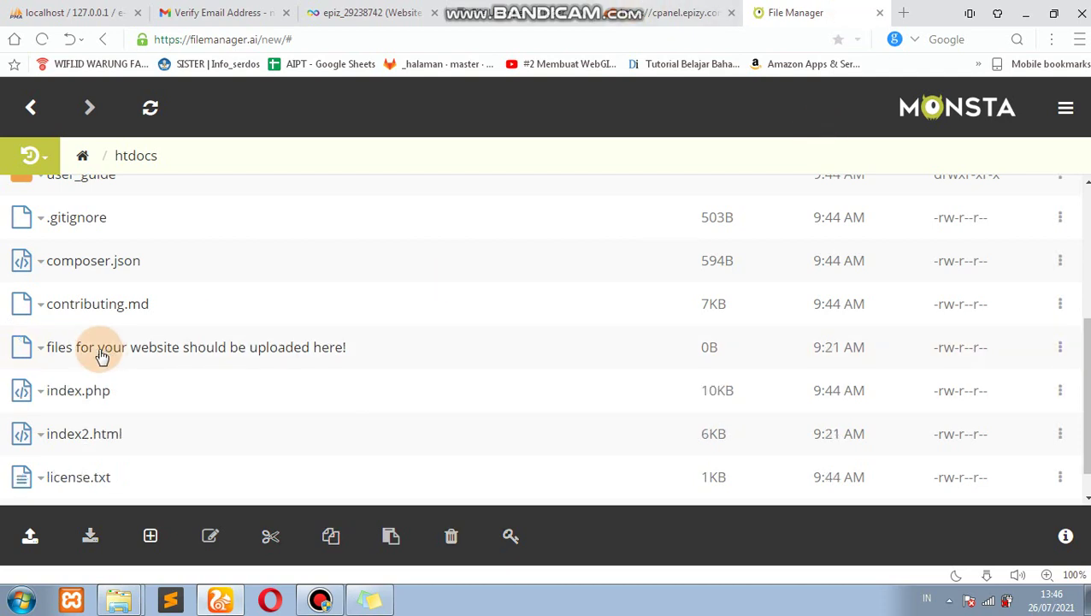
pyautogui.scroll(-1, 179, 295)
pyautogui.scroll(5, 171, 257)
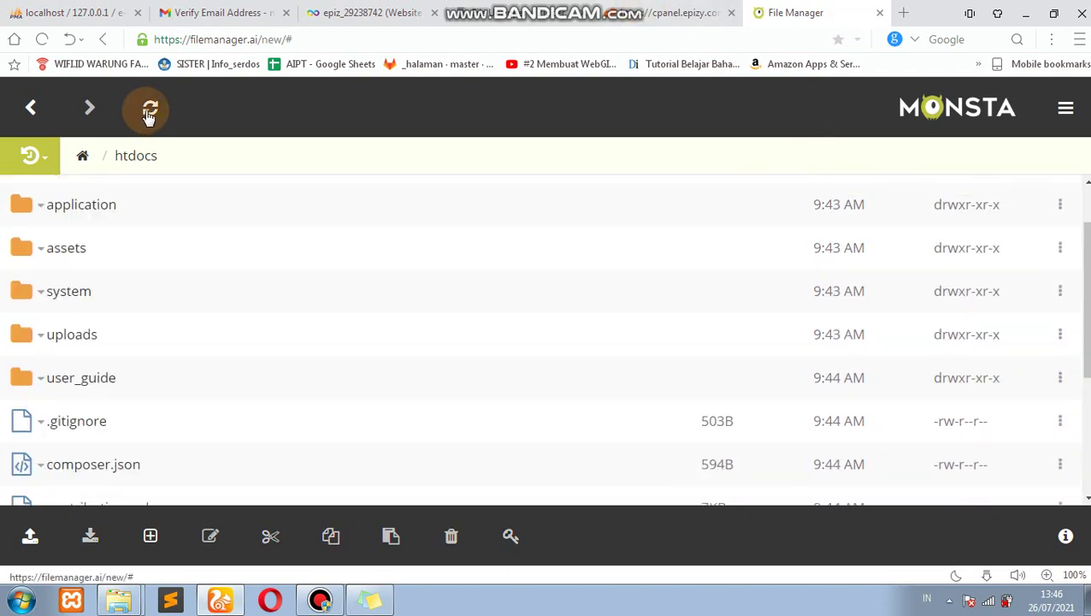
pyautogui.click(151, 109)
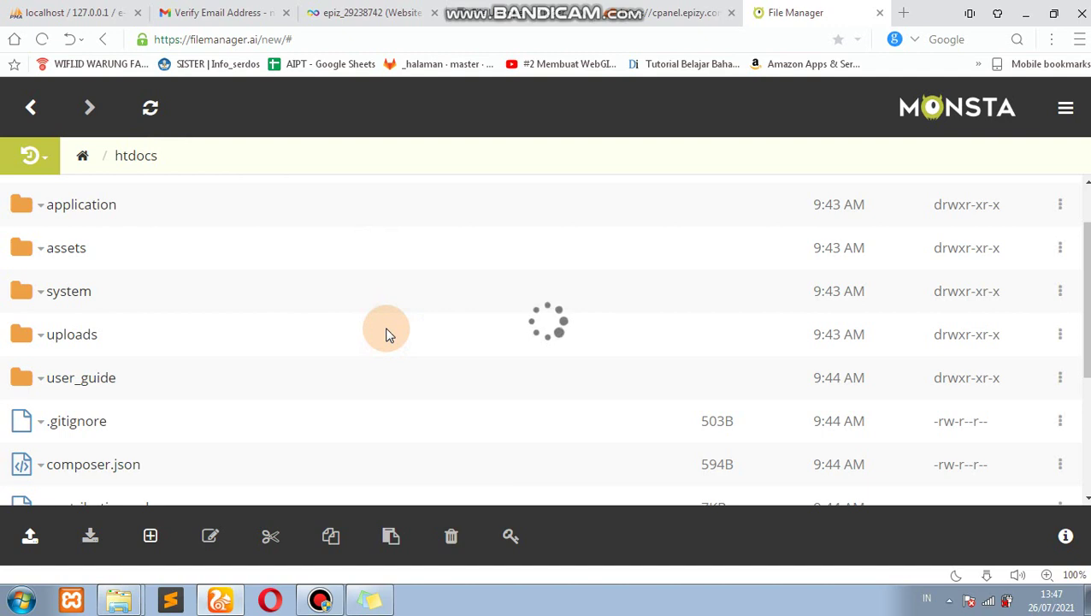
pyautogui.scroll(-3, 387, 334)
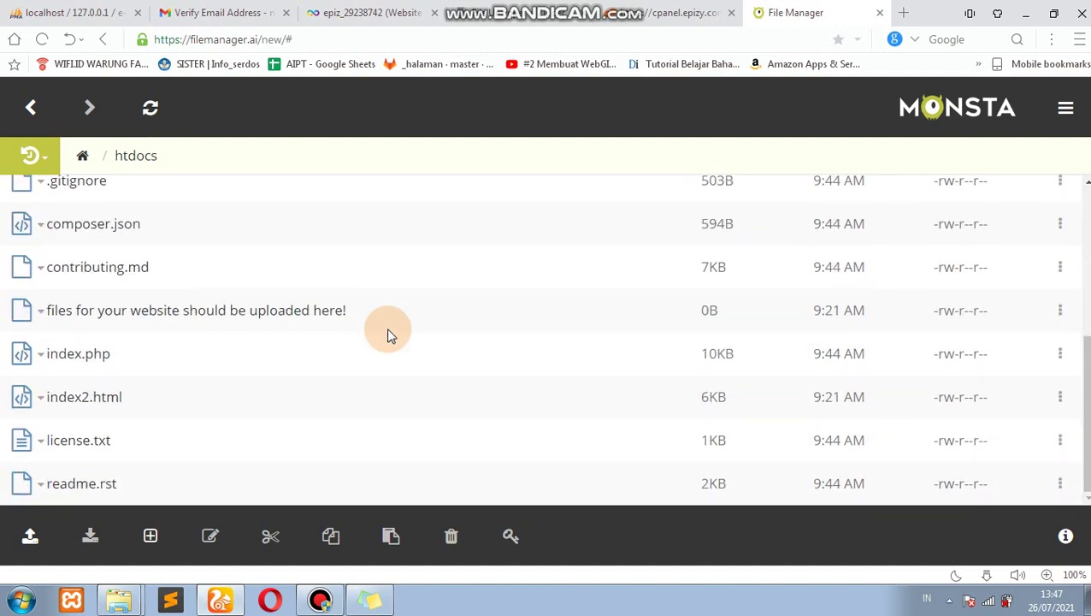
pyautogui.scroll(3, 387, 355)
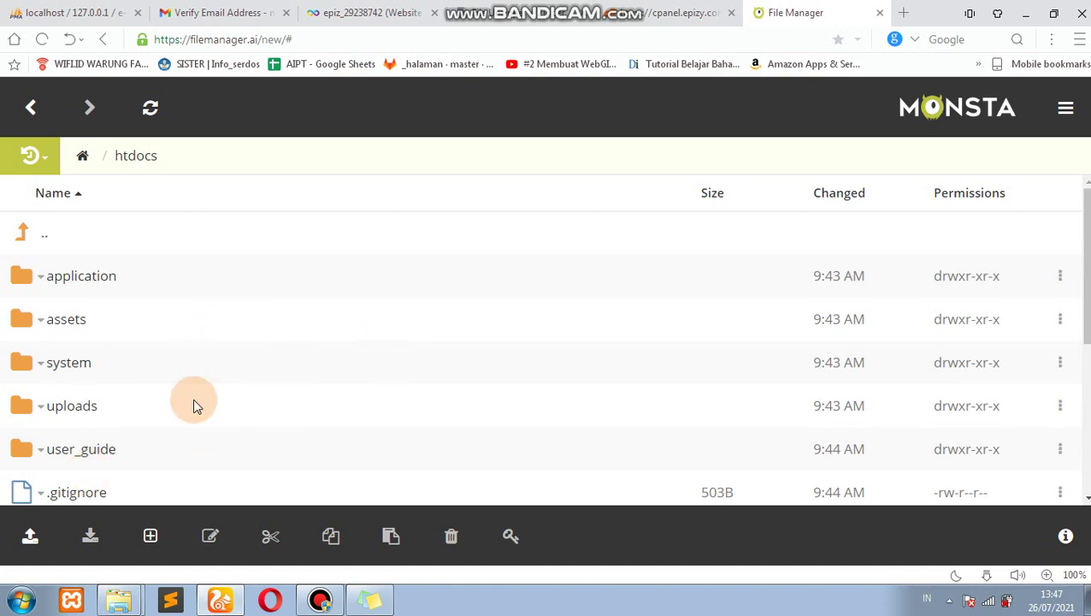
pyautogui.scroll(-3, 402, 367)
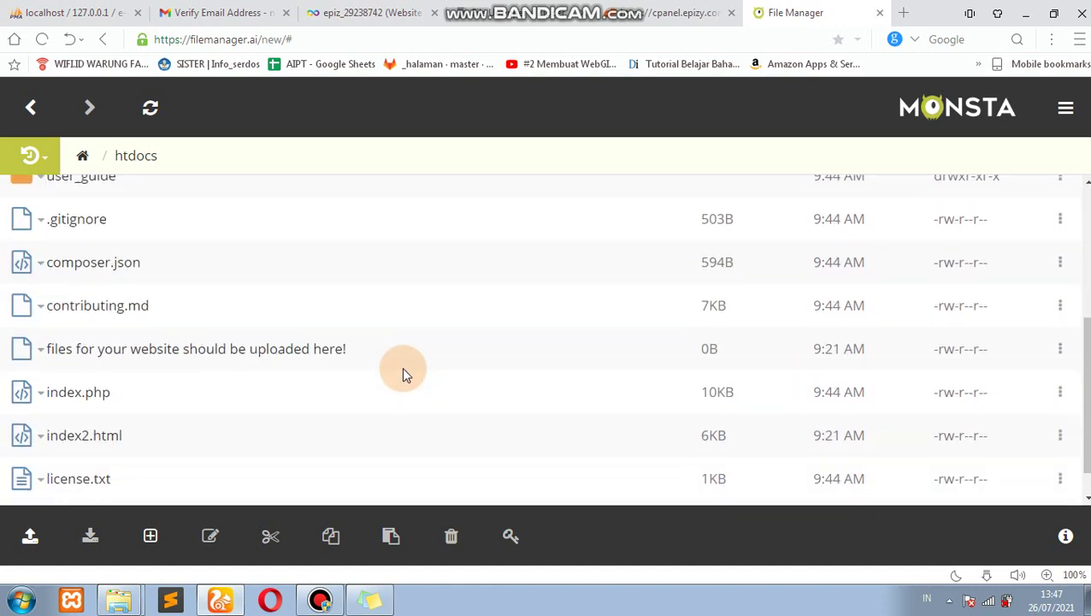
# Remove '/unzipper.php' from the address to load the site root, which shows a CodeIgniter database error
pyautogui.click(531, 8)
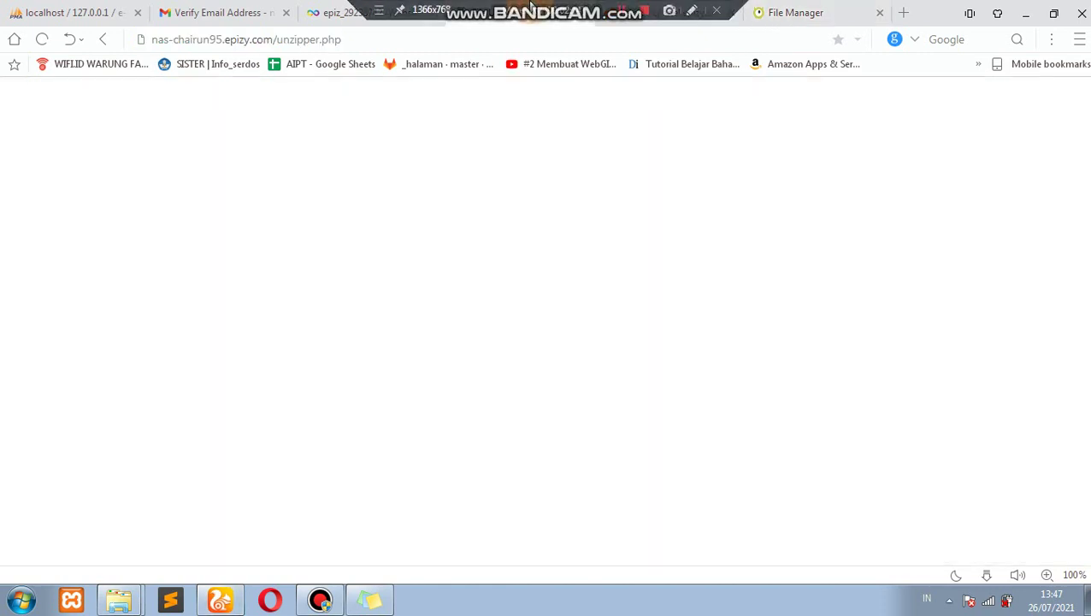
pyautogui.moveTo(274, 42); pyautogui.dragTo(382, 43)
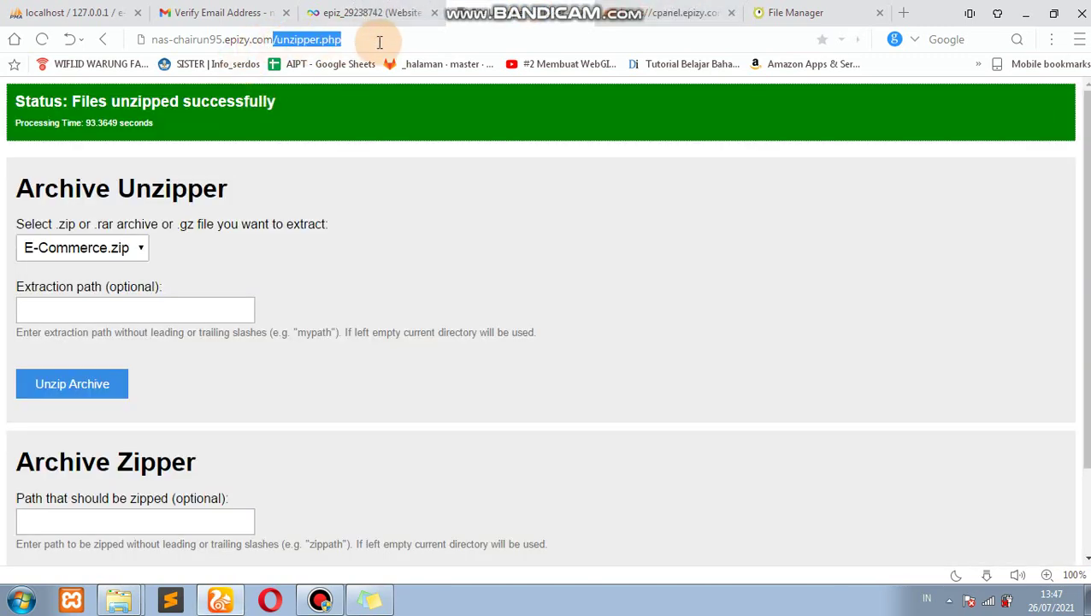
pyautogui.press('BackSpace')
pyautogui.press('Return')
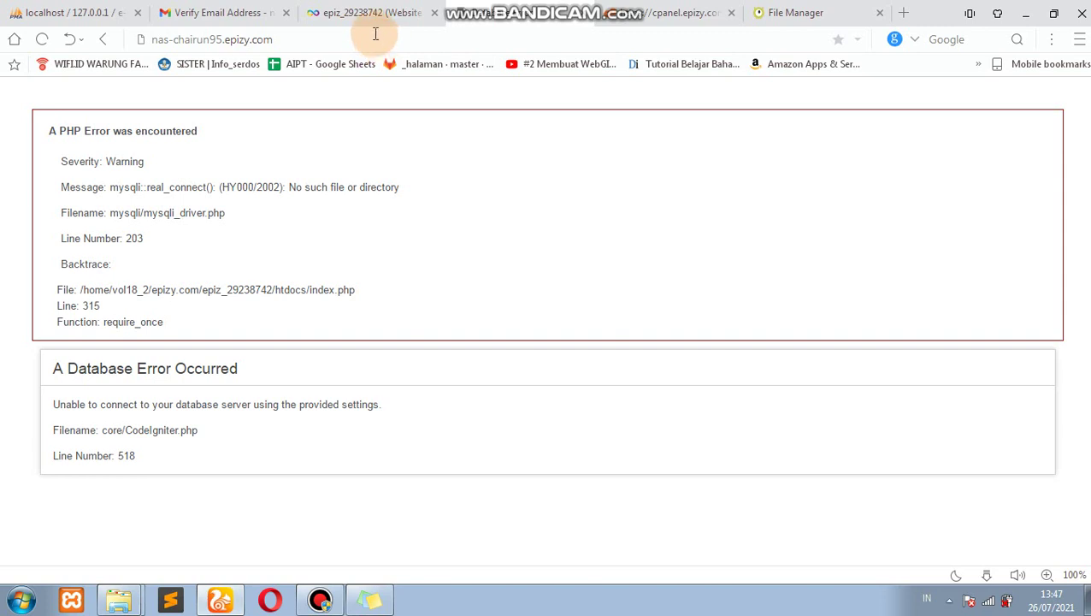
pyautogui.click(328, 8)
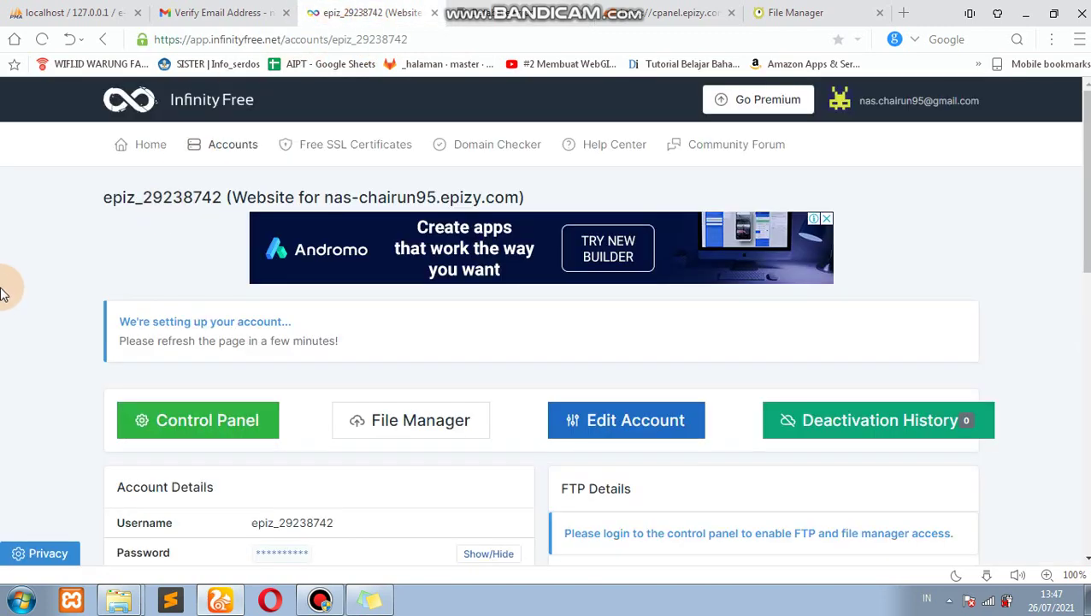
# Review MySQL Details and open vistapanel's MySQL Databases page listing the ecommerce database on sql101.epizy.com
pyautogui.scroll(-3, 10, 308)
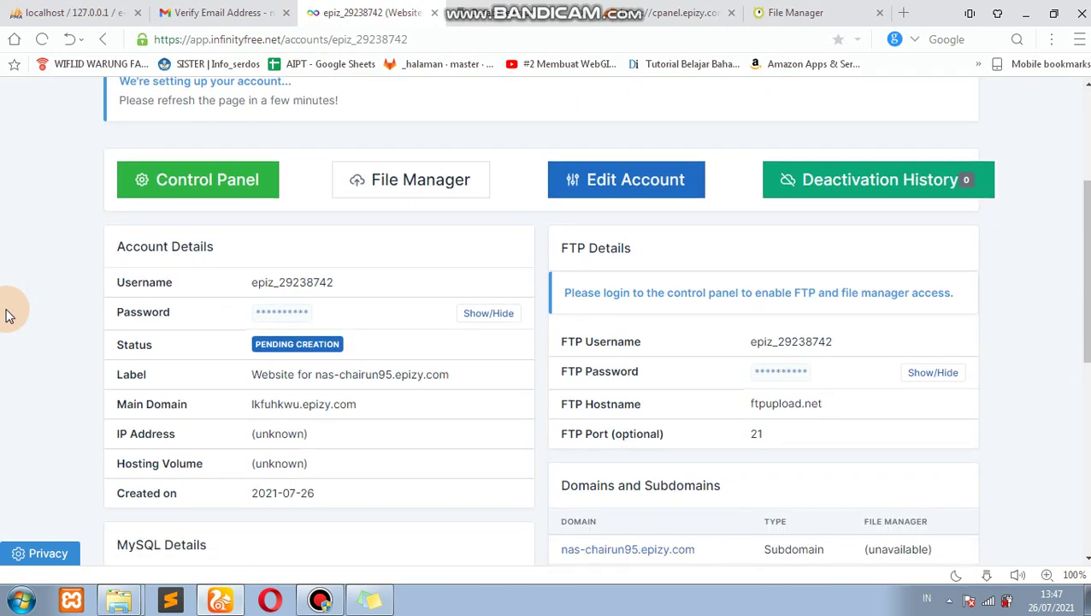
pyautogui.scroll(-4, 7, 316)
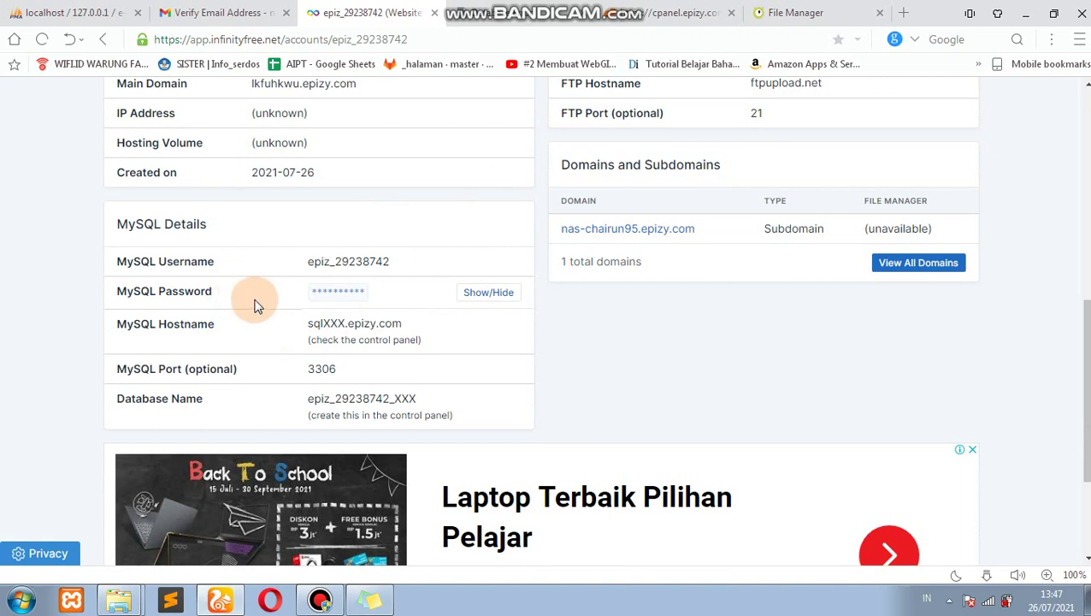
pyautogui.scroll(8, 350, 360)
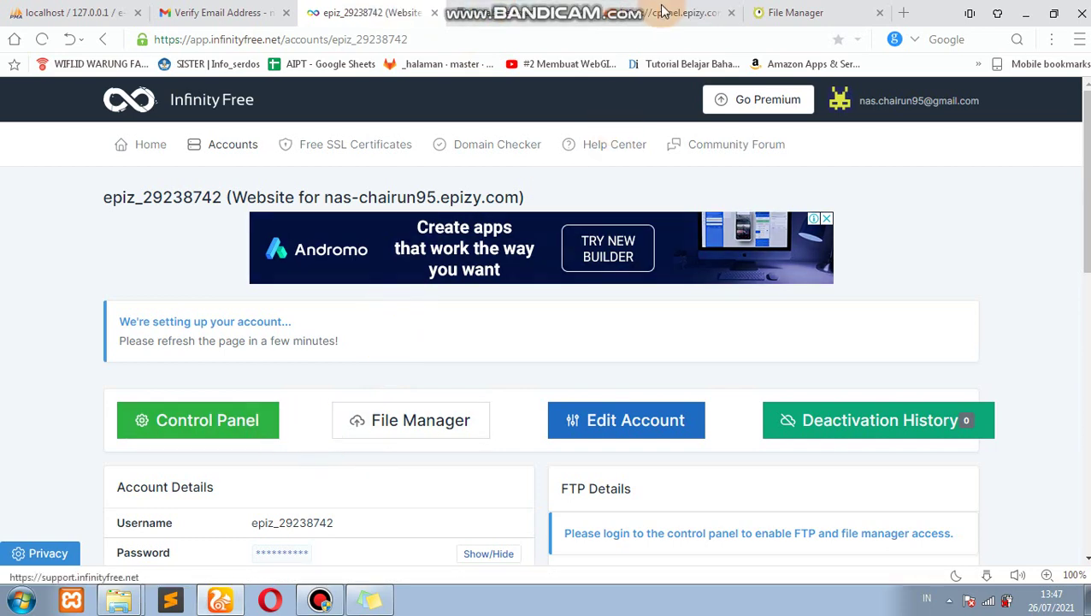
pyautogui.click(676, 12)
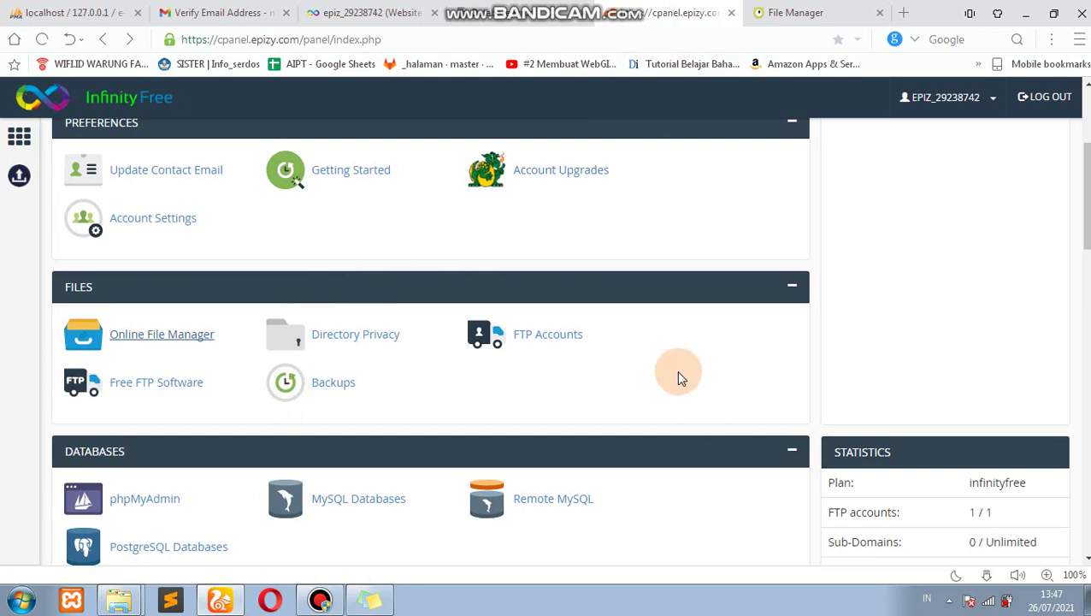
pyautogui.scroll(-2, 478, 429)
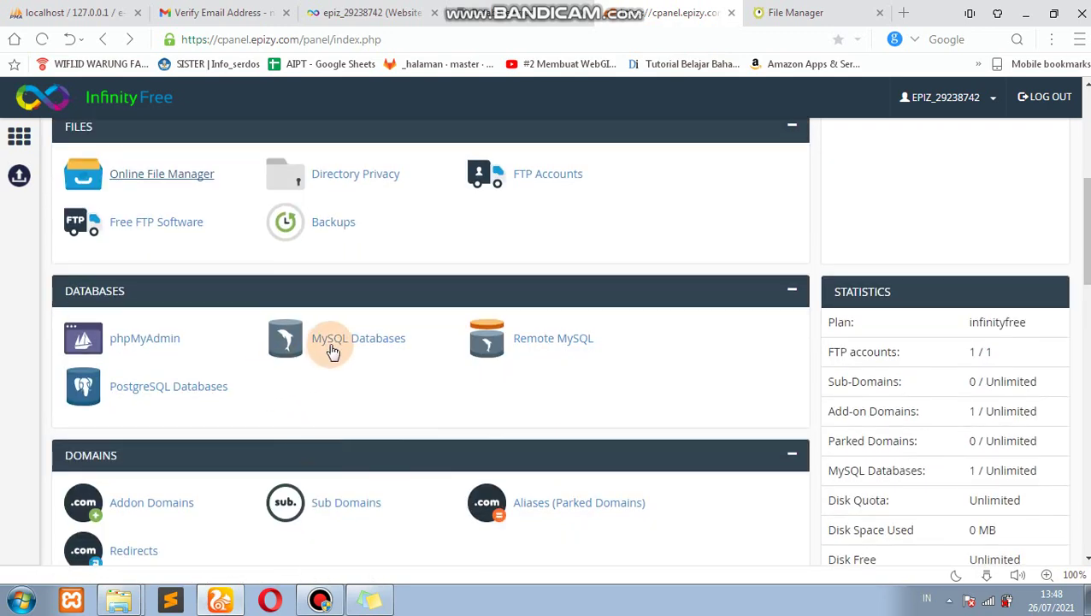
pyautogui.click(381, 343)
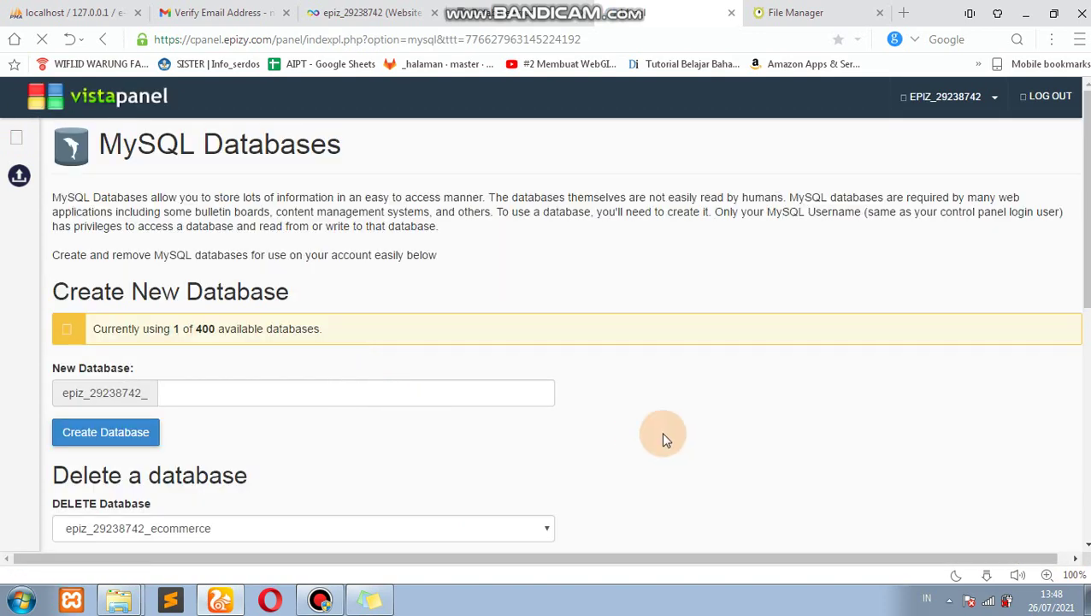
pyautogui.scroll(-5, 707, 438)
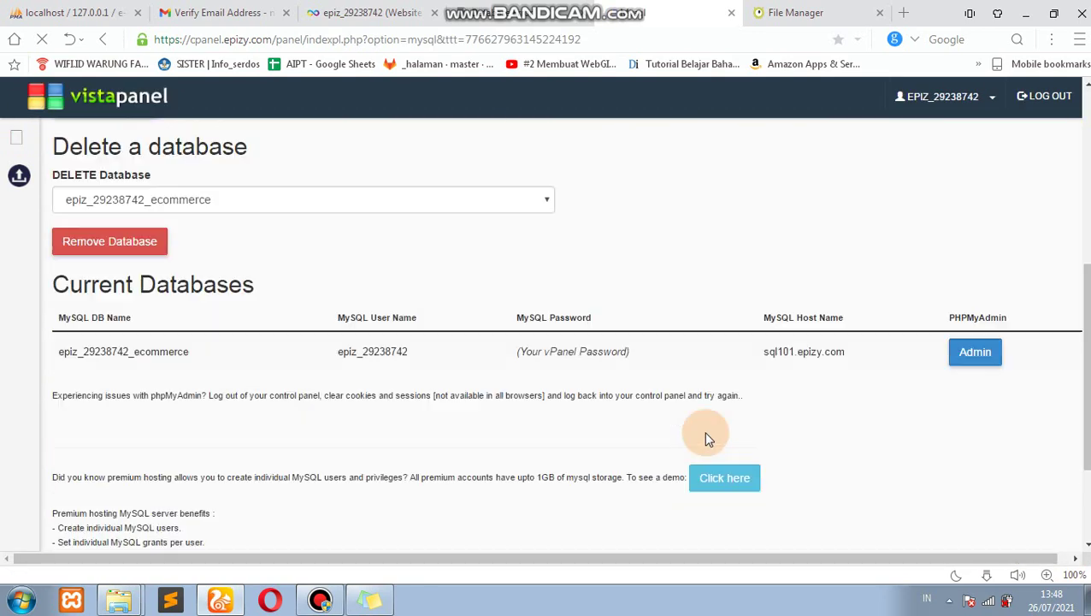
pyautogui.scroll(1, 349, 359)
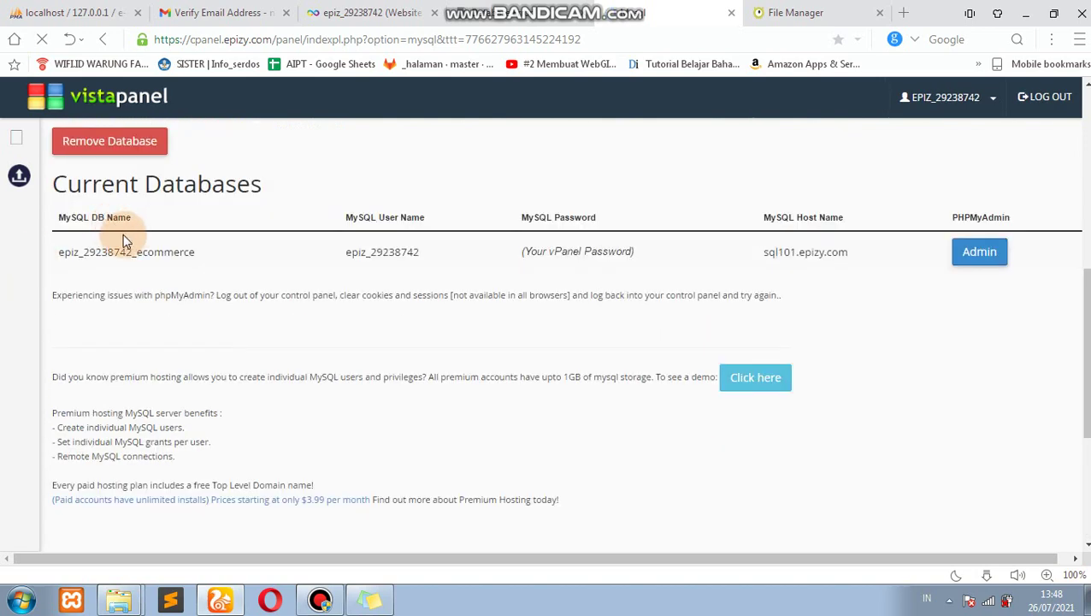
pyautogui.scroll(1, 257, 228)
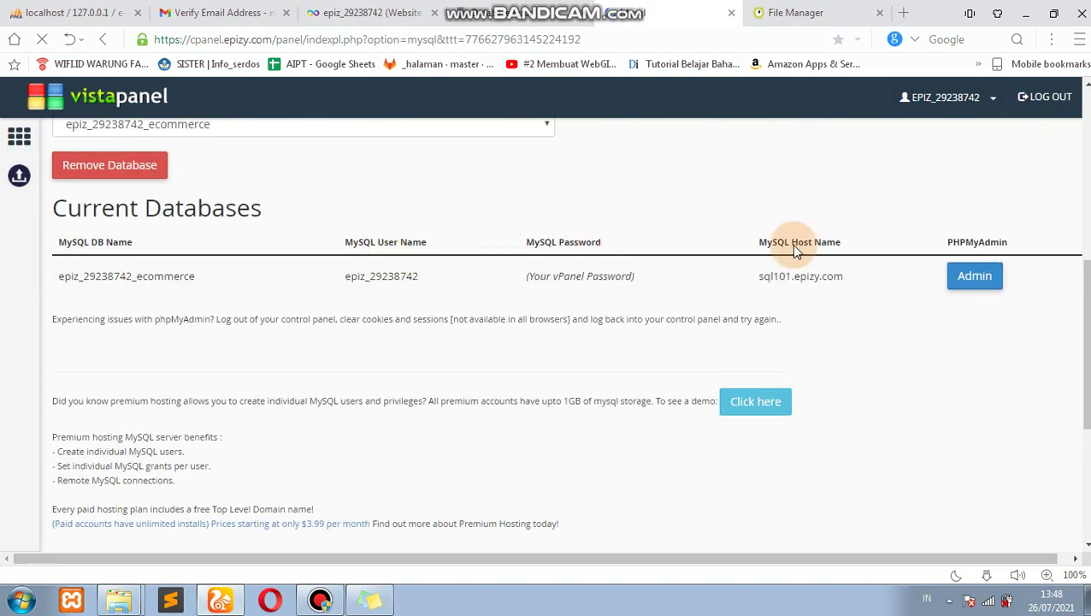
pyautogui.click(805, 9)
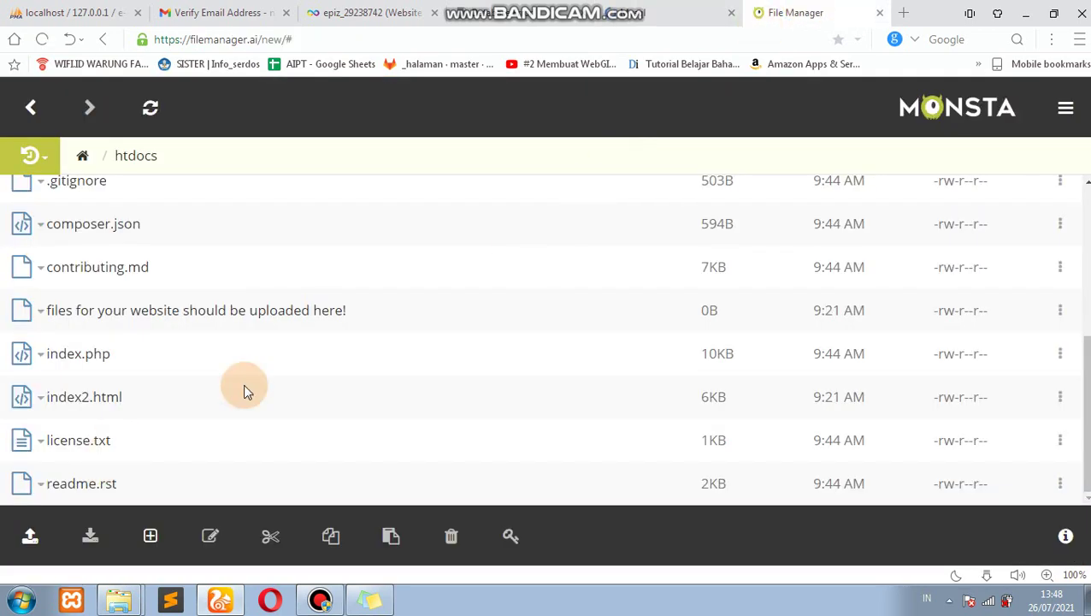
# Open database.php from the application/config folder in the editor
pyautogui.scroll(5, 258, 376)
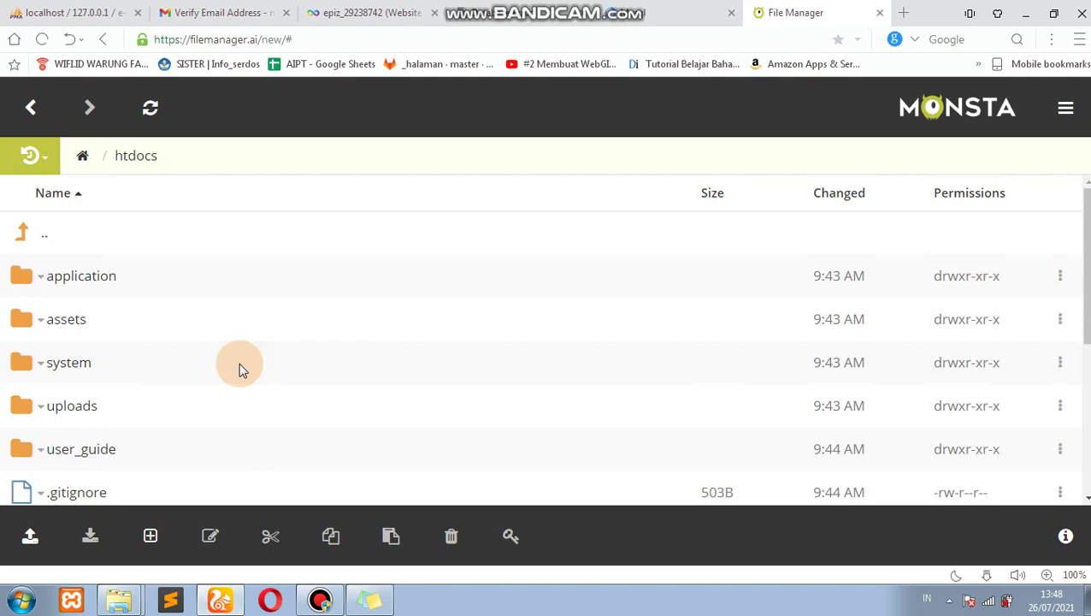
pyautogui.click(81, 276)
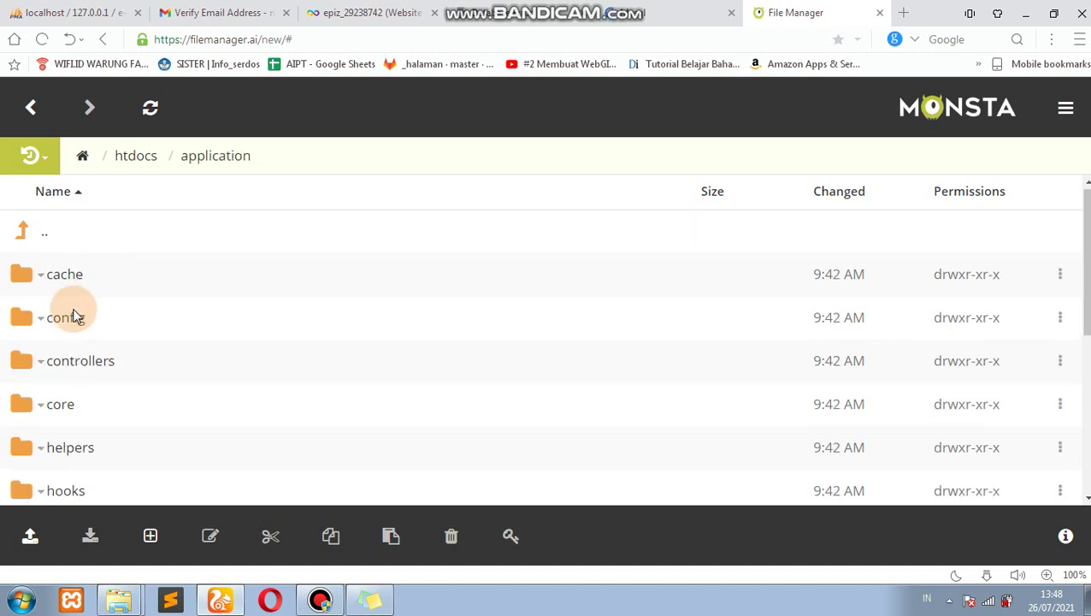
pyautogui.scroll(-1, 73, 315)
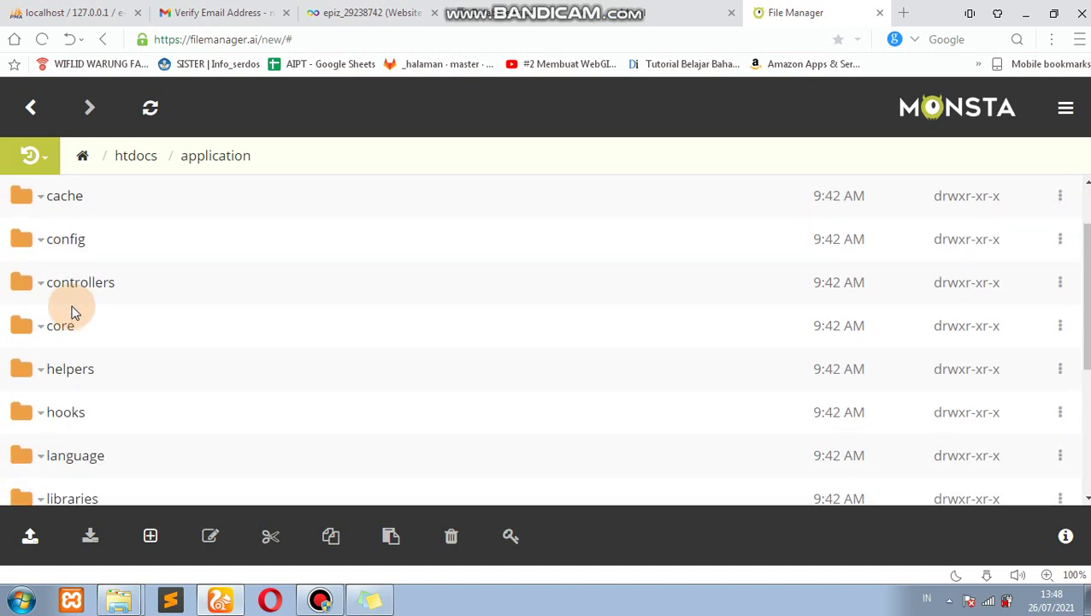
pyautogui.click(74, 245)
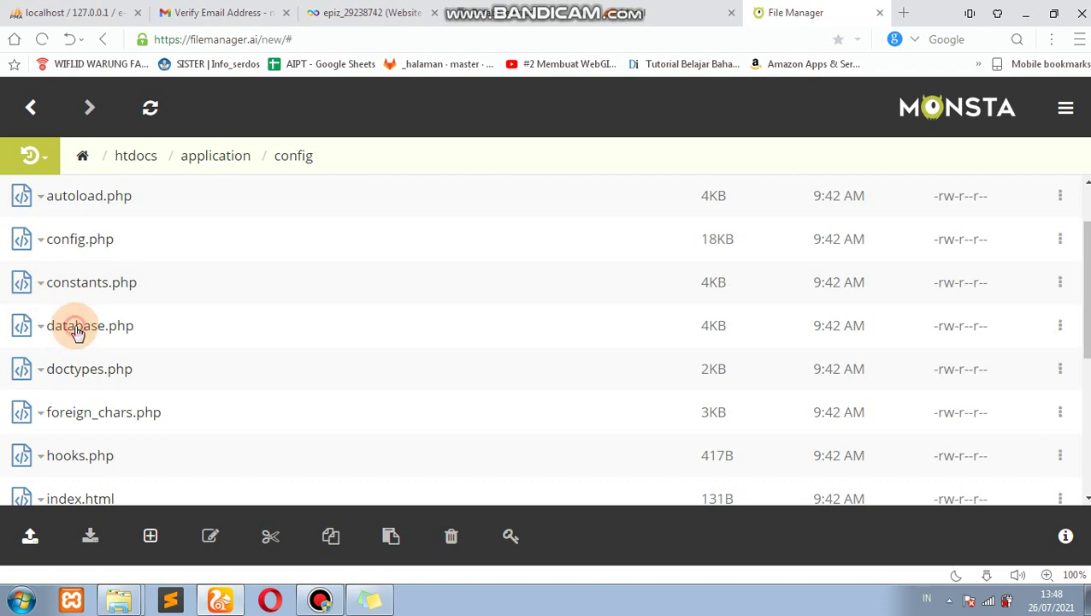
pyautogui.click(75, 331)
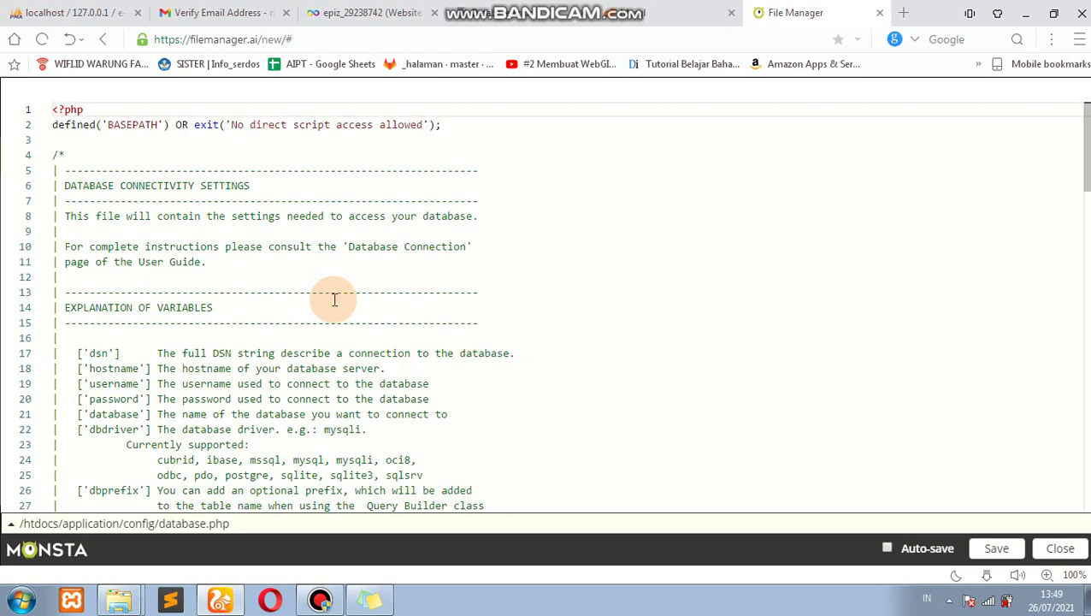
pyautogui.scroll(-7, 329, 265)
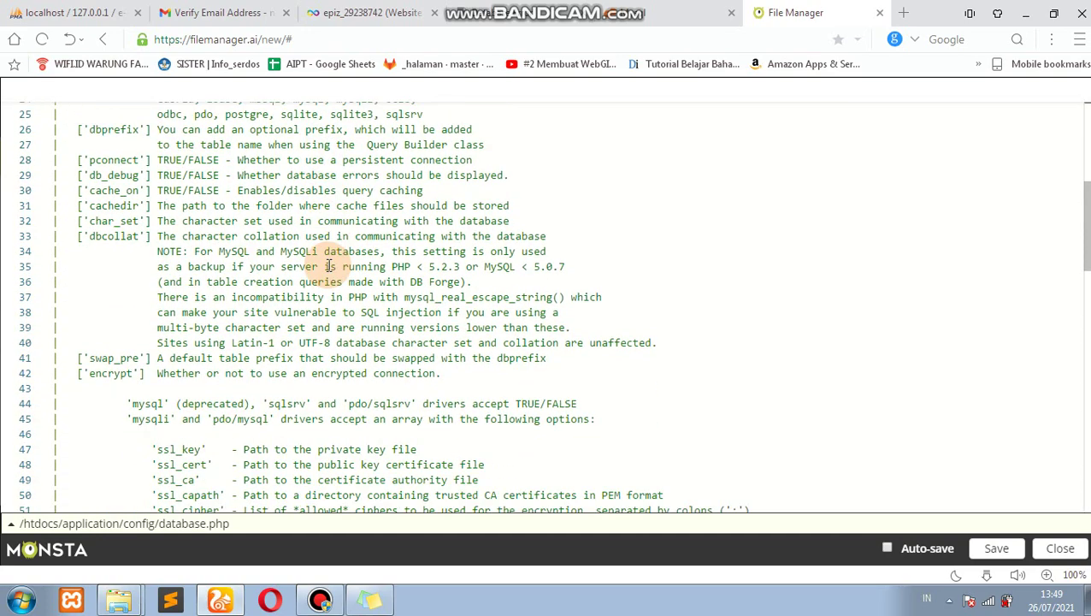
pyautogui.scroll(-6, 329, 266)
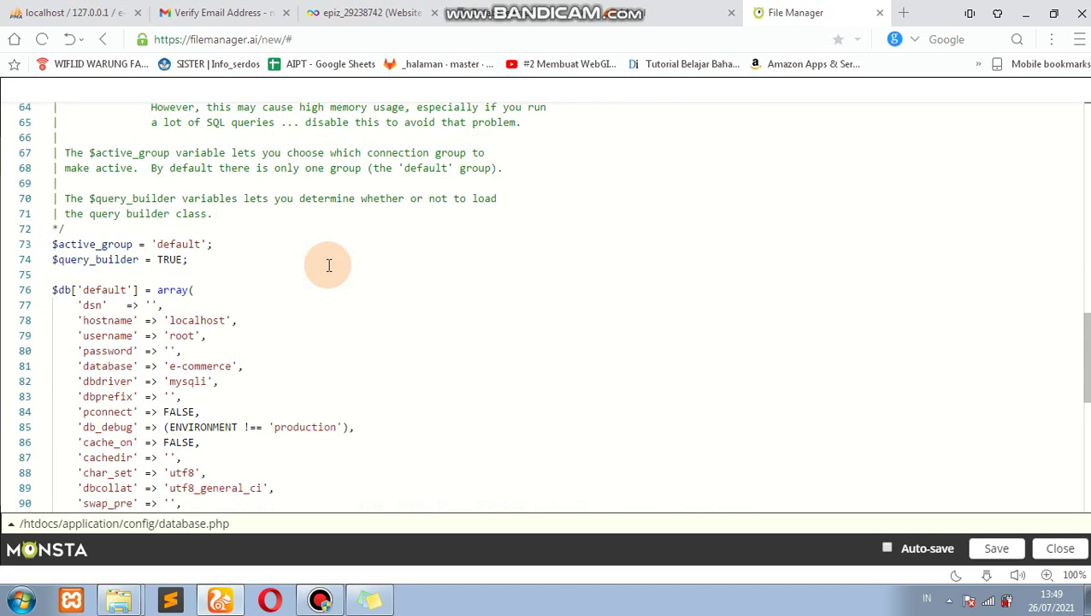
pyautogui.scroll(-1, 330, 286)
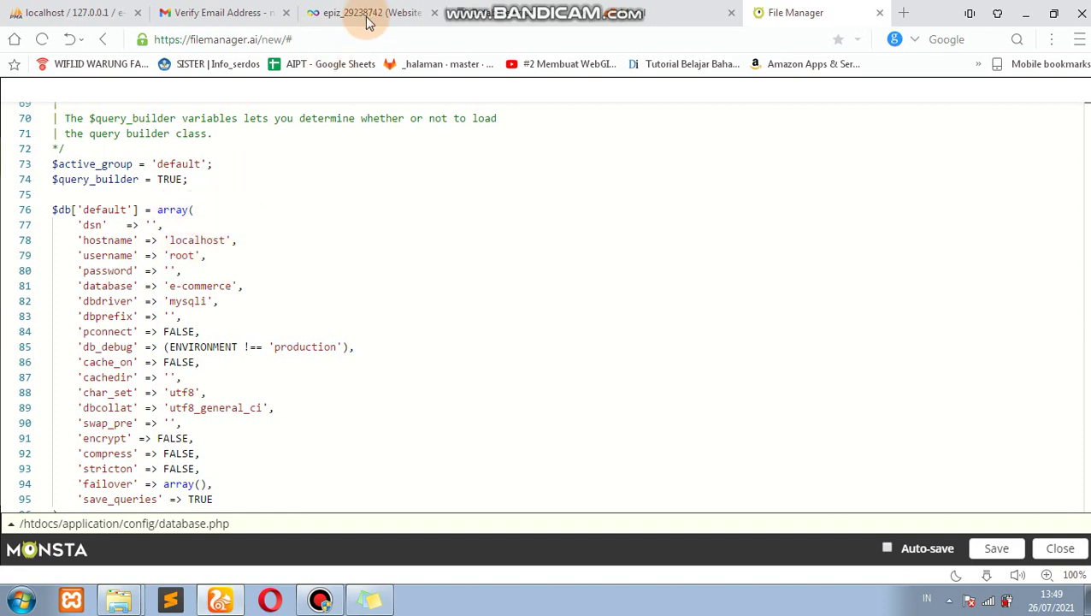
# Replace the localhost hostname on line 78 with sql101.epizy.com
pyautogui.click(659, 16)
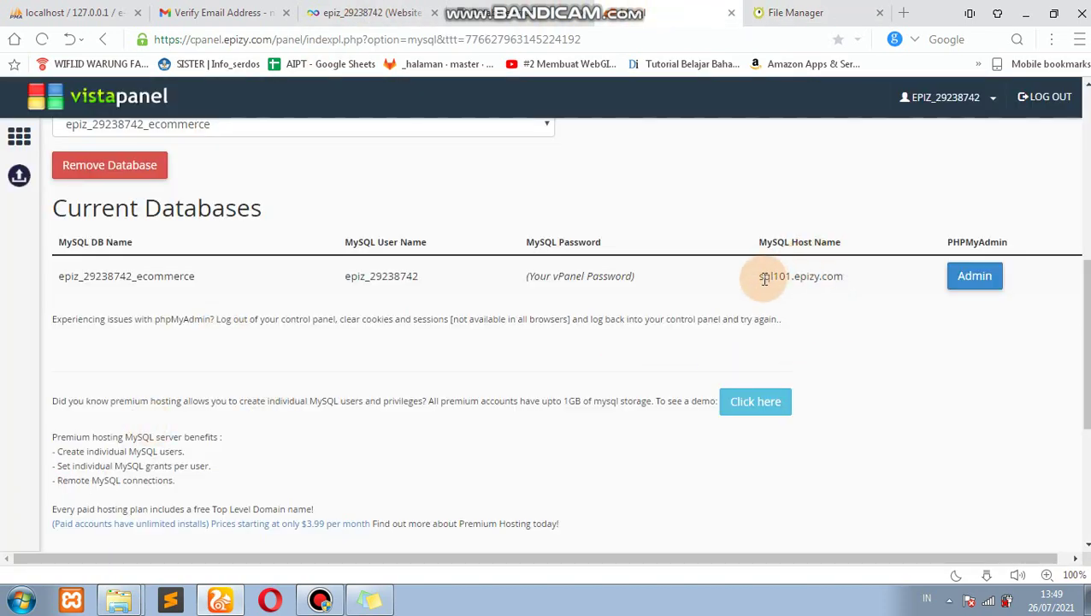
pyautogui.moveTo(760, 276); pyautogui.dragTo(863, 275)
pyautogui.hotkey('ctrl', 'c')
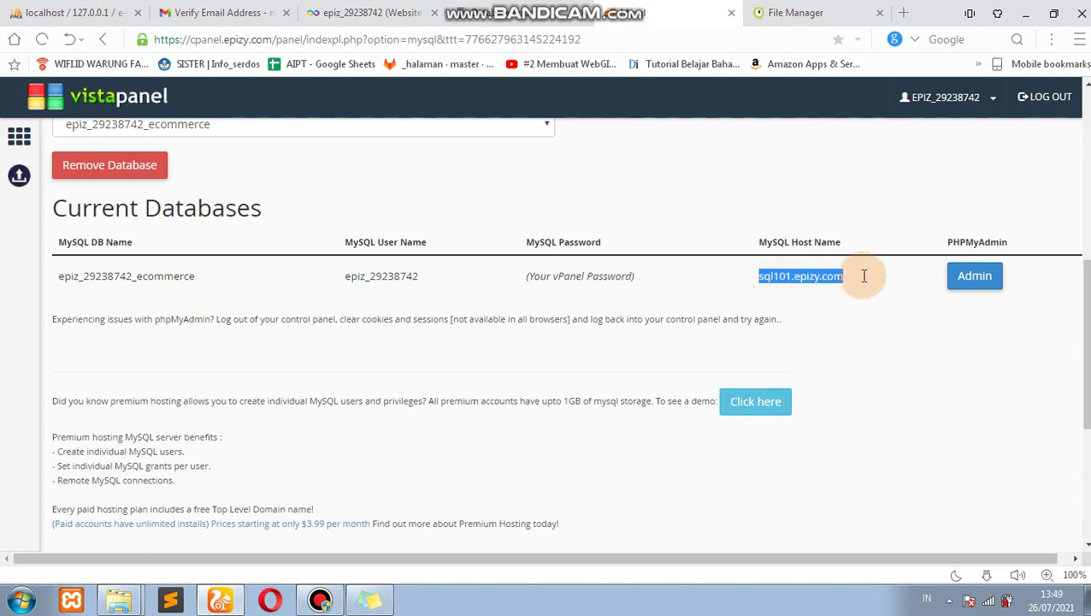
pyautogui.click(797, 13)
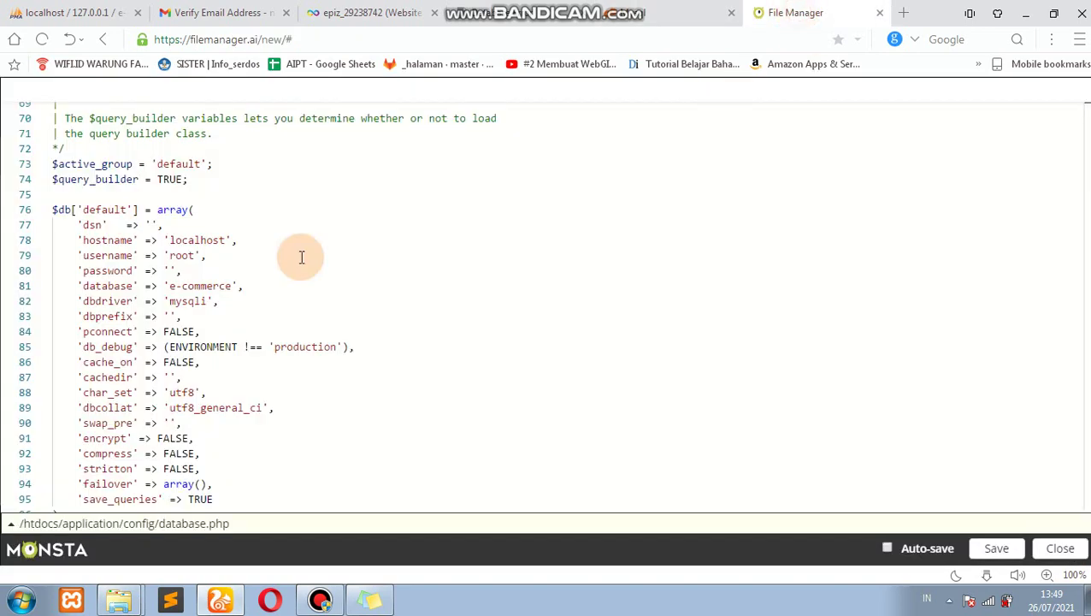
pyautogui.doubleClick(203, 241)
pyautogui.hotkey('ctrl', 'v')
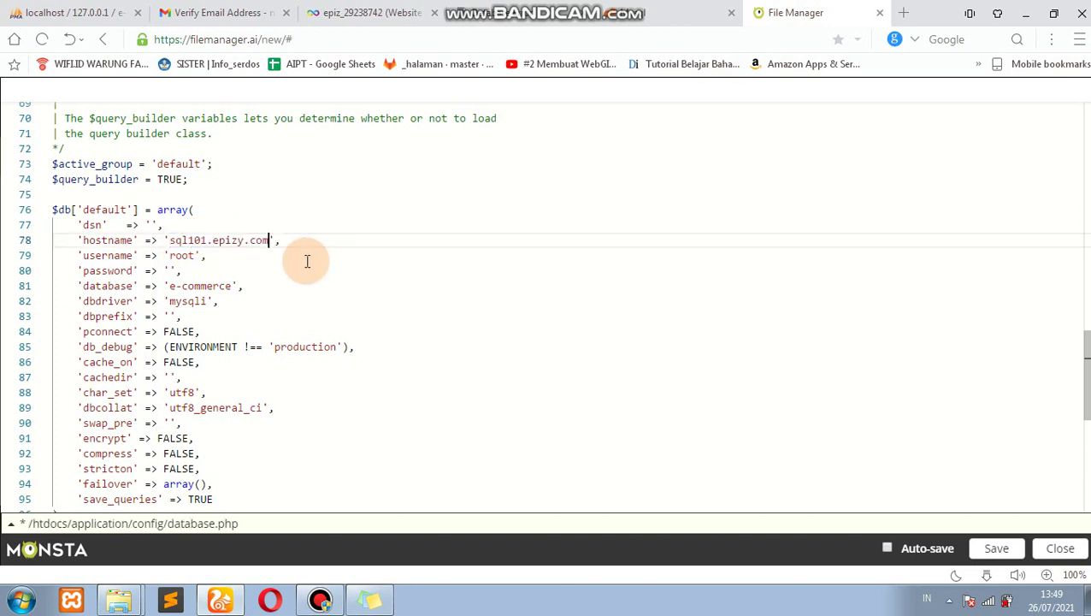
# Replace 'root' on line 79 with the copied hosting MySQL username
pyautogui.click(647, 16)
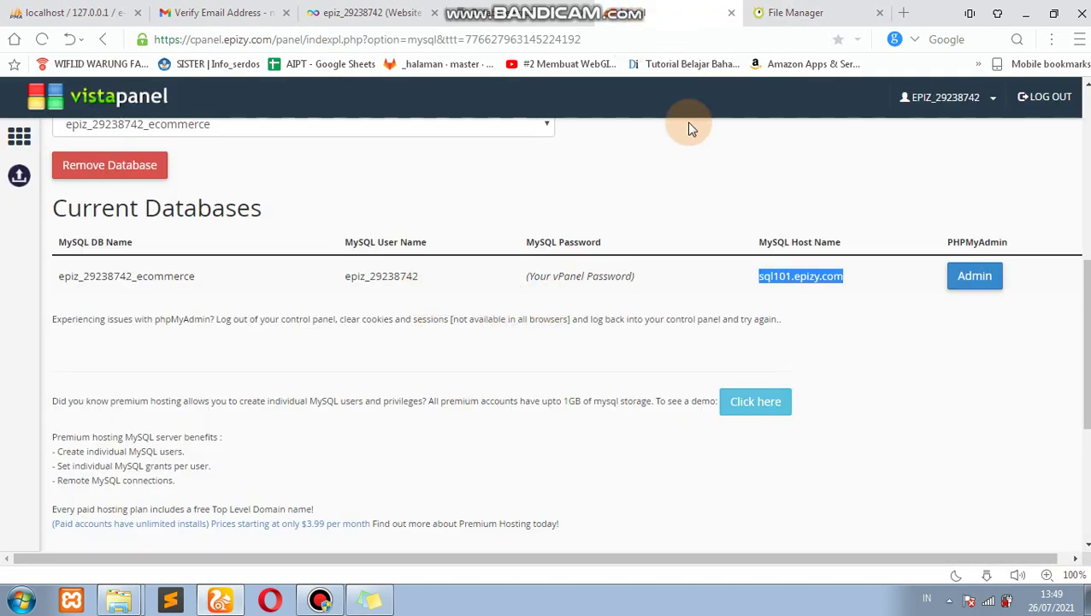
pyautogui.click(778, 14)
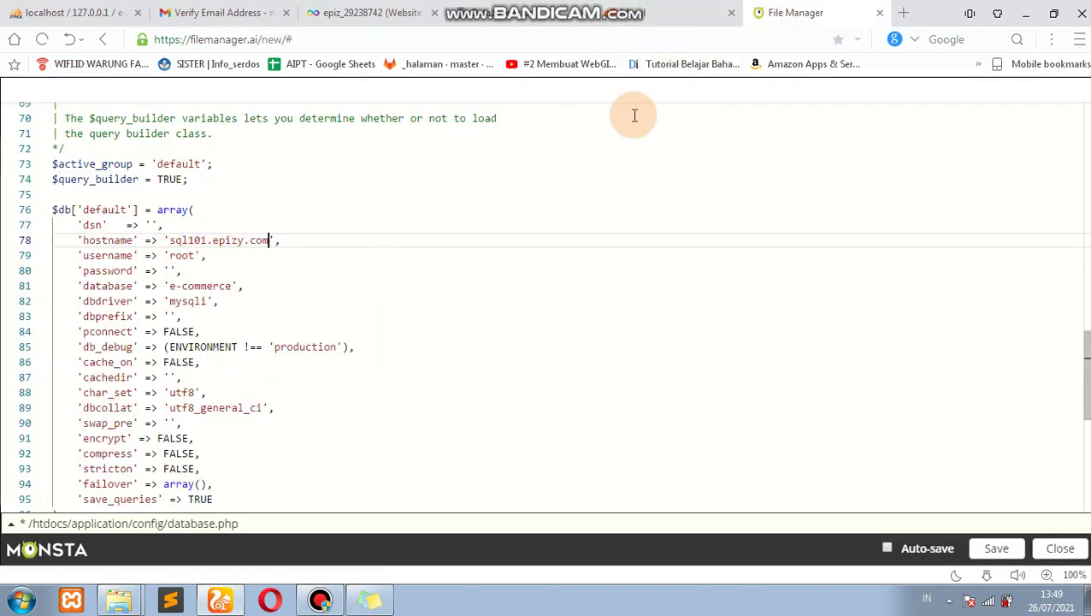
pyautogui.click(647, 19)
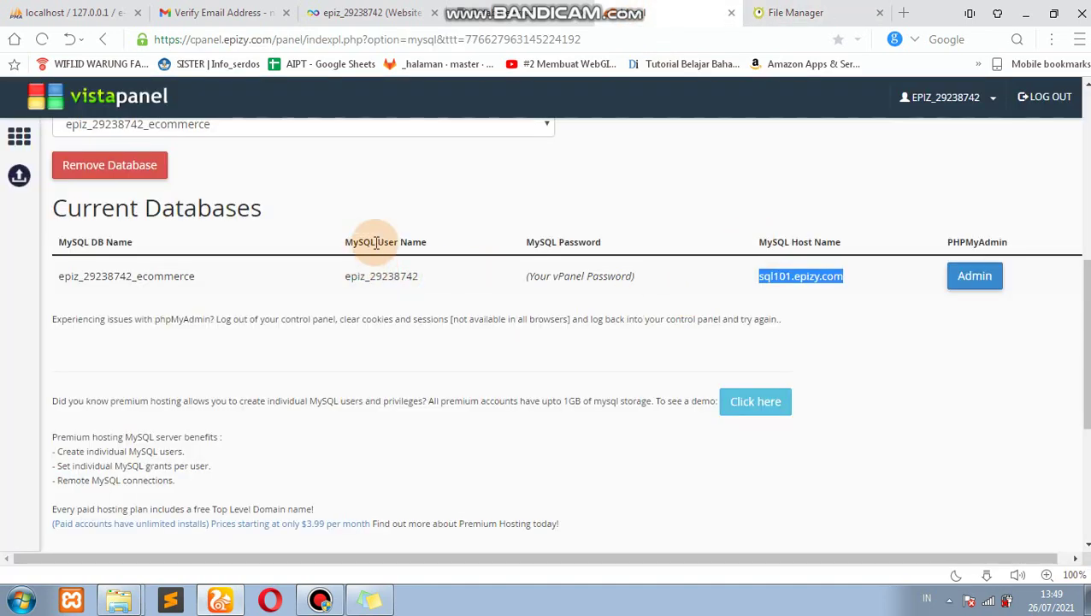
pyautogui.moveTo(346, 276); pyautogui.dragTo(429, 280)
pyautogui.hotkey('ctrl', 'c')
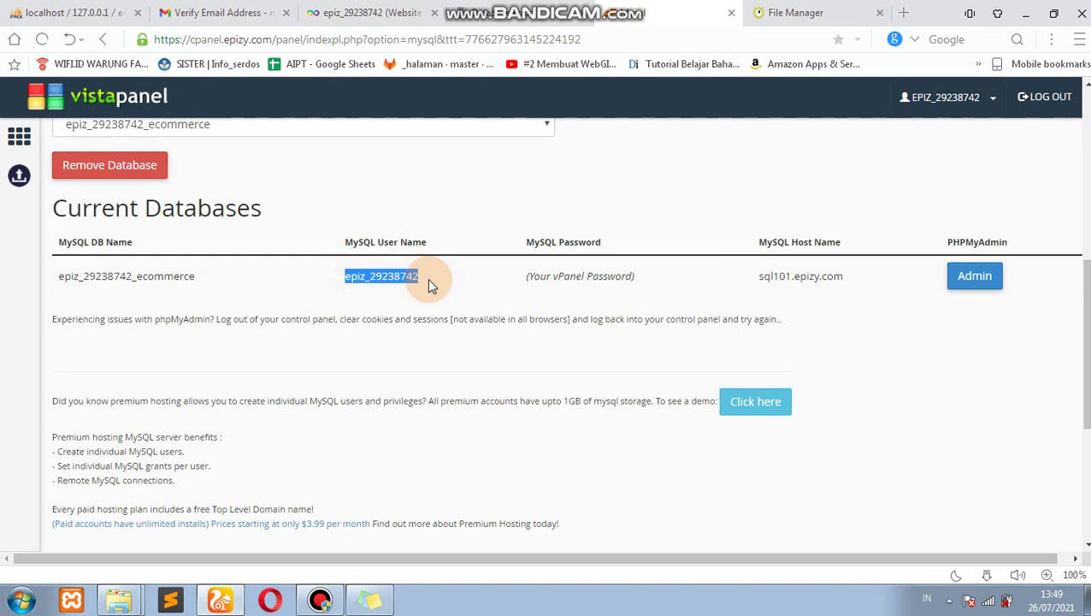
pyautogui.click(796, 13)
pyautogui.doubleClick(181, 255)
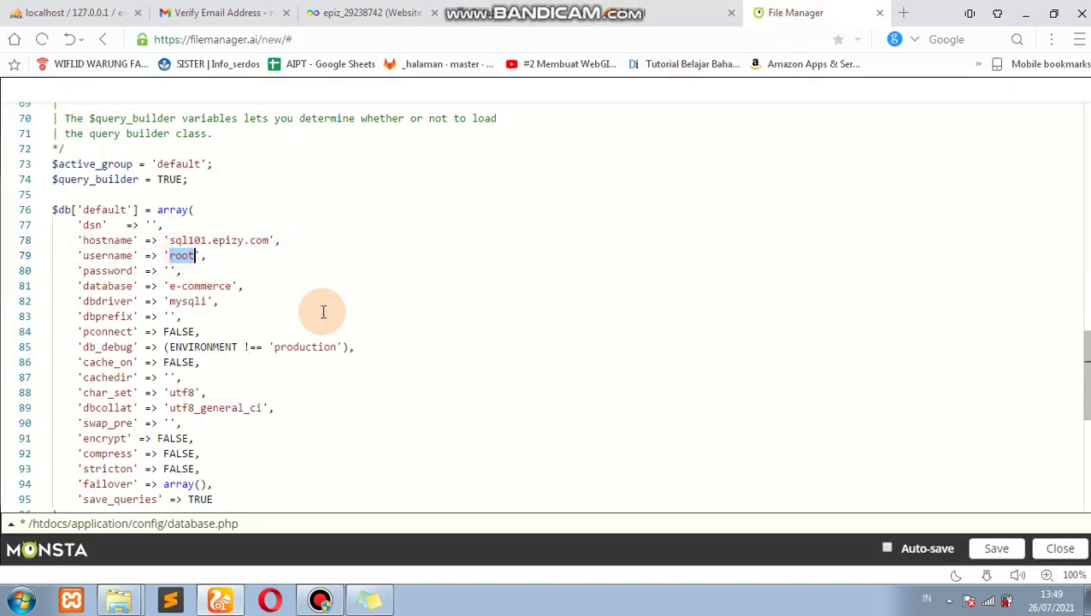
pyautogui.hotkey('ctrl', 'v')
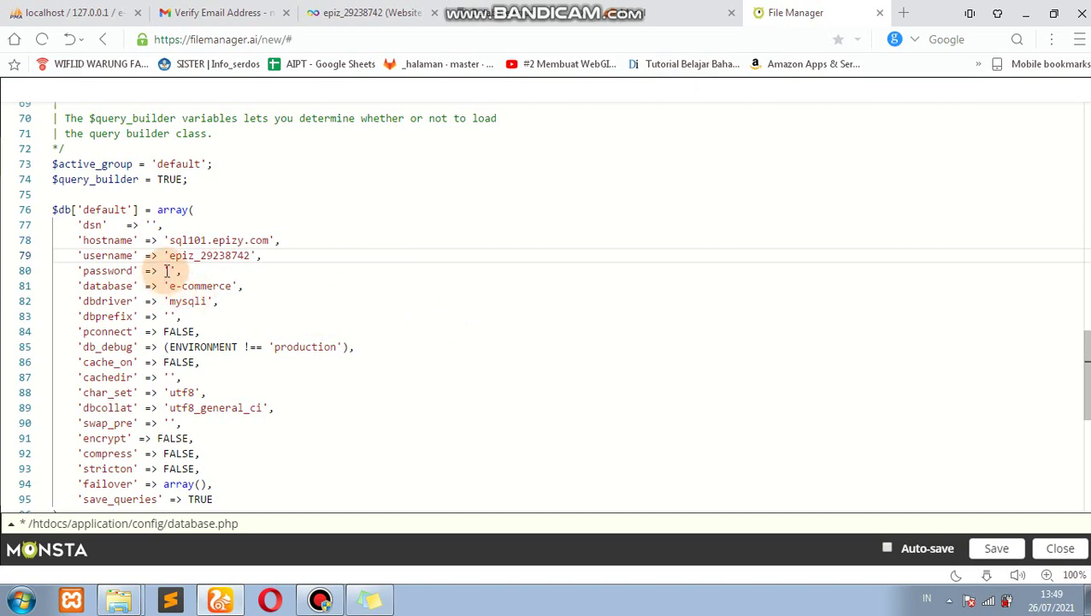
# Paste the InfinityFree MySQL password into the empty password value on line 80
pyautogui.click(370, 17)
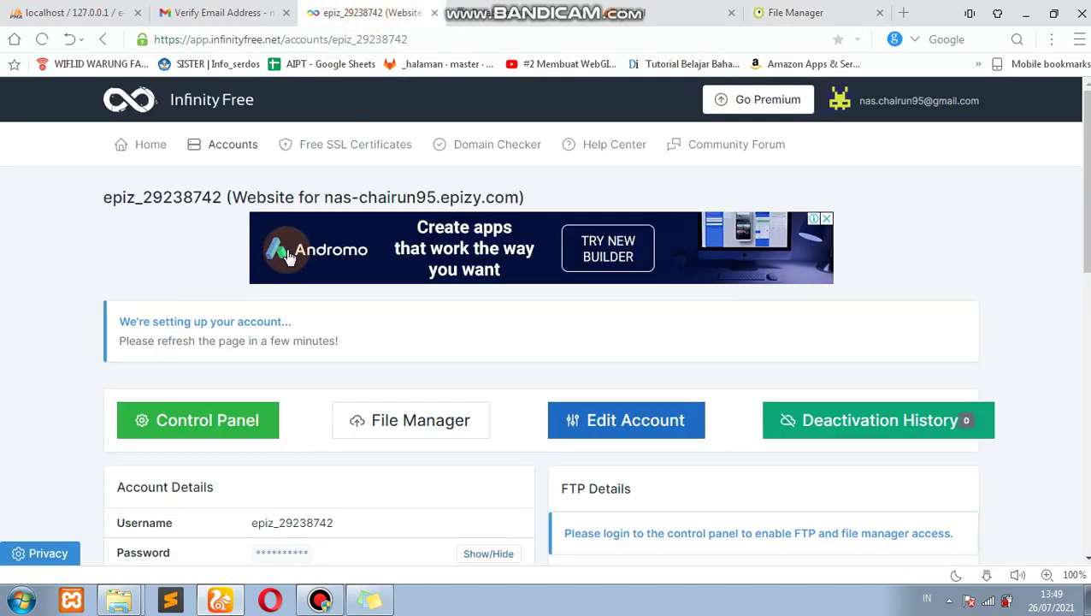
pyautogui.scroll(-1, 319, 402)
pyautogui.scroll(-2, 319, 402)
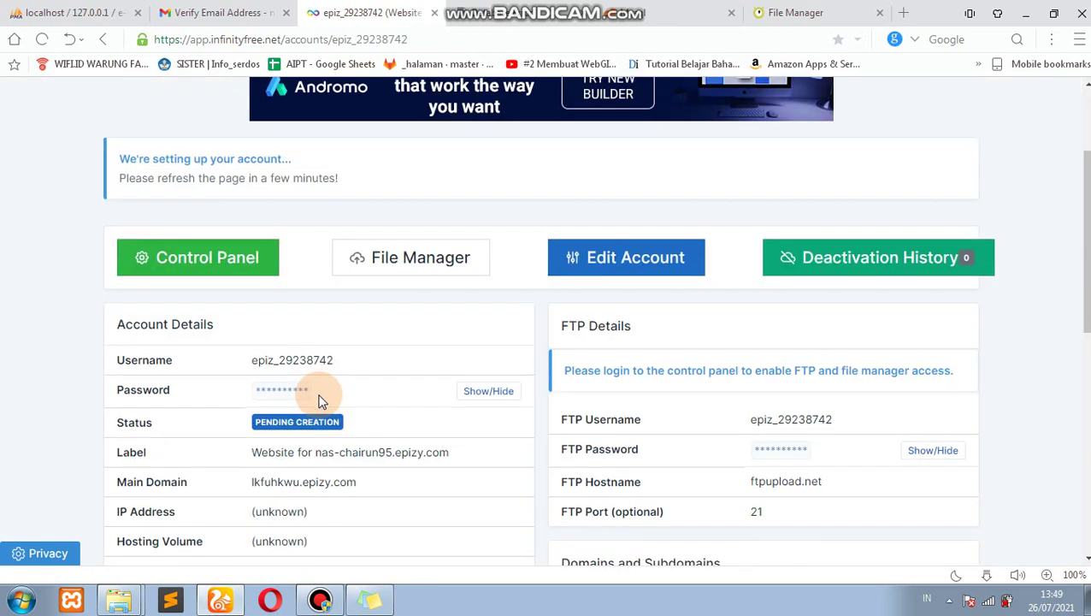
pyautogui.scroll(-3, 319, 398)
pyautogui.scroll(-3, 319, 396)
pyautogui.scroll(2, 214, 282)
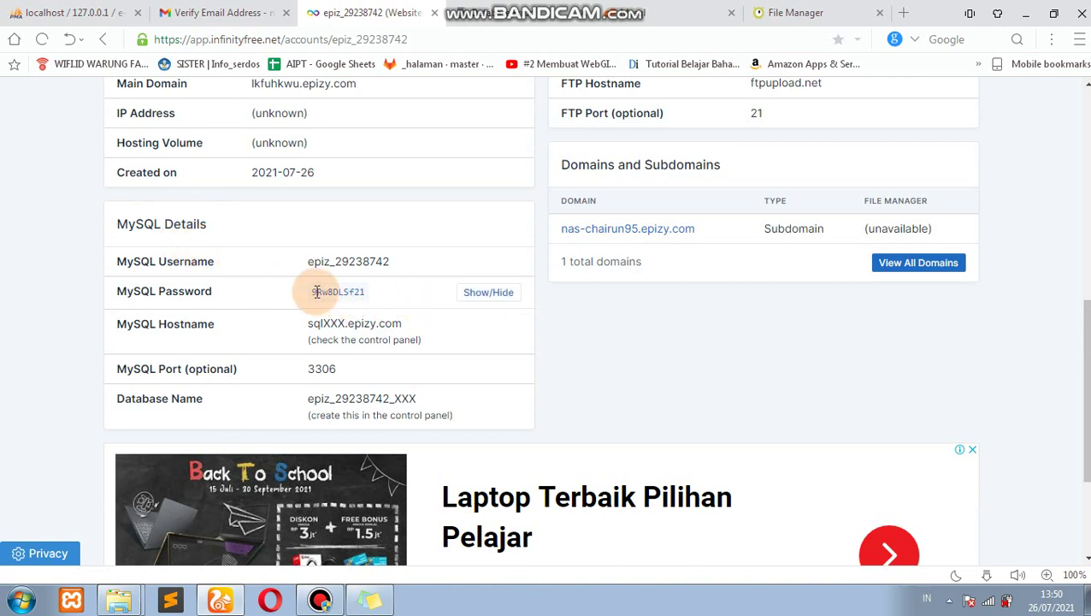
pyautogui.moveTo(313, 291); pyautogui.dragTo(364, 294)
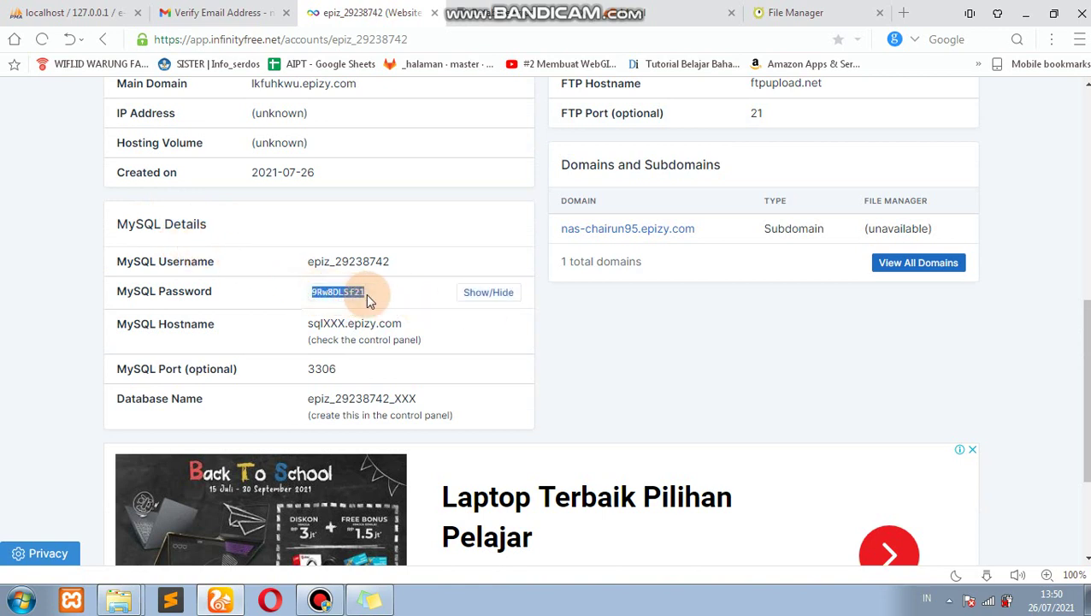
pyautogui.click(795, 15)
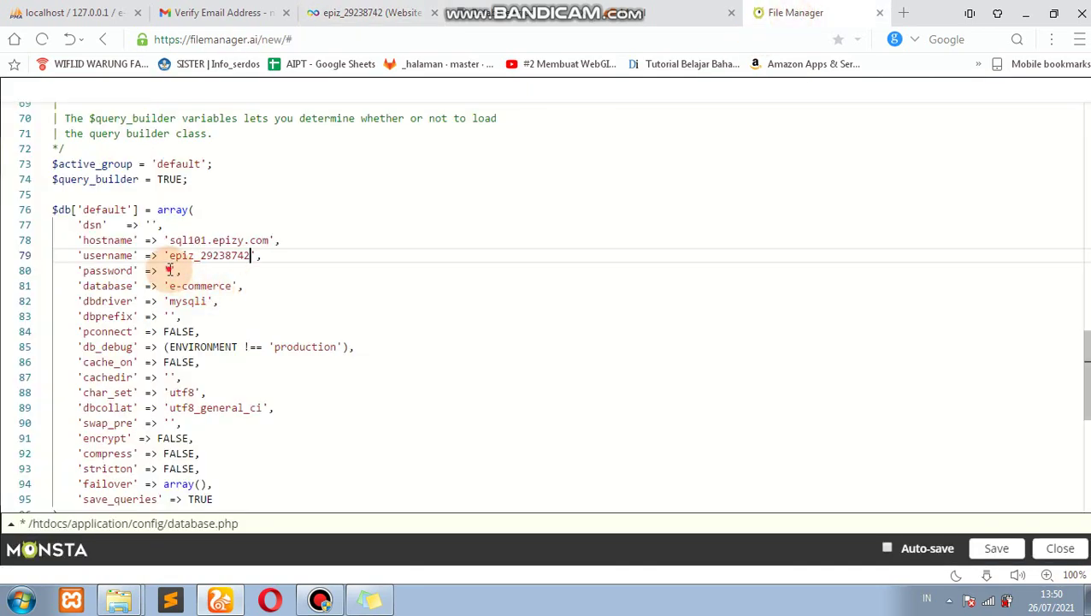
pyautogui.click(169, 270)
pyautogui.hotkey('ctrl', 'v')
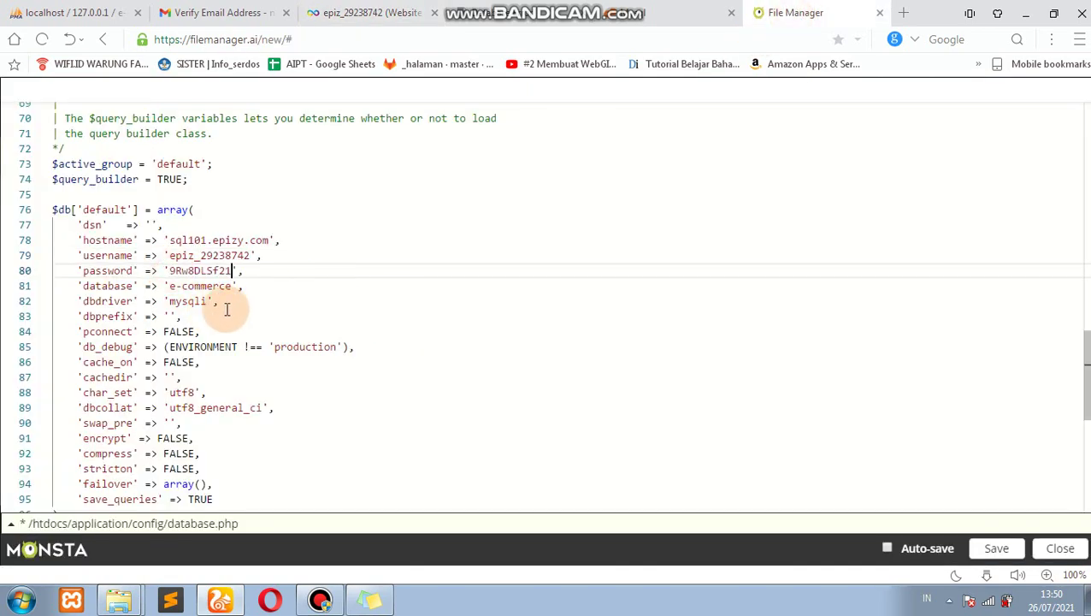
# Replace 'e-commerce' on line 81 with the hosted database name
pyautogui.click(667, 17)
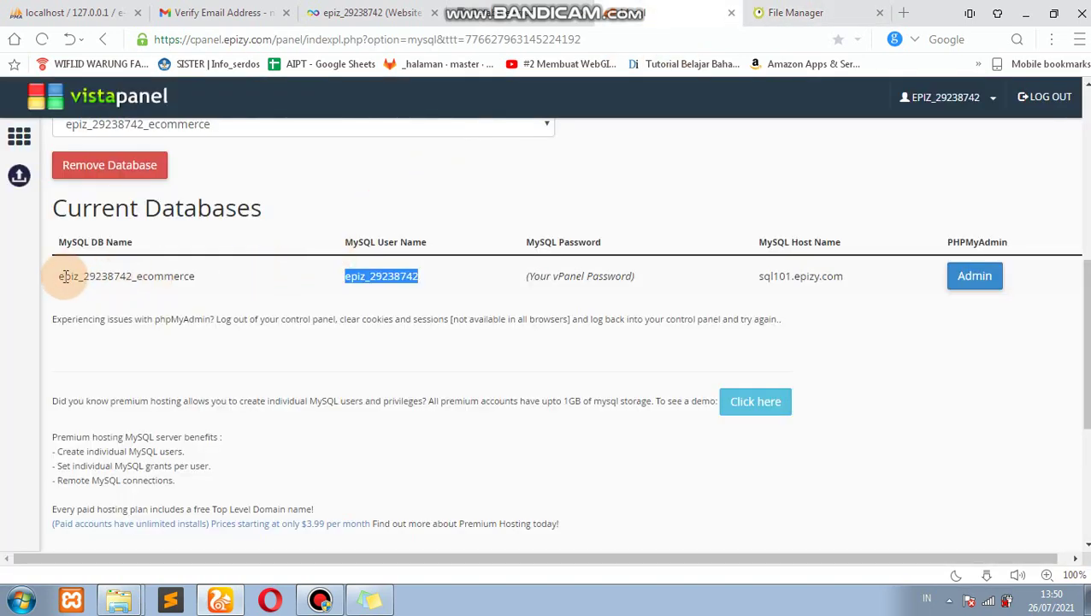
pyautogui.moveTo(59, 277); pyautogui.dragTo(210, 276)
pyautogui.hotkey('ctrl', 'c')
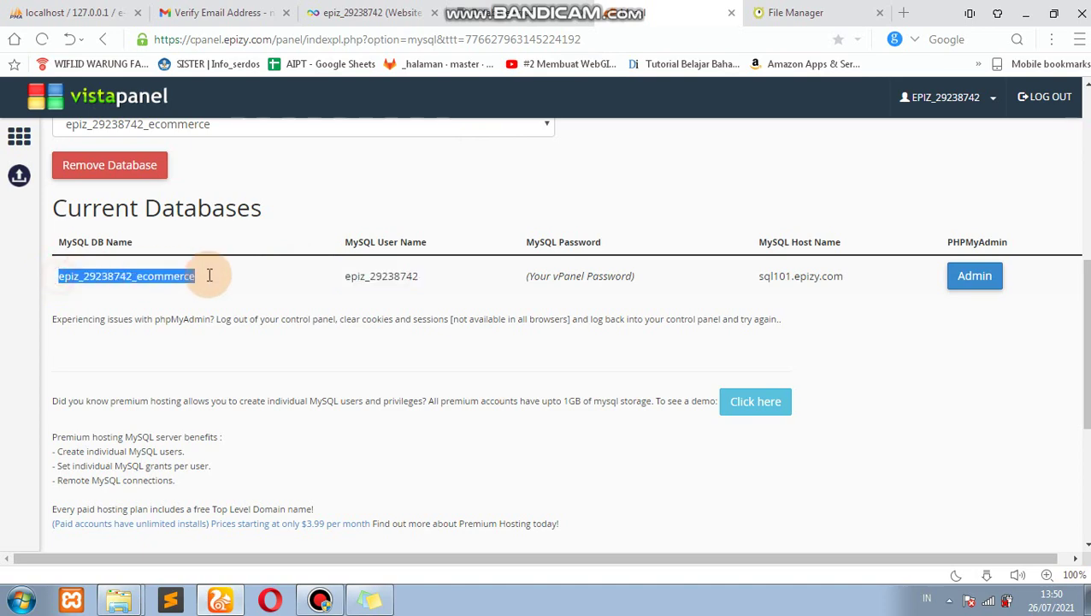
pyautogui.click(801, 17)
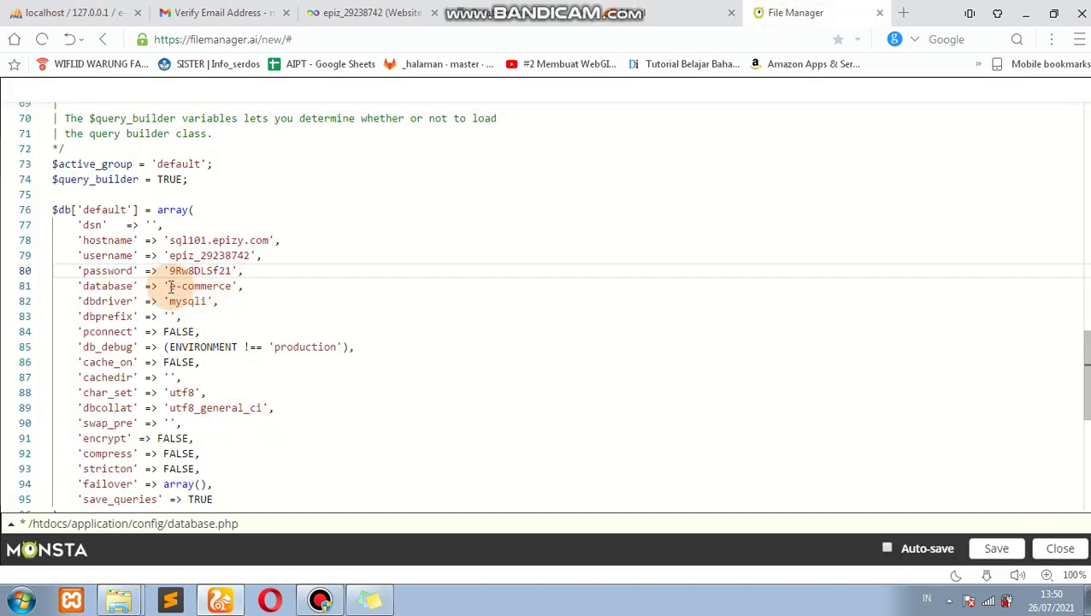
pyautogui.moveTo(170, 286); pyautogui.dragTo(231, 285)
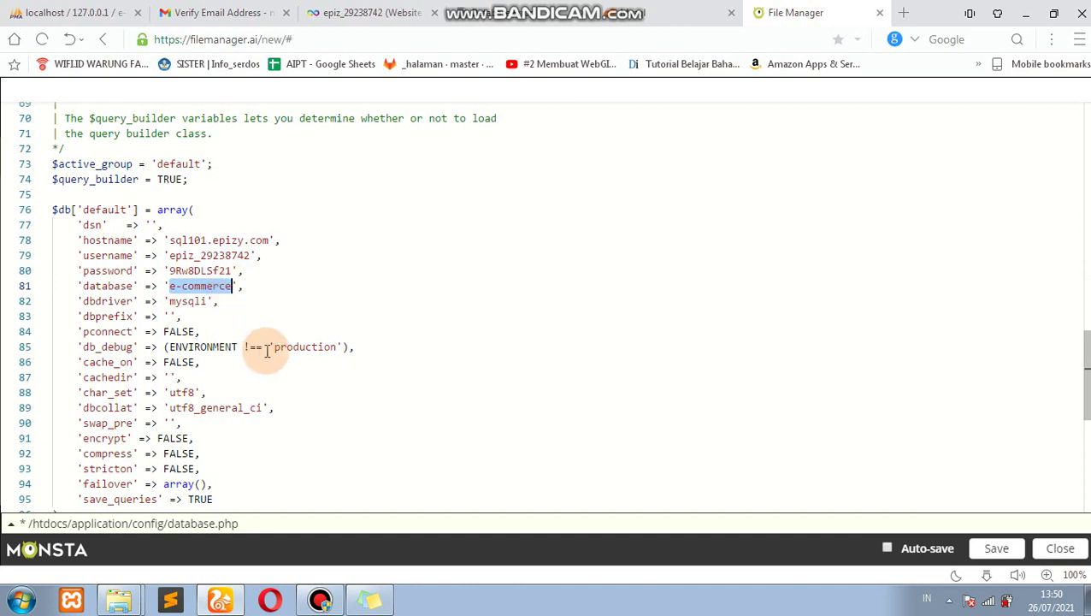
pyautogui.hotkey('ctrl', 'v')
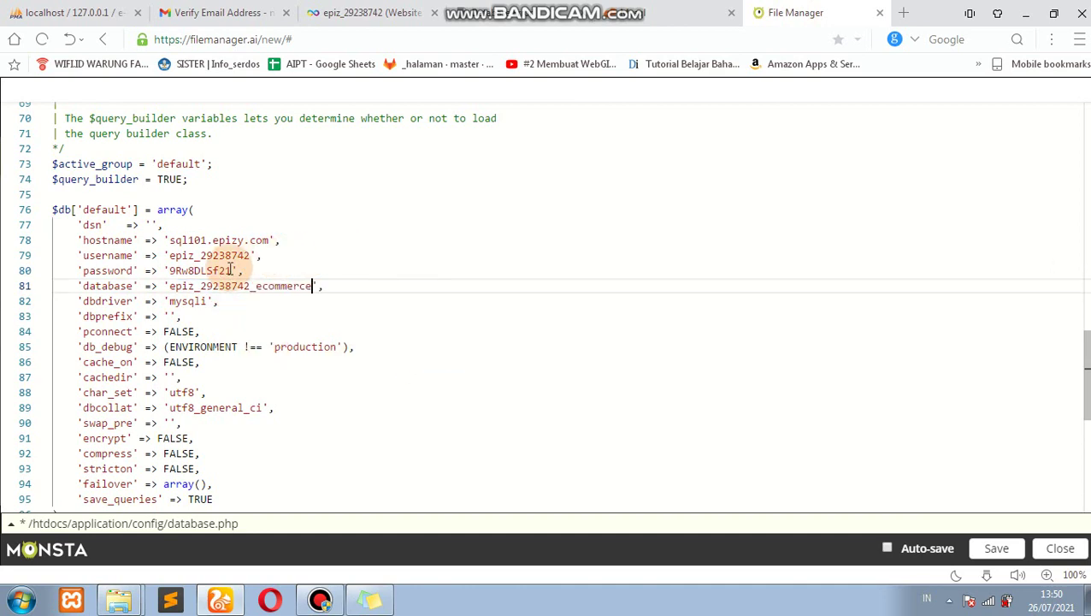
# Change stricton on line 93 from FALSE to TRUE and attempt to save
pyautogui.scroll(-1, 468, 348)
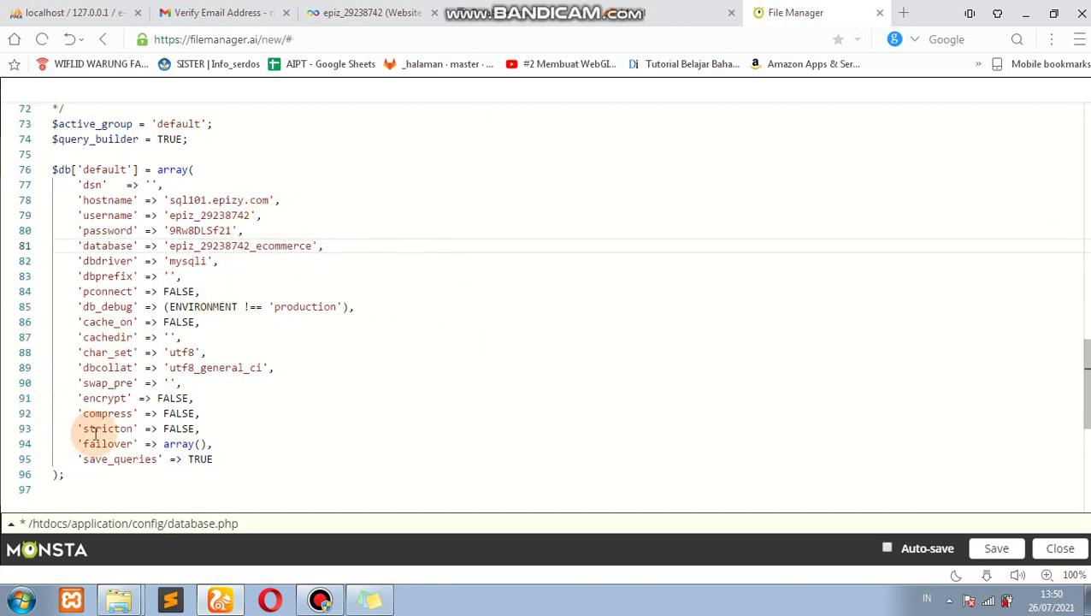
pyautogui.doubleClick(177, 429)
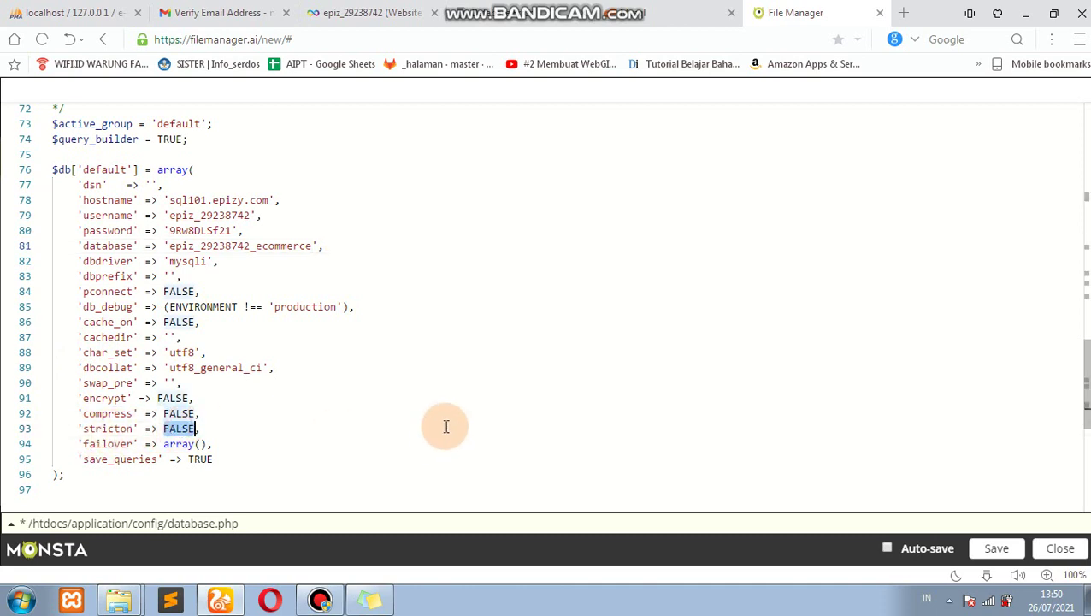
pyautogui.press('BackSpace')
pyautogui.write('TRUE')
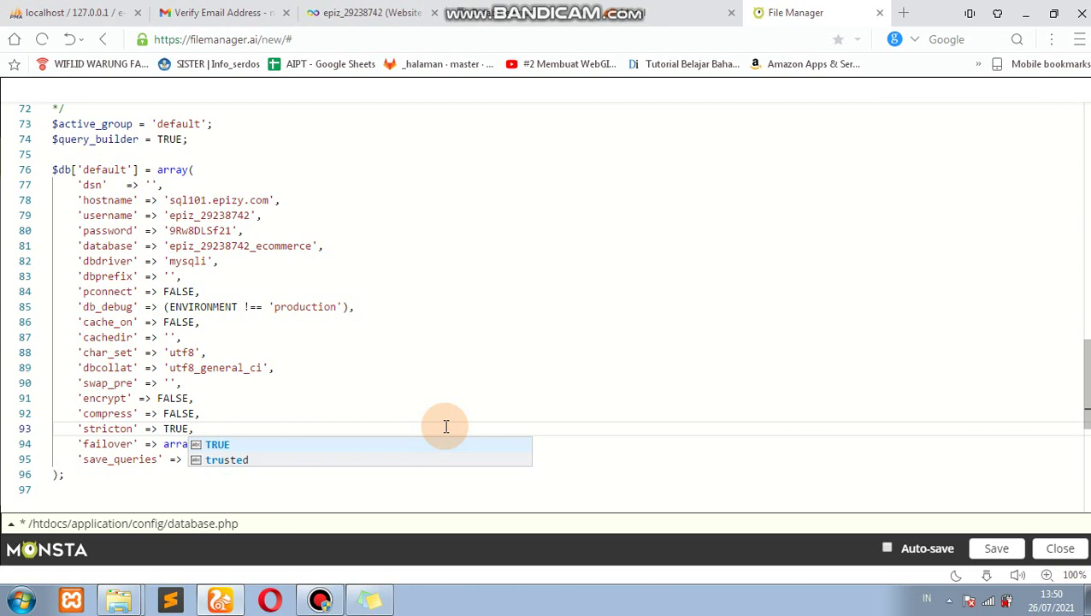
pyautogui.click(349, 376)
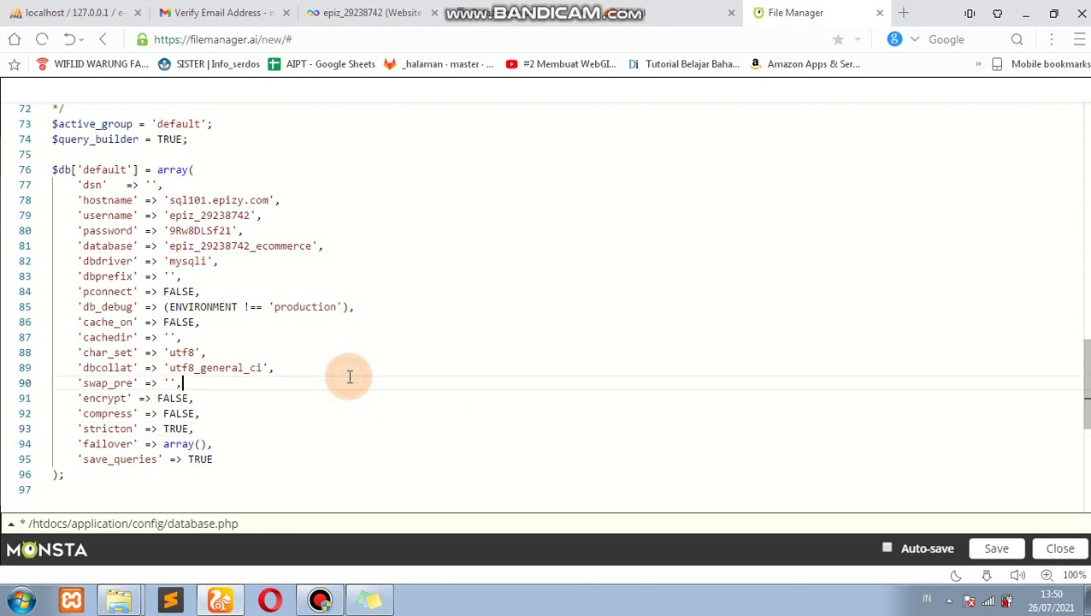
pyautogui.hotkey('ctrl', 's')
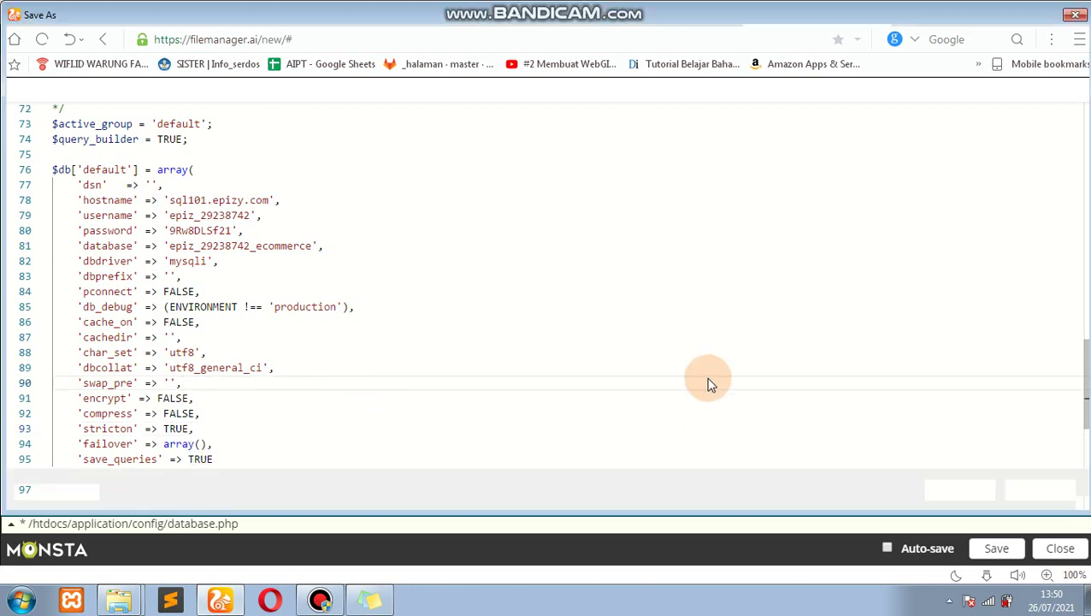
# Cancel the browser's save-page dialog, then save database.php in the Monsta editor and close it
pyautogui.click(1074, 19)
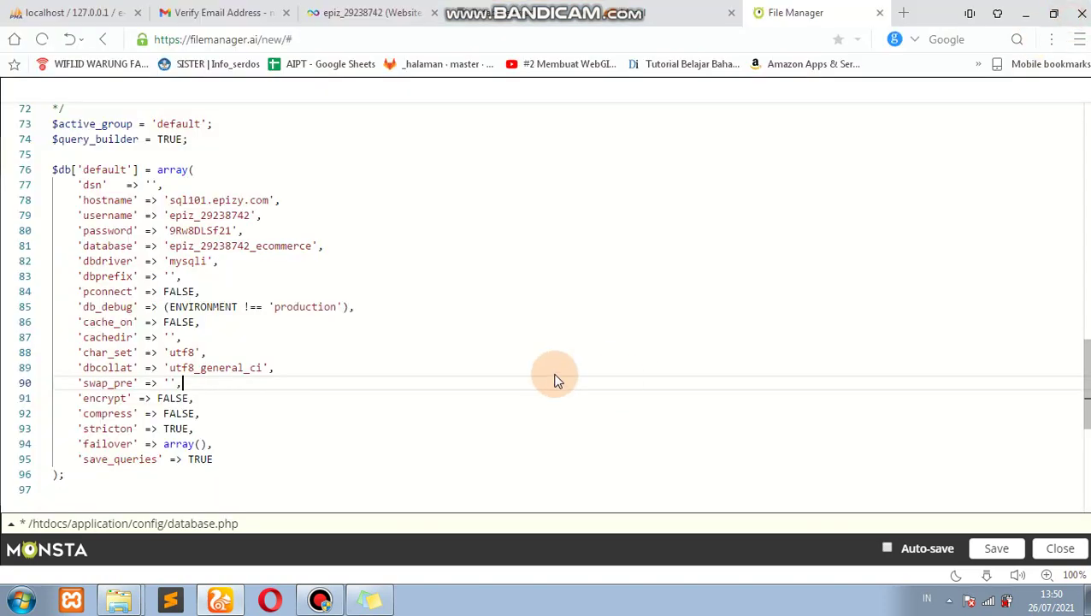
pyautogui.click(964, 577)
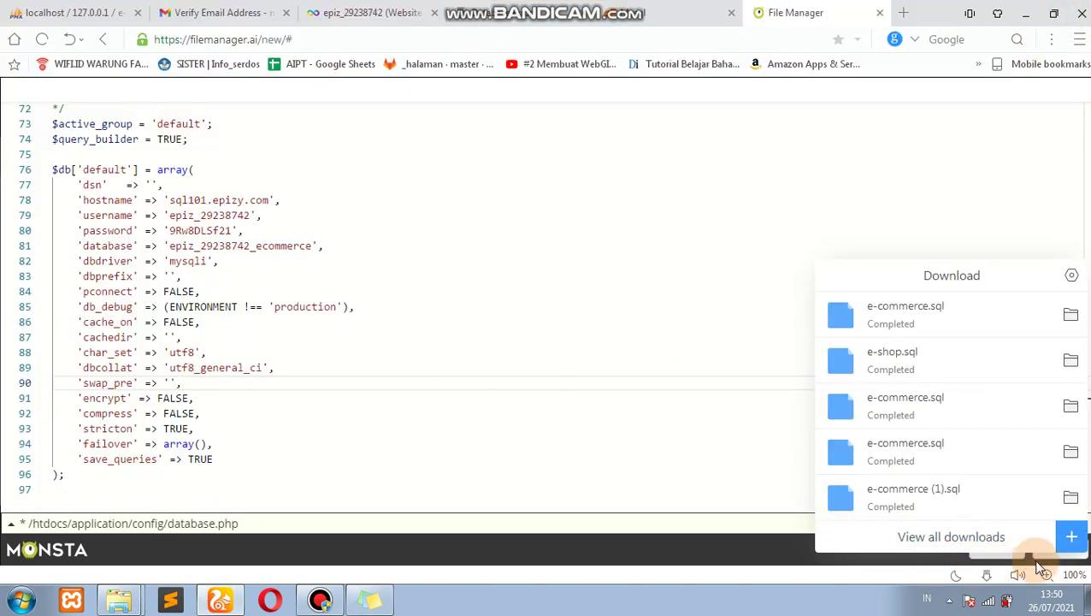
pyautogui.click(1001, 546)
pyautogui.click(997, 551)
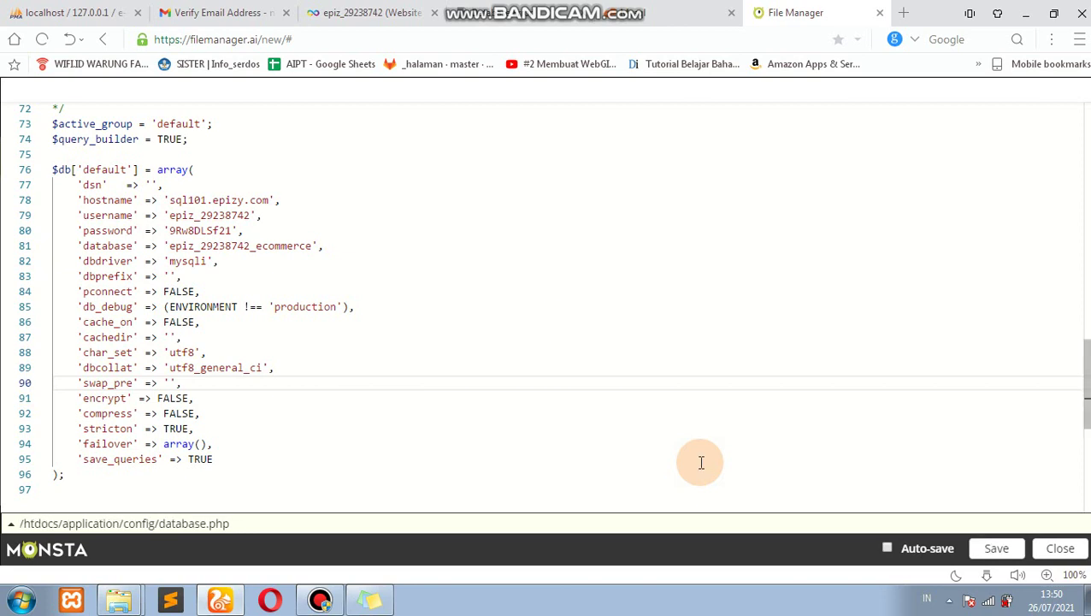
pyautogui.click(1060, 548)
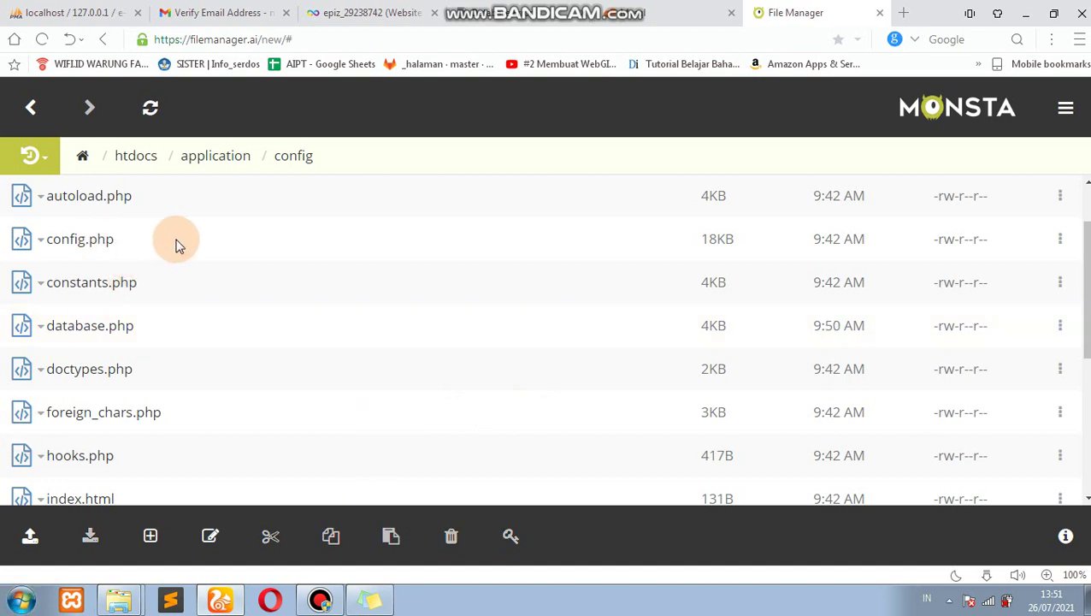
# Edit config.php and place the cursor inside the empty base_url quotes on line 26
pyautogui.click(80, 245)
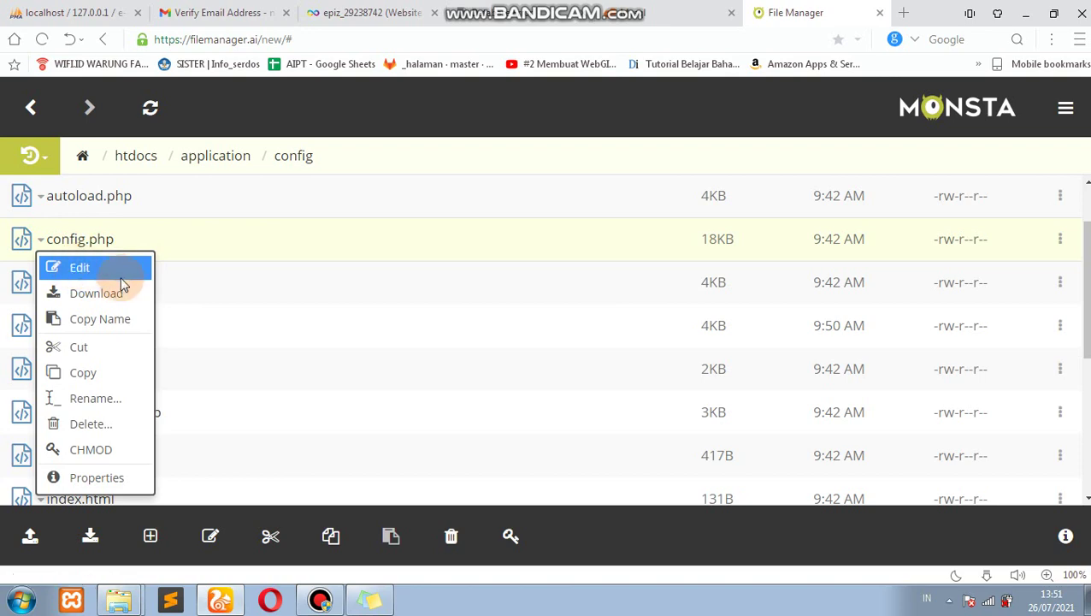
pyautogui.click(121, 272)
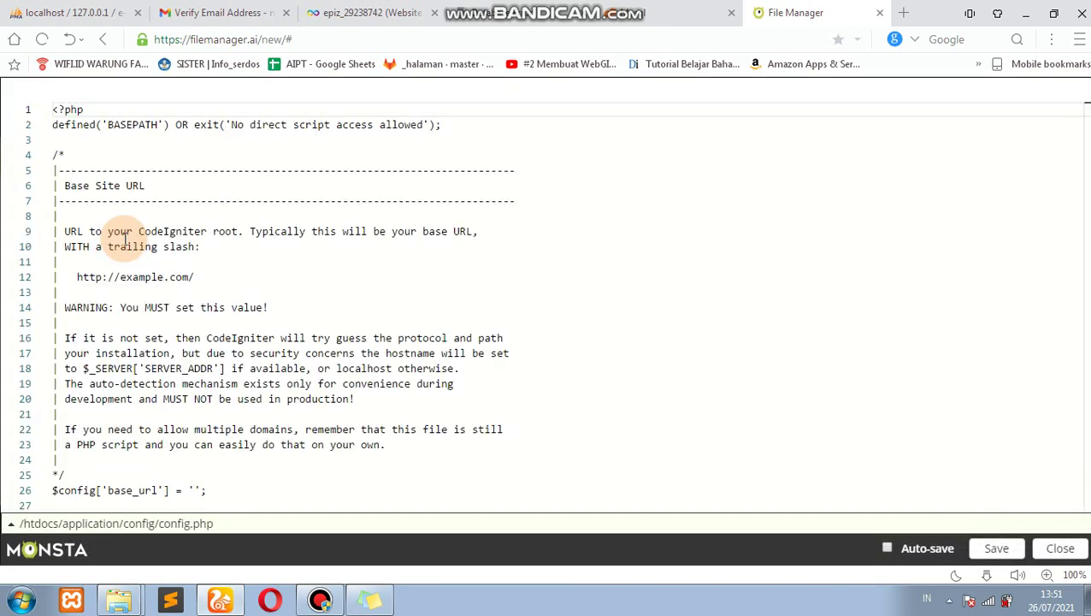
pyautogui.scroll(-1, 283, 308)
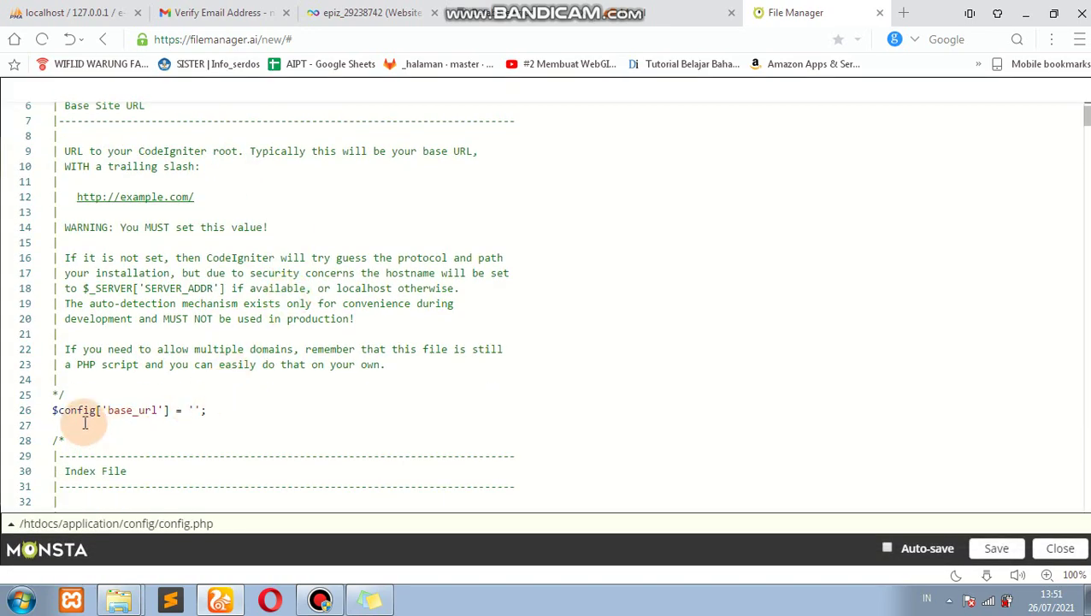
pyautogui.scroll(-1, 176, 414)
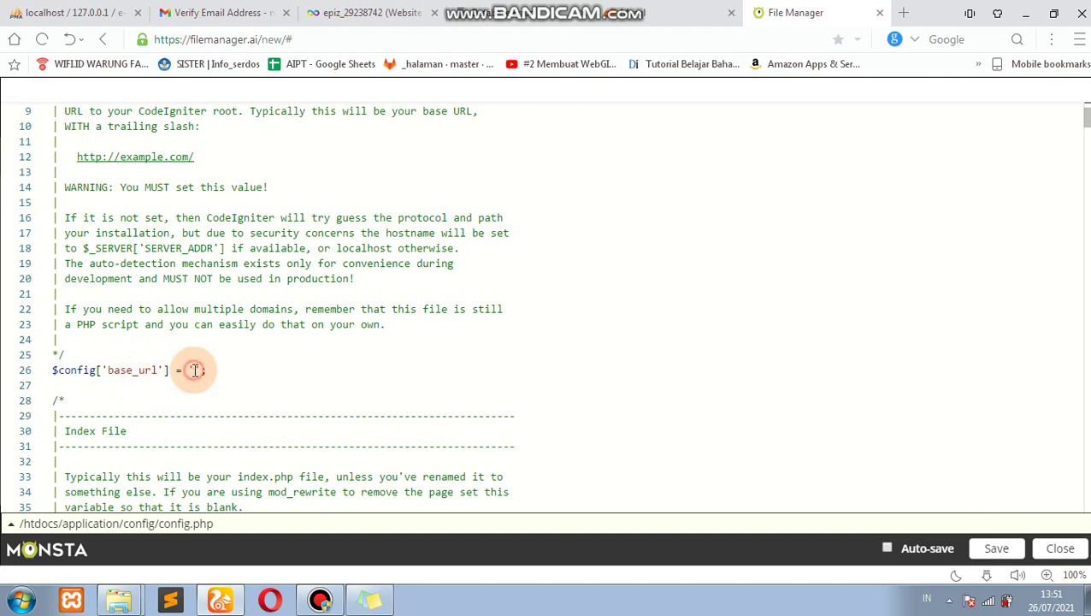
pyautogui.click(194, 370)
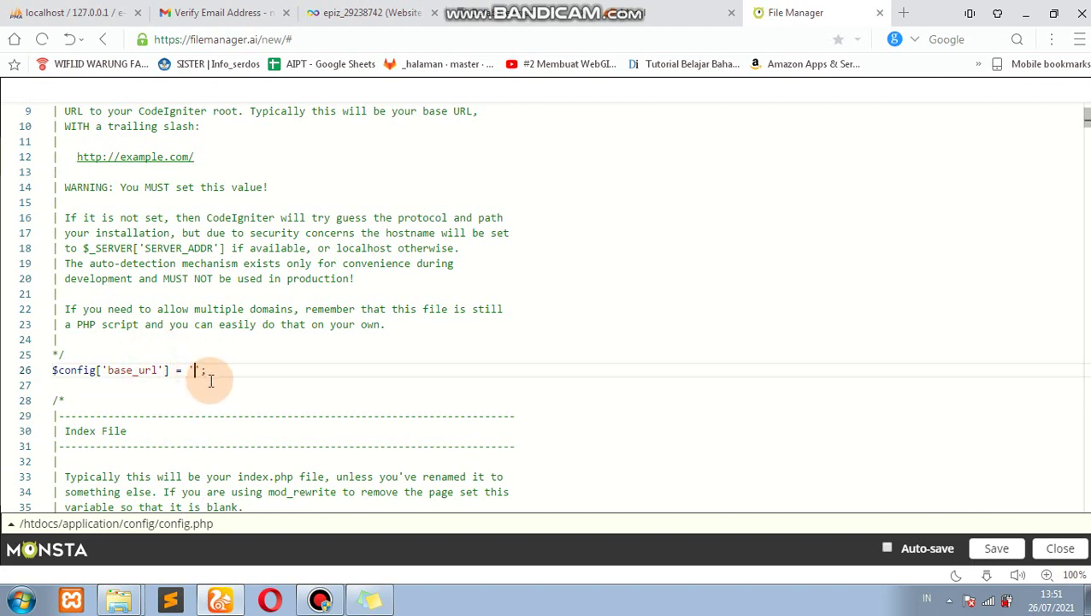
# Copy the live site's address from Opera, which still shows the database error
pyautogui.click(524, 6)
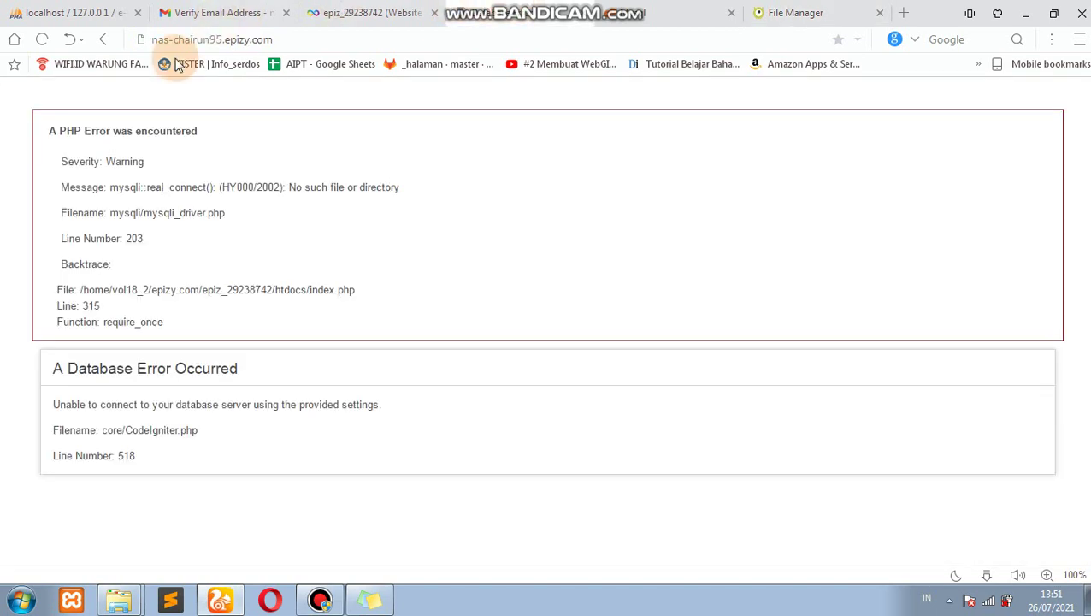
pyautogui.click(310, 39)
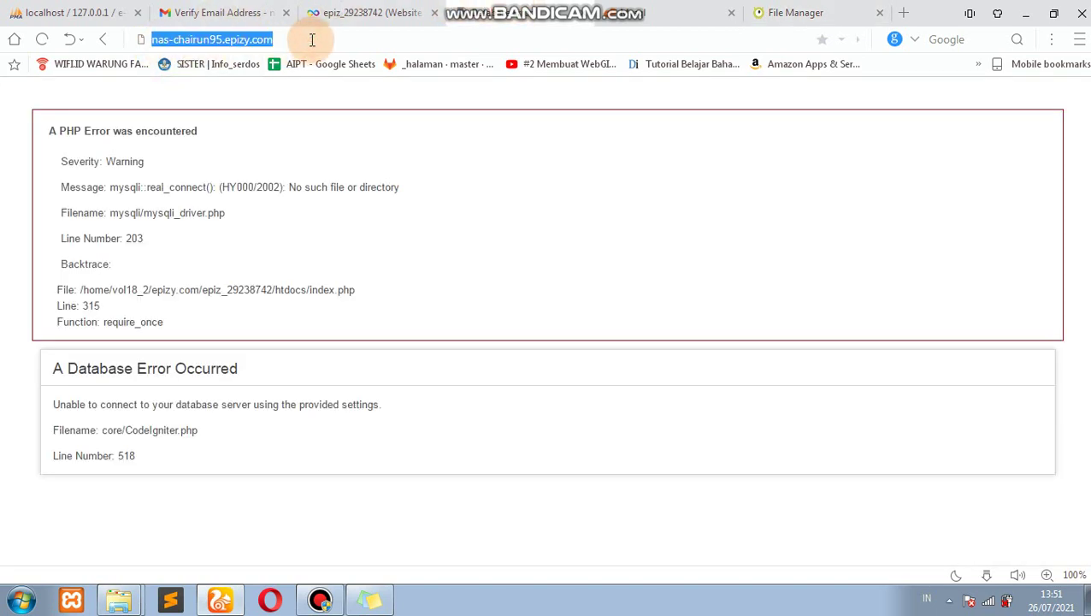
pyautogui.click(804, 14)
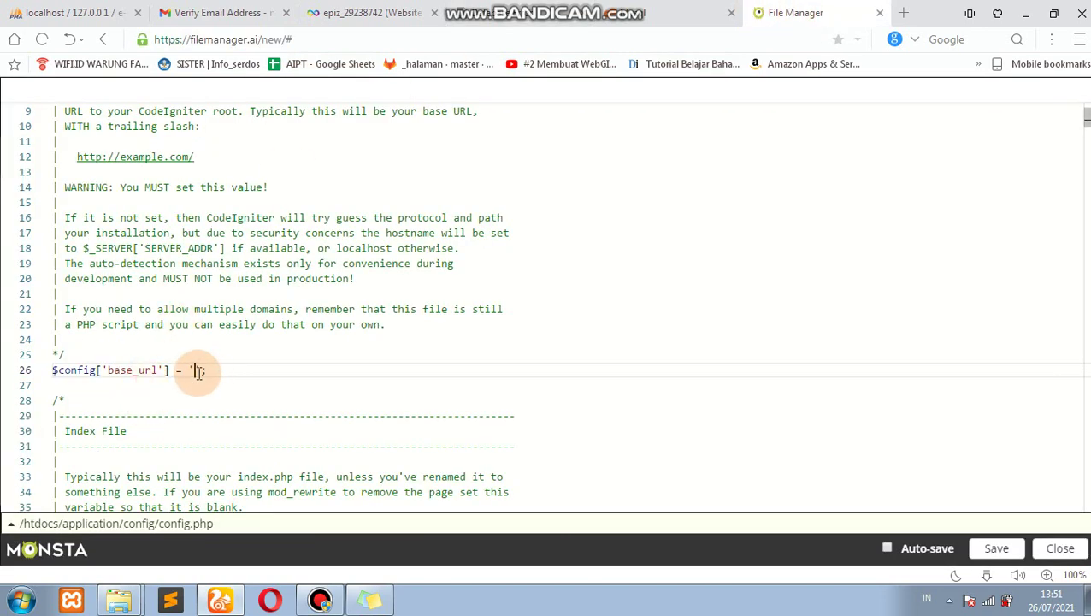